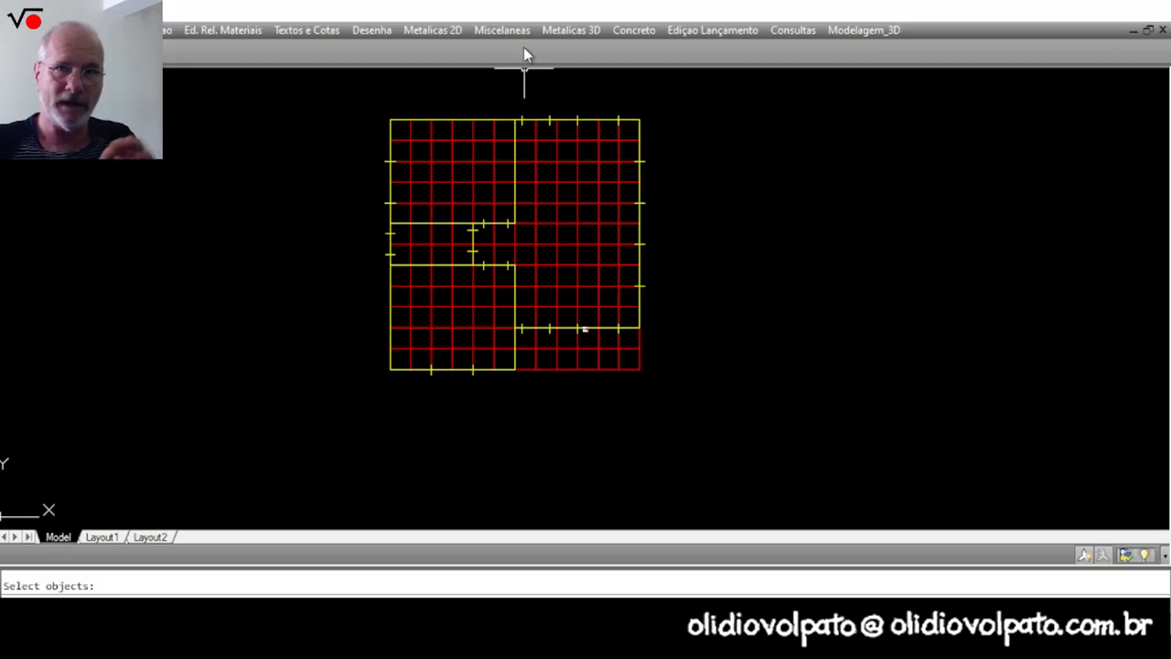
Raise a masonry (Alvenaria) section with Lev.Corte for the plan's lower-left wall, 2800 high, placing it below the plan.
{"action": "left_click", "coordinate": [433, 32]}
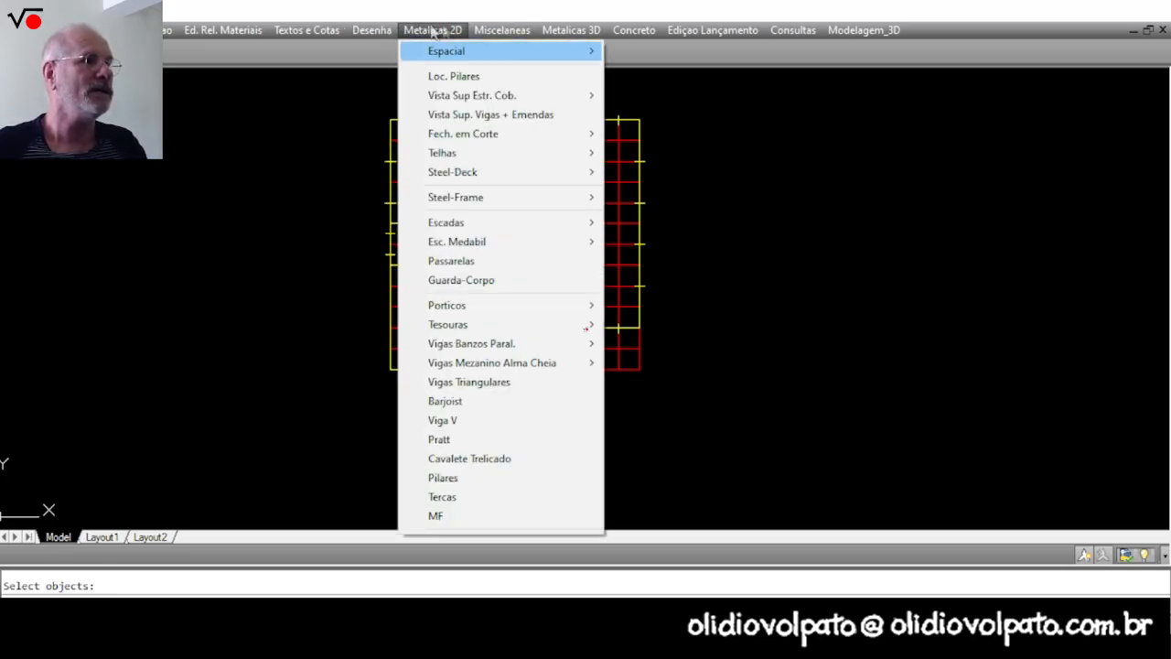
{"action": "mouse_move", "coordinate": [501, 30]}
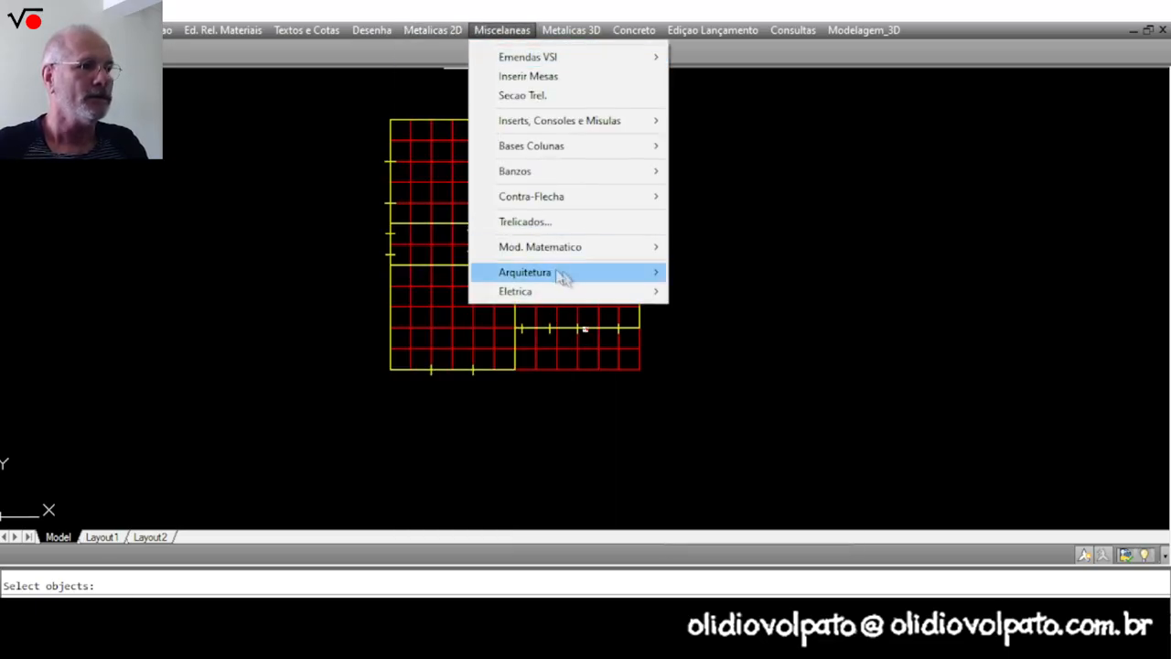
{"action": "mouse_move", "coordinate": [554, 271]}
{"action": "left_click", "coordinate": [720, 273]}
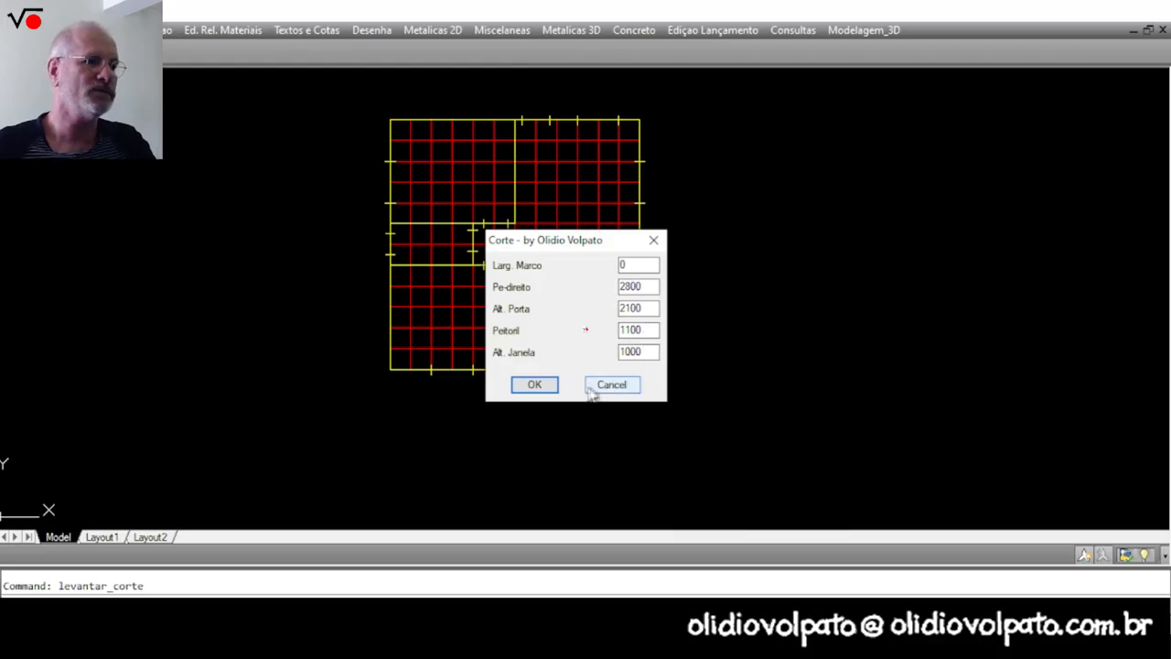
{"action": "left_click", "coordinate": [538, 385]}
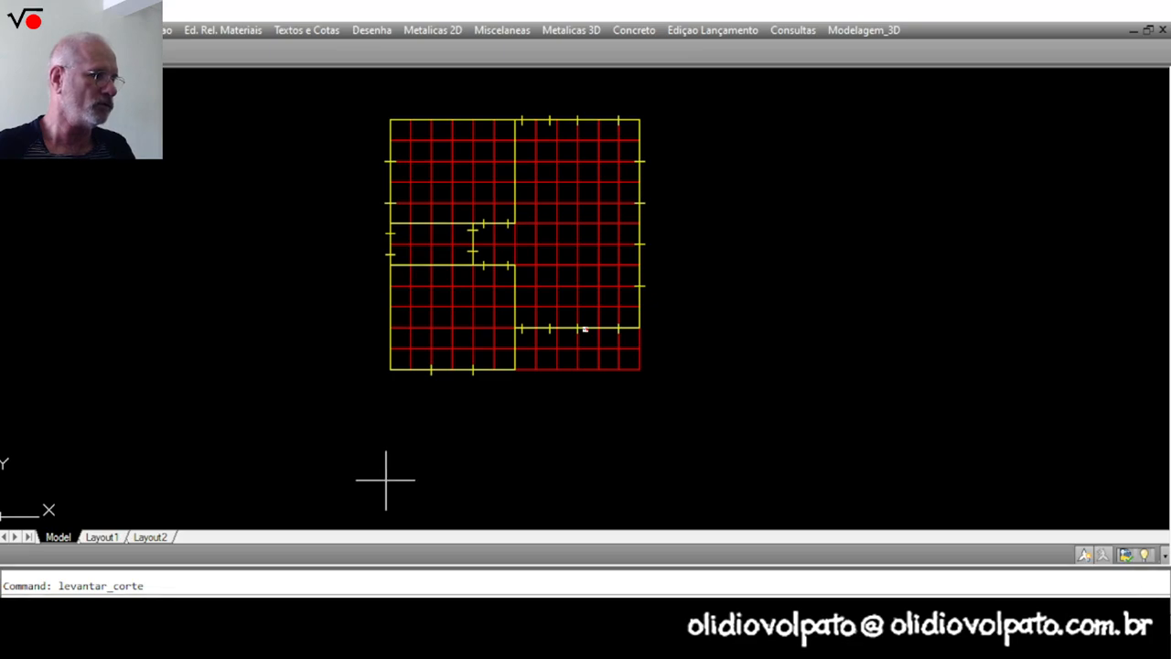
{"action": "left_click", "coordinate": [331, 402]}
{"action": "type", "text": "1"}
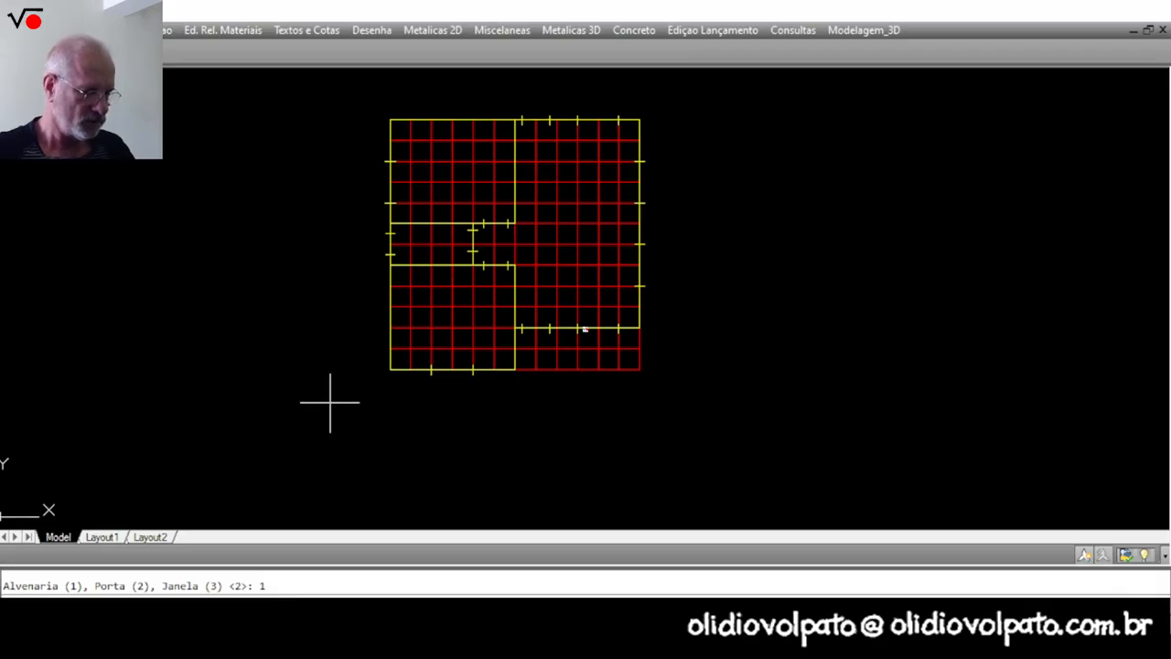
{"action": "key", "text": "Return"}
{"action": "left_click", "coordinate": [514, 370]}
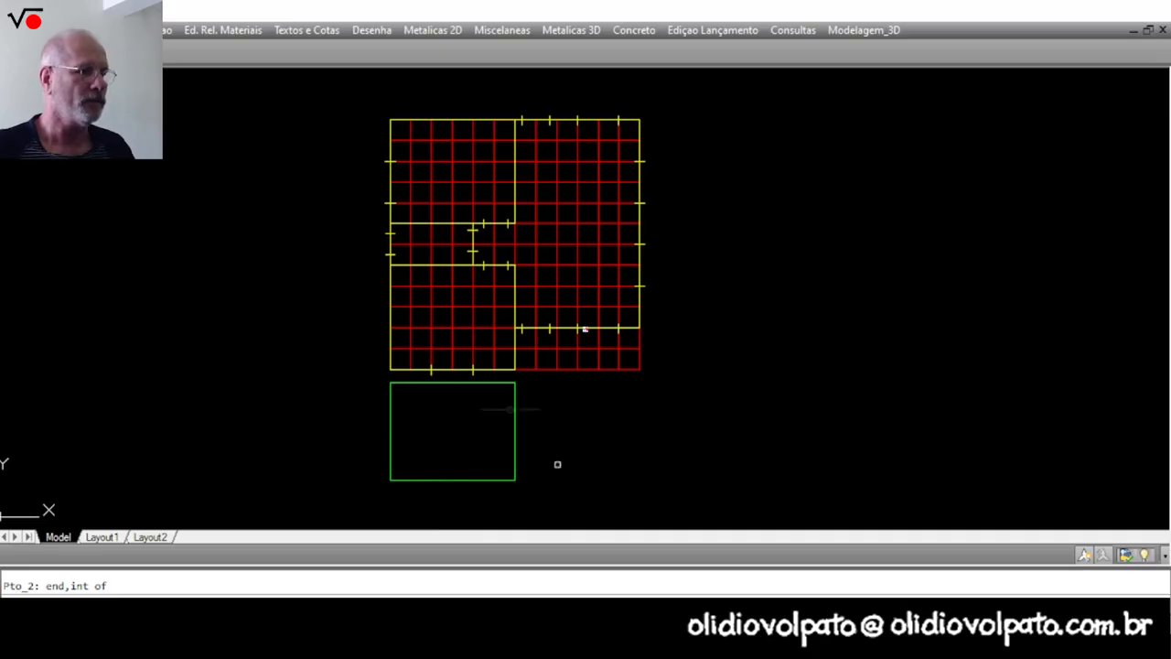
Add the window (Janela) to the lower-left wall's section from its plan marks, with sill 1100 and height 1000.
{"action": "left_click", "coordinate": [474, 463]}
{"action": "type", "text": "3"}
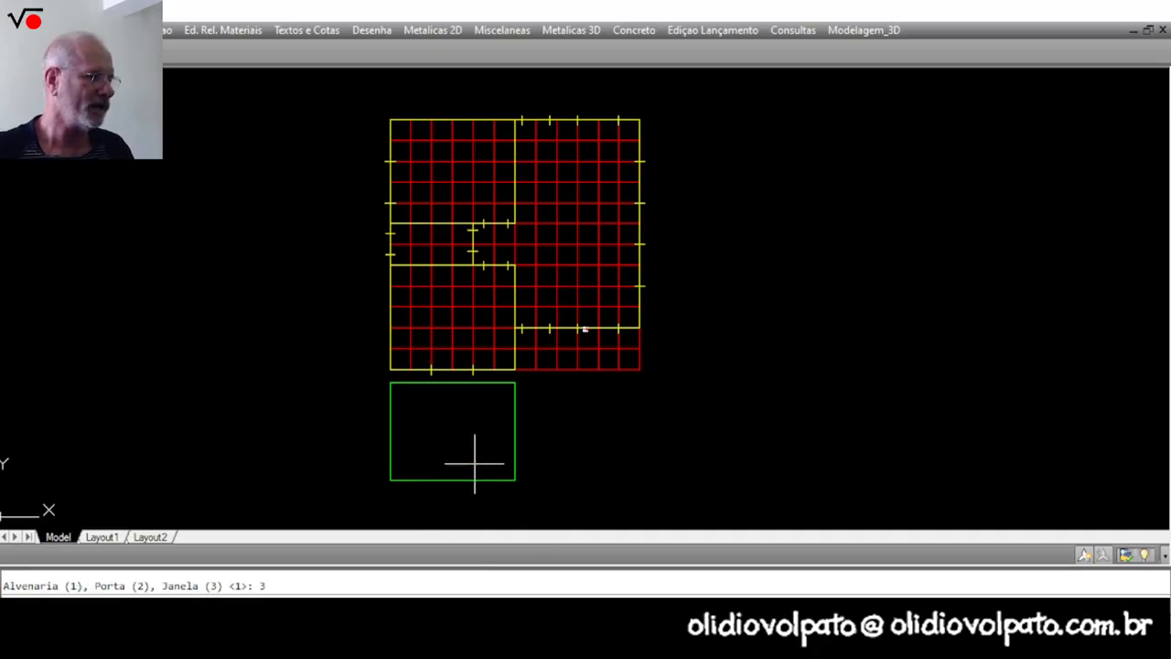
{"action": "key", "text": "Return"}
{"action": "left_click", "coordinate": [453, 381]}
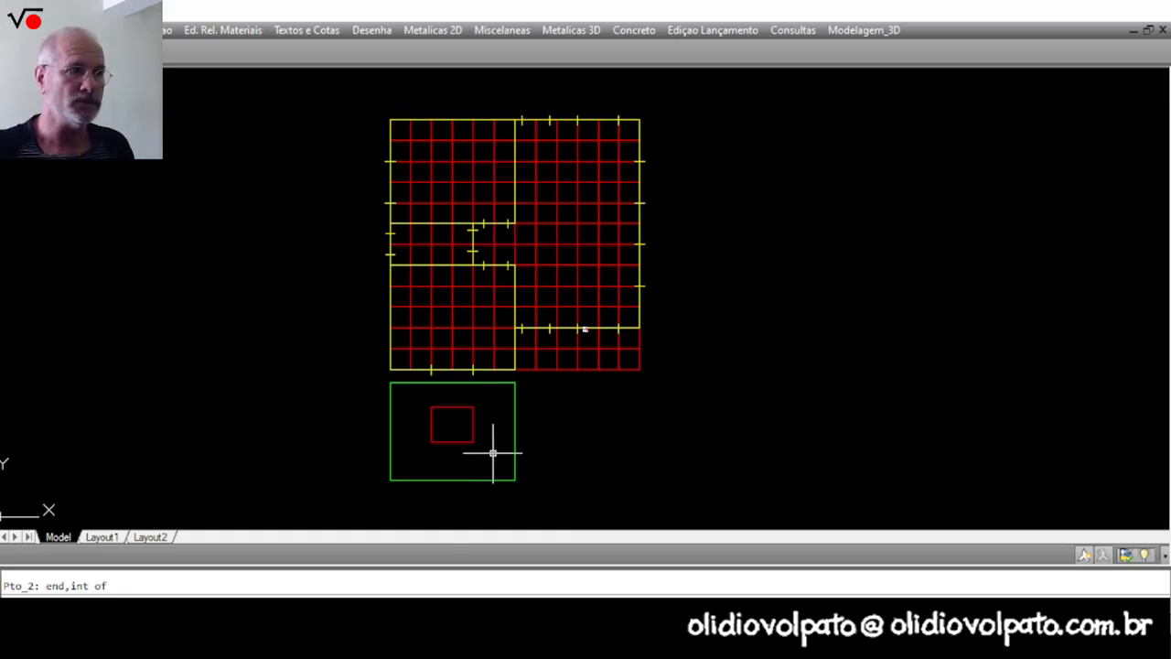
Raise a 2800 high masonry section with Lev.Corte for the recessed lower-right wall, placing it below the plan.
{"action": "scroll", "coordinate": [493, 453], "scroll_direction": "down", "scroll_amount": 2}
{"action": "middle_click_drag", "start_coordinate": [502, 460], "coordinate": [478, 345]}
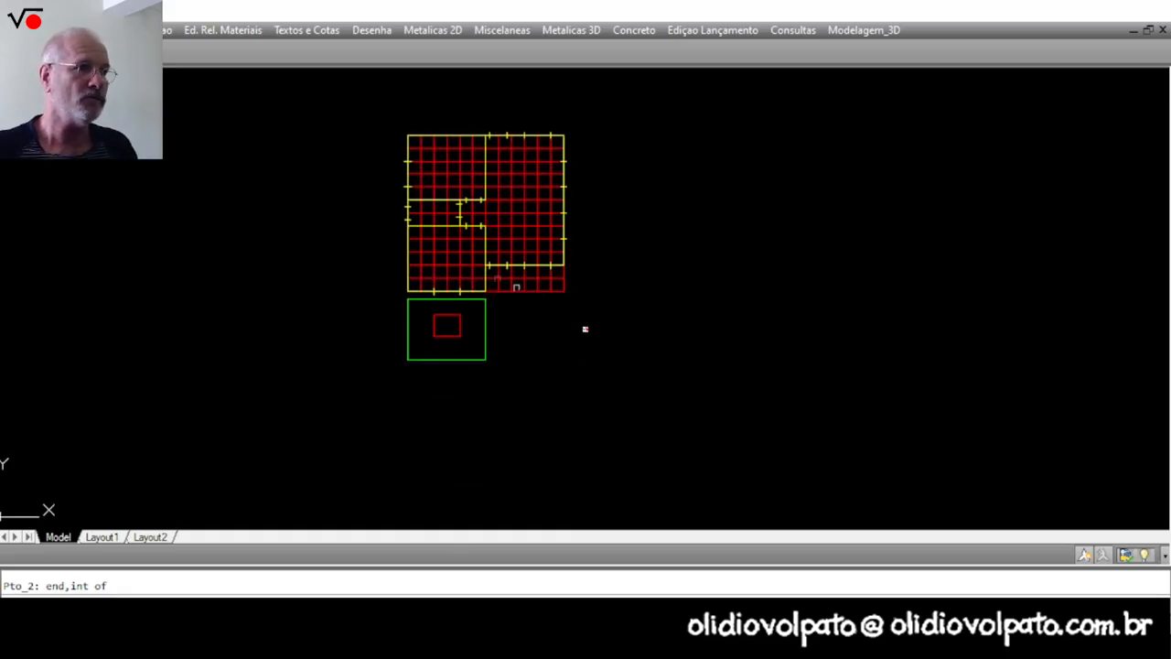
{"action": "left_click", "coordinate": [474, 35]}
{"action": "mouse_move", "coordinate": [445, 28]}
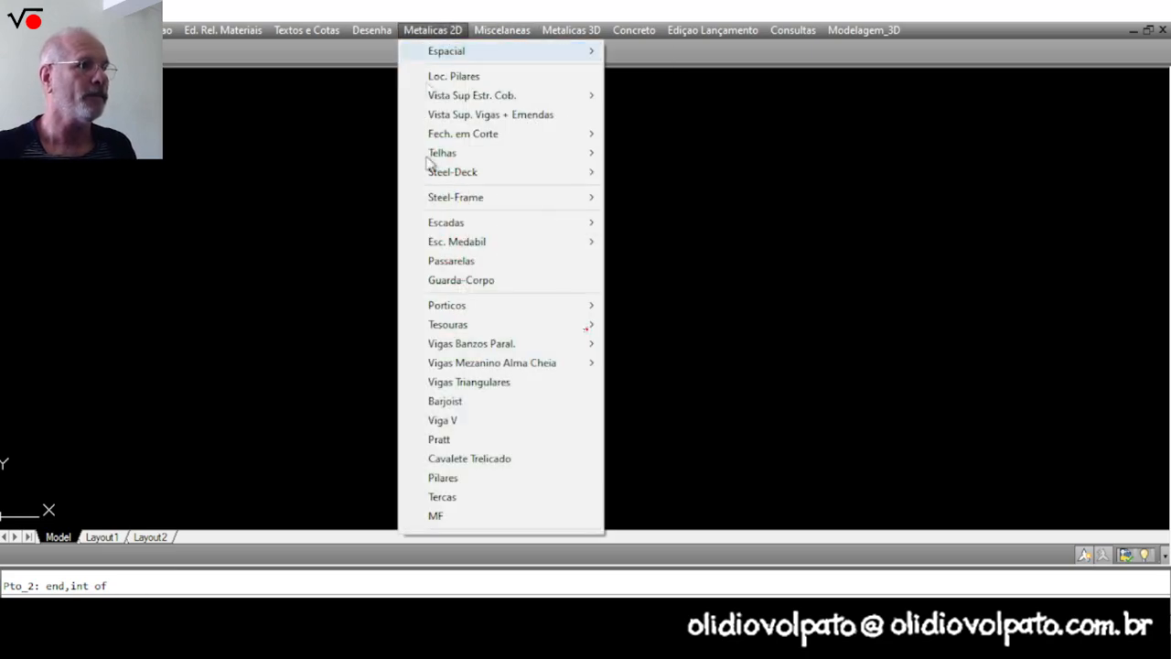
{"action": "mouse_move", "coordinate": [501, 31]}
{"action": "mouse_move", "coordinate": [546, 270]}
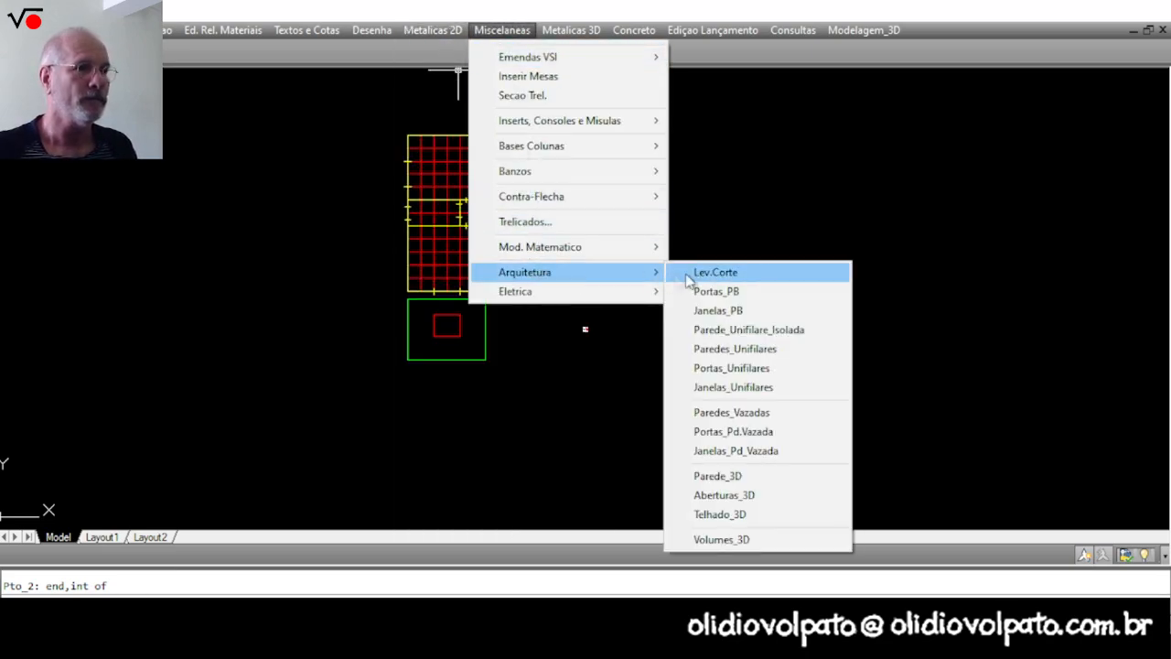
{"action": "left_click", "coordinate": [732, 277]}
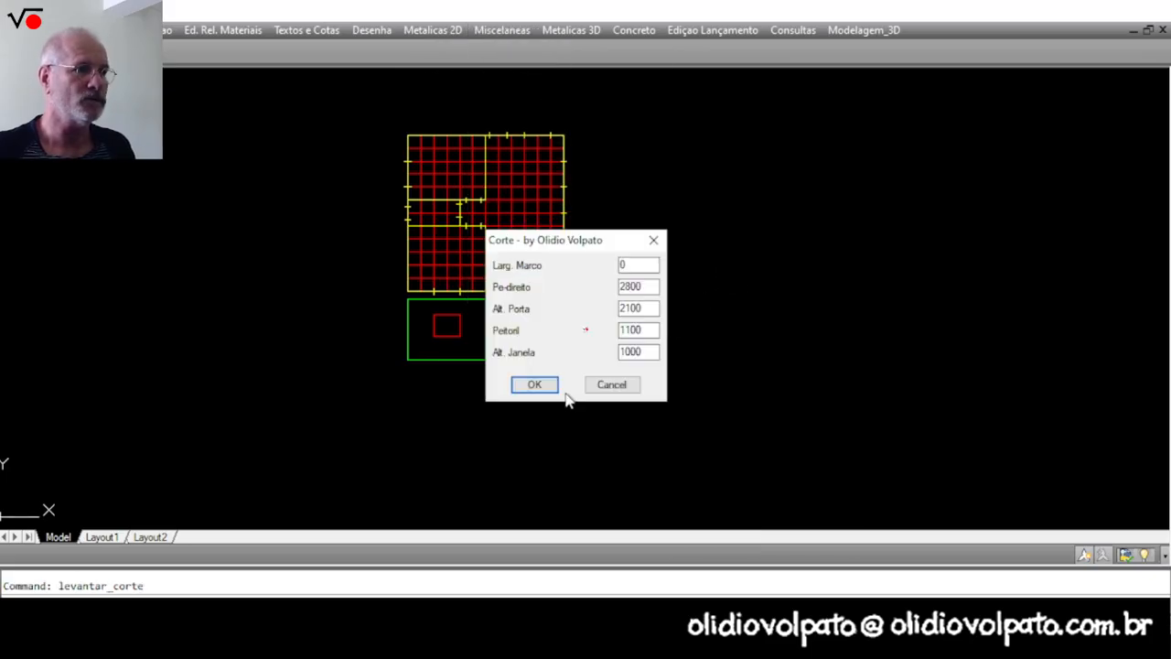
{"action": "left_click", "coordinate": [551, 385]}
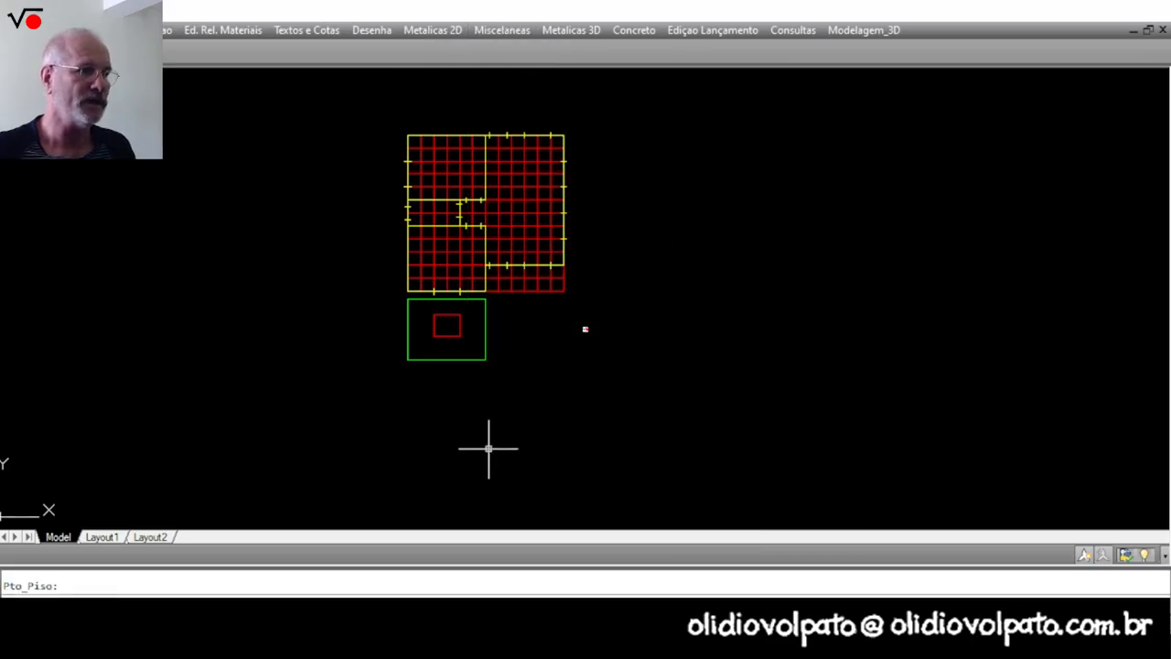
{"action": "left_click", "coordinate": [507, 320]}
{"action": "type", "text": "1"}
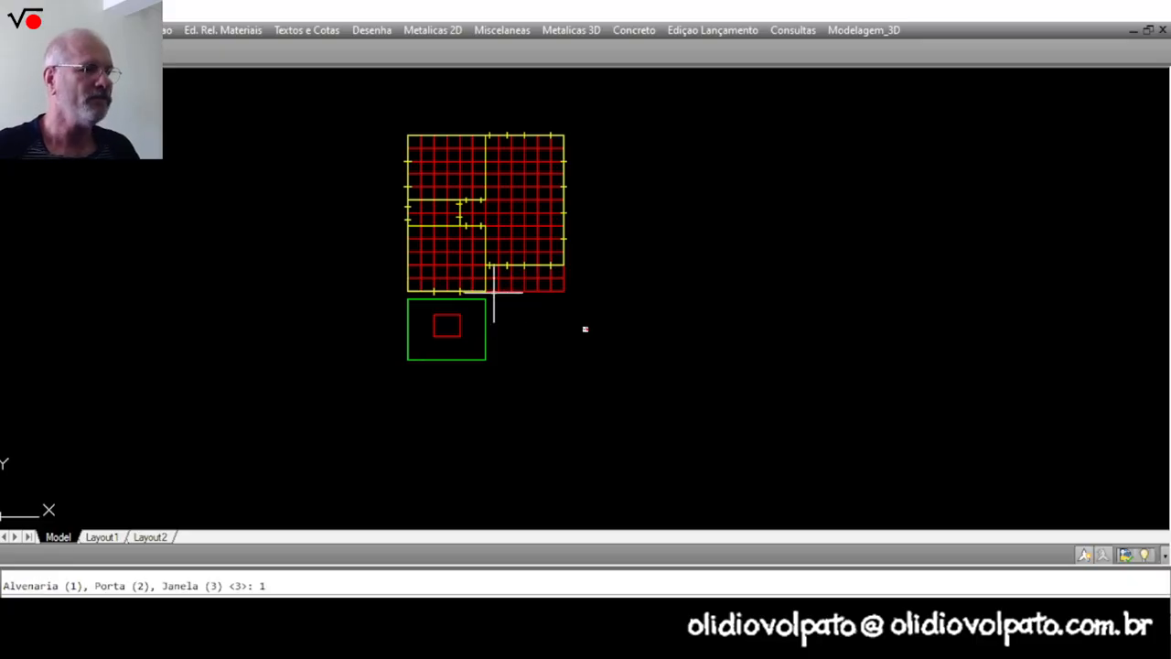
{"action": "scroll", "coordinate": [498, 274], "scroll_direction": "up", "scroll_amount": 2}
{"action": "left_click", "coordinate": [494, 266]}
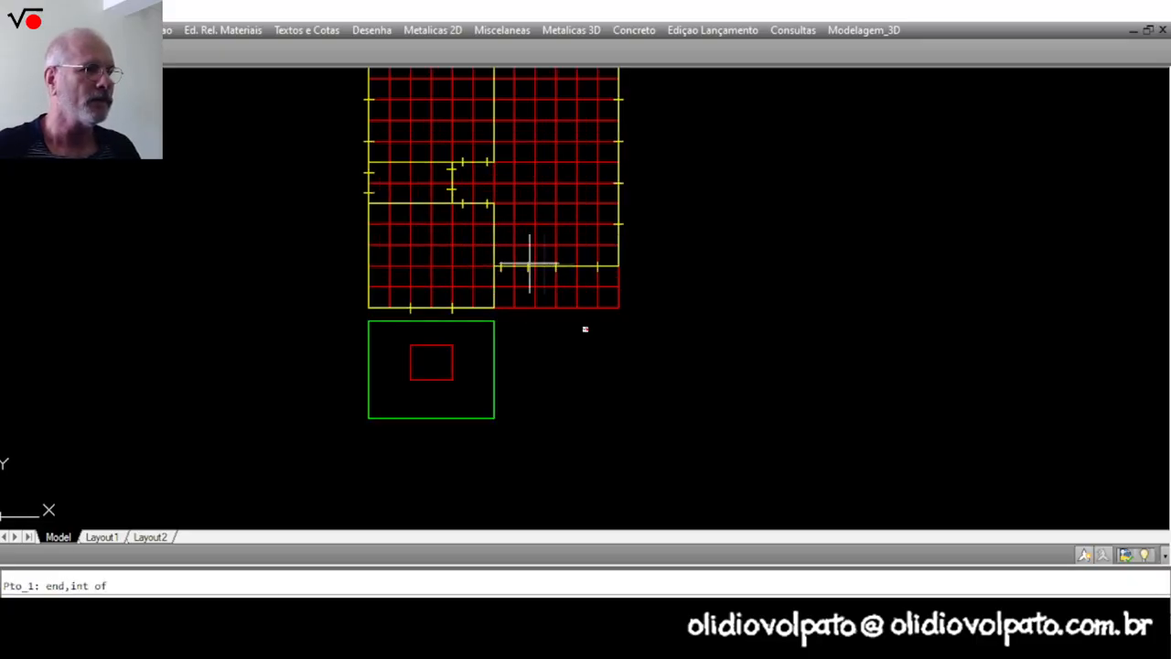
{"action": "left_click", "coordinate": [618, 266]}
Add the 2100 high door (Porta) to the lower-right wall's section using the door marks on the plan.
{"action": "scroll", "coordinate": [636, 249], "scroll_direction": "down", "scroll_amount": 2}
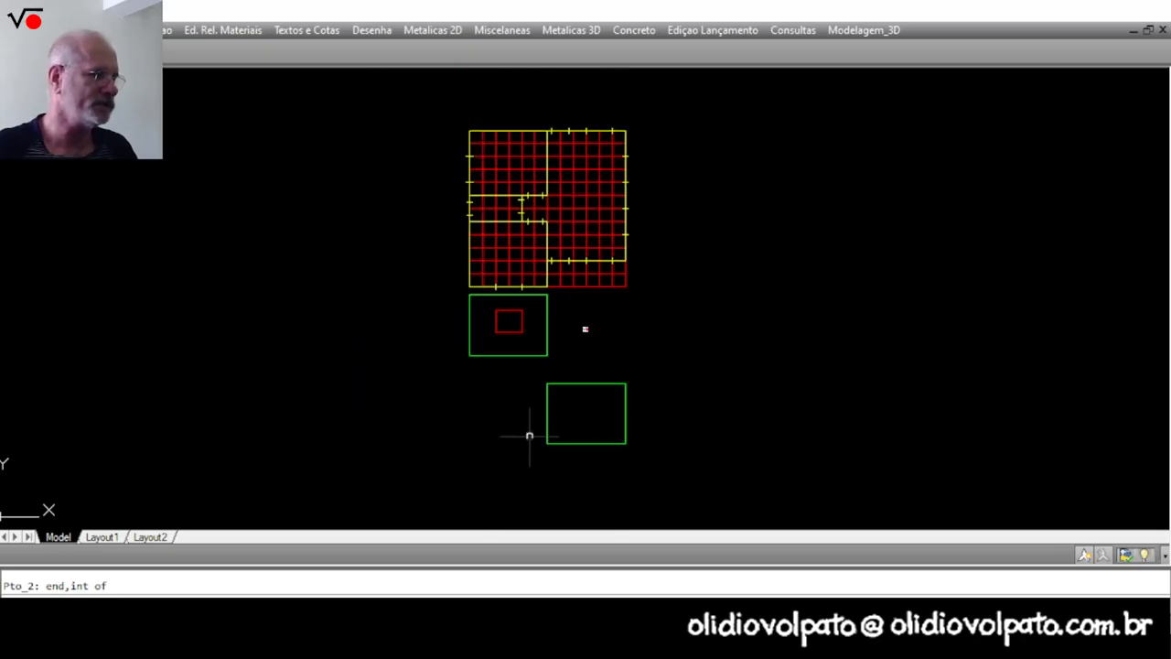
{"action": "left_click", "coordinate": [546, 387]}
{"action": "type", "text": "2"}
{"action": "scroll", "coordinate": [557, 306], "scroll_direction": "up", "scroll_amount": 2}
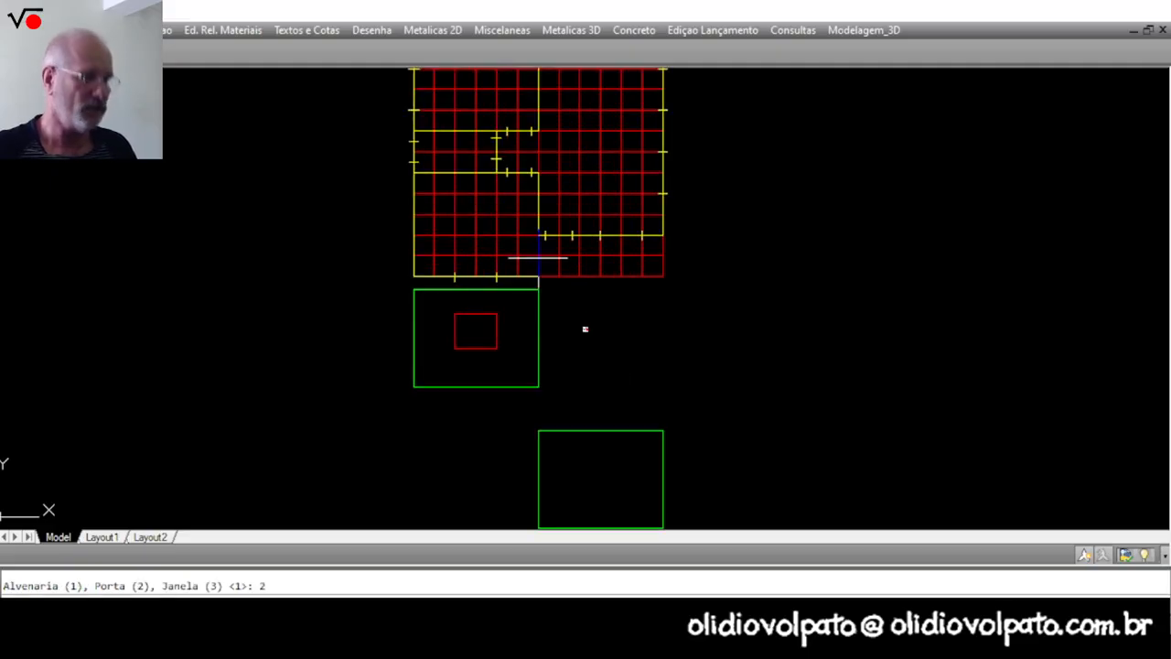
{"action": "key", "text": "Return"}
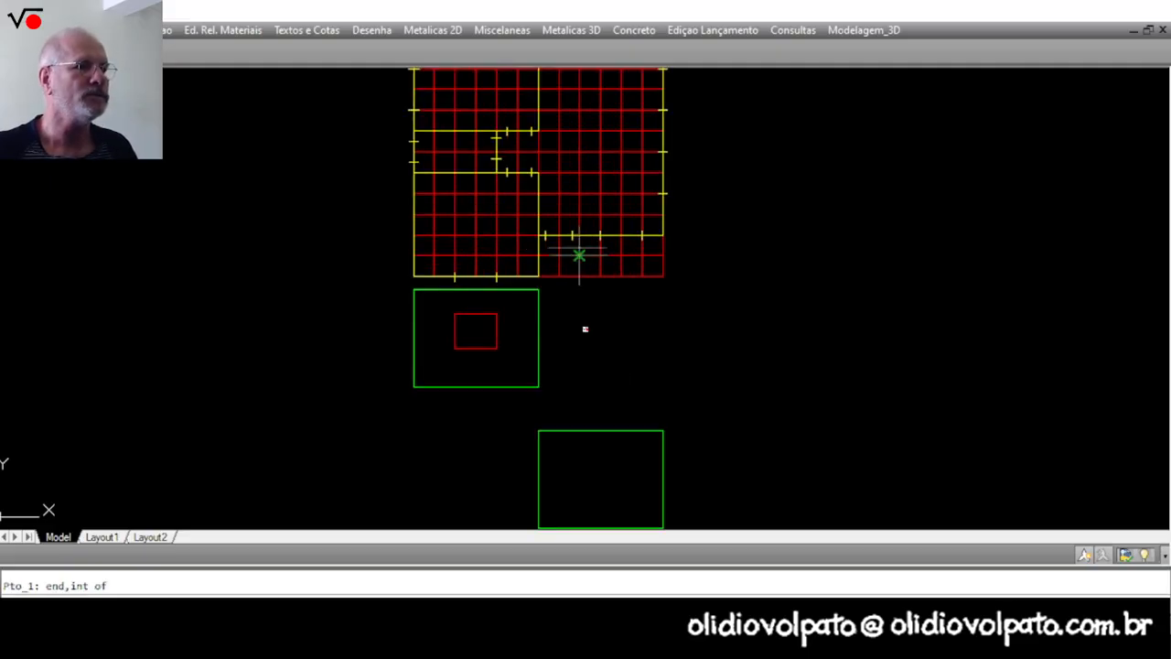
{"action": "left_click", "coordinate": [571, 236]}
Add the window to the lower-right wall's section from its plan marks, with sill 1100 and height 1000.
{"action": "middle_click_drag", "start_coordinate": [616, 454], "coordinate": [604, 429]}
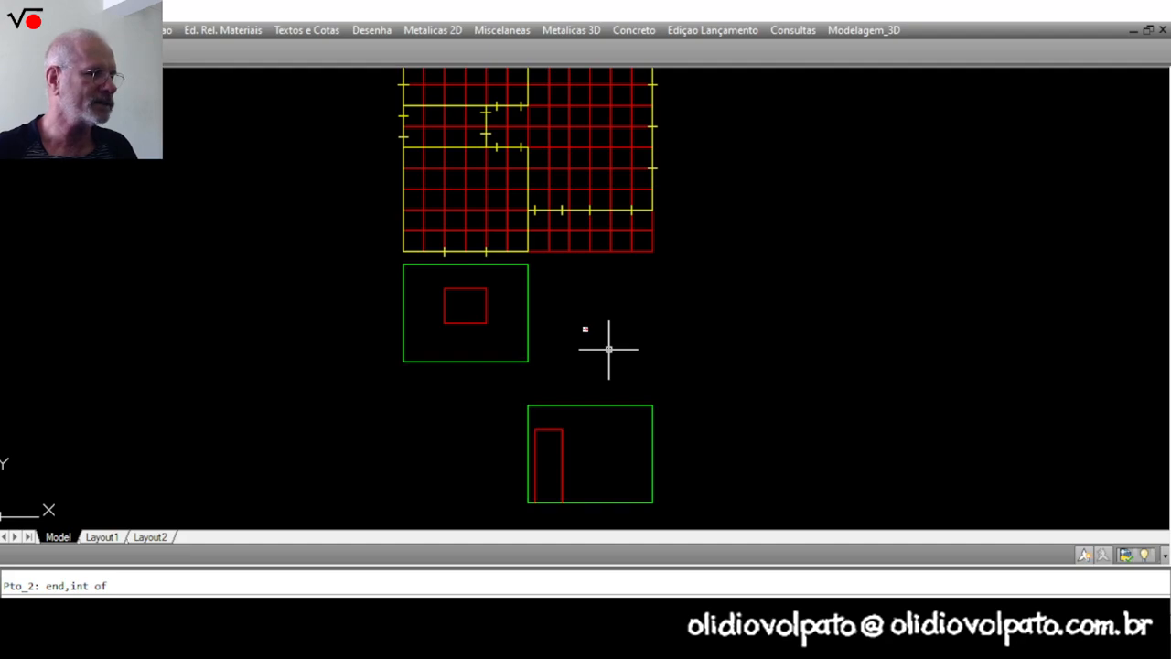
{"action": "left_click", "coordinate": [609, 348]}
{"action": "type", "text": "3"}
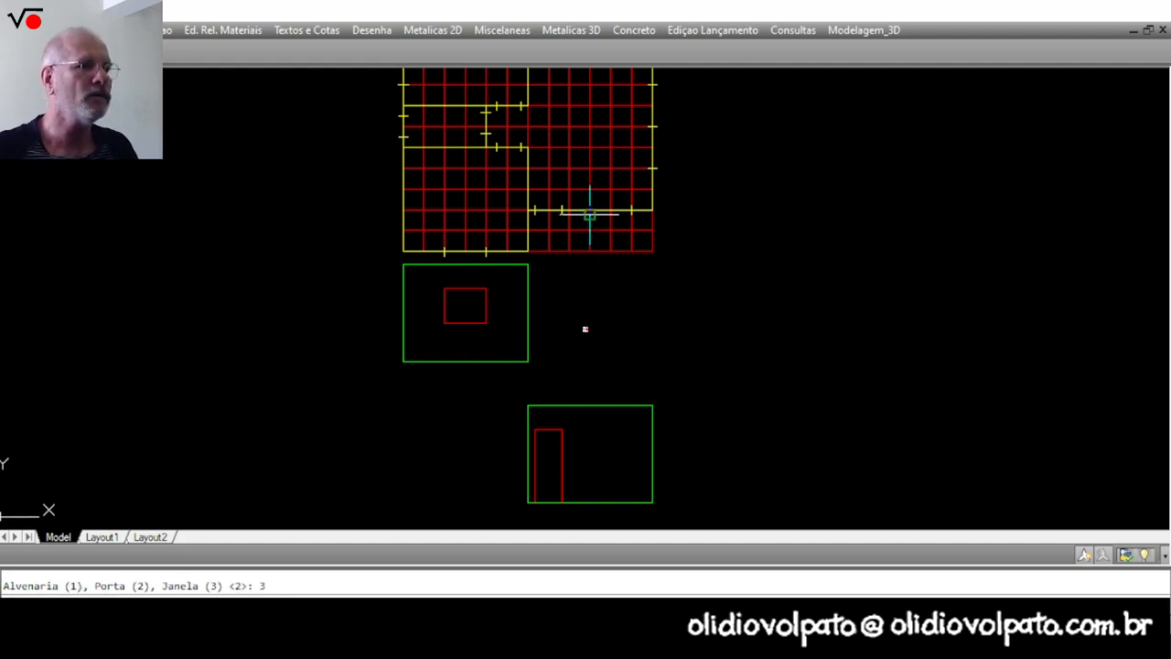
{"action": "key", "text": "Return"}
{"action": "left_click", "coordinate": [631, 214]}
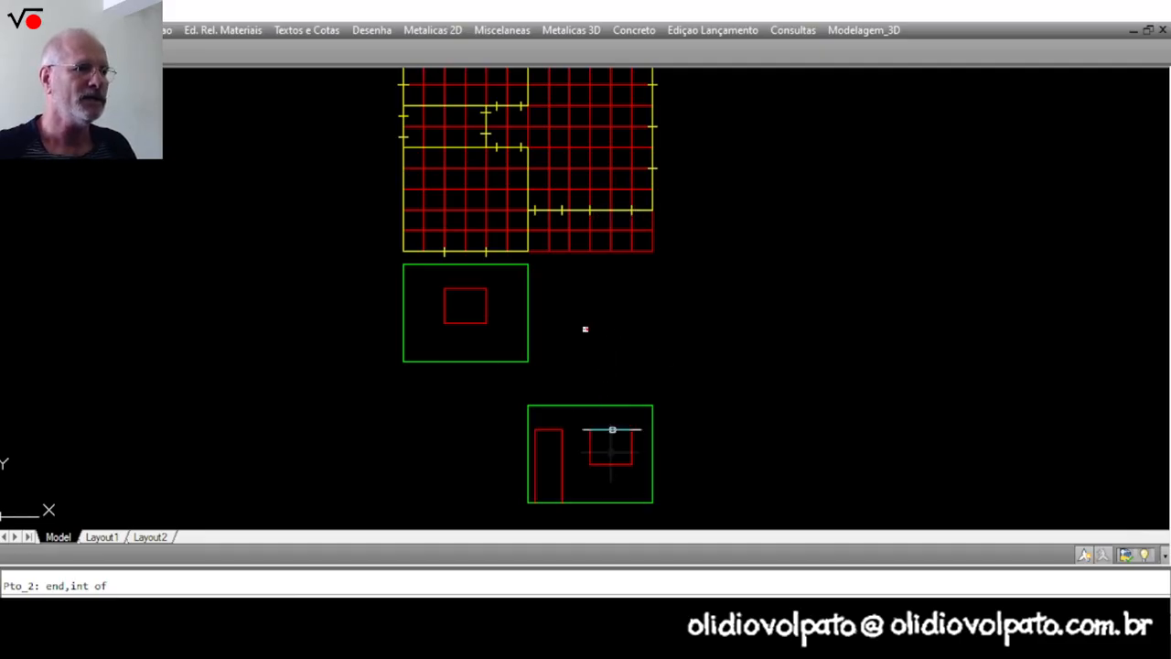
Raise a 2800 high masonry section with Lev.Corte for the plan's full upper wall, placing it above the plan.
{"action": "scroll", "coordinate": [613, 296], "scroll_direction": "down", "scroll_amount": 2}
{"action": "middle_click_drag", "start_coordinate": [613, 295], "coordinate": [603, 423]}
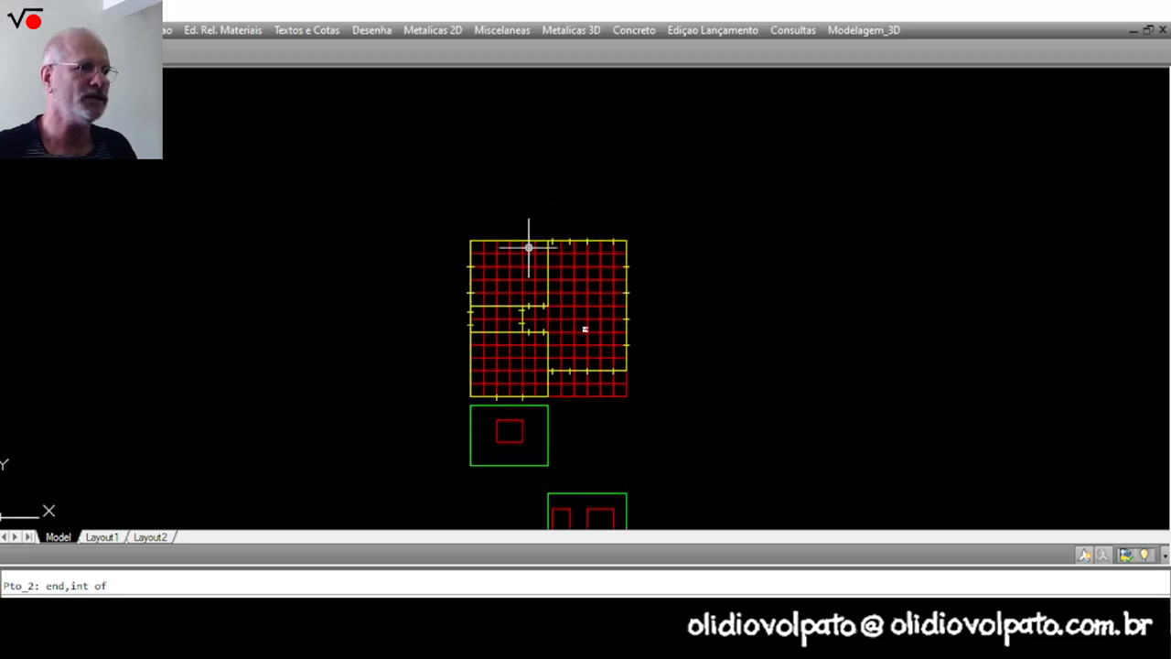
{"action": "left_click", "coordinate": [426, 33]}
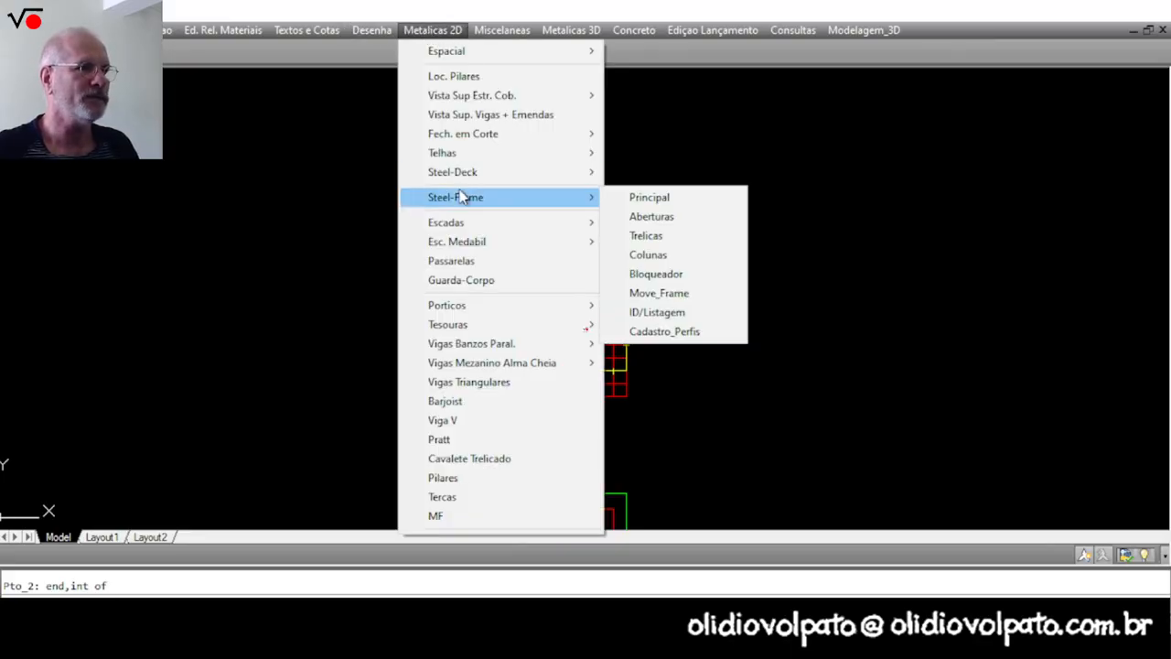
{"action": "mouse_move", "coordinate": [488, 35]}
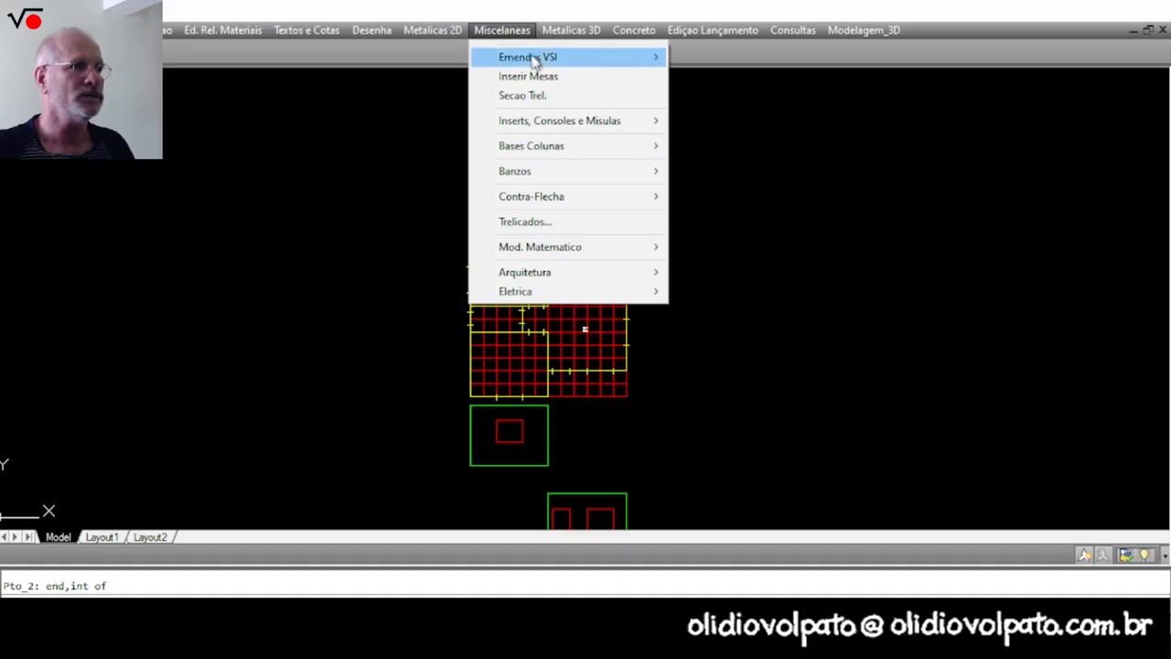
{"action": "mouse_move", "coordinate": [540, 274]}
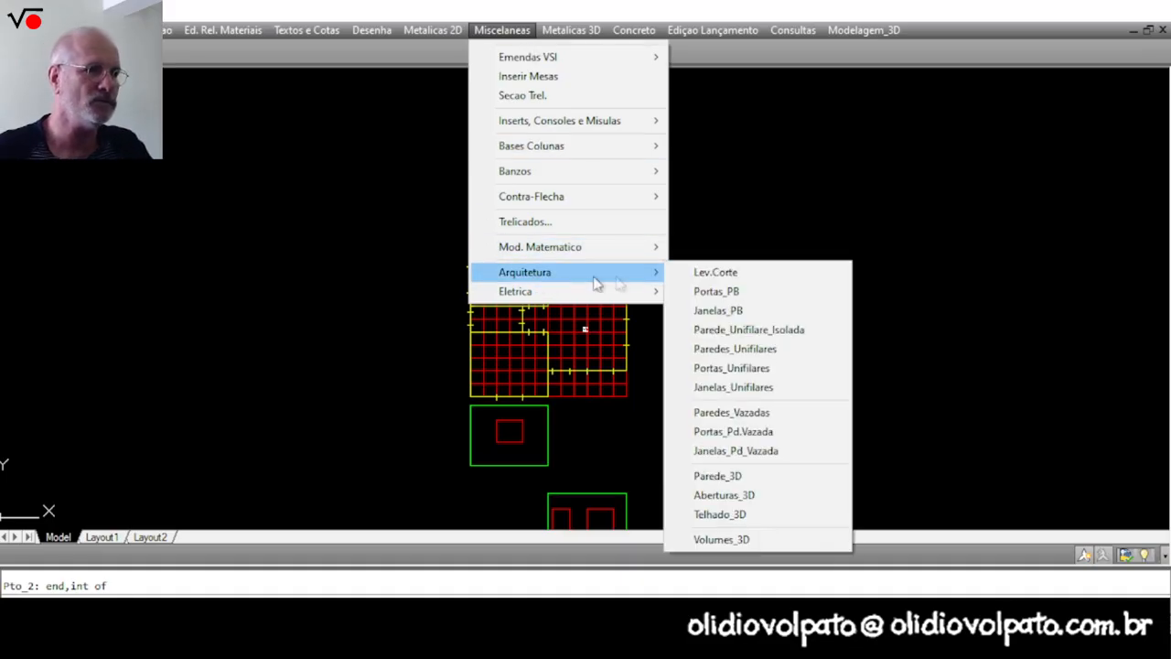
{"action": "left_click", "coordinate": [705, 274]}
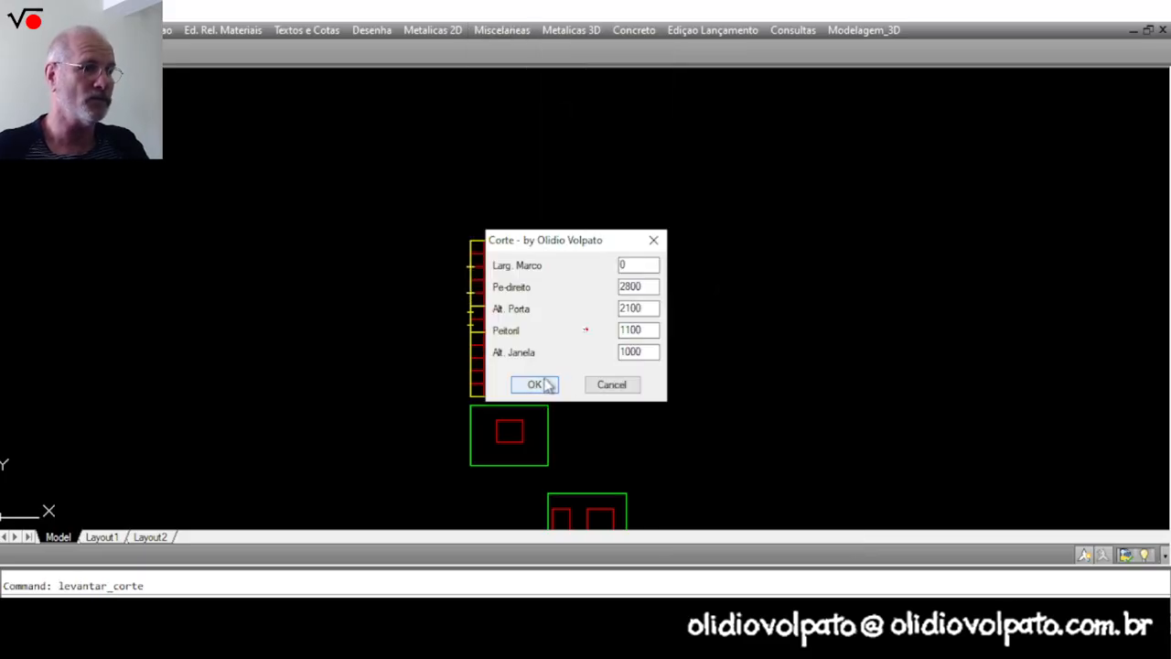
{"action": "left_click", "coordinate": [536, 384]}
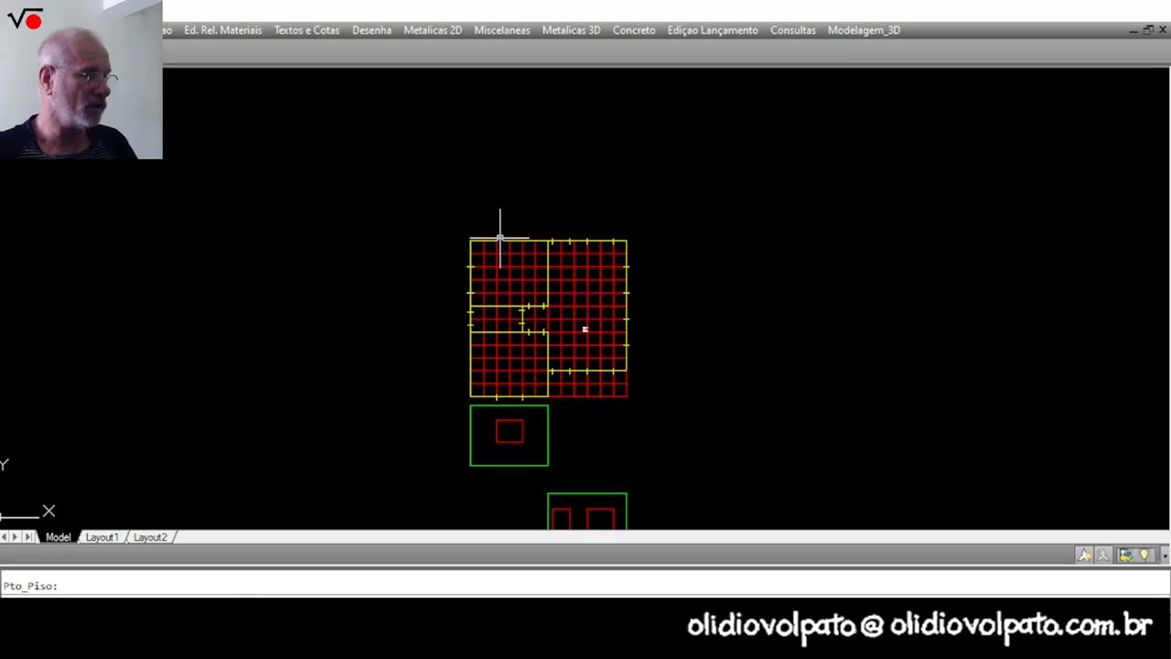
{"action": "left_click", "coordinate": [499, 237]}
{"action": "type", "text": "1"}
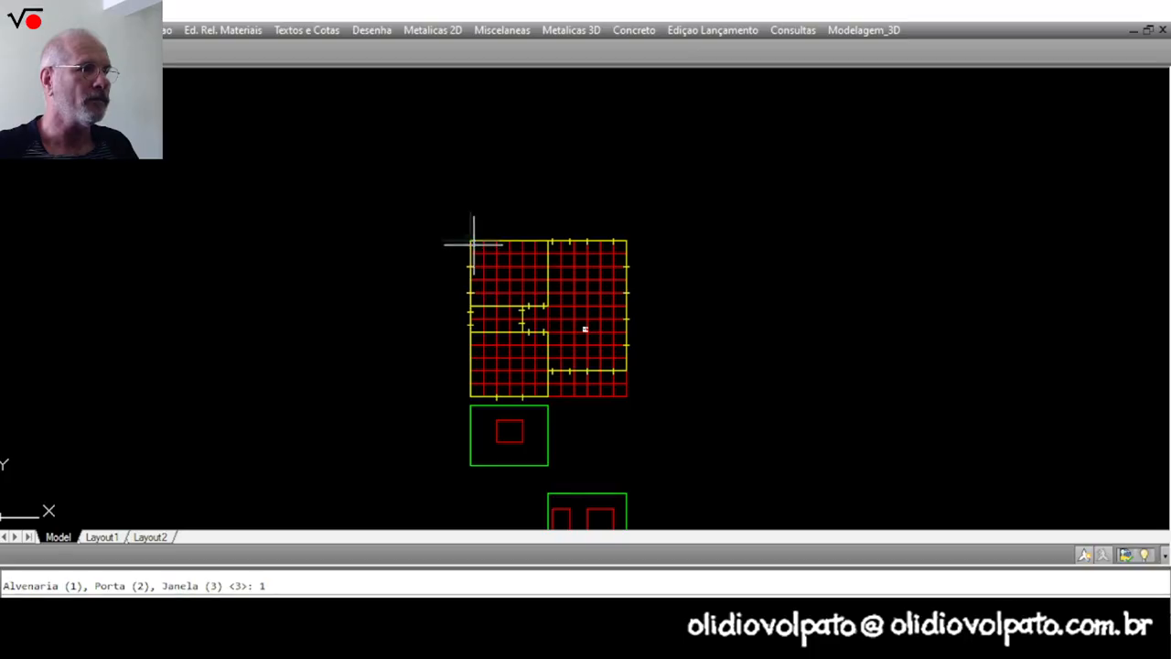
{"action": "key", "text": "Return"}
{"action": "left_click", "coordinate": [626, 241]}
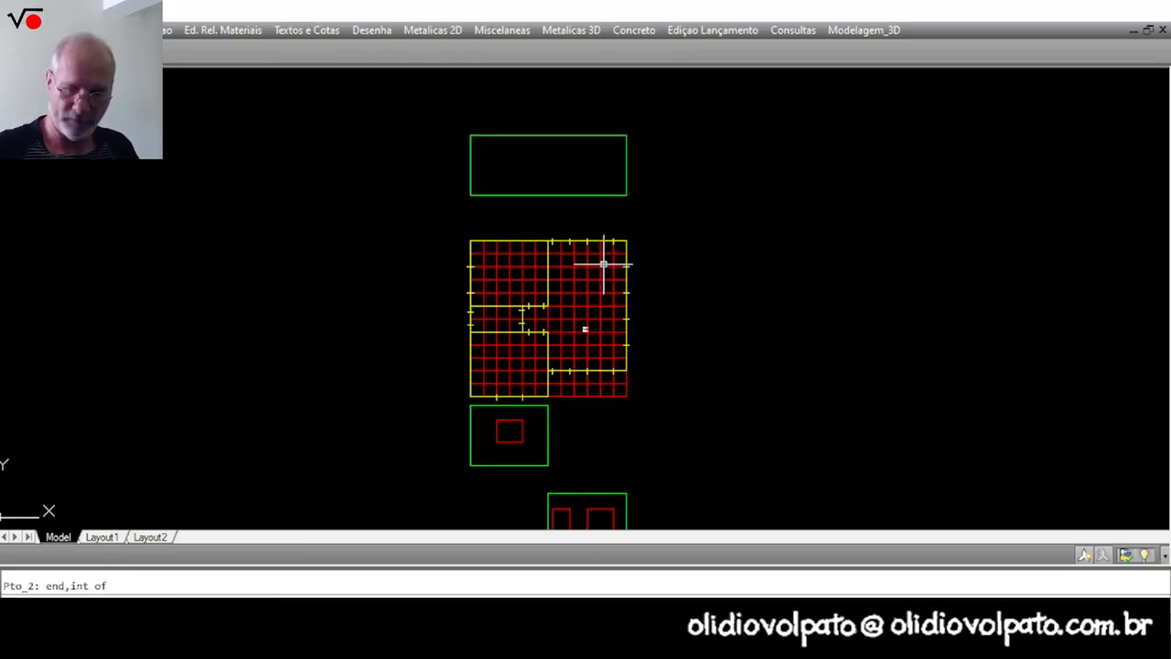
Add the 2100 high door to the upper wall's section using the door marks on the plan.
{"action": "left_click", "coordinate": [603, 264]}
{"action": "type", "text": "2"}
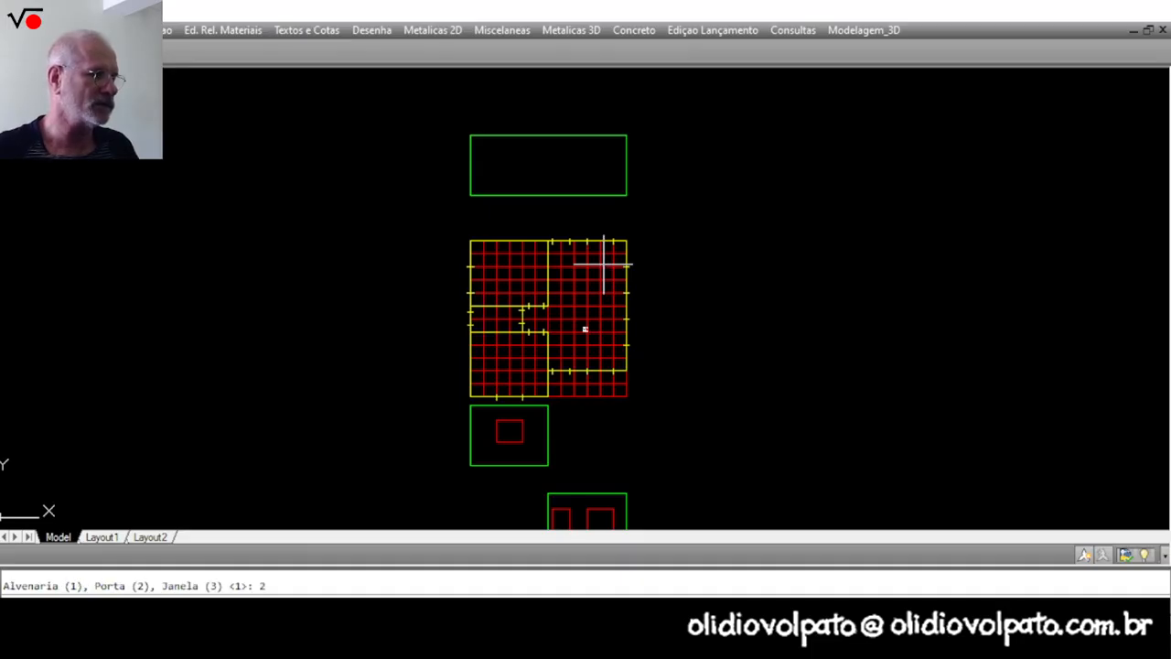
{"action": "key", "text": "Return"}
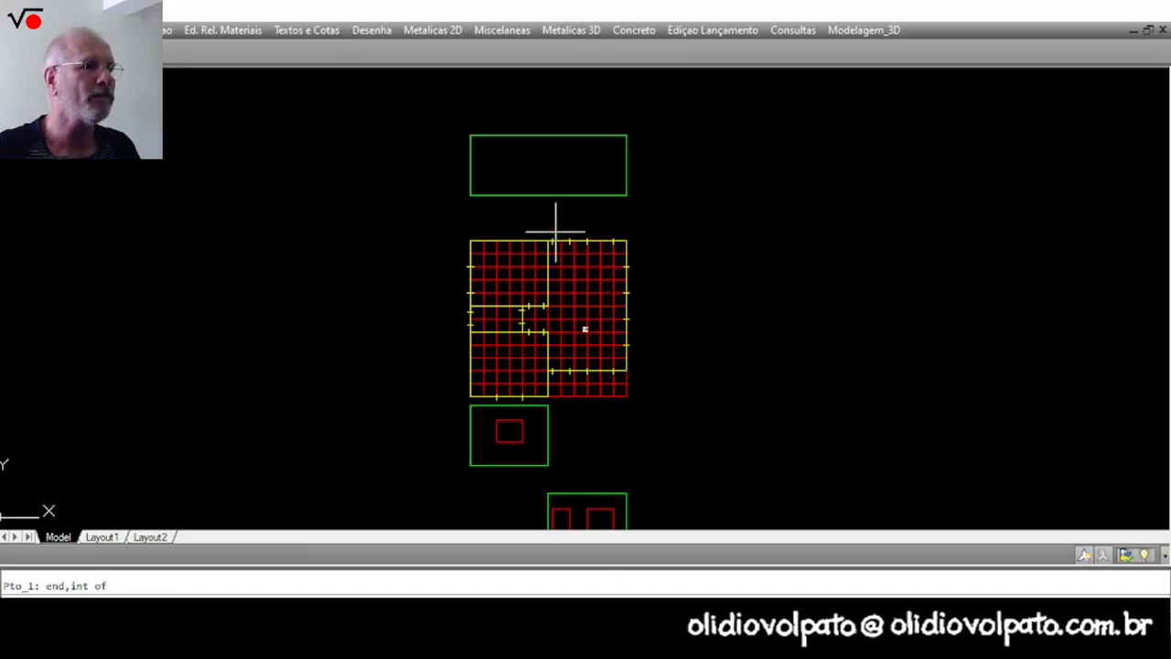
{"action": "left_click", "coordinate": [566, 234]}
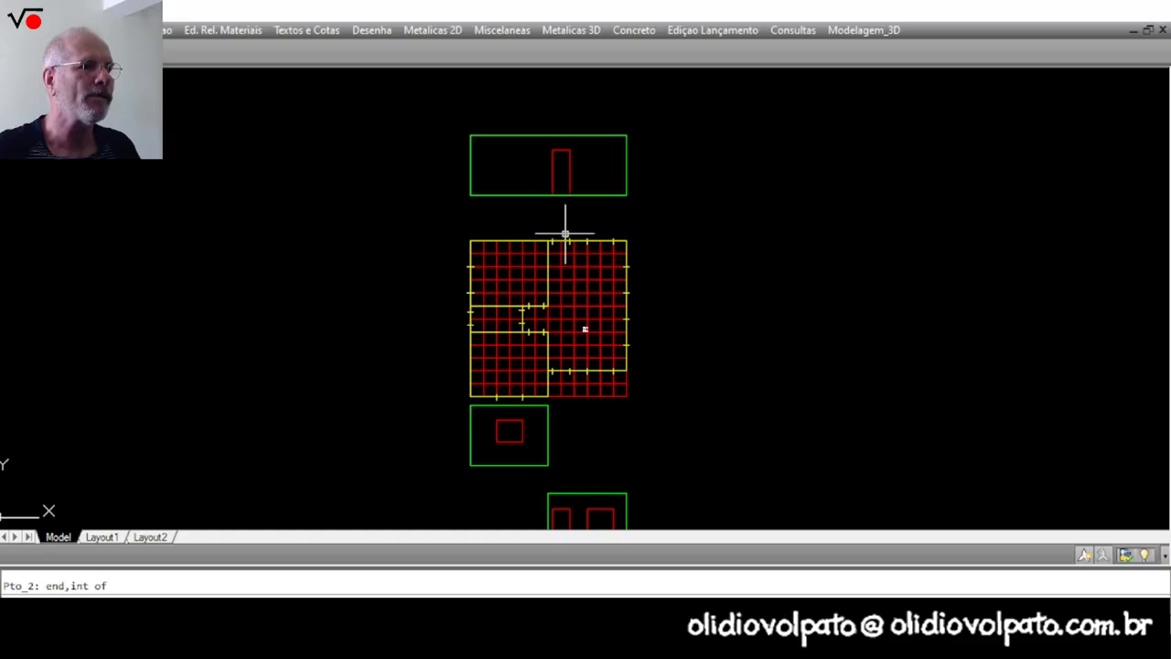
Add the window to the upper wall's section from its plan marks, with sill 1100 and height 1000.
{"action": "left_click", "coordinate": [640, 233]}
{"action": "type", "text": "3"}
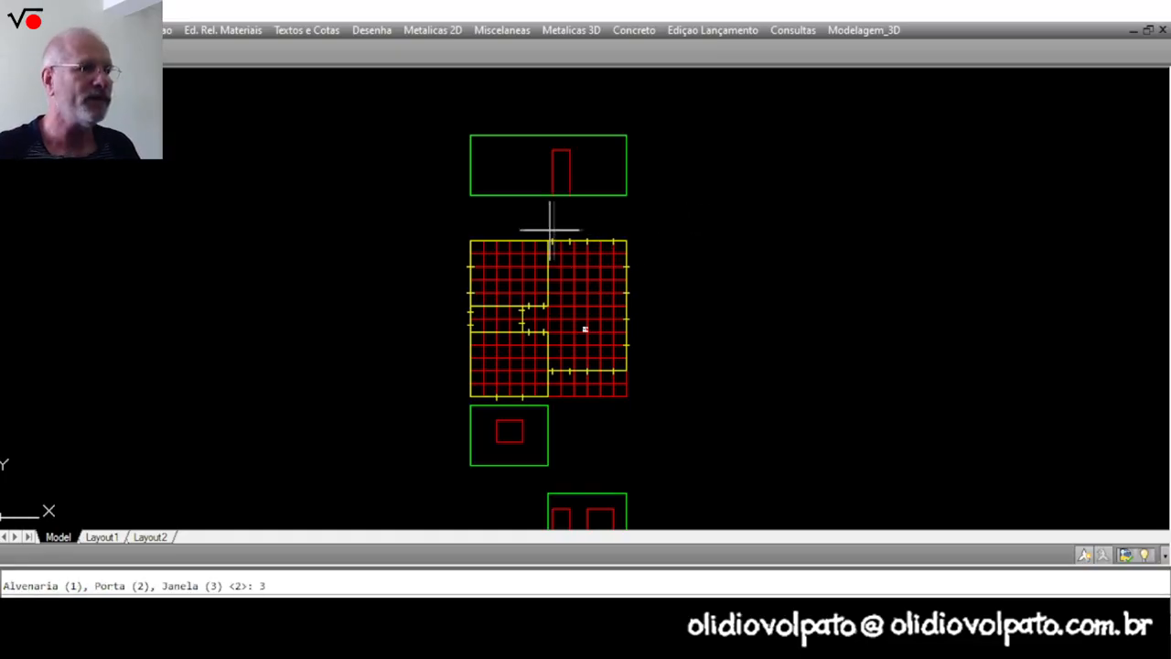
{"action": "key", "text": "Return"}
{"action": "left_click", "coordinate": [613, 239]}
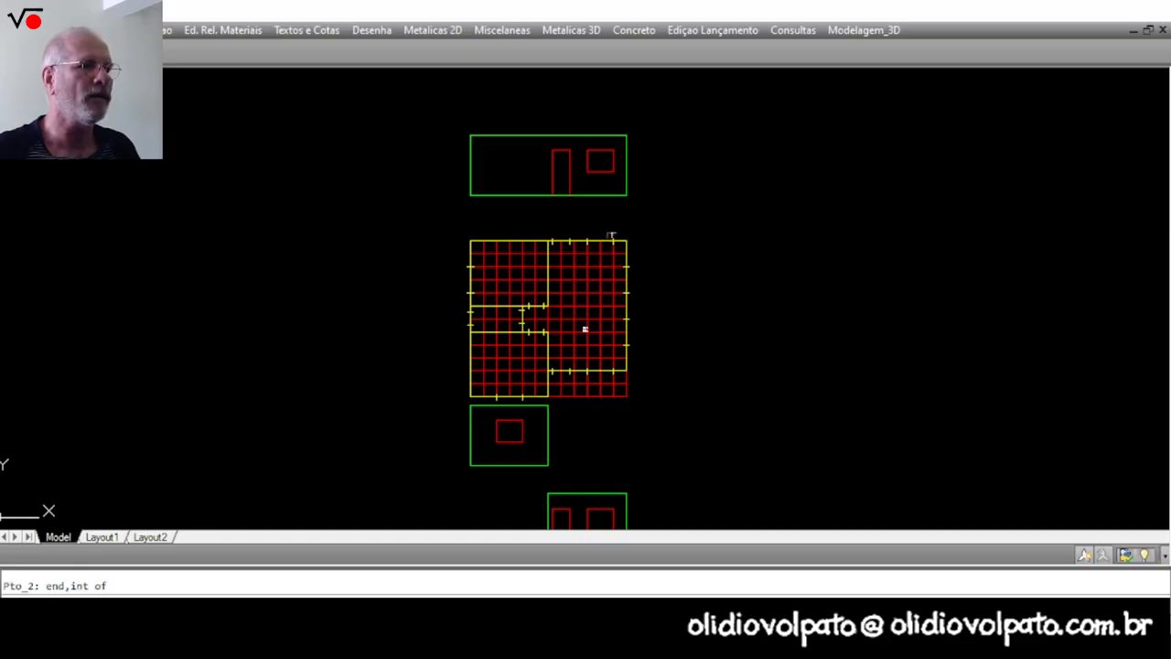
{"action": "middle_click_drag", "start_coordinate": [656, 262], "coordinate": [655, 272]}
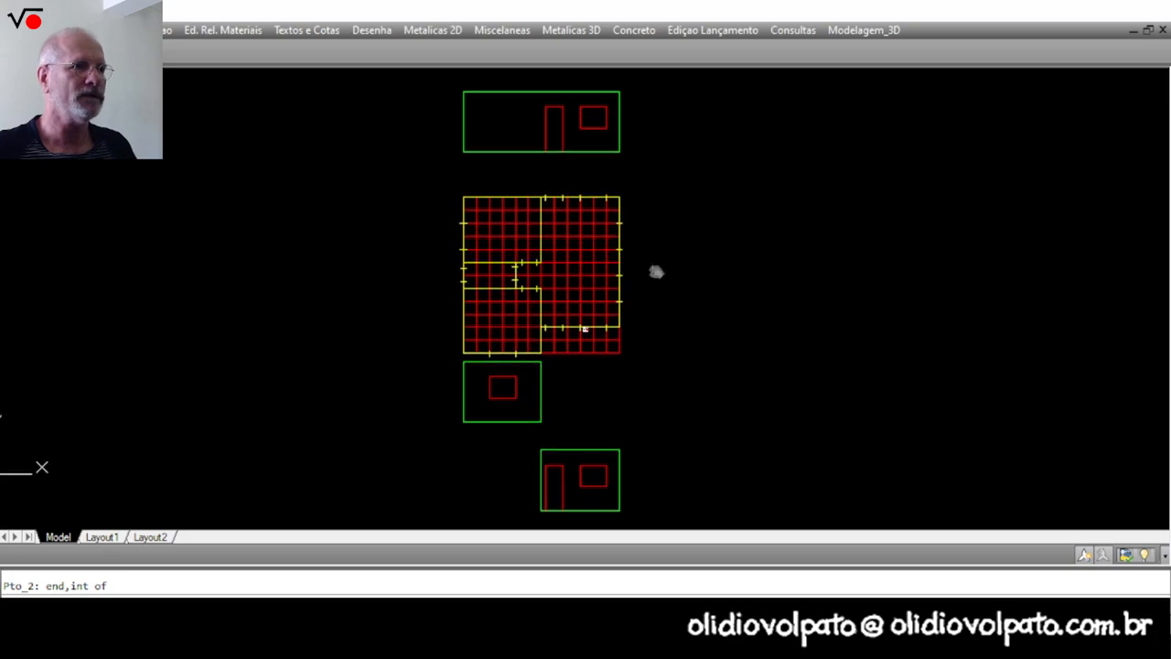
Move the upper wall's section with its door and window from above the plan to the free area right of the plan.
{"action": "left_click", "coordinate": [604, 206]}
{"action": "key", "text": "Escape"}
{"action": "type", "text": "m"}
{"action": "key", "text": "space"}
{"action": "scroll", "coordinate": [562, 240], "scroll_direction": "down", "scroll_amount": 2}
{"action": "type", "text": "w"}
{"action": "key", "text": "Return"}
{"action": "left_click", "coordinate": [614, 191]}
{"action": "left_click", "coordinate": [484, 126]}
{"action": "key", "text": "Return"}
{"action": "left_click", "coordinate": [529, 148]}
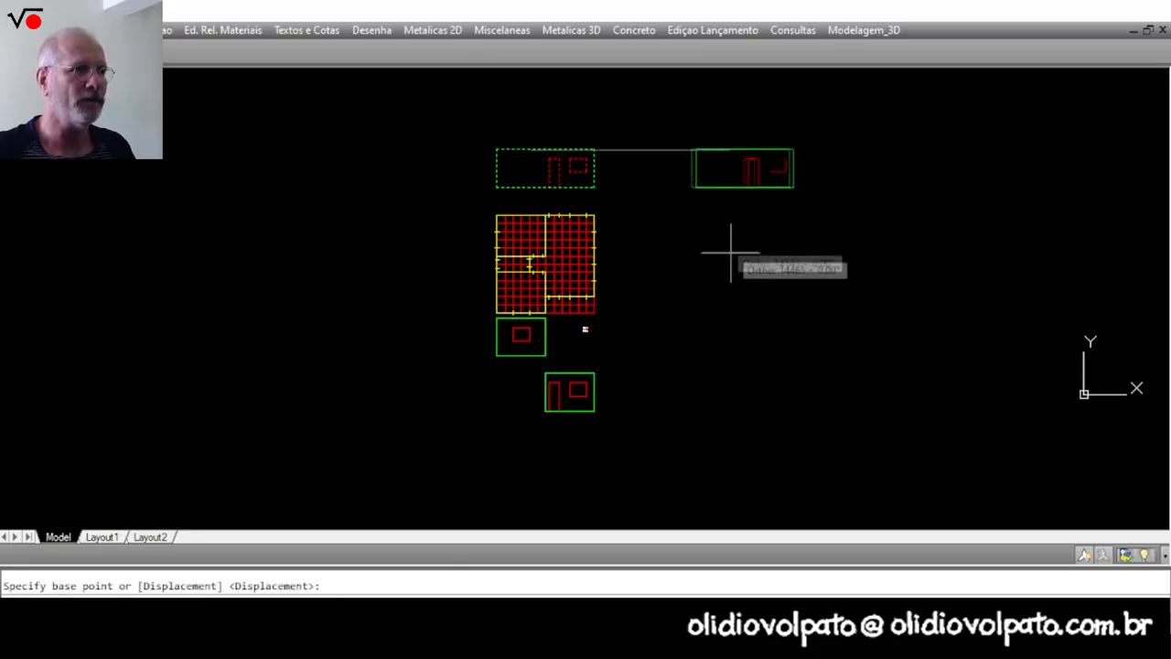
{"action": "key", "text": "F8"}
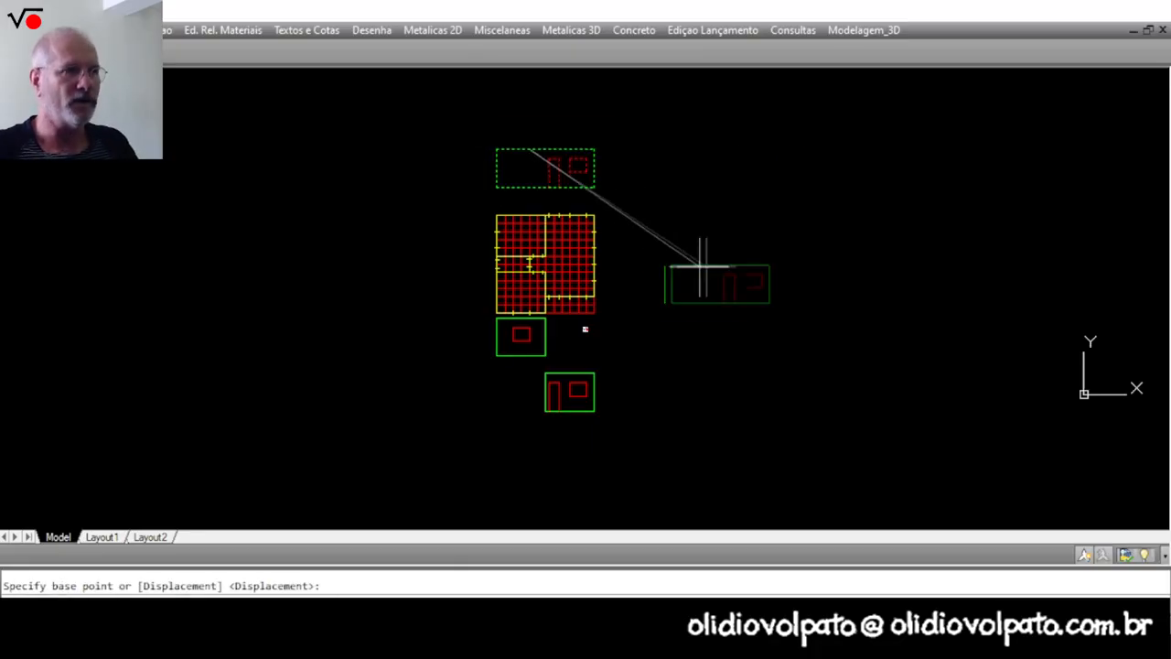
{"action": "left_click", "coordinate": [680, 282]}
{"action": "key", "text": "Escape"}
Move the section containing only a window from below the plan to the right of the long wall section.
{"action": "type", "text": "m"}
{"action": "key", "text": "Return"}
{"action": "type", "text": "w"}
{"action": "left_click", "coordinate": [569, 368]}
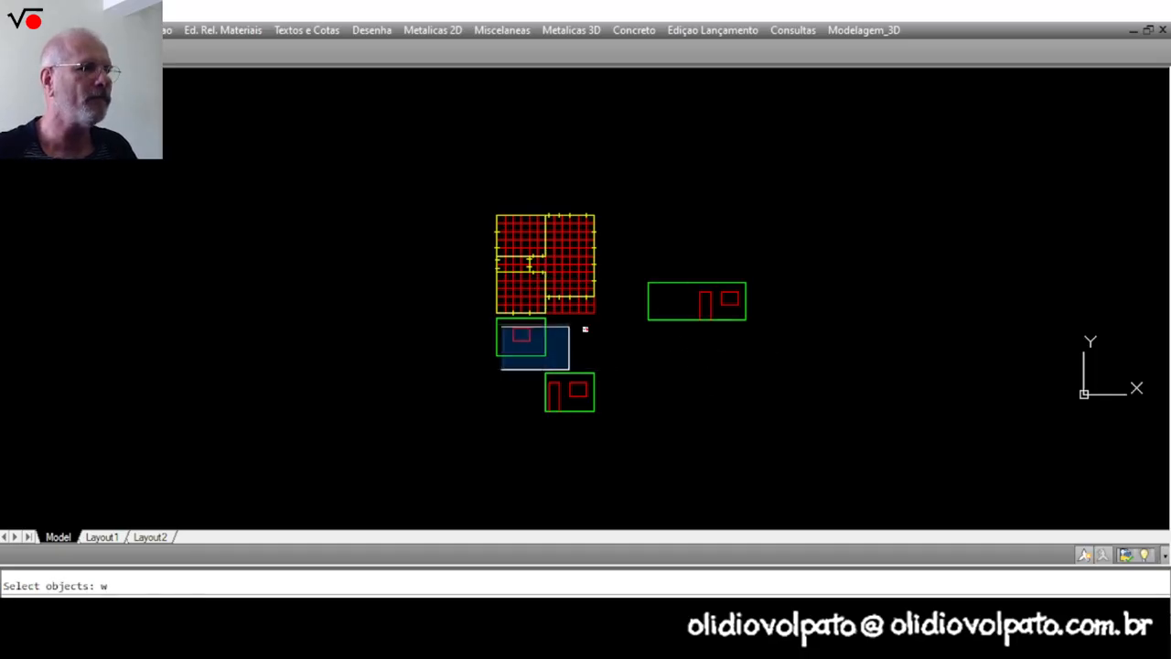
{"action": "left_click", "coordinate": [494, 316]}
{"action": "key", "text": "Return"}
{"action": "left_click", "coordinate": [492, 327]}
{"action": "left_click", "coordinate": [764, 293]}
{"action": "key", "text": "Escape"}
Move the remaining short section with a door and window to the end of the row, beside the window-only section.
{"action": "key", "text": "Return"}
{"action": "left_click", "coordinate": [638, 424]}
{"action": "left_click", "coordinate": [539, 362]}
{"action": "key", "text": "Return"}
{"action": "left_click", "coordinate": [547, 369]}
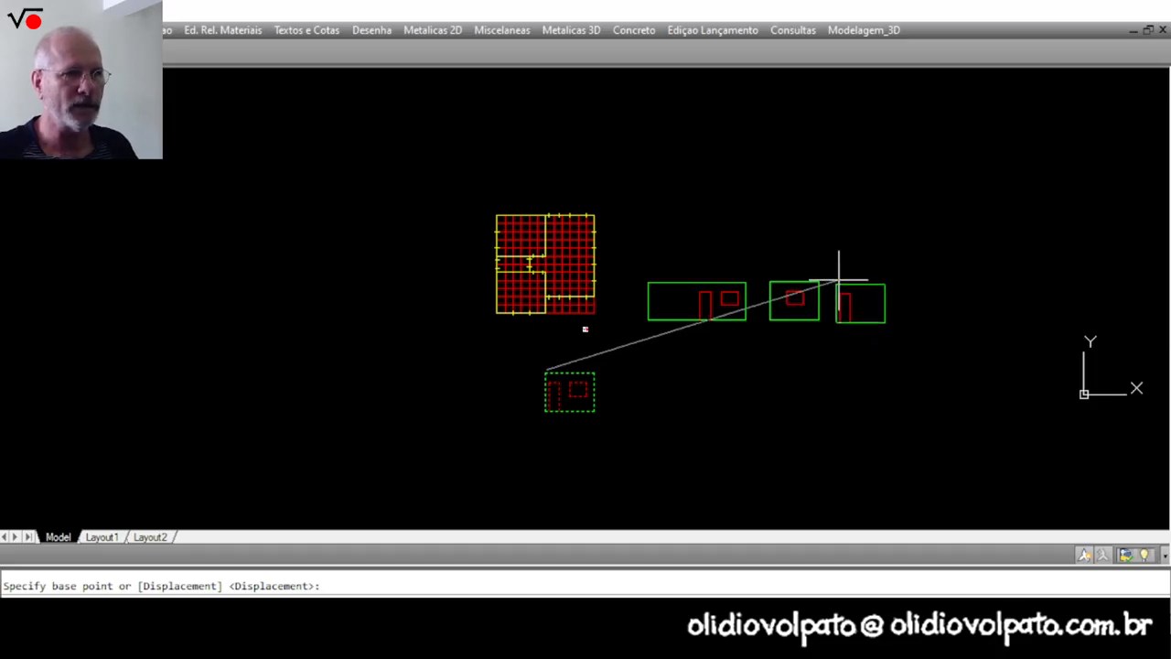
{"action": "left_click", "coordinate": [839, 282]}
{"action": "key", "text": "Escape"}
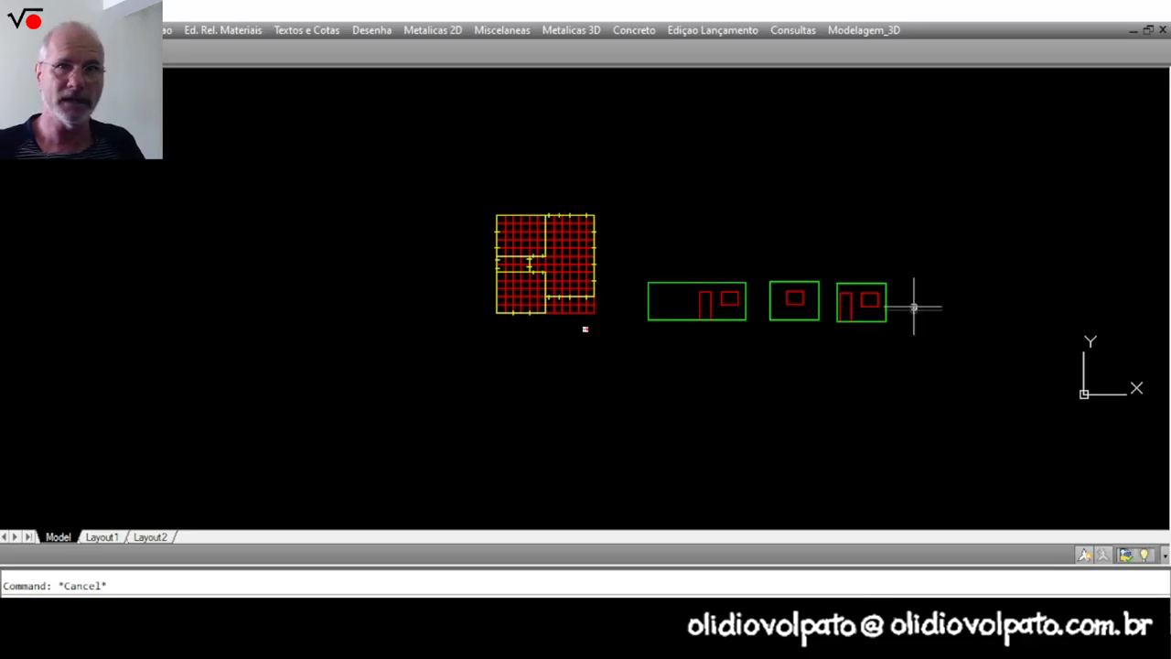
Move the window-only section by its lower-left corner onto the midpoint of the long section's base line.
{"action": "scroll", "coordinate": [904, 302], "scroll_direction": "up", "scroll_amount": 2}
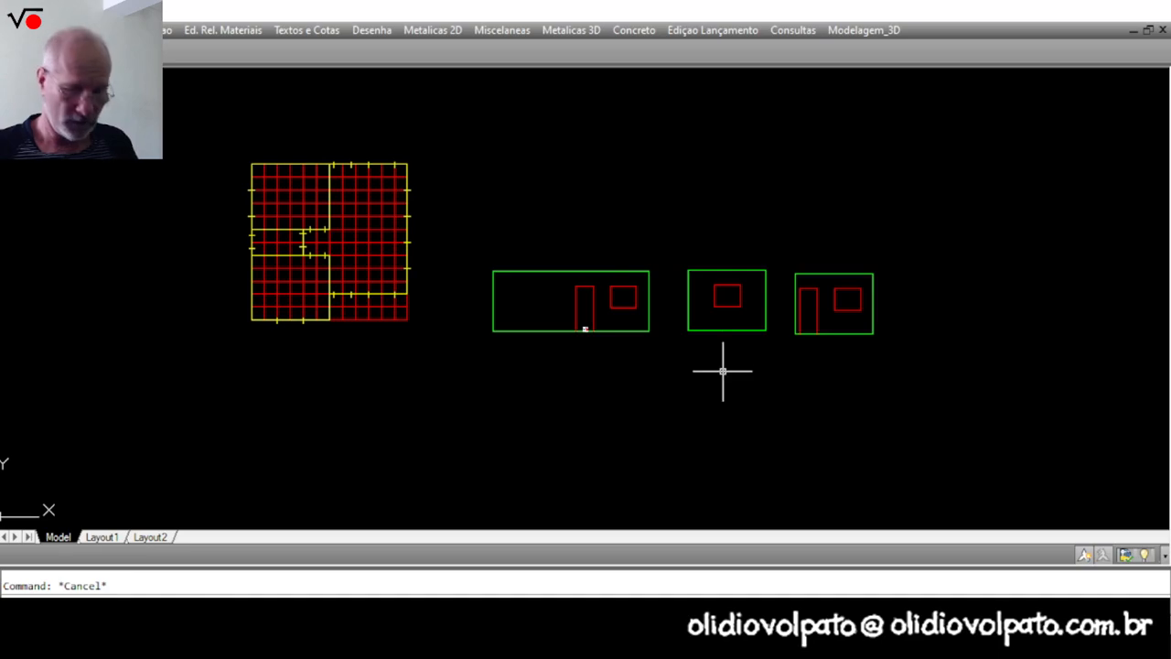
{"action": "type", "text": "m"}
{"action": "key", "text": "Return"}
{"action": "type", "text": "w"}
{"action": "key", "text": "Return"}
{"action": "left_click", "coordinate": [780, 346]}
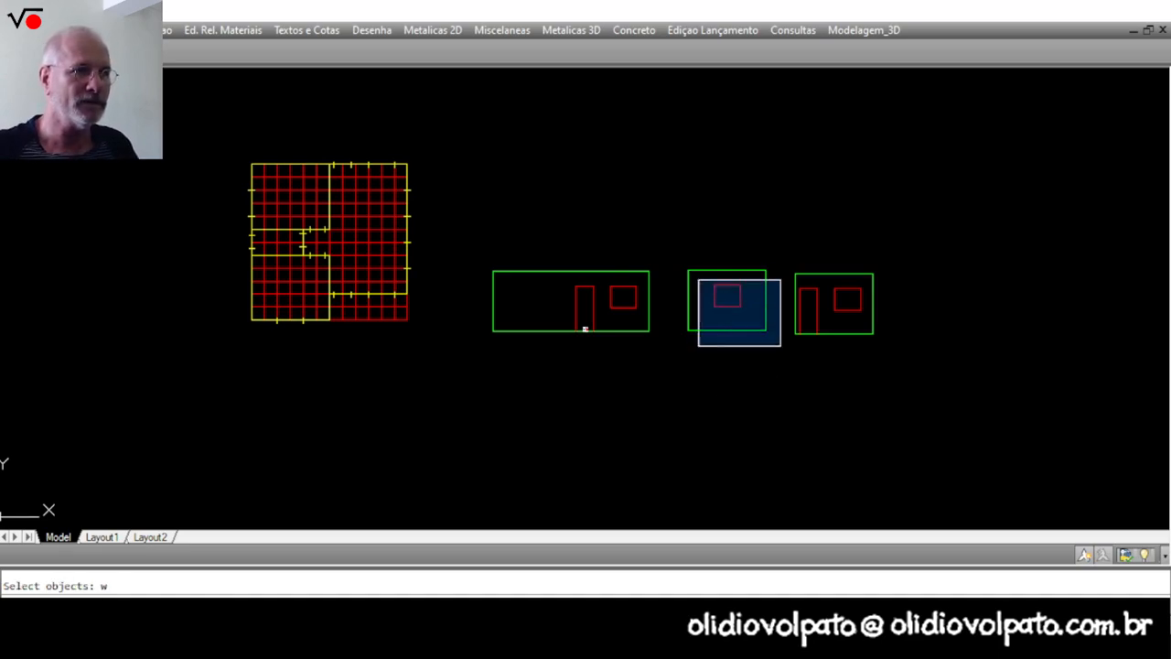
{"action": "left_click", "coordinate": [667, 254]}
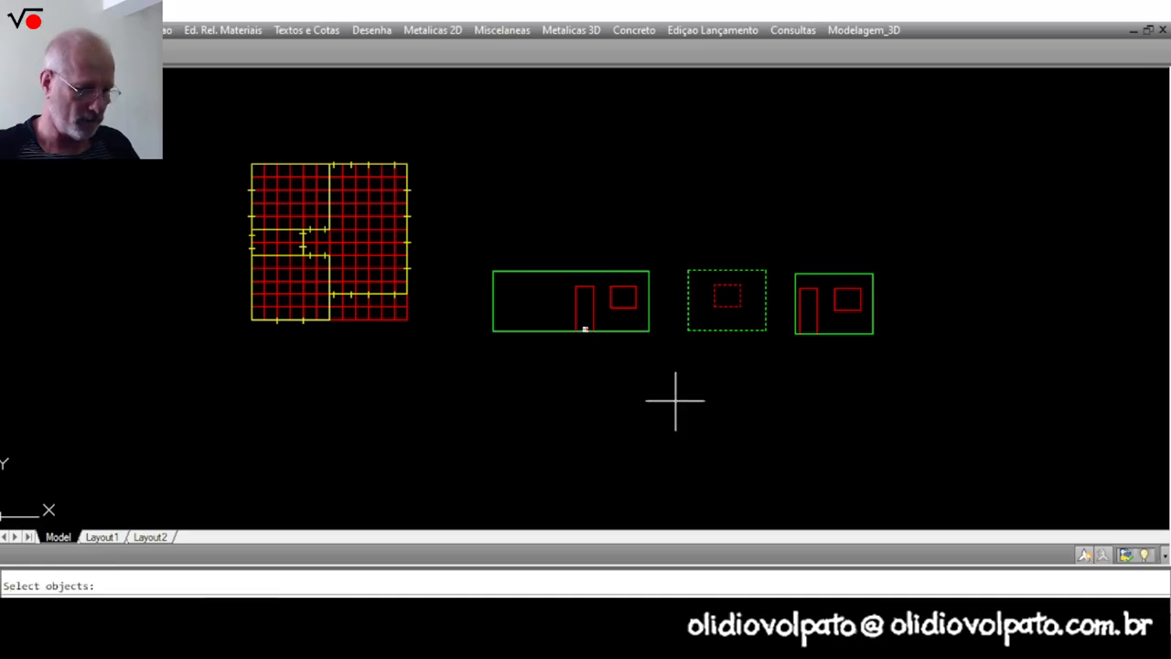
{"action": "left_click", "coordinate": [688, 330]}
{"action": "type", "text": "mid"}
{"action": "key", "text": "Return"}
{"action": "left_click", "coordinate": [528, 331]}
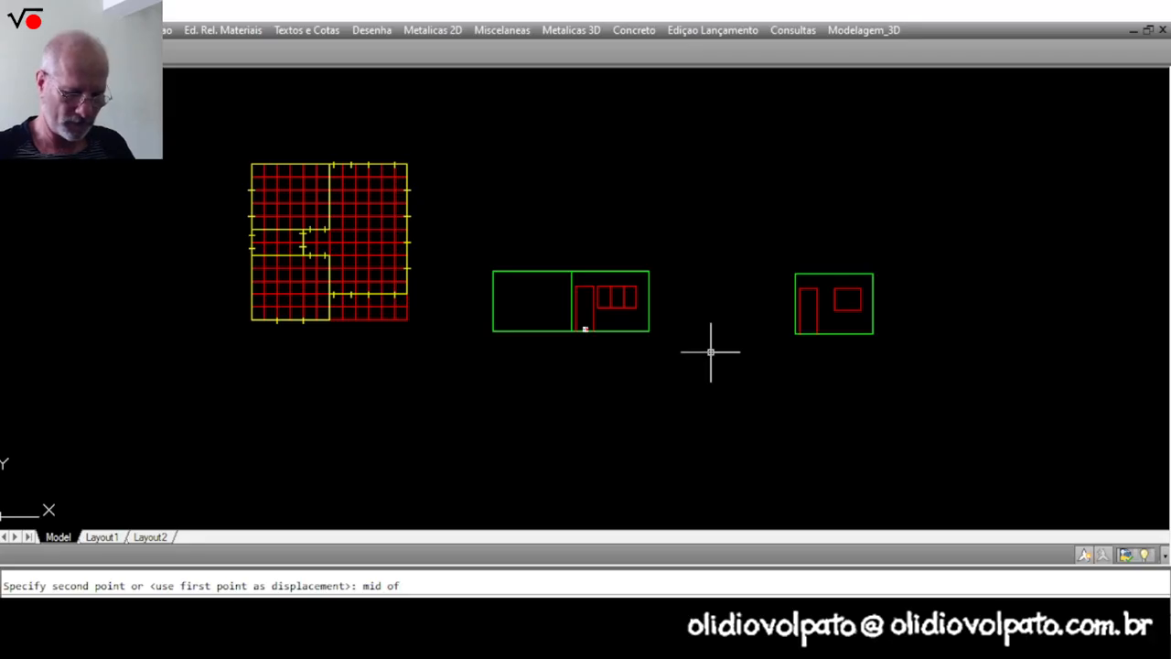
Move the window-only section horizontally with Ortho on, back into the gap between the other two sections.
{"action": "type", "text": "m"}
{"action": "key", "text": "Return"}
{"action": "type", "text": "p"}
{"action": "key", "text": "Return"}
{"action": "key", "text": "Return"}
{"action": "left_click", "coordinate": [633, 393]}
{"action": "left_click", "coordinate": [740, 387]}
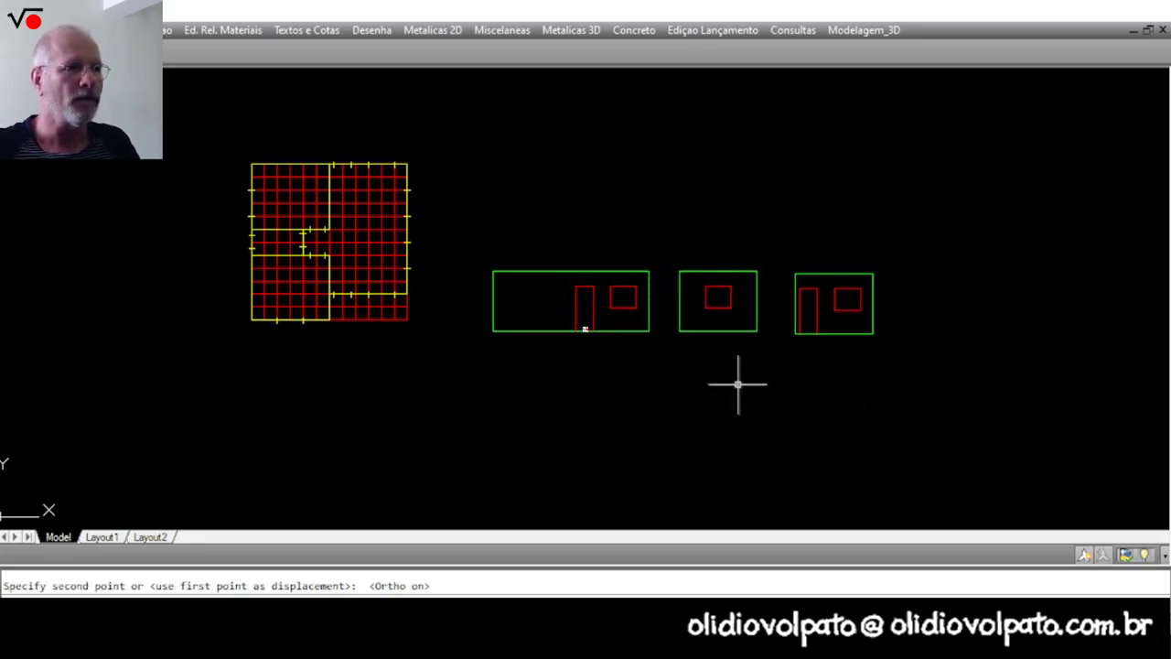
{"action": "key", "text": "Escape"}
Move the short door-and-window section vertically so its base aligns with the window-only section's base.
{"action": "key", "text": "Return"}
{"action": "left_click", "coordinate": [906, 370]}
{"action": "left_click", "coordinate": [767, 263]}
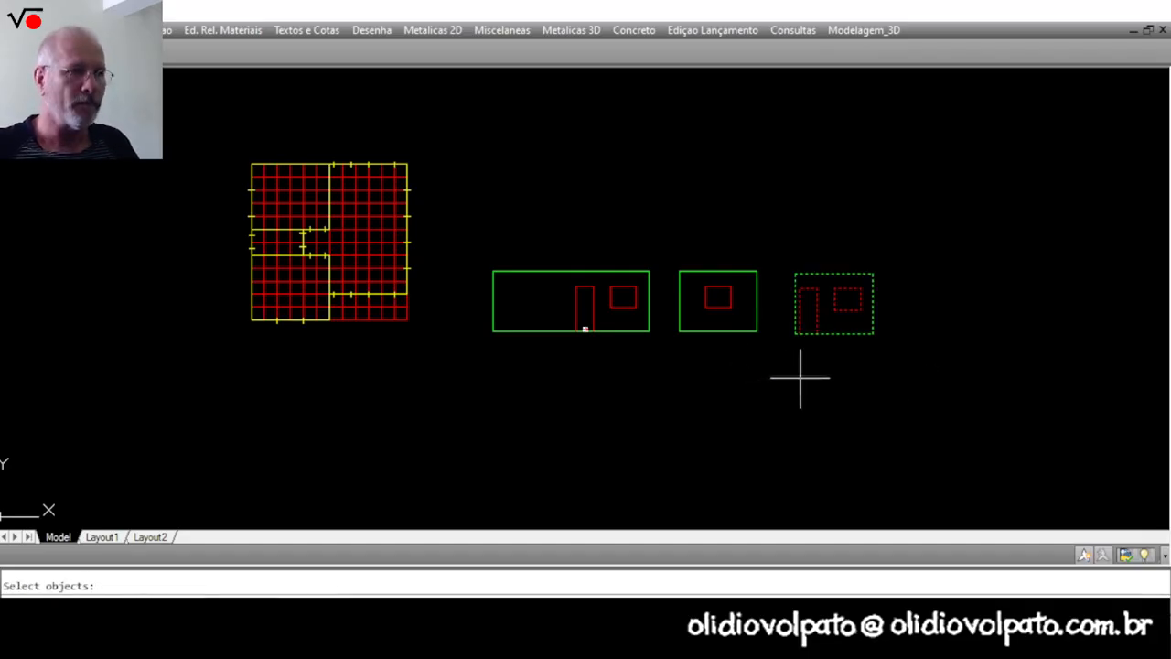
{"action": "key", "text": "Return"}
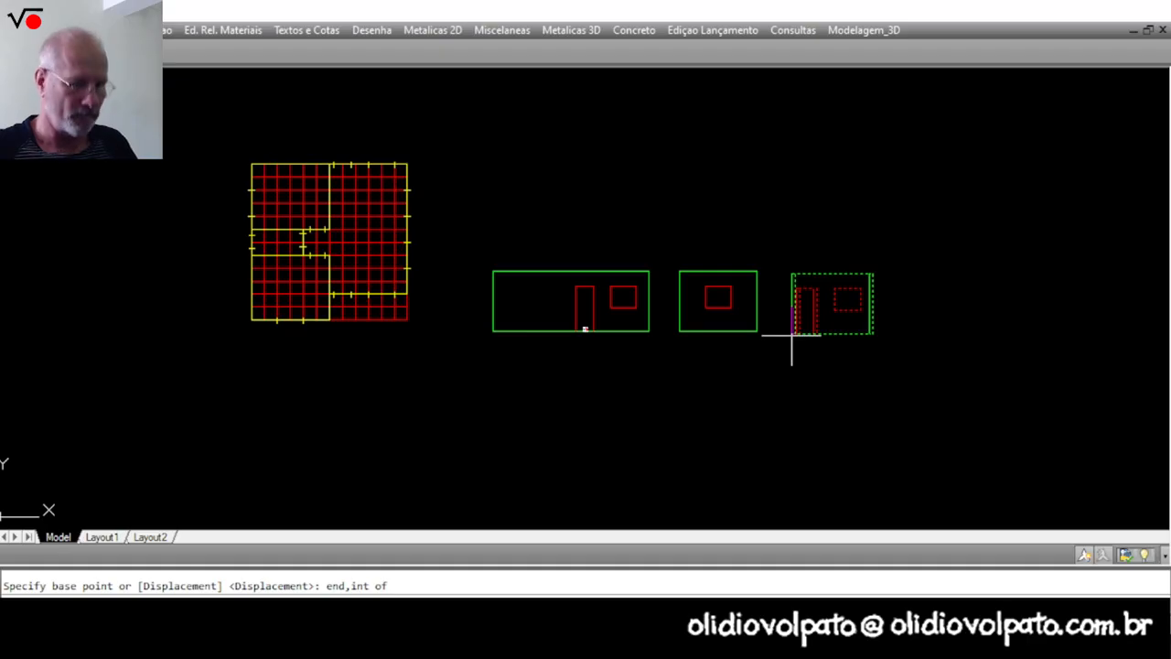
{"action": "left_click", "coordinate": [729, 332]}
{"action": "key", "text": "Escape"}
Generate Steel-Frame panel PE-1 over the long section's outline from corner to corner, with 600 spacing and detail scale 20.
{"action": "scroll", "coordinate": [604, 327], "scroll_direction": "down", "scroll_amount": 2}
{"action": "scroll", "coordinate": [616, 322], "scroll_direction": "up", "scroll_amount": 2}
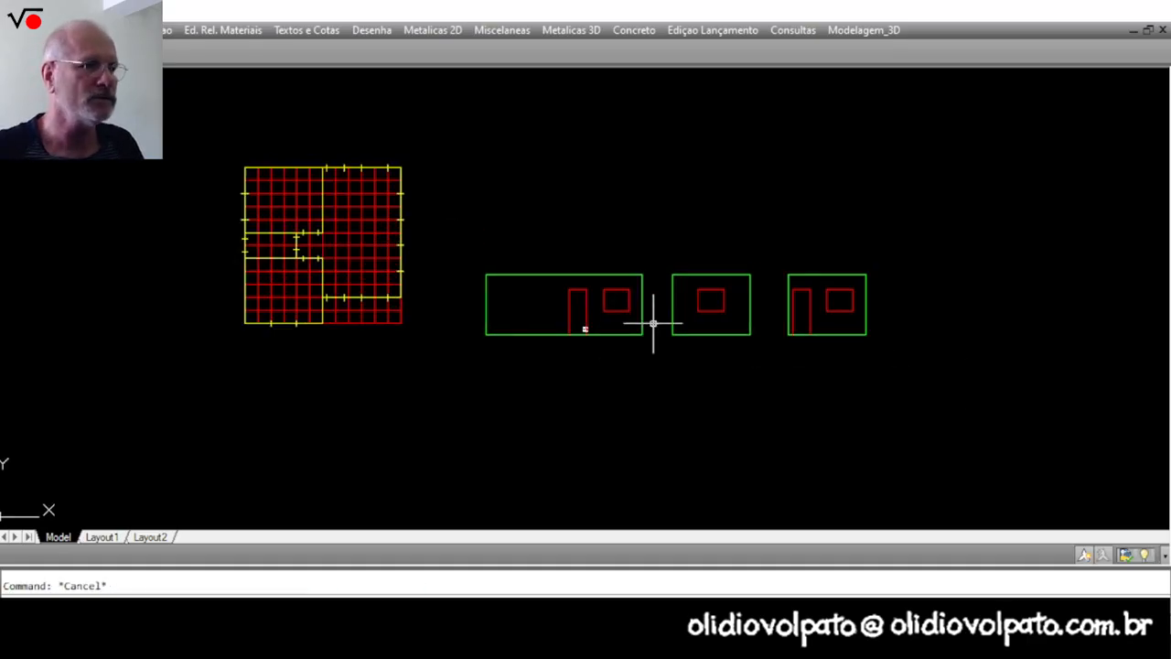
{"action": "scroll", "coordinate": [655, 323], "scroll_direction": "up", "scroll_amount": 2}
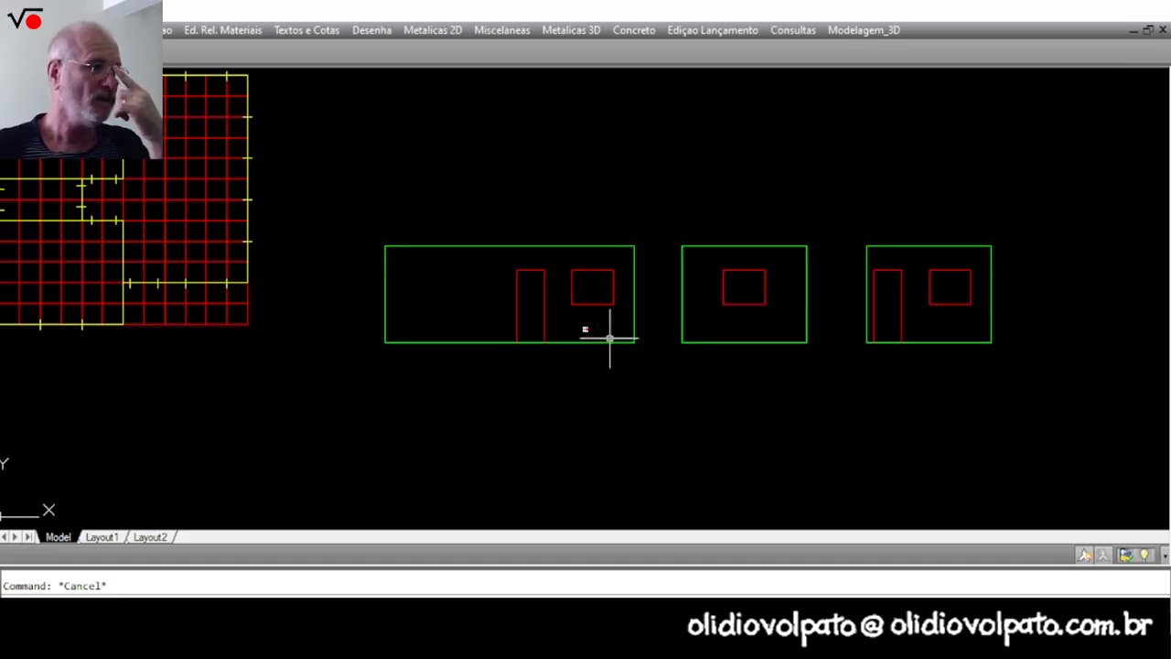
{"action": "left_click", "coordinate": [499, 30]}
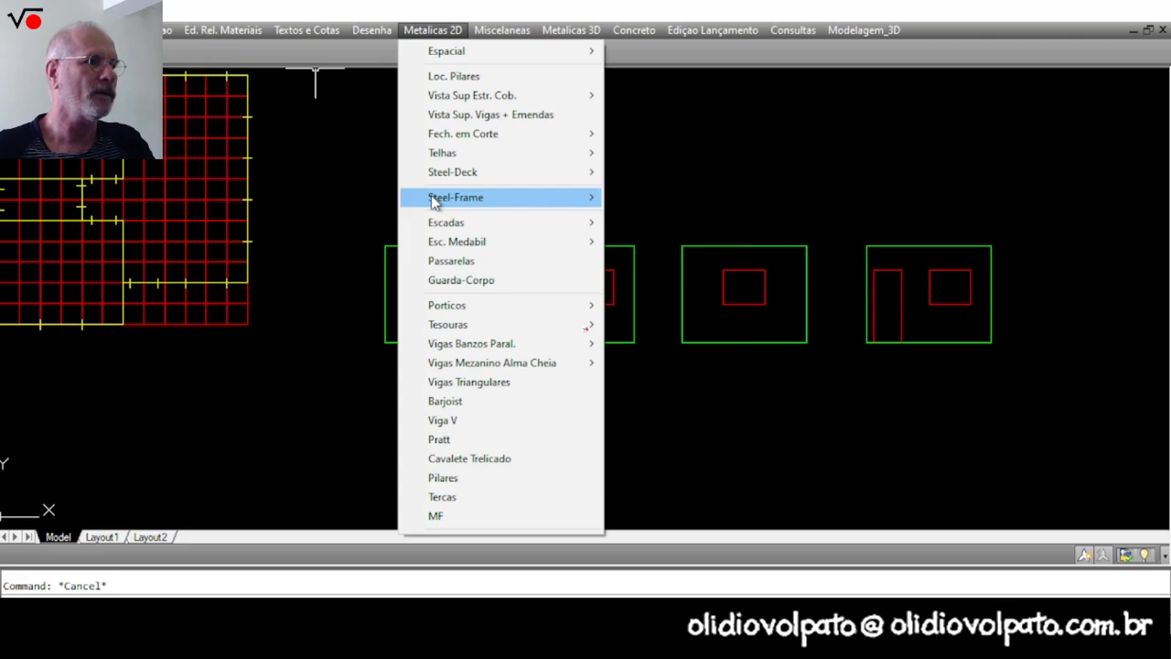
{"action": "mouse_move", "coordinate": [434, 197]}
{"action": "left_click", "coordinate": [639, 203]}
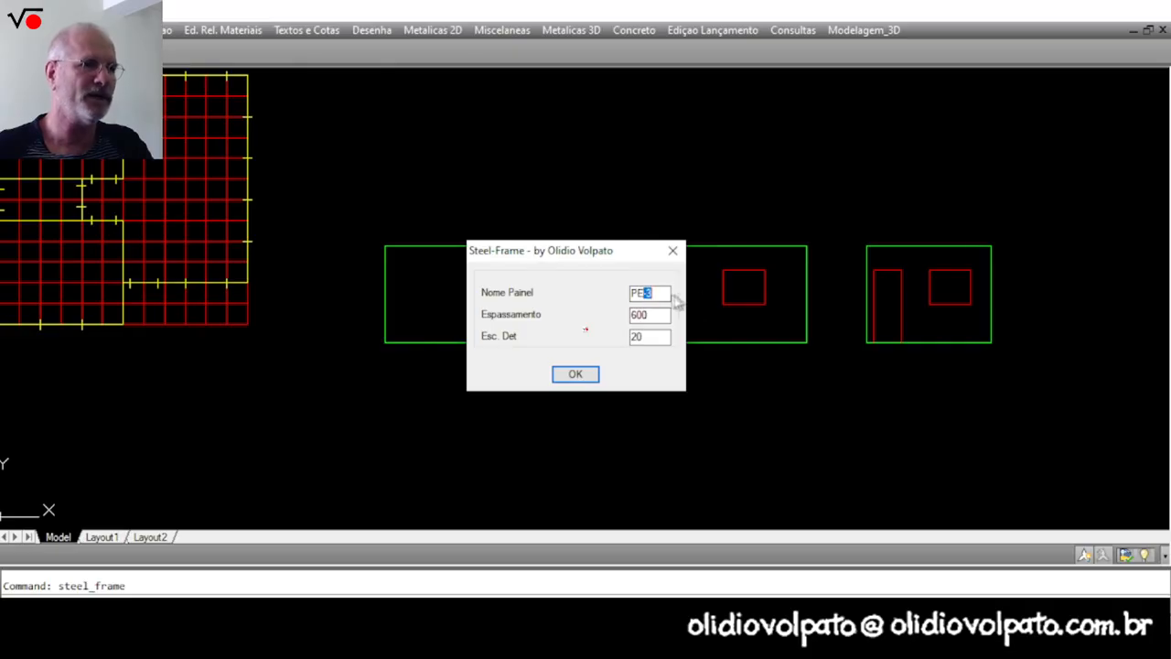
{"action": "type", "text": "1"}
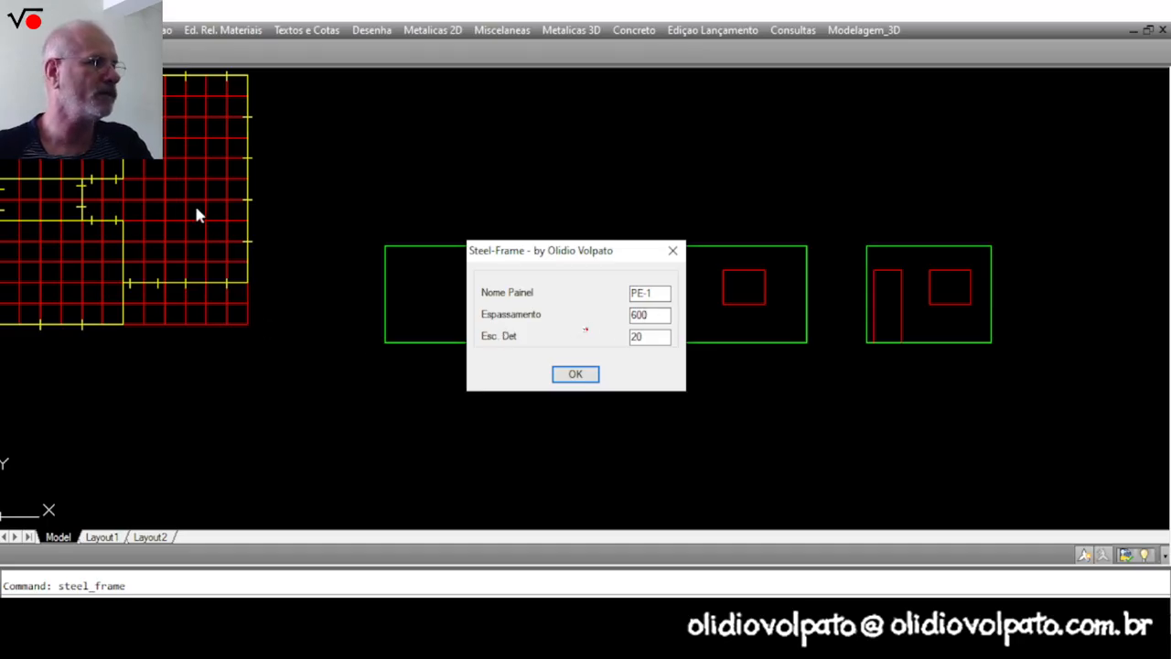
{"action": "left_click", "coordinate": [565, 374]}
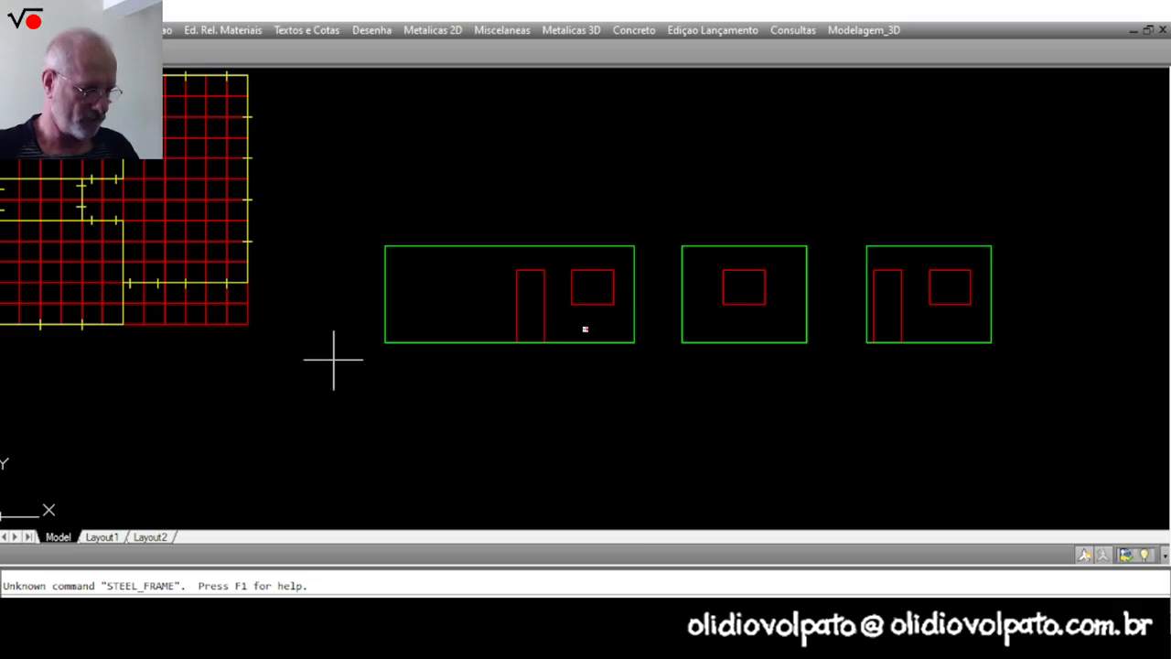
{"action": "left_click", "coordinate": [385, 342]}
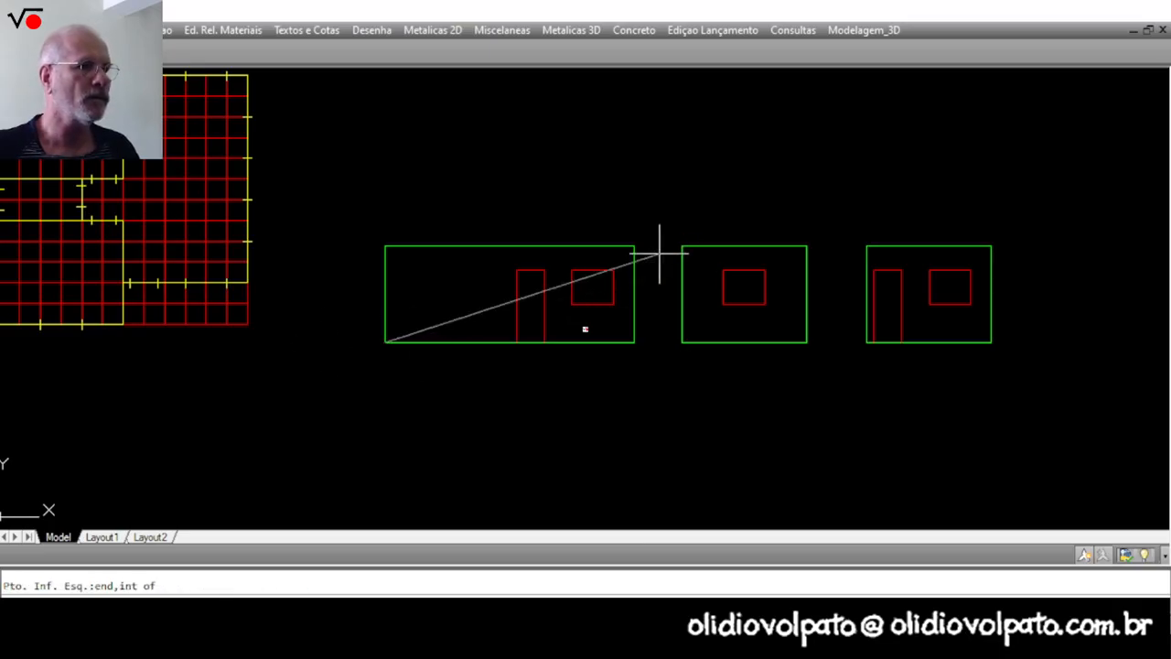
{"action": "left_click", "coordinate": [634, 246]}
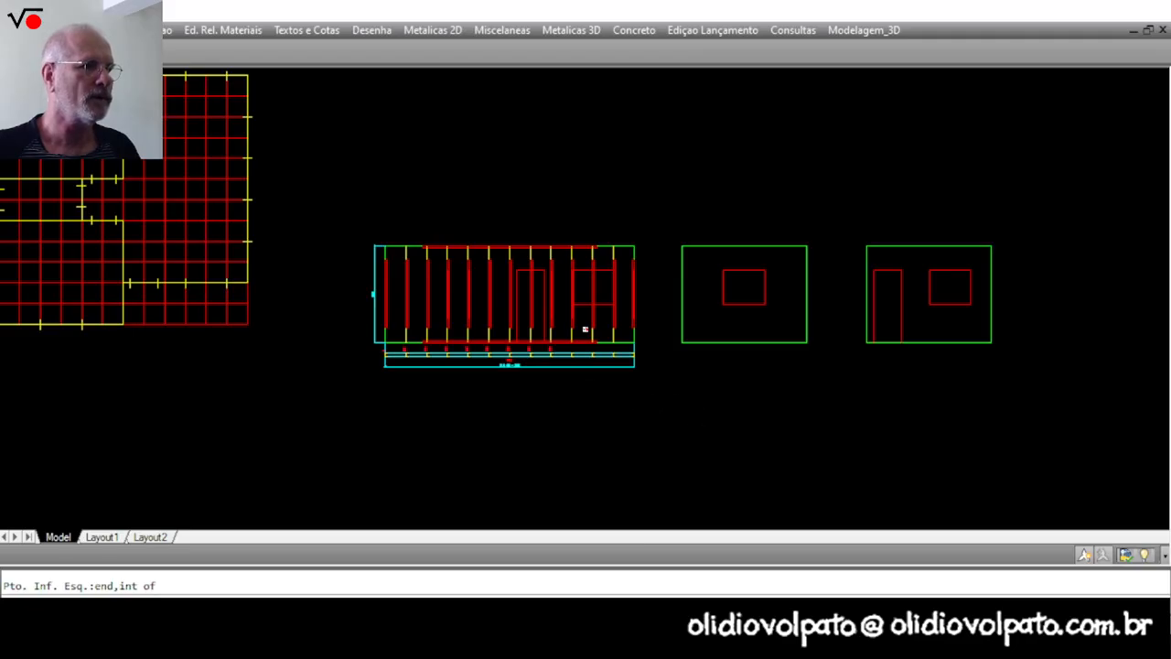
{"action": "scroll", "coordinate": [583, 371], "scroll_direction": "up", "scroll_amount": 4}
{"action": "key", "text": "Return"}
Generate Steel-Frame panel PE-2 over the window-only section's outline, with 600 spacing and detail scale 20.
{"action": "scroll", "coordinate": [663, 411], "scroll_direction": "down", "scroll_amount": 2}
{"action": "scroll", "coordinate": [586, 326], "scroll_direction": "up", "scroll_amount": 2}
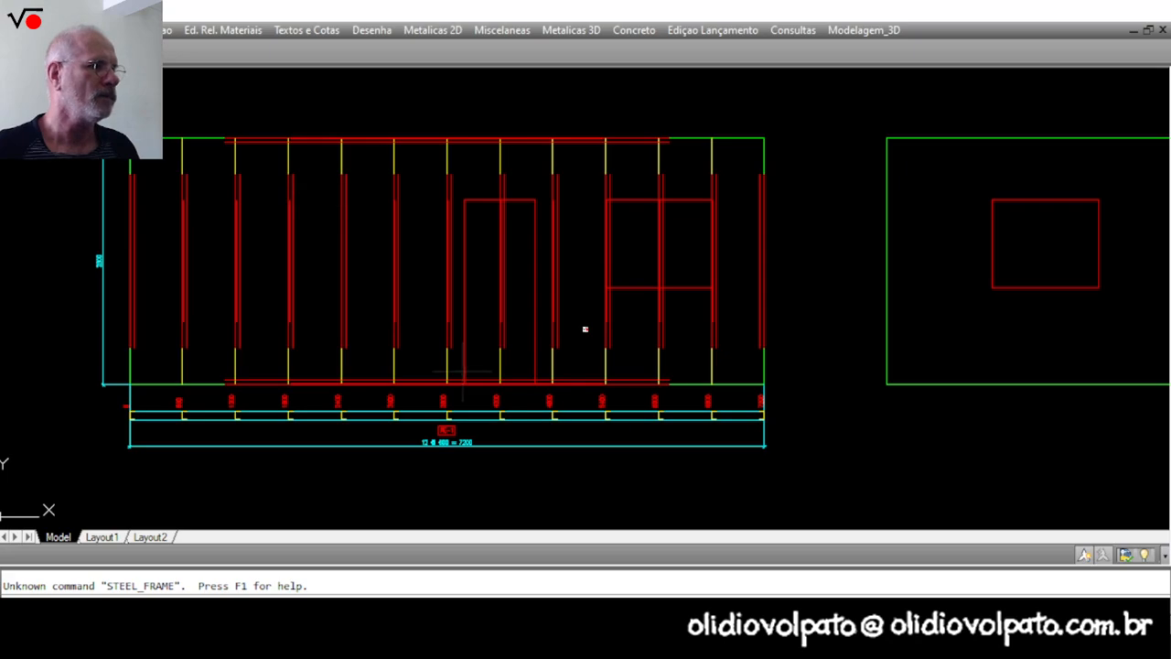
{"action": "scroll", "coordinate": [479, 434], "scroll_direction": "up", "scroll_amount": 3}
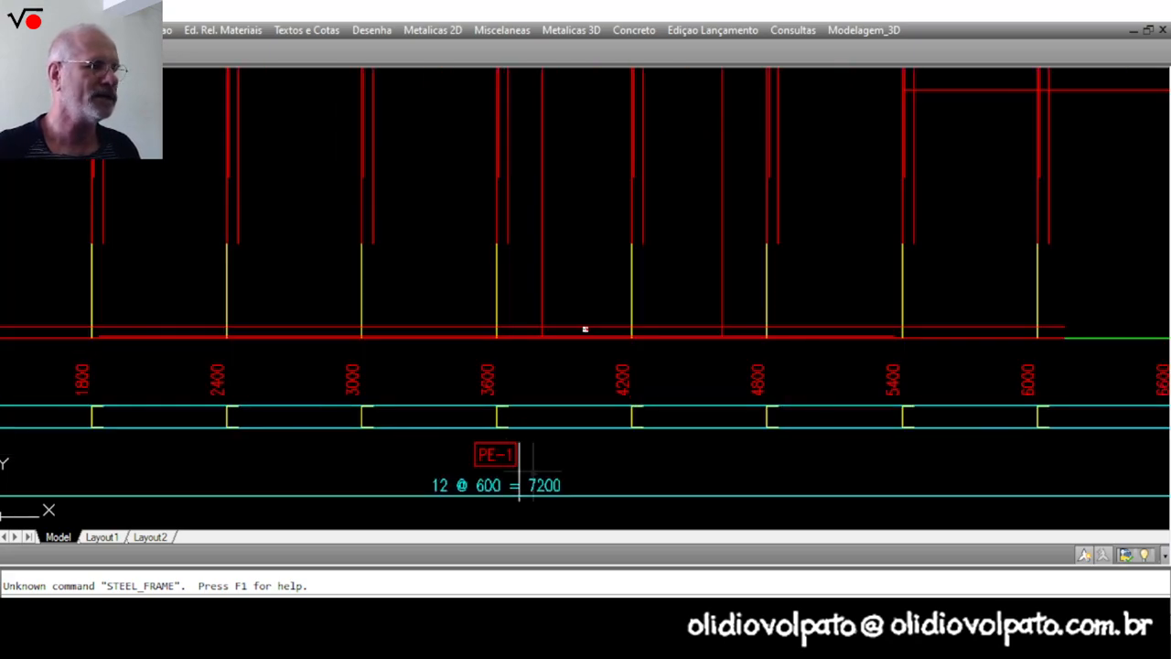
{"action": "scroll", "coordinate": [534, 460], "scroll_direction": "down", "scroll_amount": 4}
{"action": "middle_click_drag", "start_coordinate": [837, 424], "coordinate": [348, 416]}
{"action": "scroll", "coordinate": [402, 421], "scroll_direction": "down", "scroll_amount": 2}
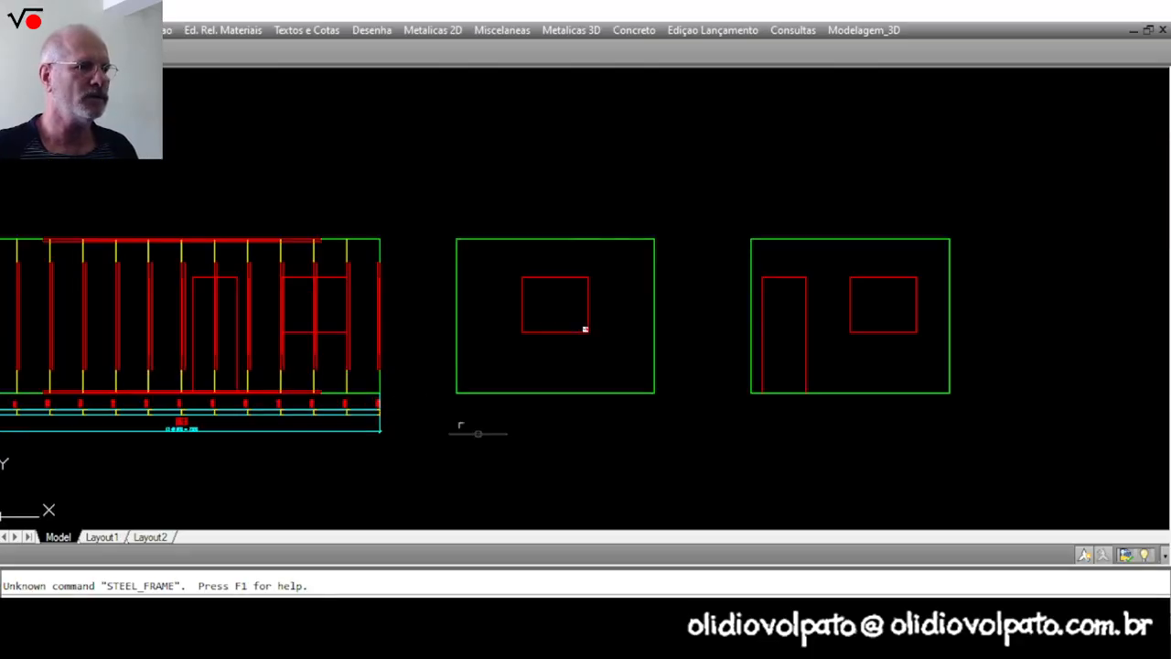
{"action": "right_click", "coordinate": [522, 463]}
{"action": "left_click", "coordinate": [648, 165]}
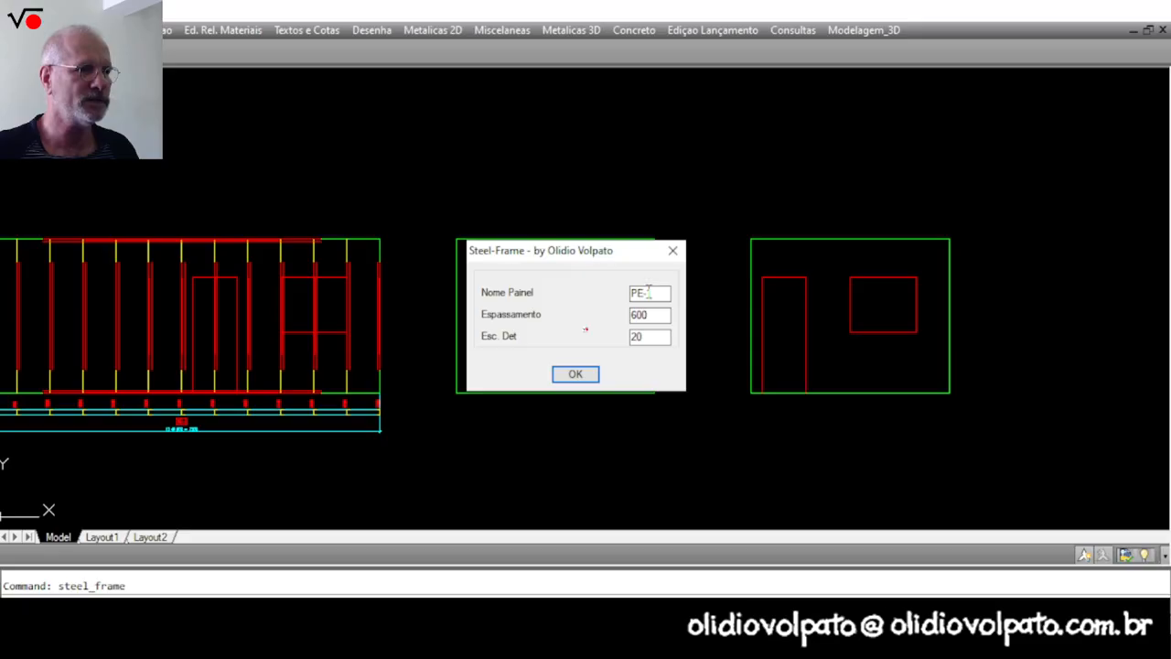
{"action": "type", "text": "2"}
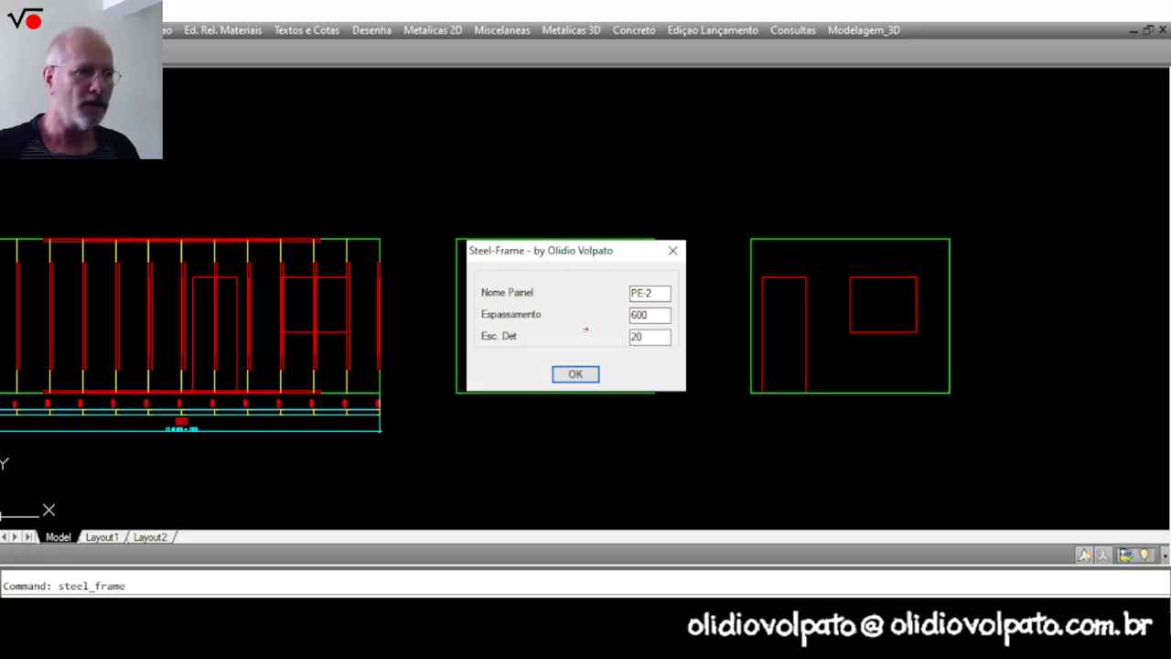
{"action": "left_click", "coordinate": [576, 375]}
{"action": "left_click", "coordinate": [457, 391]}
{"action": "left_click", "coordinate": [646, 244]}
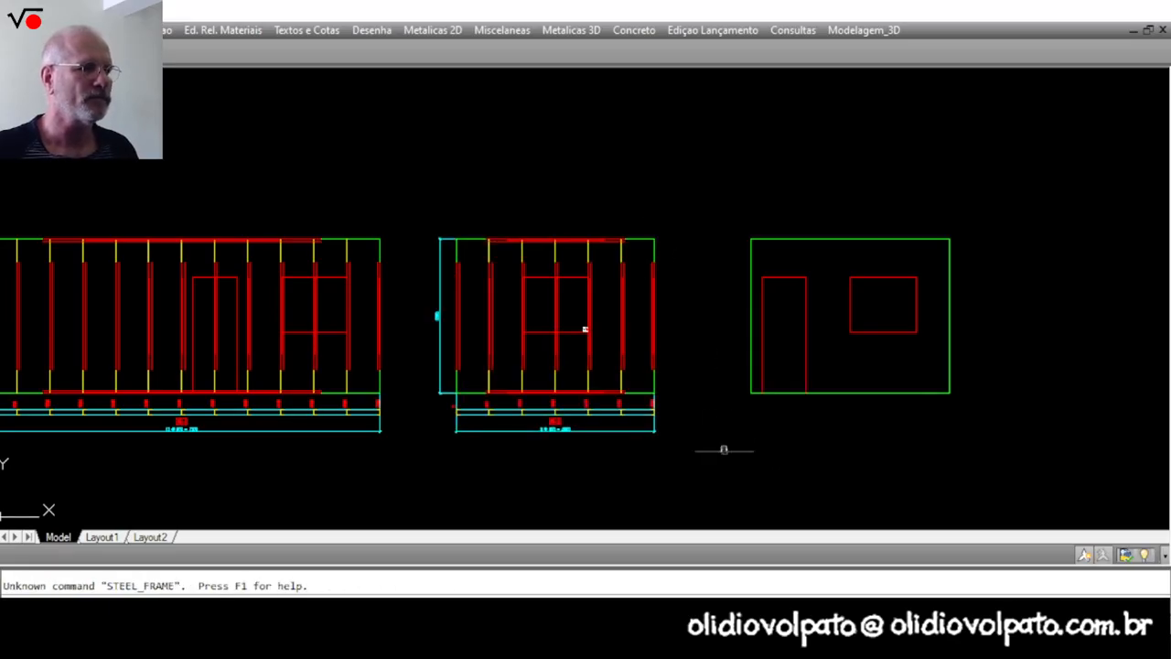
Generate Steel-Frame panel PE-3 over the short door-and-window section's outline, with 600 spacing and detail scale 20.
{"action": "scroll", "coordinate": [643, 430], "scroll_direction": "up", "scroll_amount": 4}
{"action": "scroll", "coordinate": [641, 428], "scroll_direction": "down", "scroll_amount": 5}
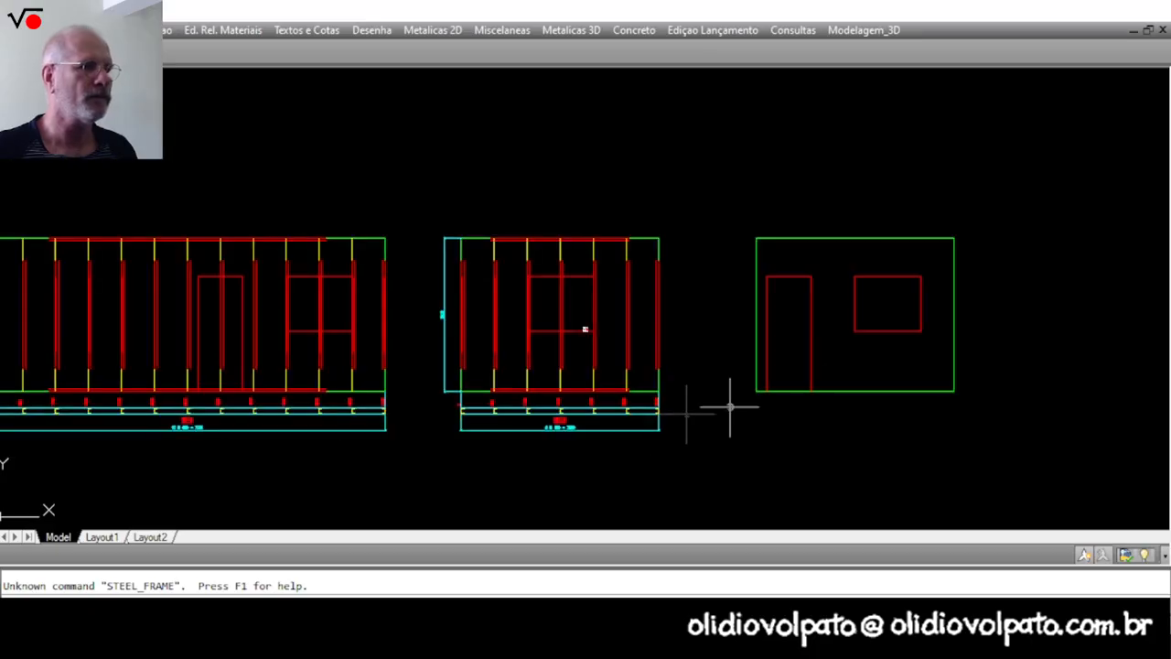
{"action": "middle_click_drag", "start_coordinate": [692, 361], "coordinate": [627, 340]}
{"action": "right_click", "coordinate": [640, 366]}
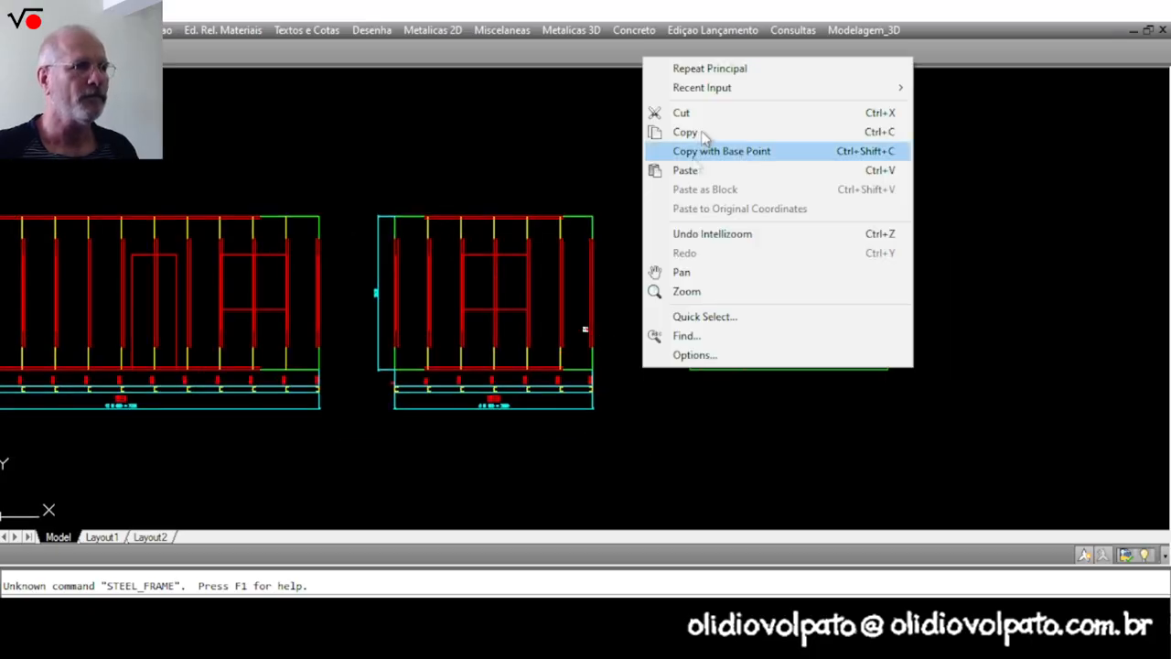
{"action": "left_click", "coordinate": [710, 70]}
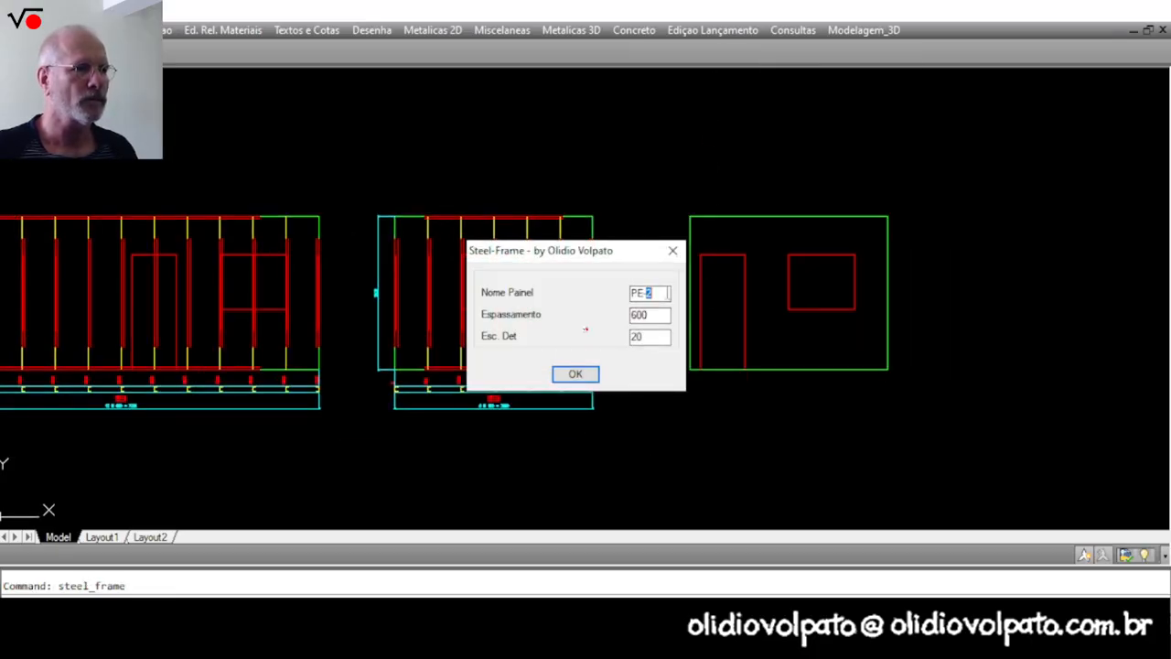
{"action": "left_click", "coordinate": [575, 374]}
{"action": "left_click", "coordinate": [690, 369]}
{"action": "left_click", "coordinate": [887, 216]}
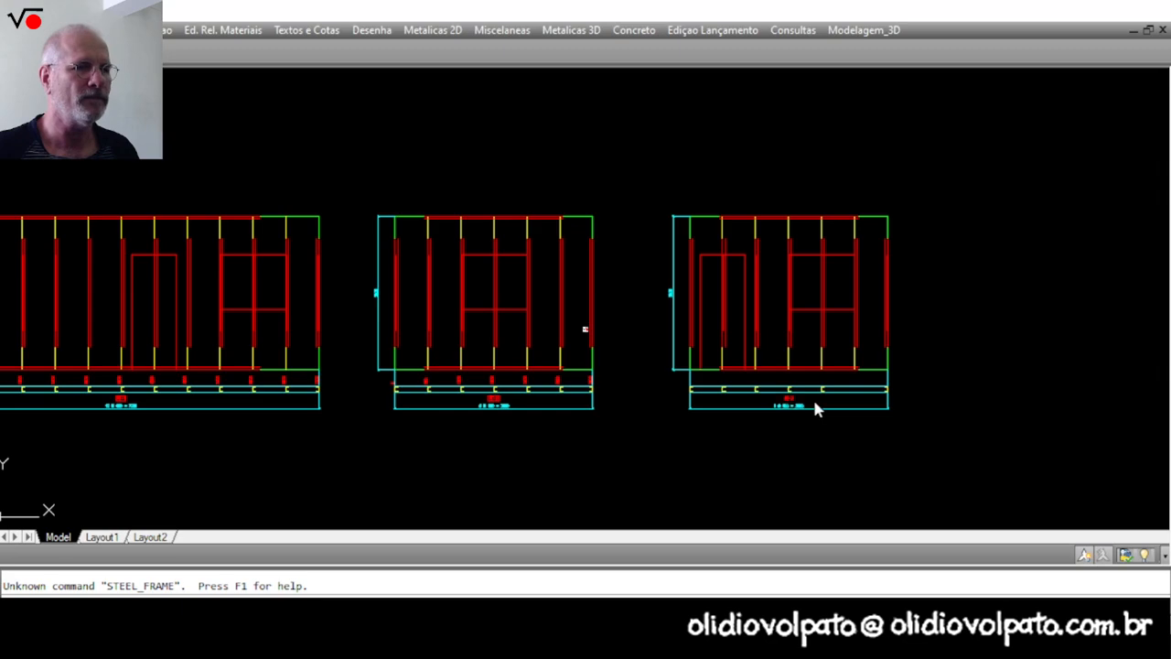
Frame the window opening in panel PE-1 with Steel-Frame Aberturas, picking opposite window corners and the stud lines on both sides as limits.
{"action": "scroll", "coordinate": [798, 402], "scroll_direction": "up", "scroll_amount": 5}
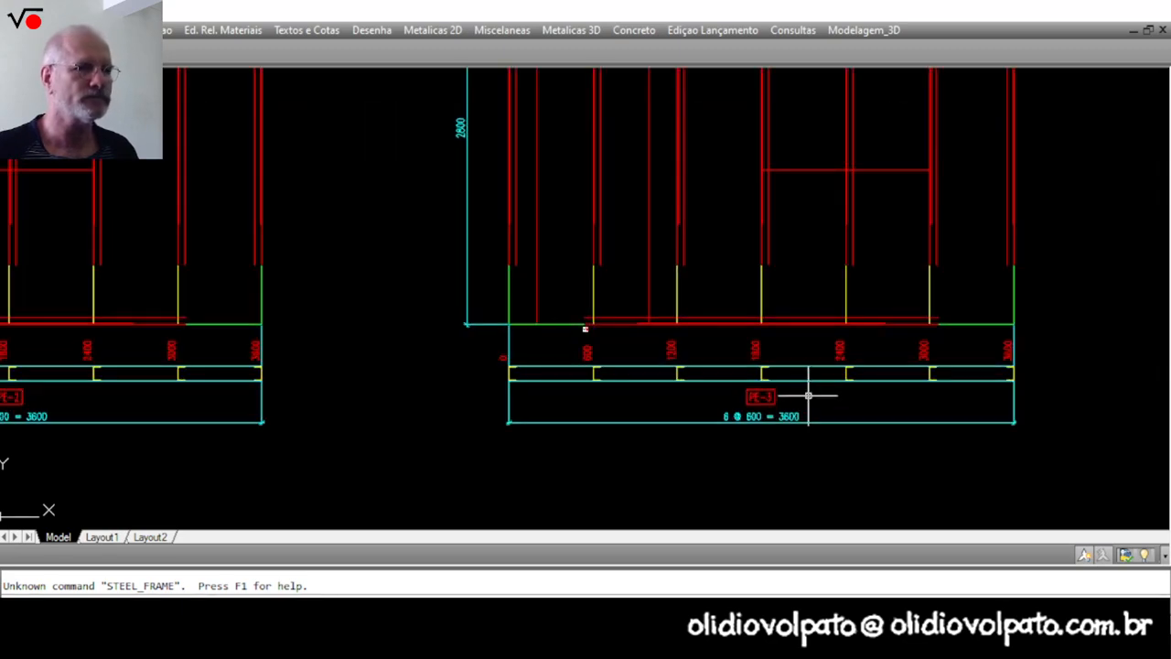
{"action": "scroll", "coordinate": [728, 493], "scroll_direction": "down", "scroll_amount": 3}
{"action": "scroll", "coordinate": [728, 493], "scroll_direction": "down", "scroll_amount": 4}
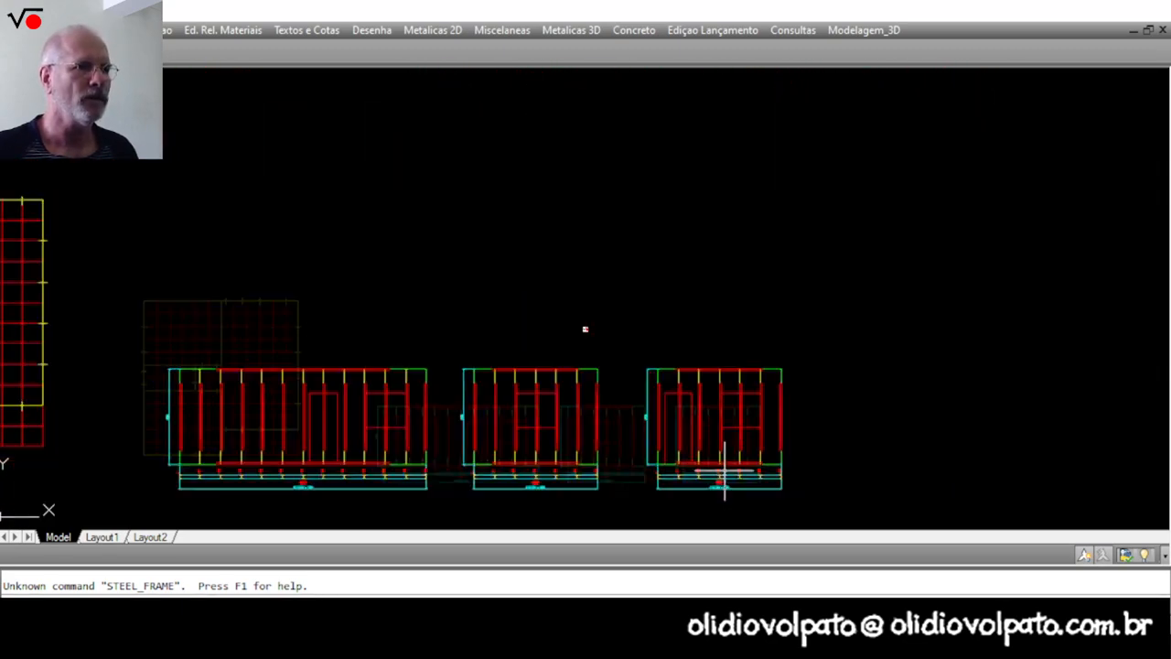
{"action": "scroll", "coordinate": [646, 384], "scroll_direction": "up", "scroll_amount": 4}
{"action": "middle_click_drag", "start_coordinate": [682, 373], "coordinate": [678, 354]}
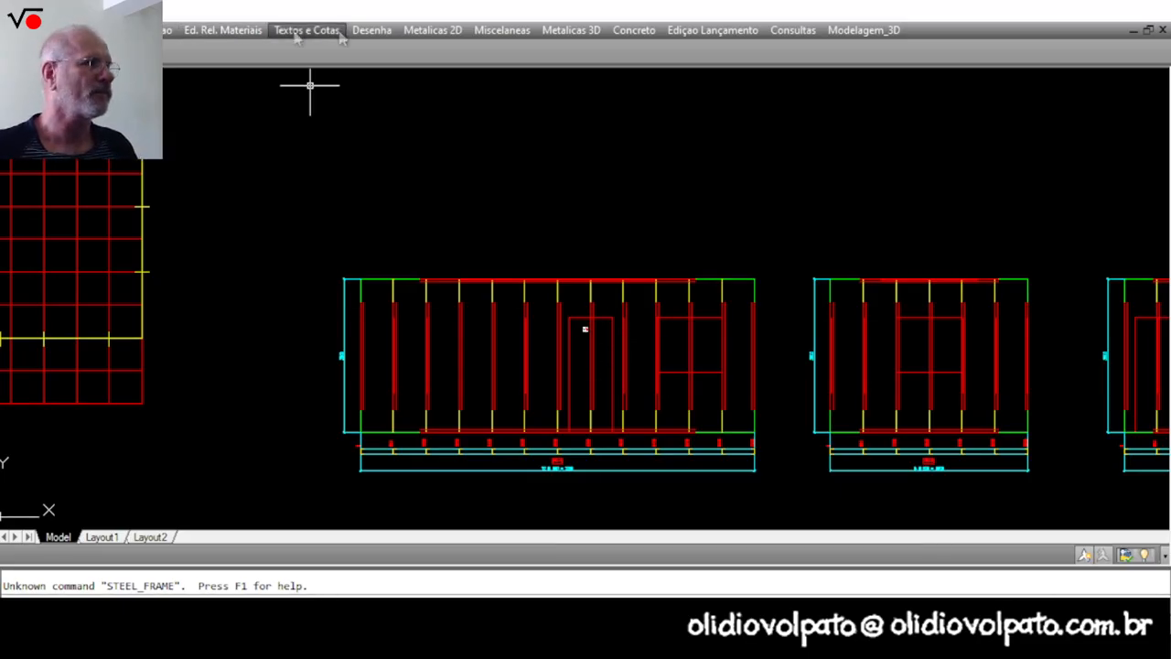
{"action": "left_click", "coordinate": [432, 30]}
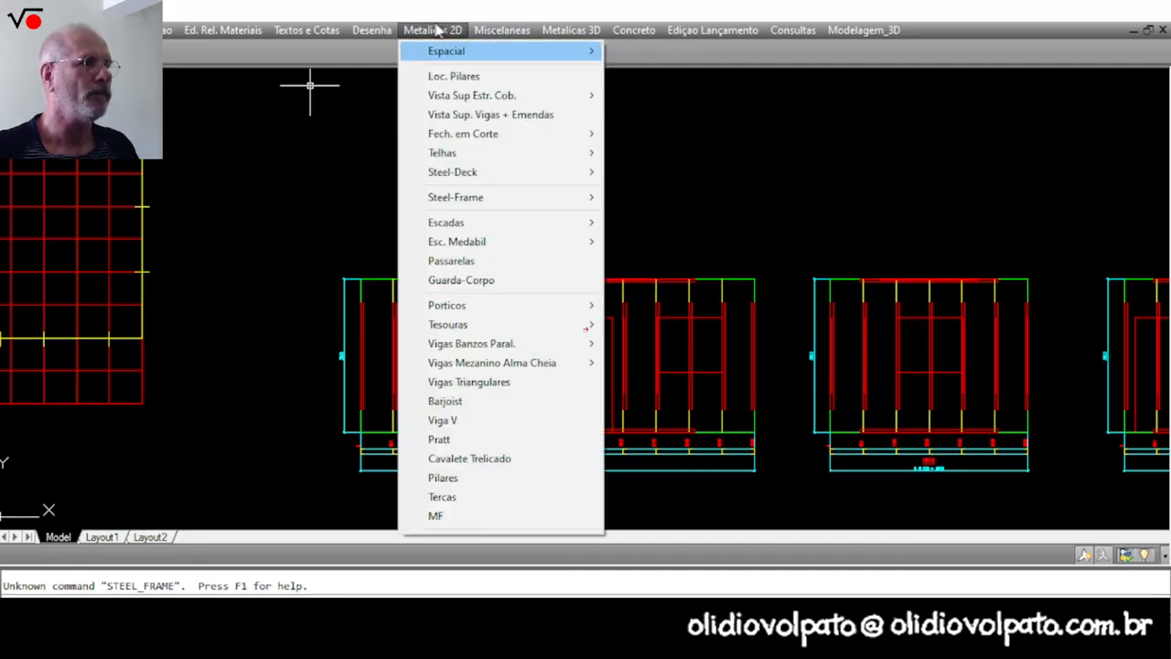
{"action": "mouse_move", "coordinate": [443, 199]}
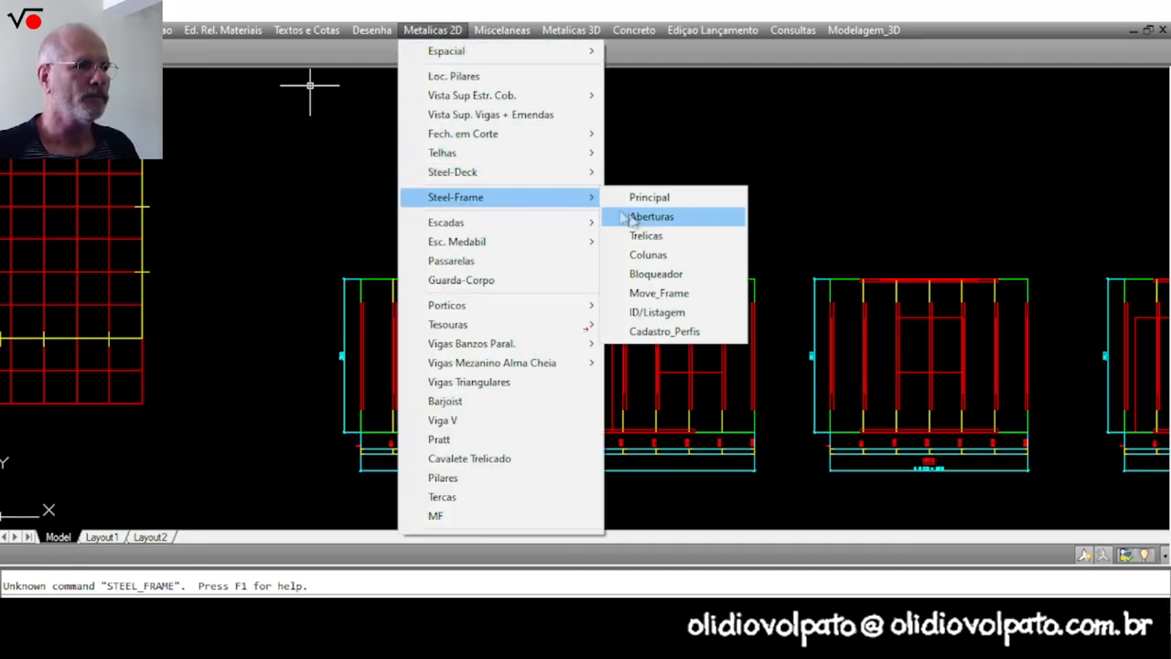
{"action": "left_click", "coordinate": [649, 218]}
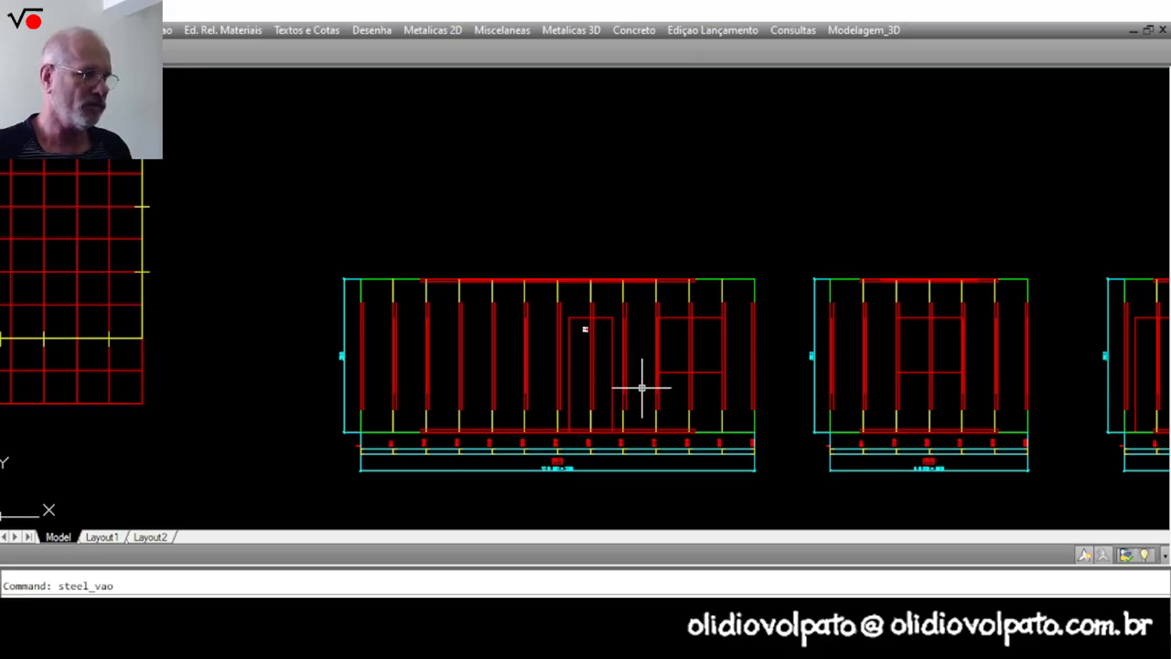
{"action": "key", "text": "Return"}
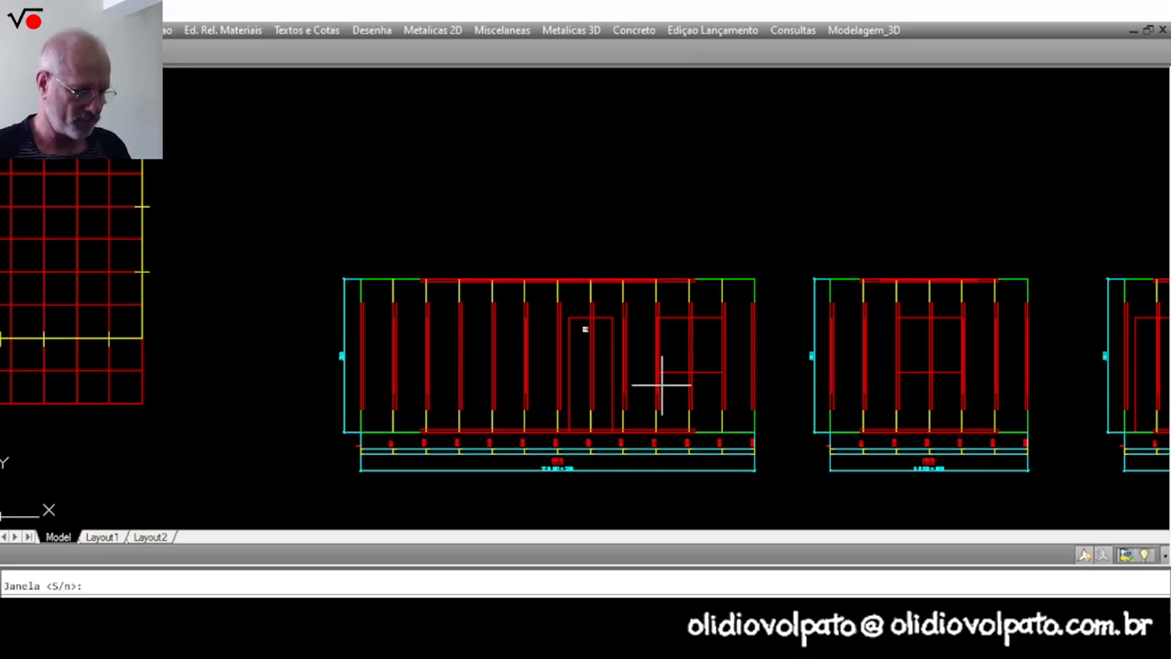
{"action": "scroll", "coordinate": [660, 384], "scroll_direction": "up", "scroll_amount": 2}
{"action": "key", "text": "Return"}
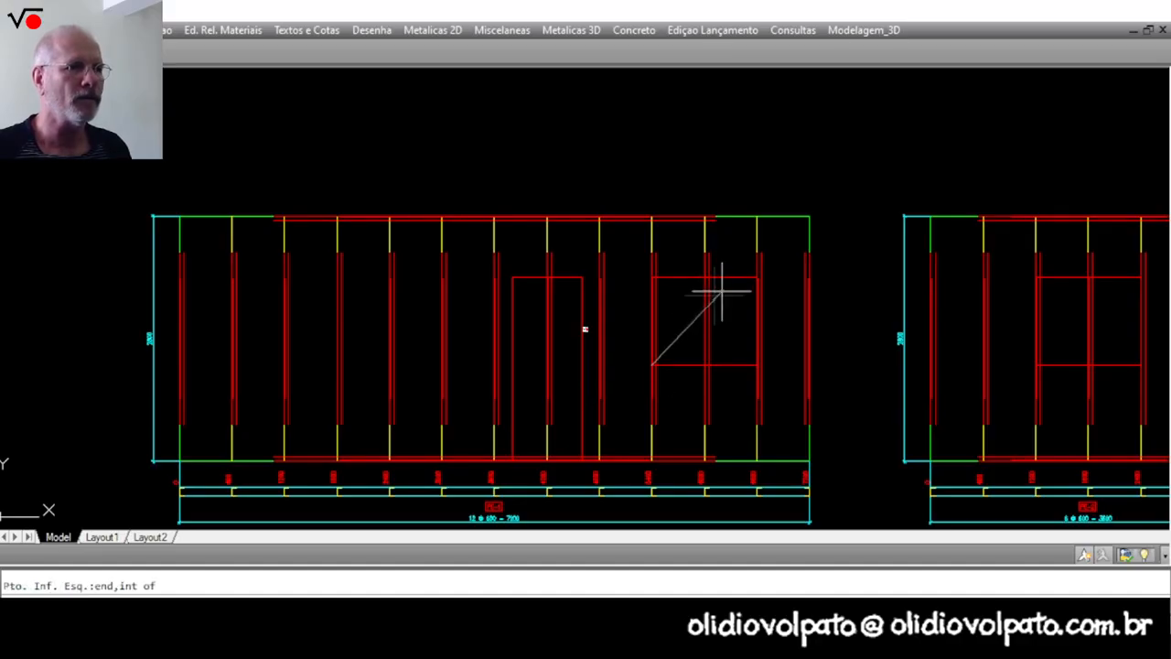
{"action": "left_click", "coordinate": [732, 283]}
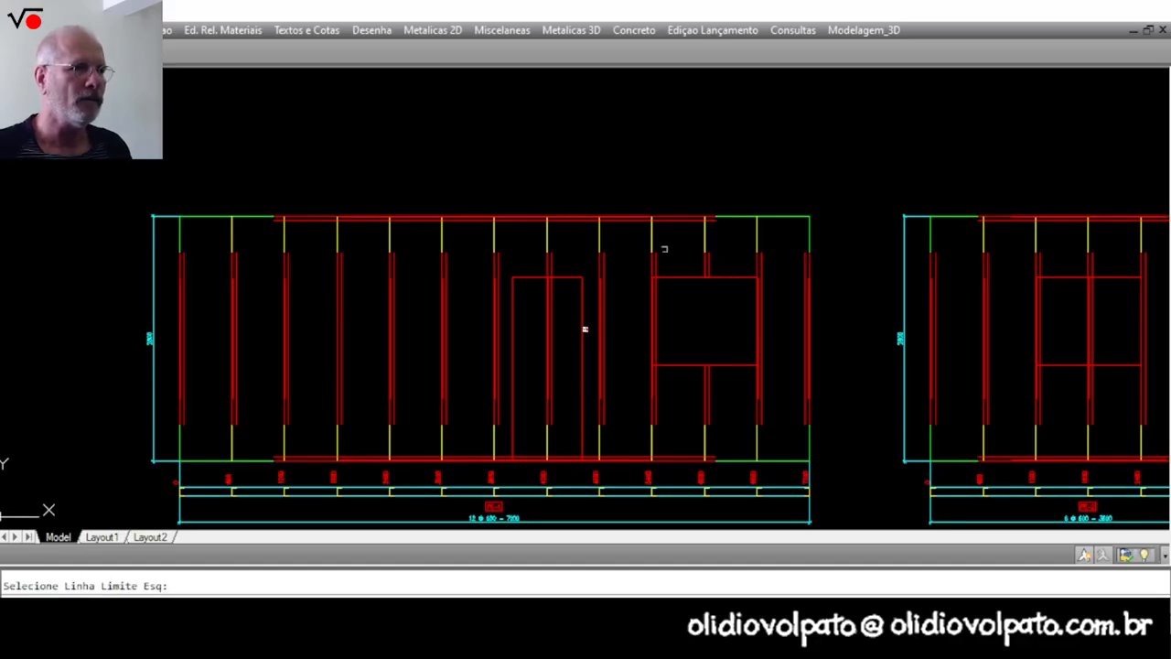
{"action": "left_click", "coordinate": [756, 233]}
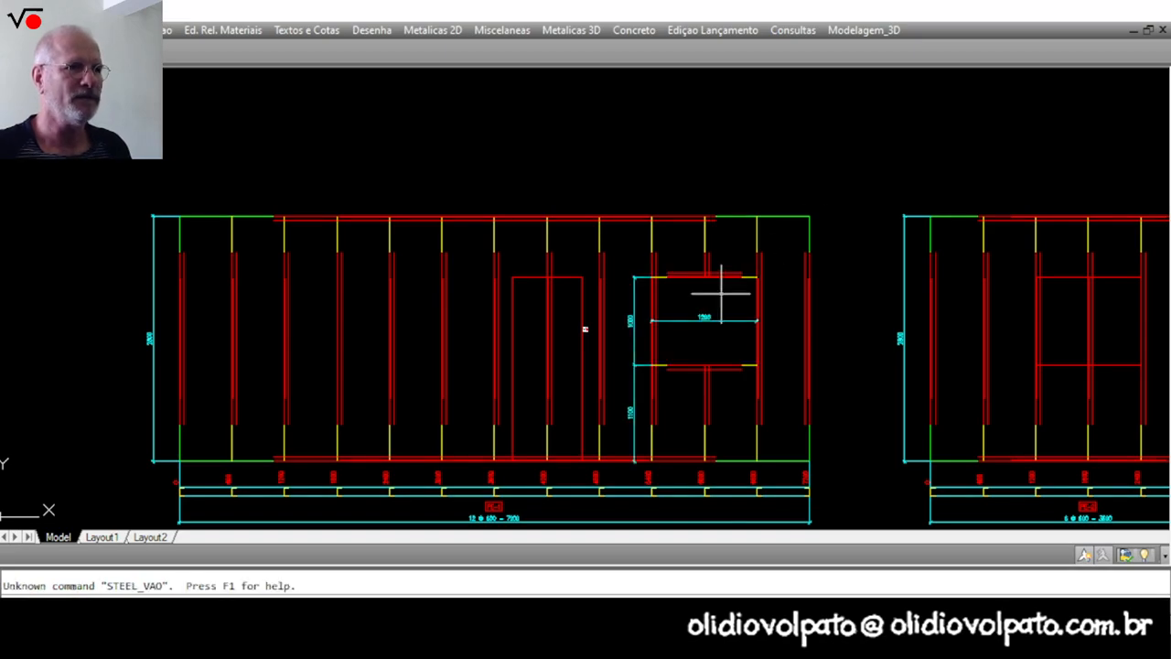
Frame the door opening in panel PE-1 as a non-window opening, picking opposite door corners and the neighbouring stud lines as limits.
{"action": "scroll", "coordinate": [713, 326], "scroll_direction": "up", "scroll_amount": 4}
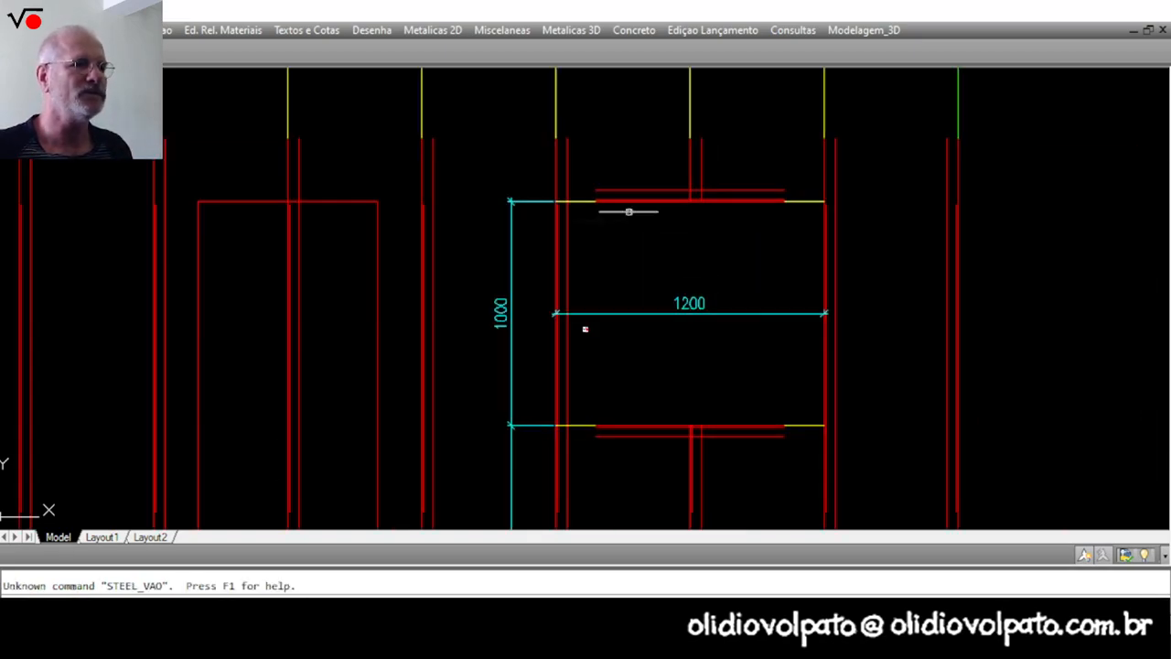
{"action": "scroll", "coordinate": [712, 271], "scroll_direction": "down", "scroll_amount": 2}
{"action": "scroll", "coordinate": [717, 269], "scroll_direction": "down", "scroll_amount": 2}
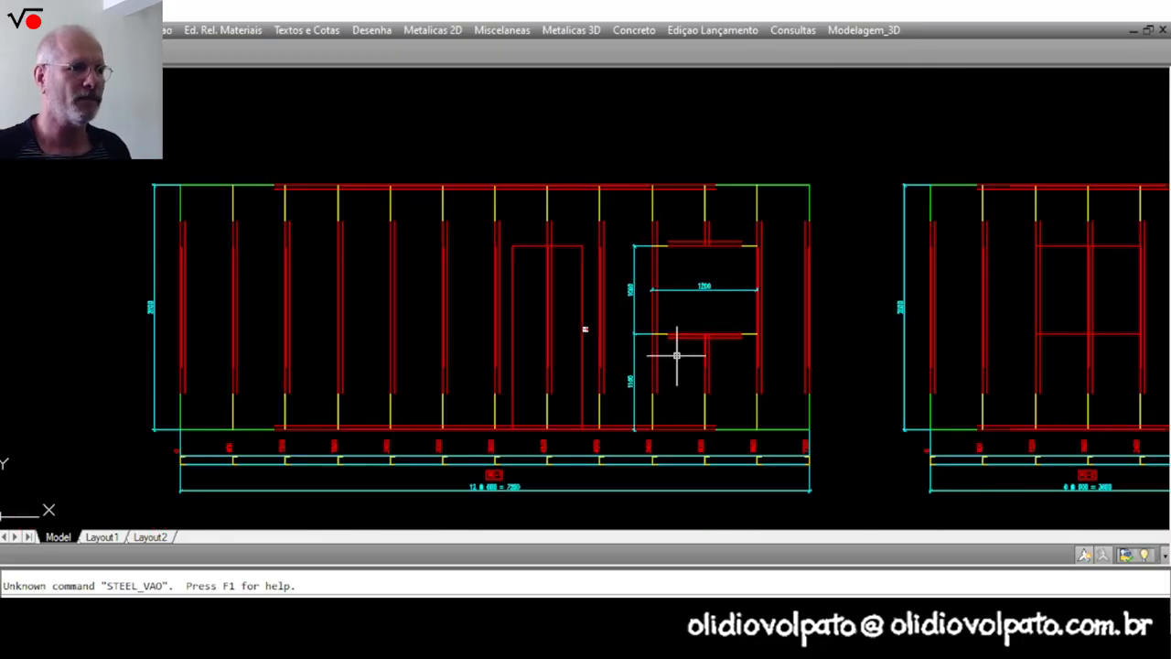
{"action": "key", "text": "Return"}
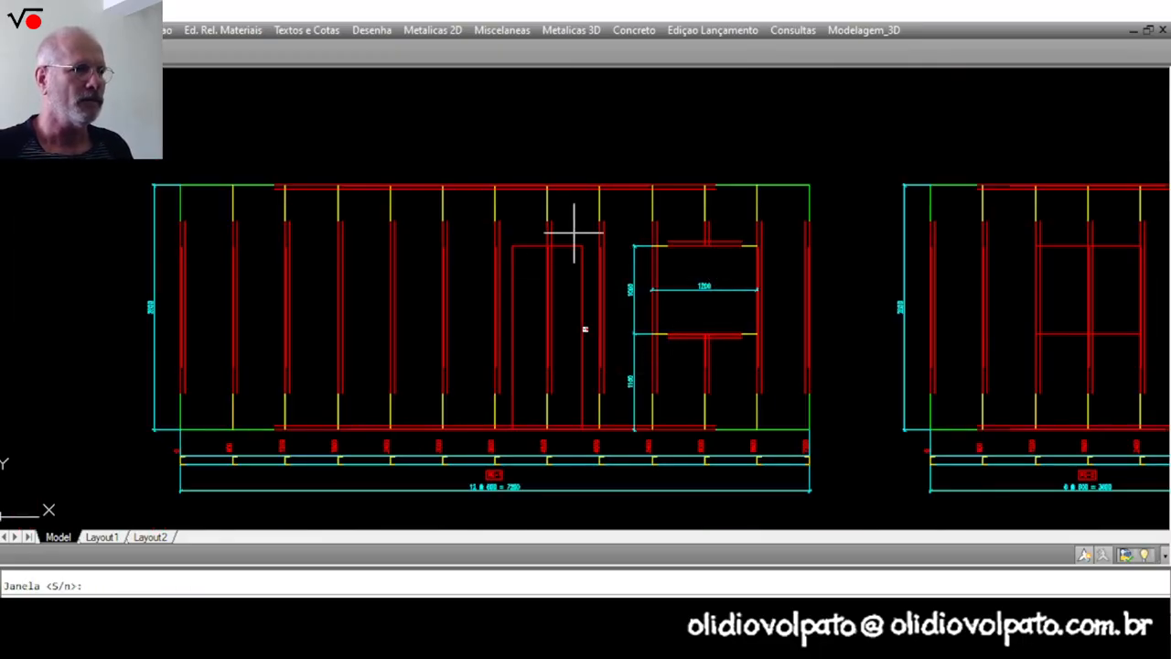
{"action": "key", "text": "Escape"}
{"action": "right_click", "coordinate": [574, 234]}
{"action": "left_click", "coordinate": [604, 243]}
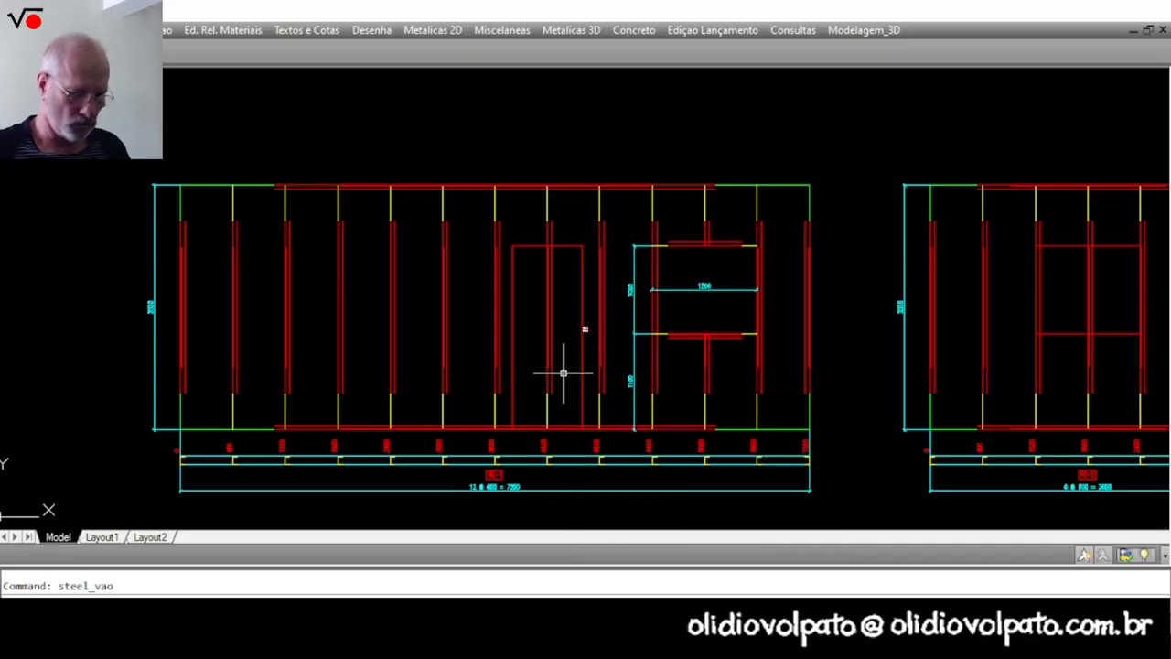
{"action": "key", "text": "Return"}
{"action": "type", "text": "n"}
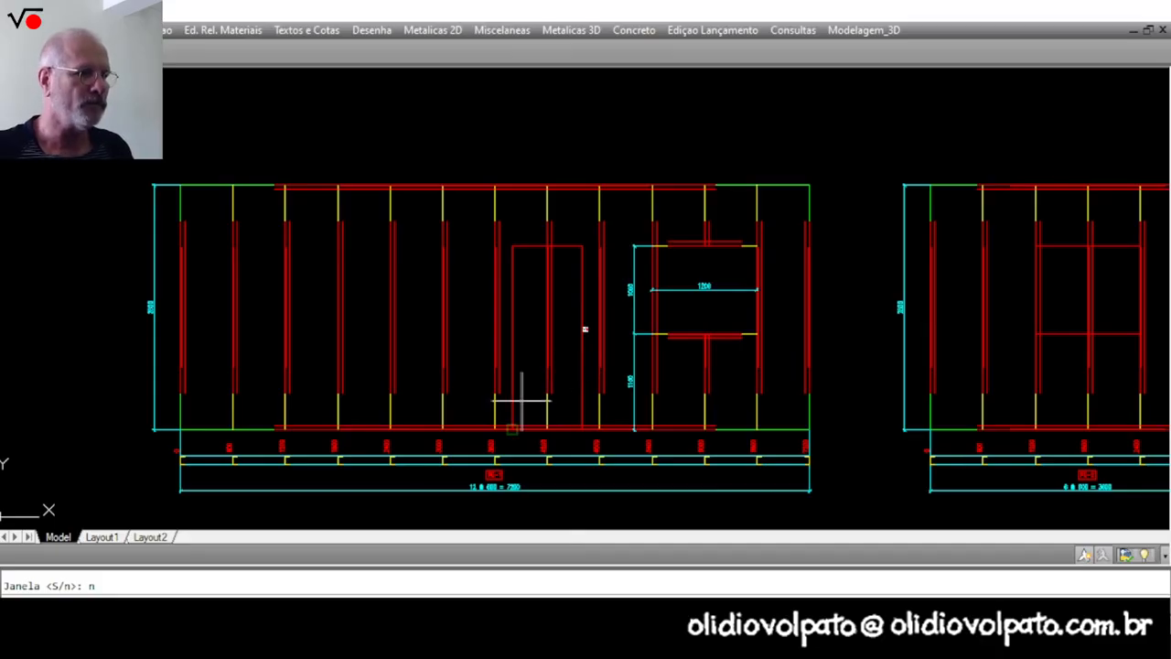
{"action": "key", "text": "Return"}
{"action": "left_click", "coordinate": [512, 427]}
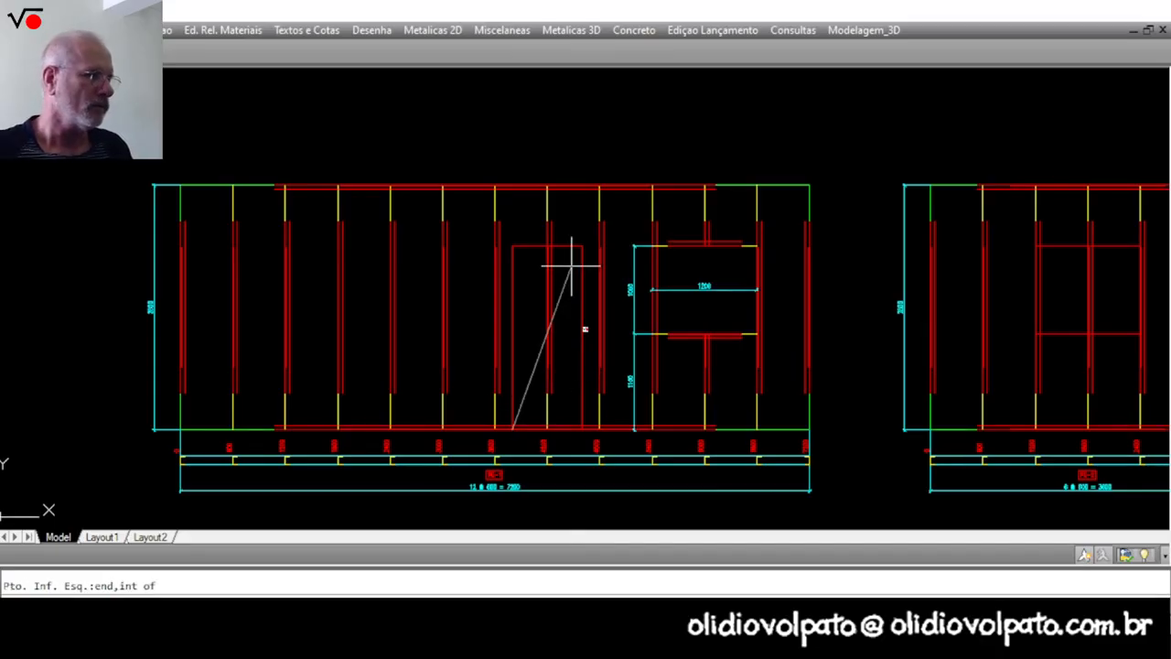
{"action": "left_click", "coordinate": [576, 253]}
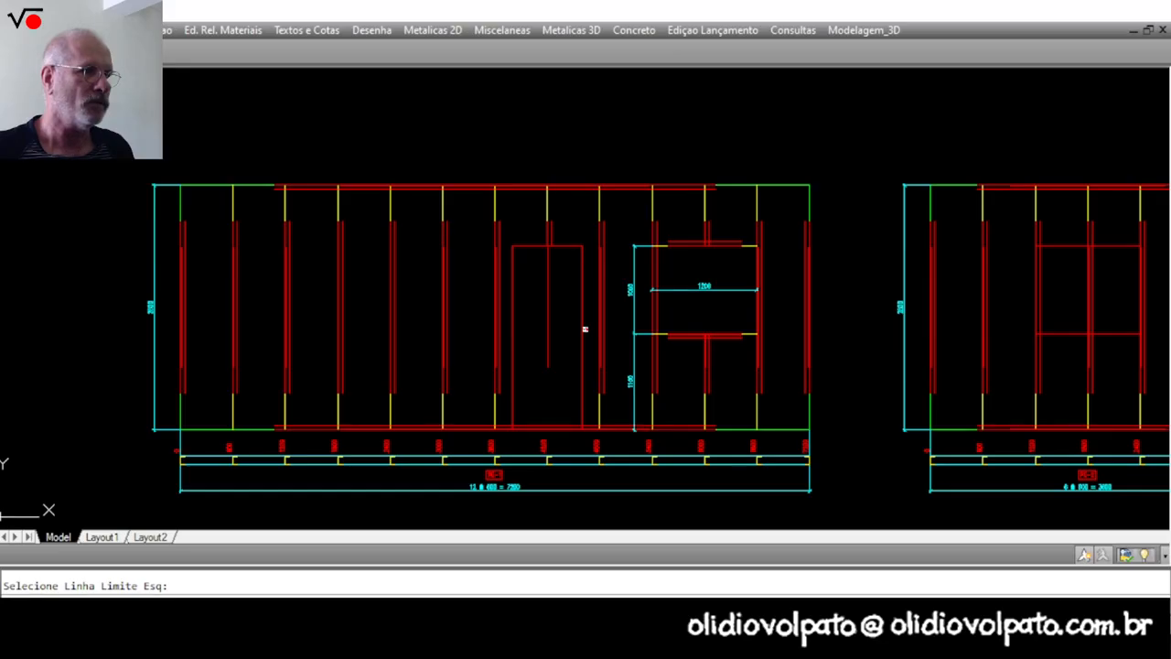
{"action": "left_click", "coordinate": [599, 205]}
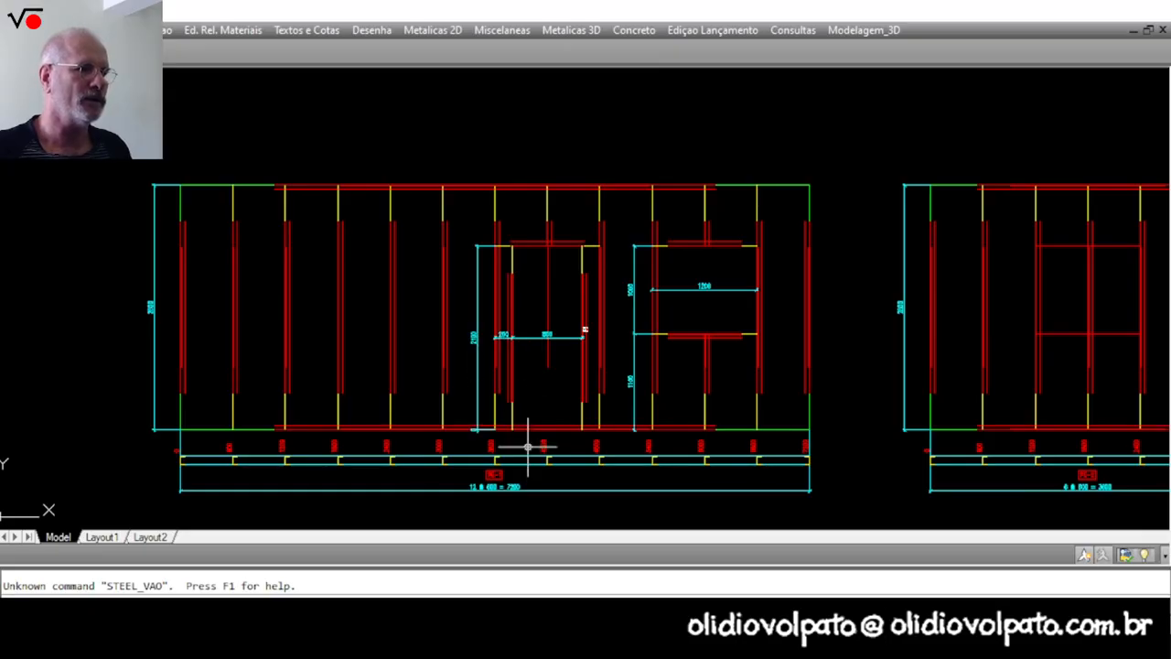
{"action": "key", "text": "Escape"}
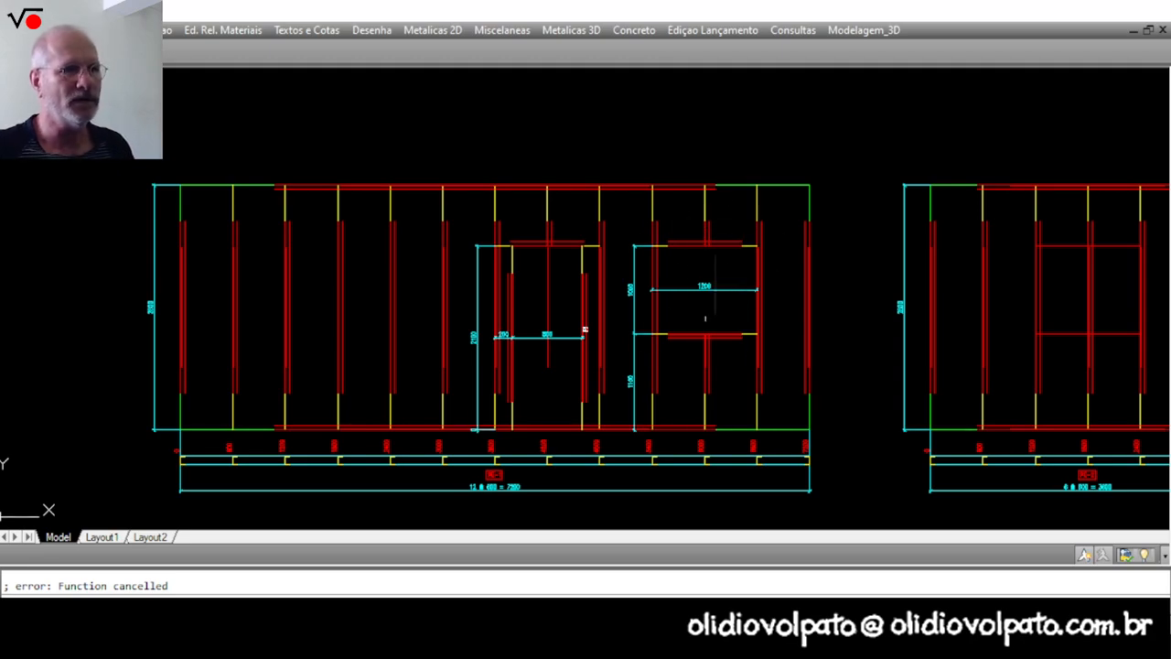
{"action": "key", "text": "Escape"}
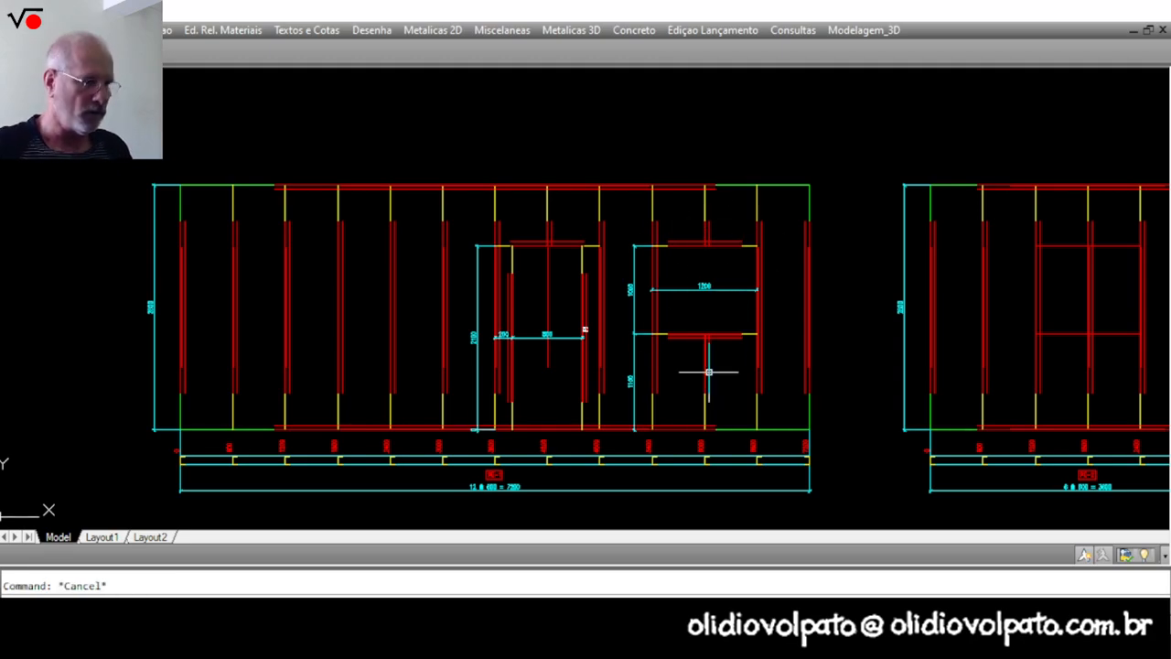
Mirror the stud at the left edge of PE-1's window about its own vertical axis line with Ortho on, erasing the original.
{"action": "type", "text": "m"}
{"action": "key", "text": "Return"}
{"action": "type", "text": "w"}
{"action": "left_click", "coordinate": [662, 469]}
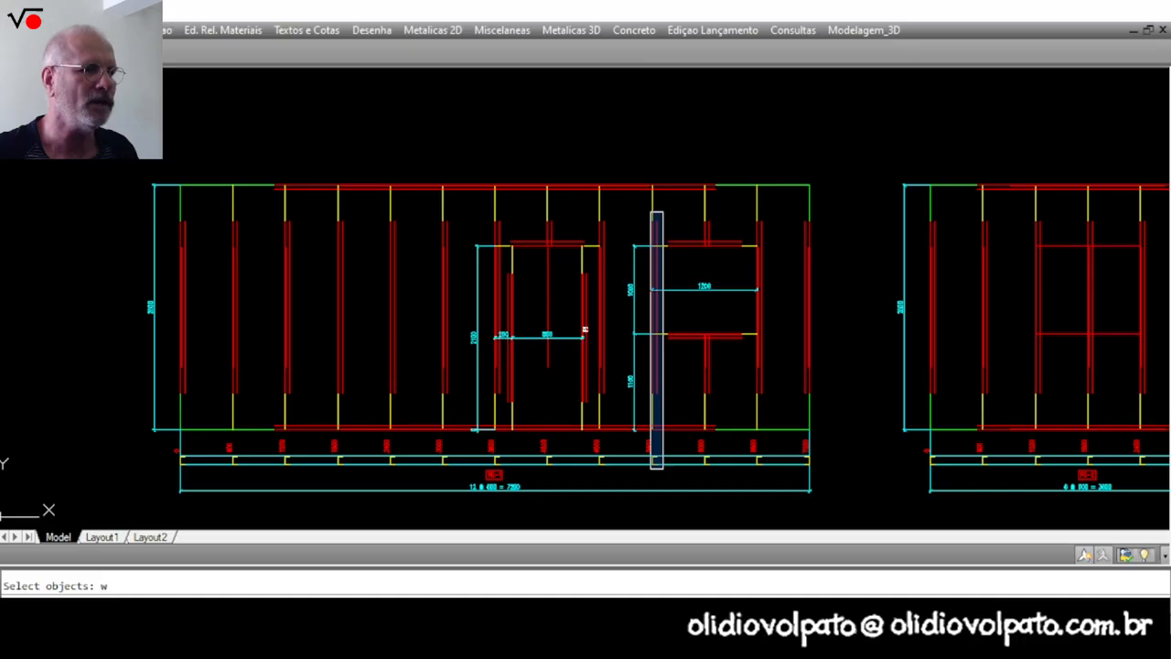
{"action": "left_click", "coordinate": [651, 212]}
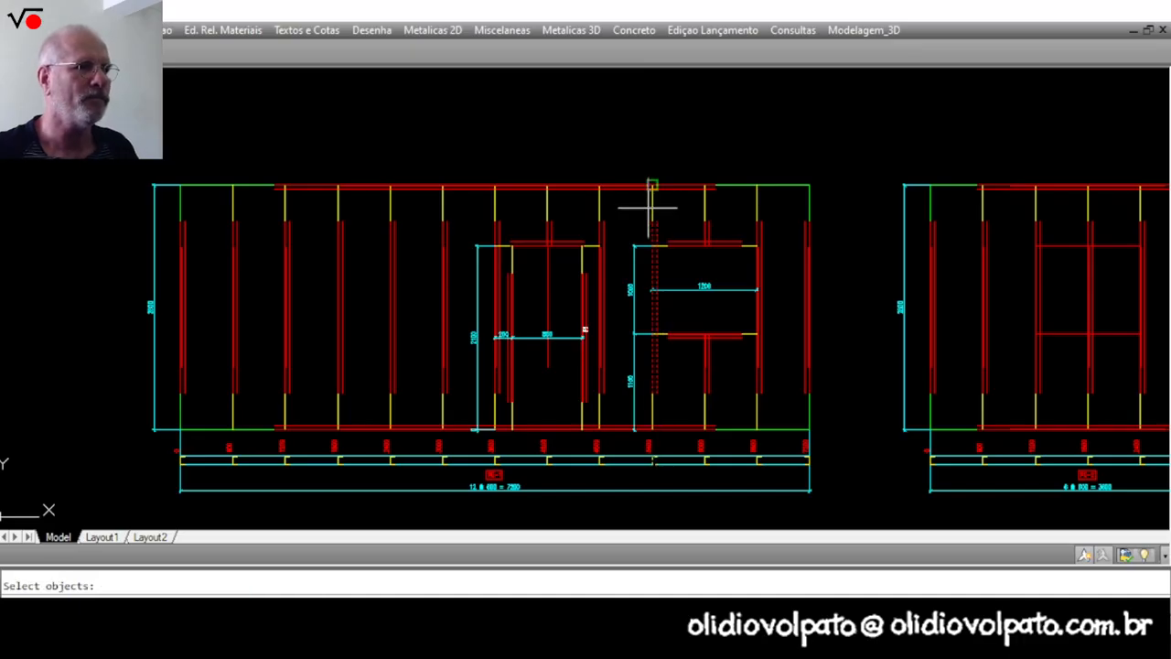
{"action": "left_click", "coordinate": [649, 208]}
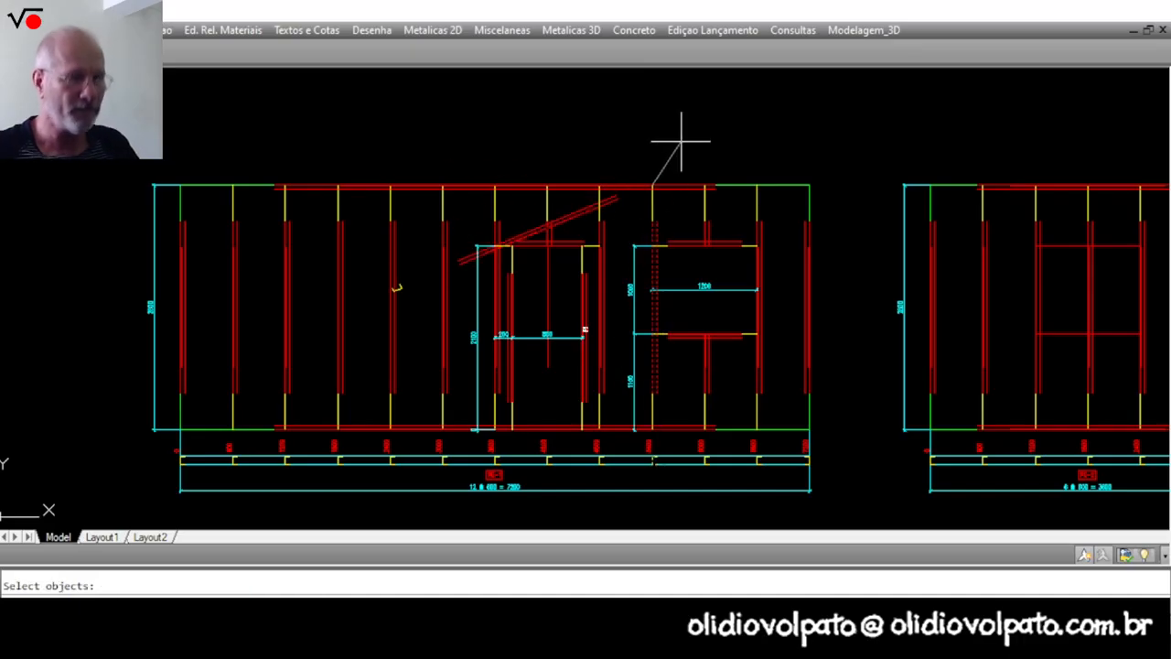
{"action": "key", "text": "F8"}
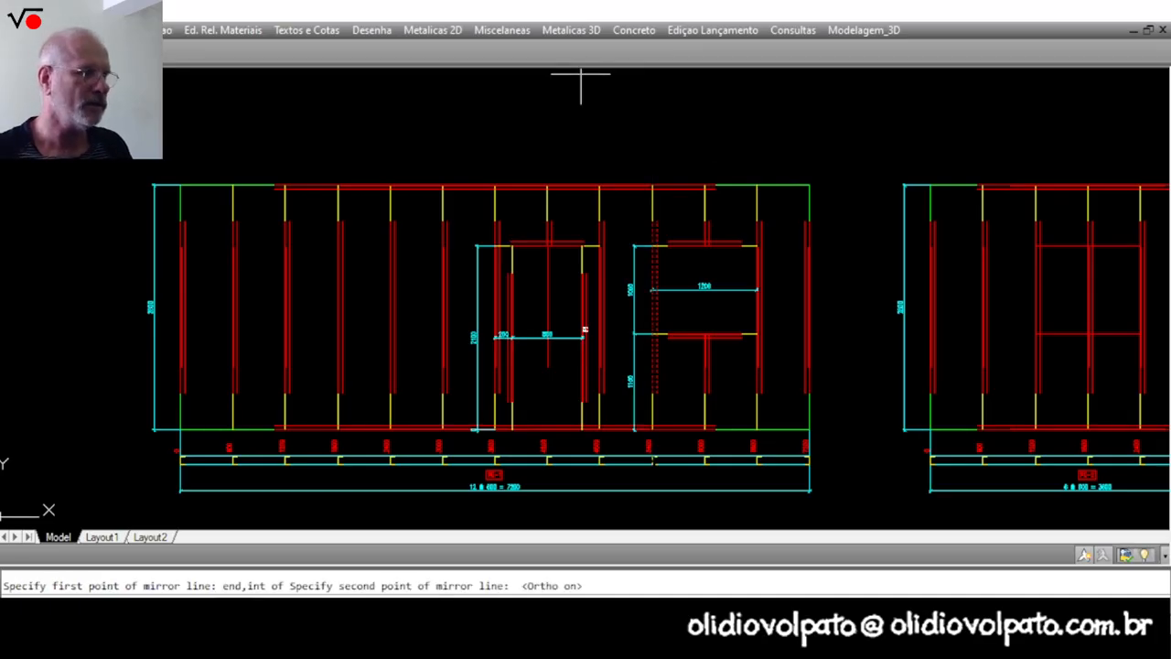
{"action": "left_click", "coordinate": [580, 74]}
{"action": "type", "text": "y"}
Mirror the stud and its plan profile at the left edge of PE-2's window about the vertical axis line, erasing the source objects.
{"action": "scroll", "coordinate": [585, 329], "scroll_direction": "up", "scroll_amount": 6}
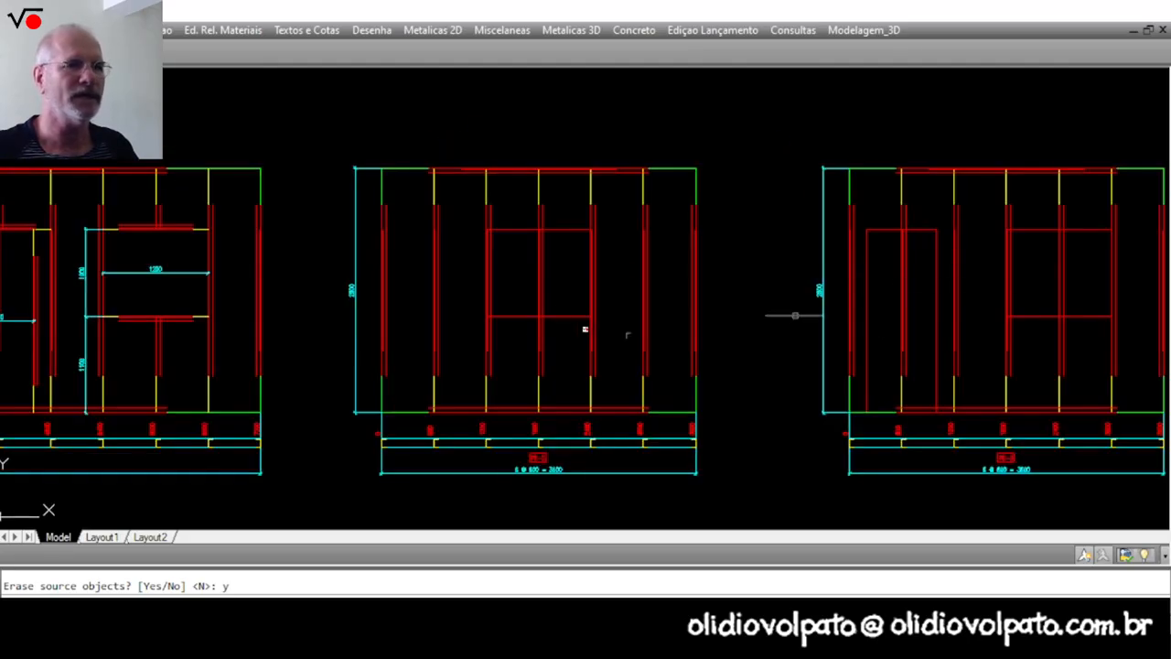
{"action": "key", "text": "Escape"}
{"action": "type", "text": "e"}
{"action": "key", "text": "Return"}
{"action": "type", "text": "w"}
{"action": "key", "text": "Return"}
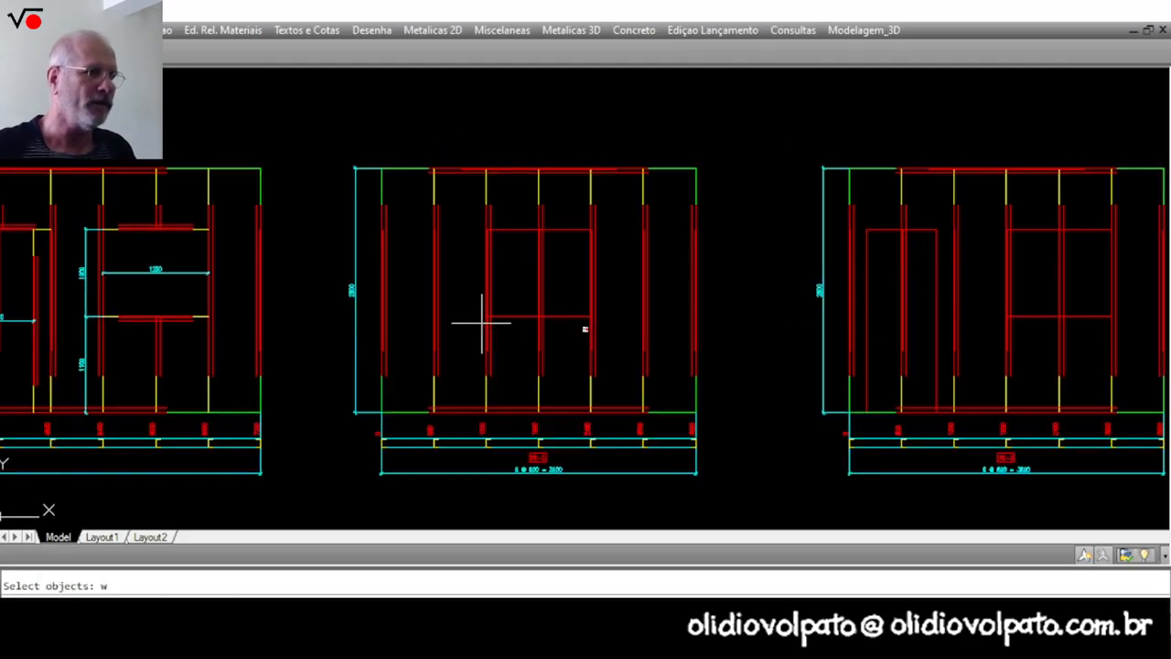
{"action": "left_click", "coordinate": [513, 447]}
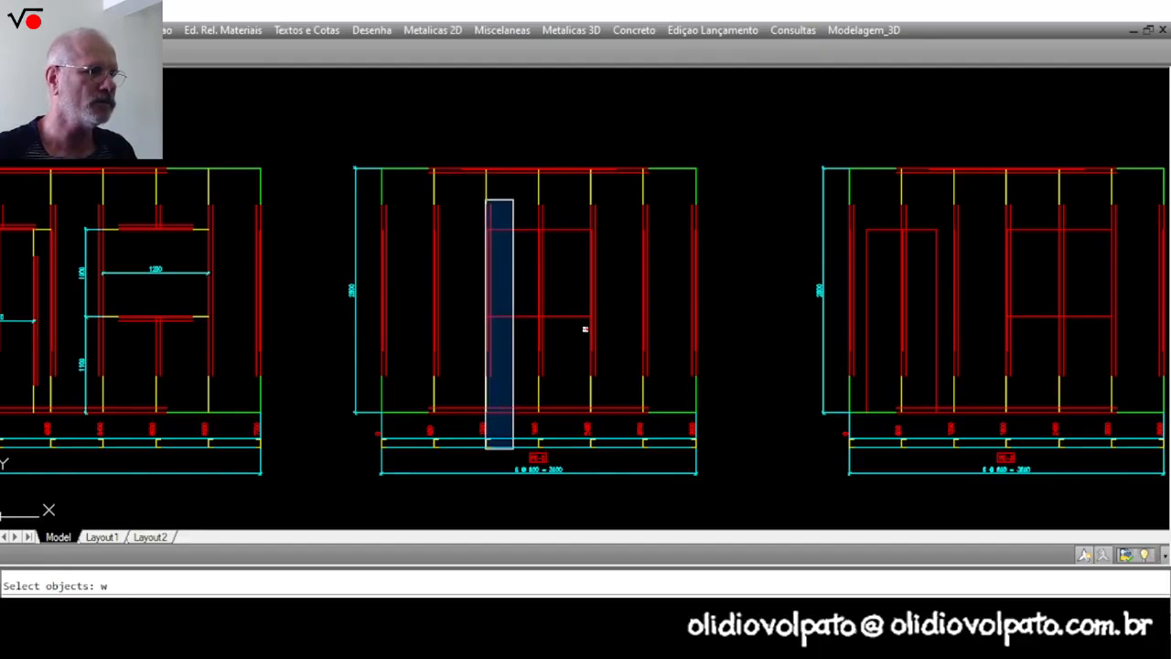
{"action": "left_click", "coordinate": [485, 199]}
{"action": "key", "text": "Return"}
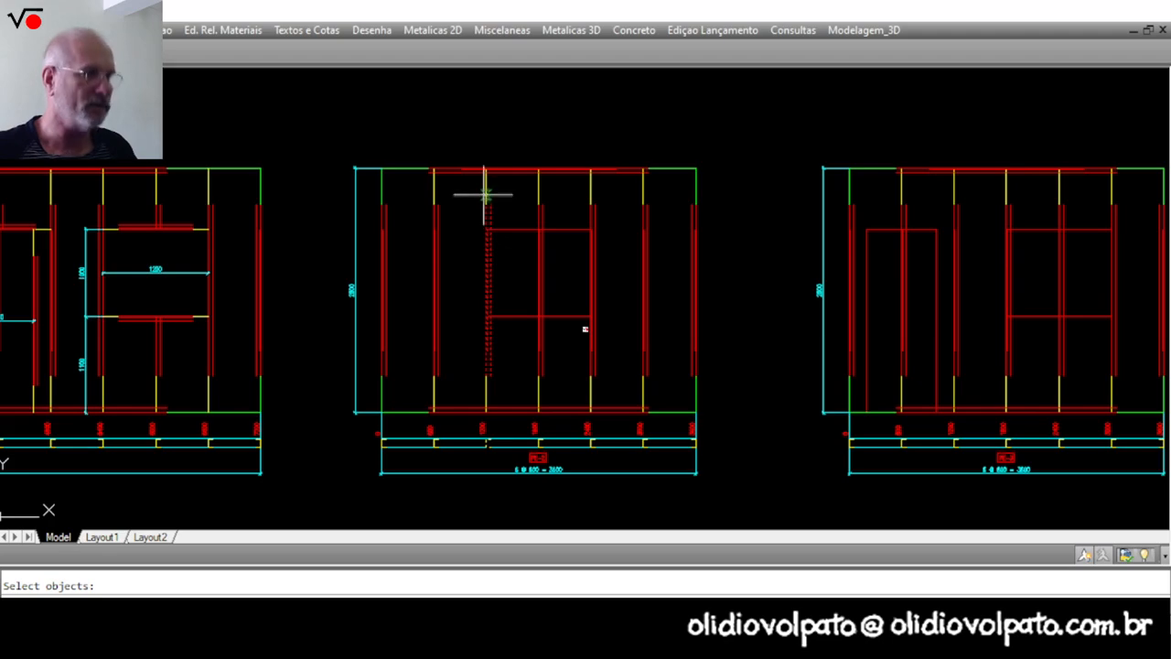
{"action": "left_click", "coordinate": [485, 190]}
{"action": "left_click", "coordinate": [495, 114]}
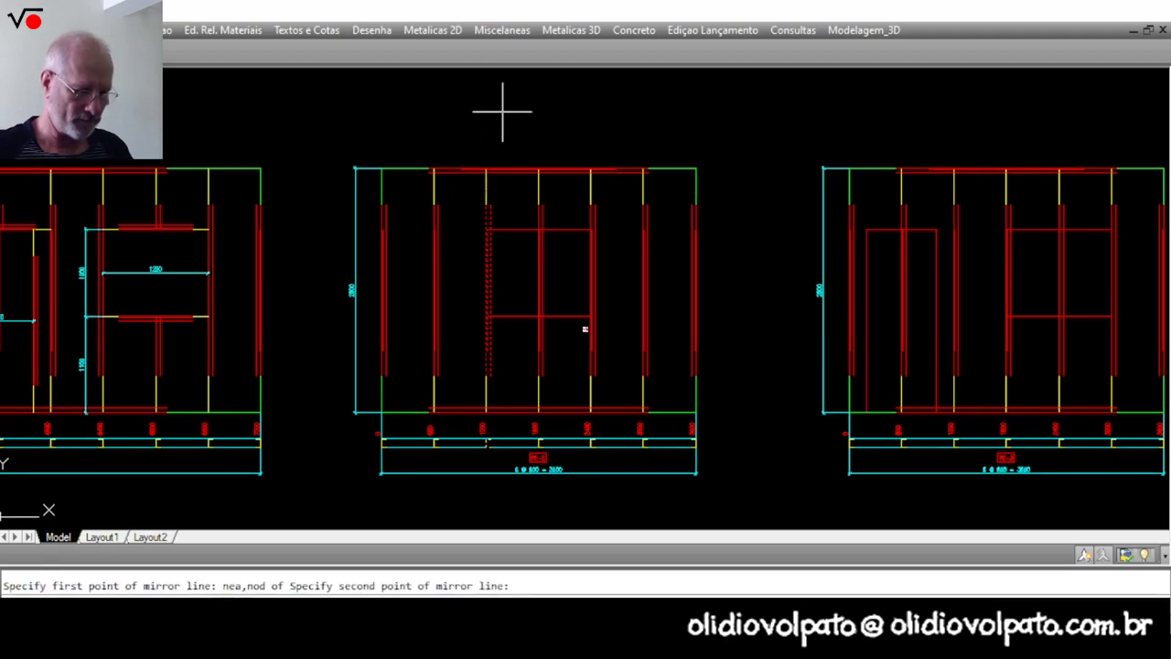
{"action": "type", "text": "y"}
{"action": "key", "text": "Return"}
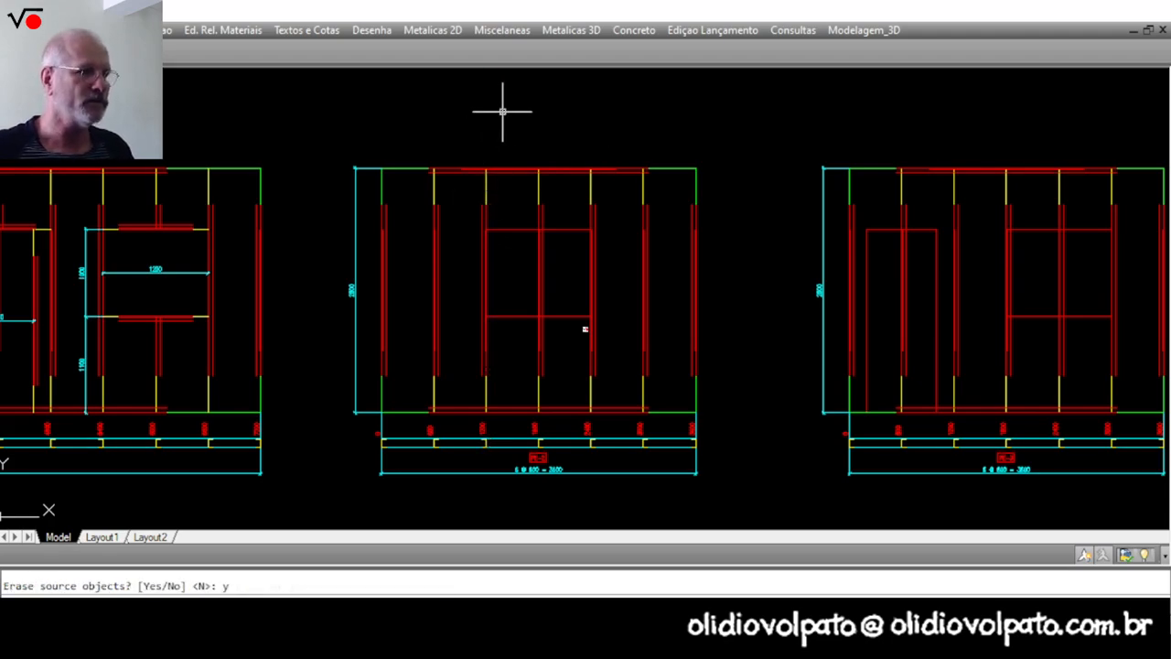
Mirror the stud and its plan profile at the left edge of PE-3's window about the vertical axis line, erasing the source objects.
{"action": "middle_click_drag", "start_coordinate": [857, 331], "coordinate": [627, 272]}
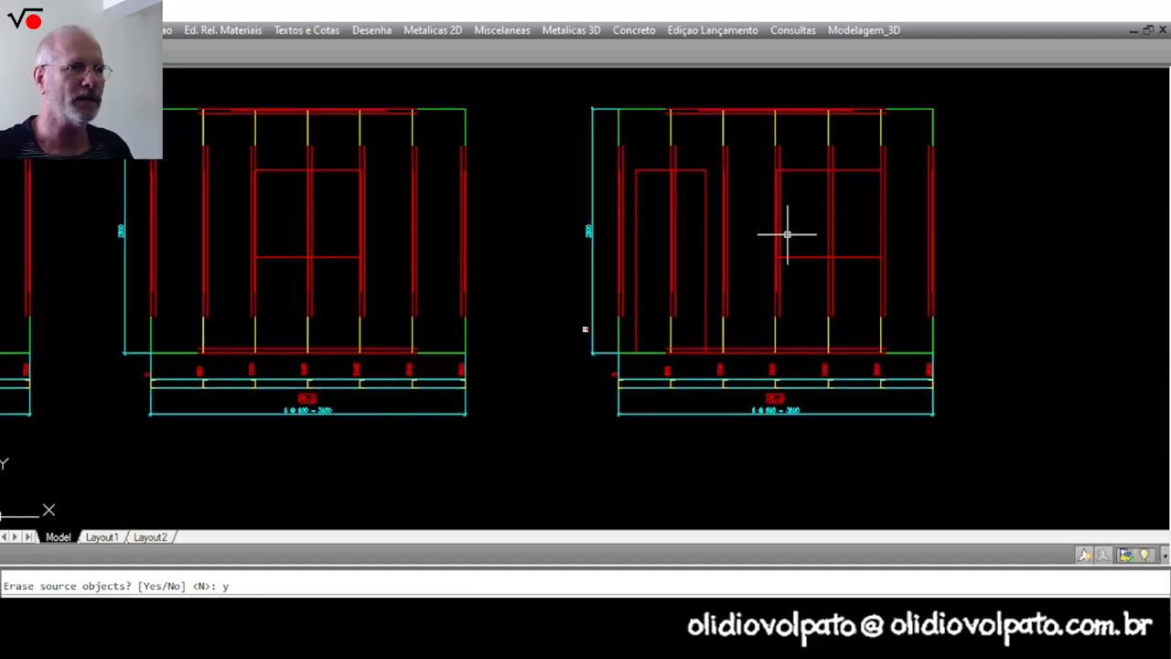
{"action": "middle_click_drag", "start_coordinate": [782, 233], "coordinate": [763, 262]}
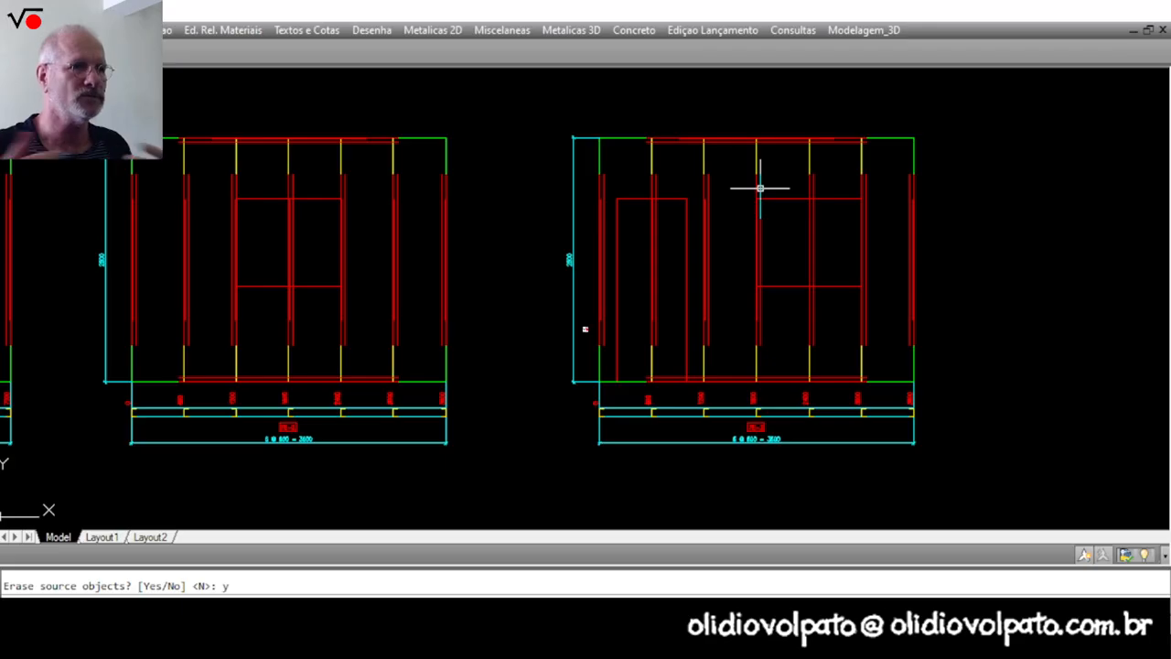
{"action": "key", "text": "Return"}
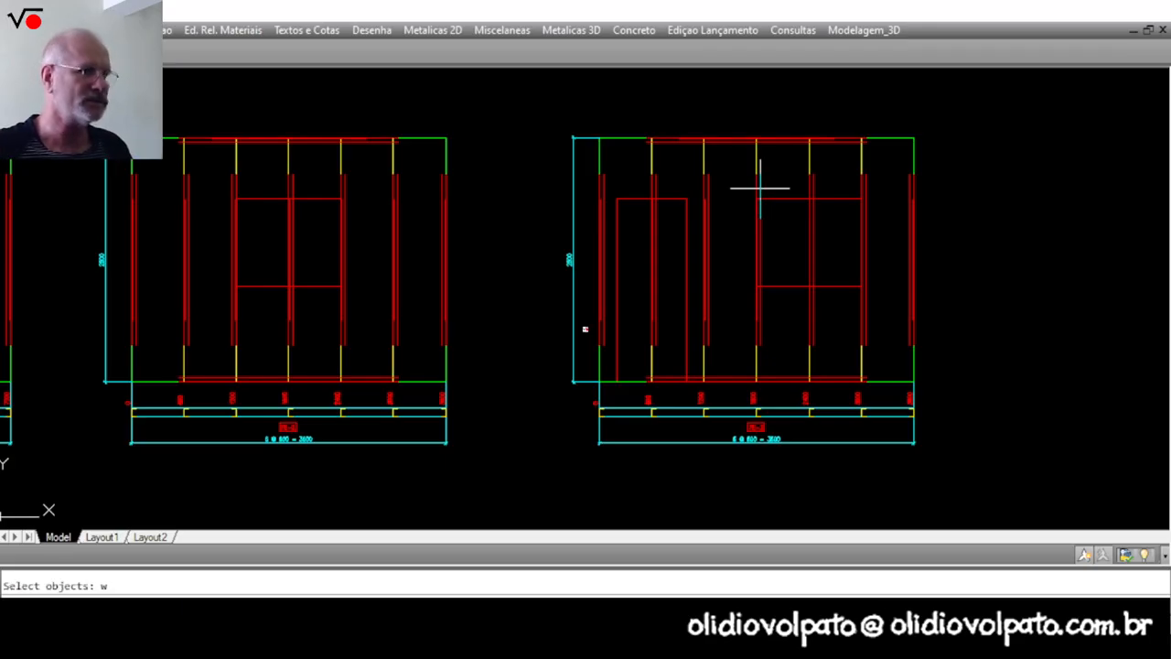
{"action": "type", "text": "w"}
{"action": "left_click", "coordinate": [772, 424]}
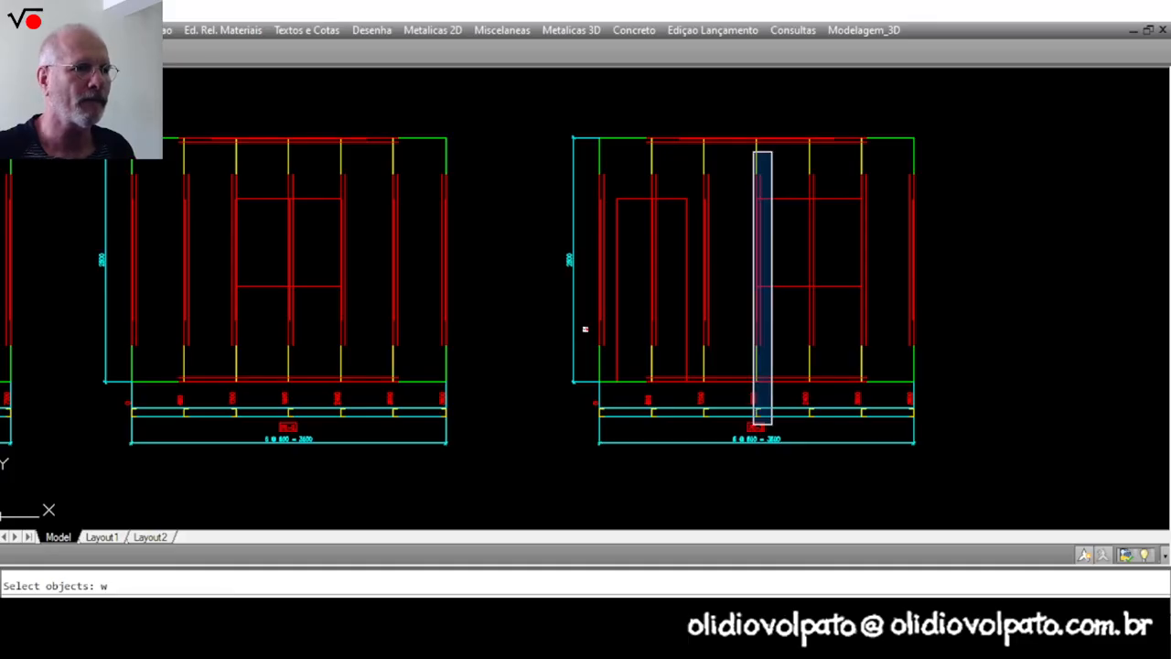
{"action": "left_click", "coordinate": [753, 151]}
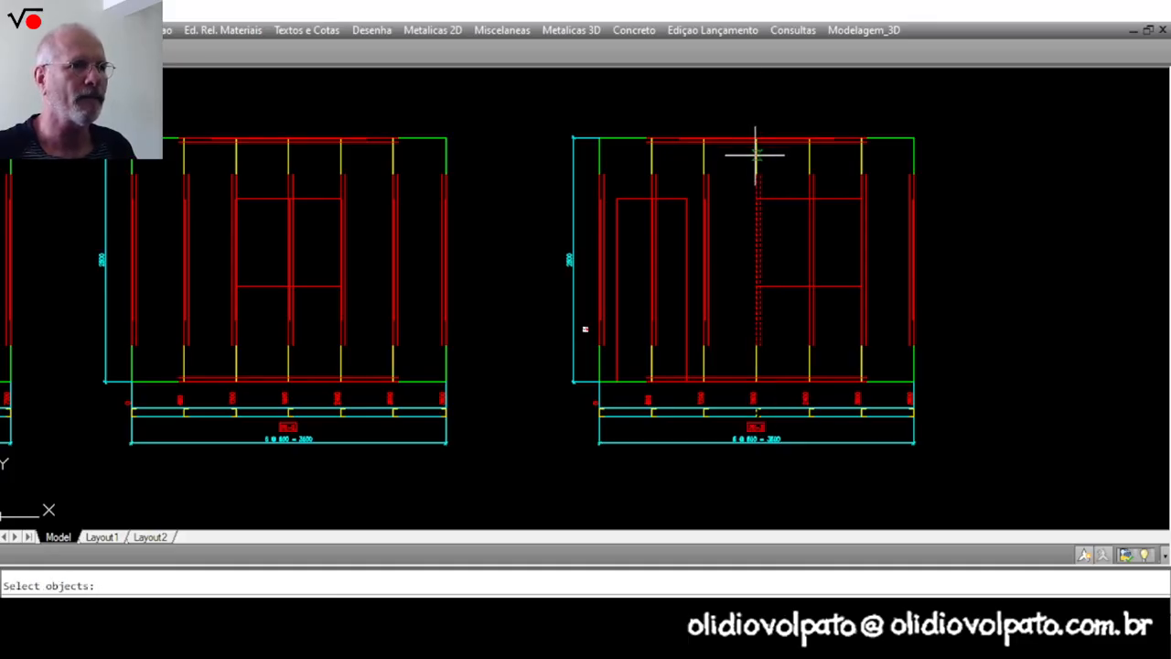
{"action": "left_click", "coordinate": [756, 118]}
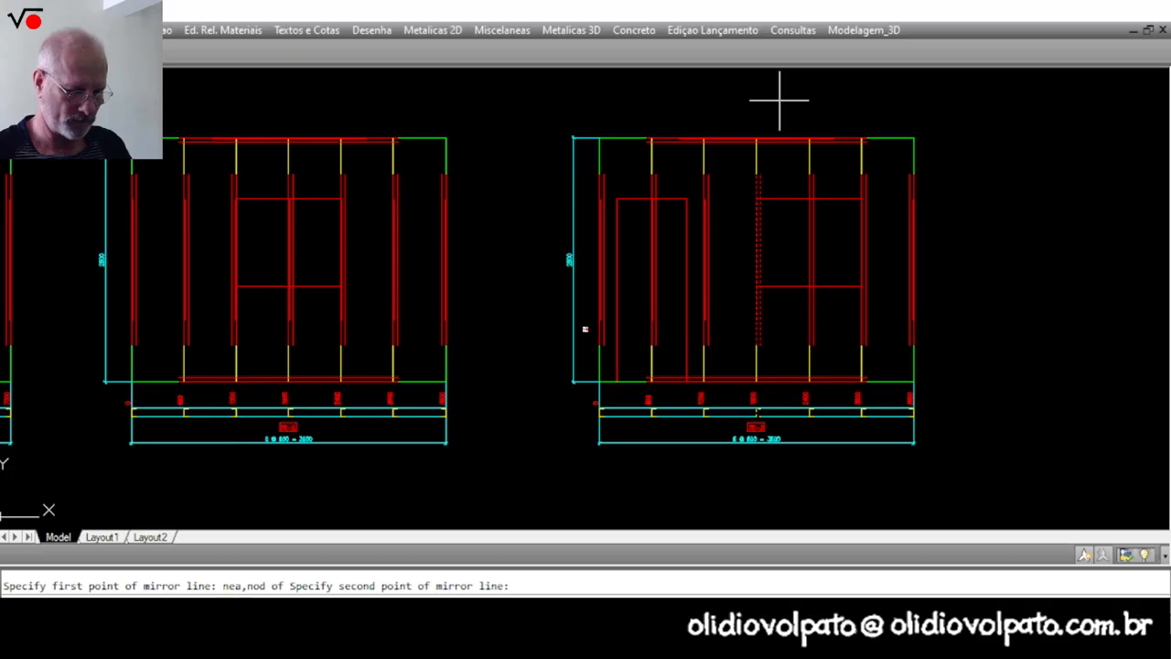
{"action": "type", "text": "y"}
Frame the window opening in panel PE-2 with Steel-Frame Aberturas, picking opposite window corners and the stud lines on both sides as limits.
{"action": "scroll", "coordinate": [815, 137], "scroll_direction": "down", "scroll_amount": 3}
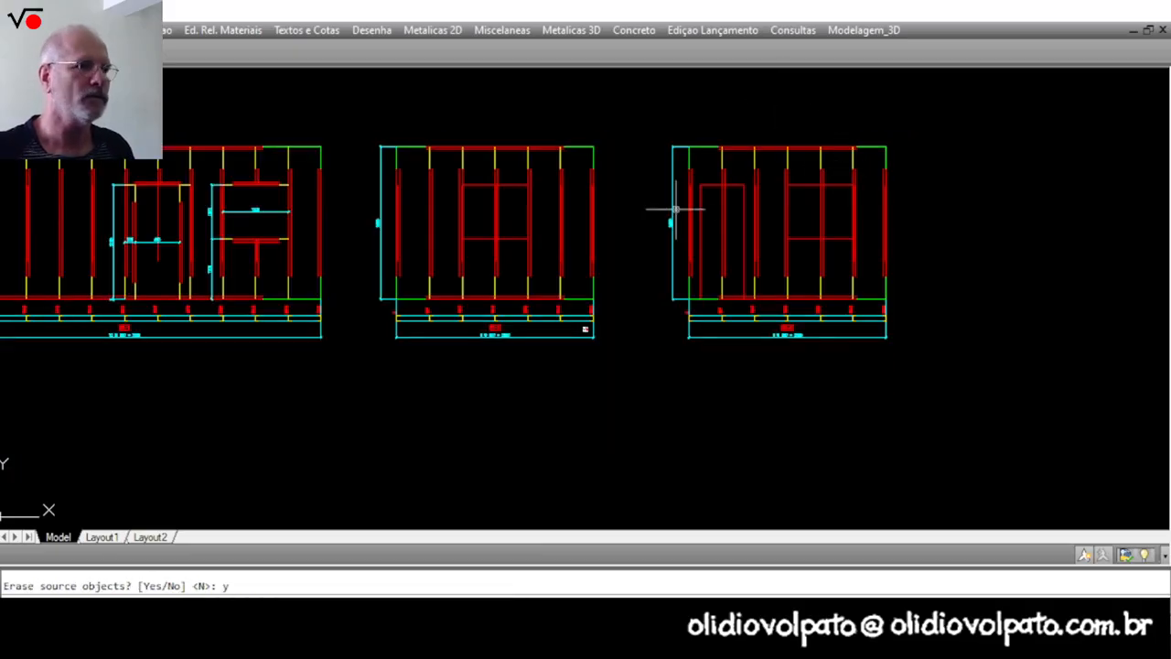
{"action": "middle_click_drag", "start_coordinate": [675, 209], "coordinate": [808, 203]}
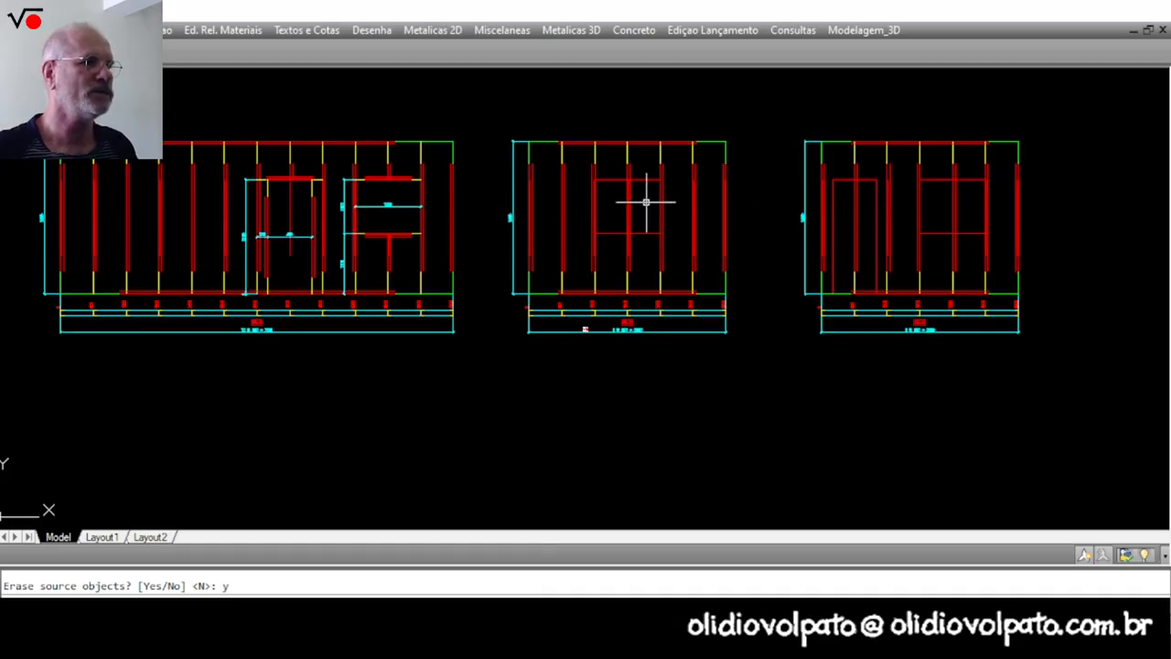
{"action": "scroll", "coordinate": [643, 199], "scroll_direction": "up", "scroll_amount": 3}
{"action": "key", "text": "Escape"}
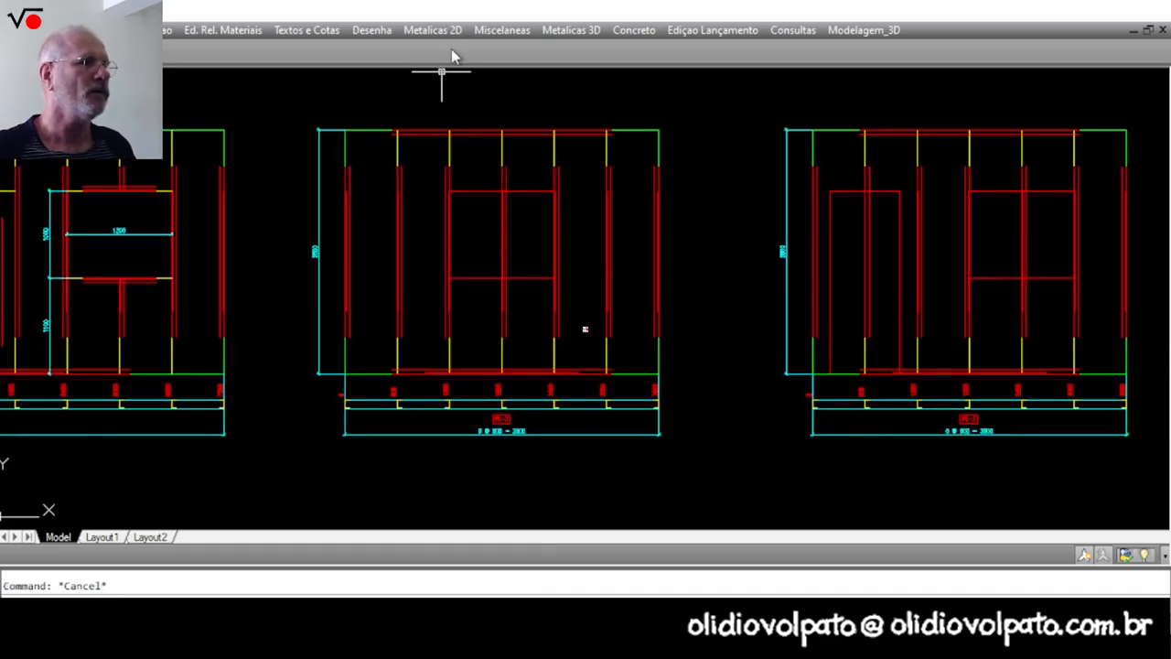
{"action": "left_click", "coordinate": [501, 30]}
{"action": "mouse_move", "coordinate": [433, 29]}
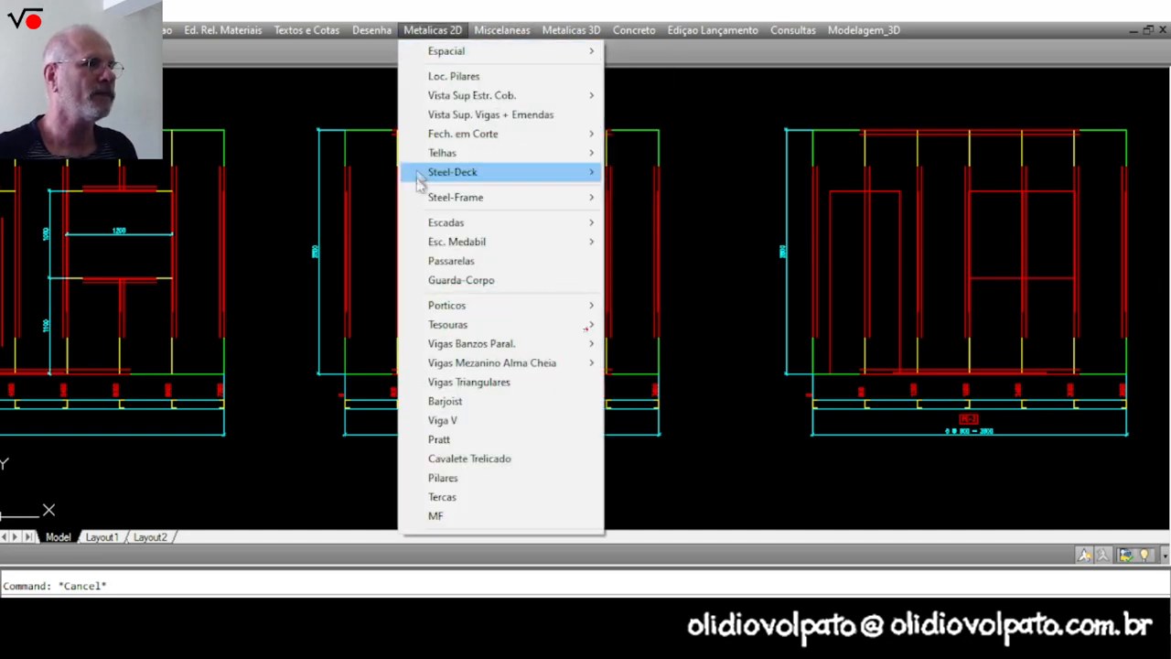
{"action": "mouse_move", "coordinate": [535, 203]}
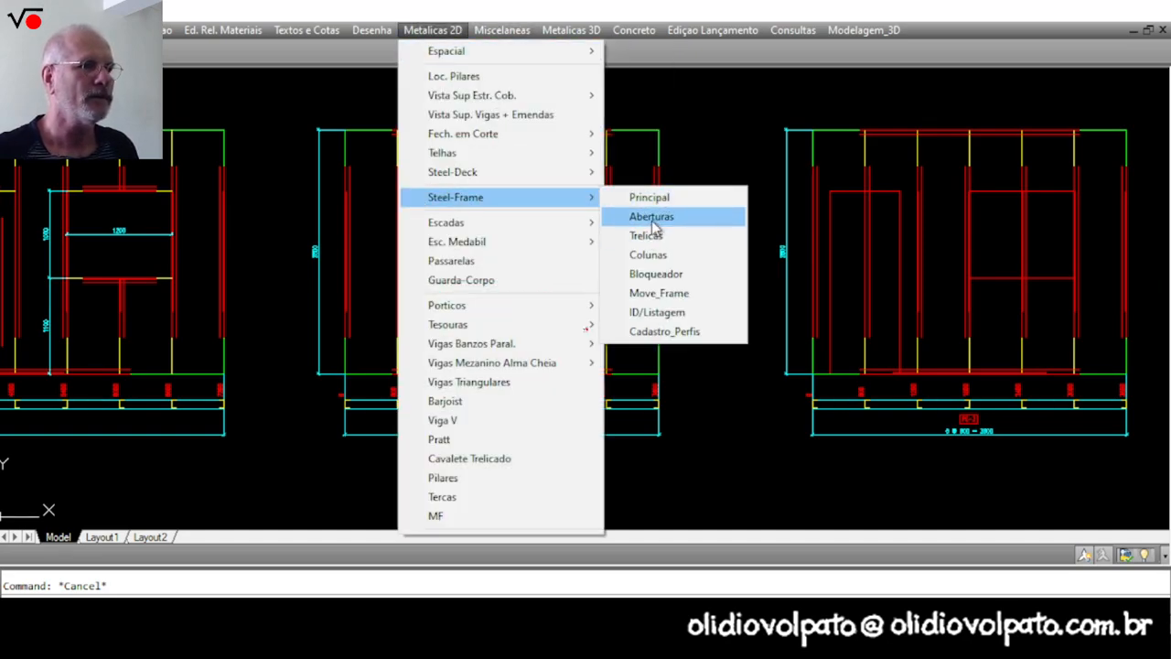
{"action": "left_click", "coordinate": [654, 220]}
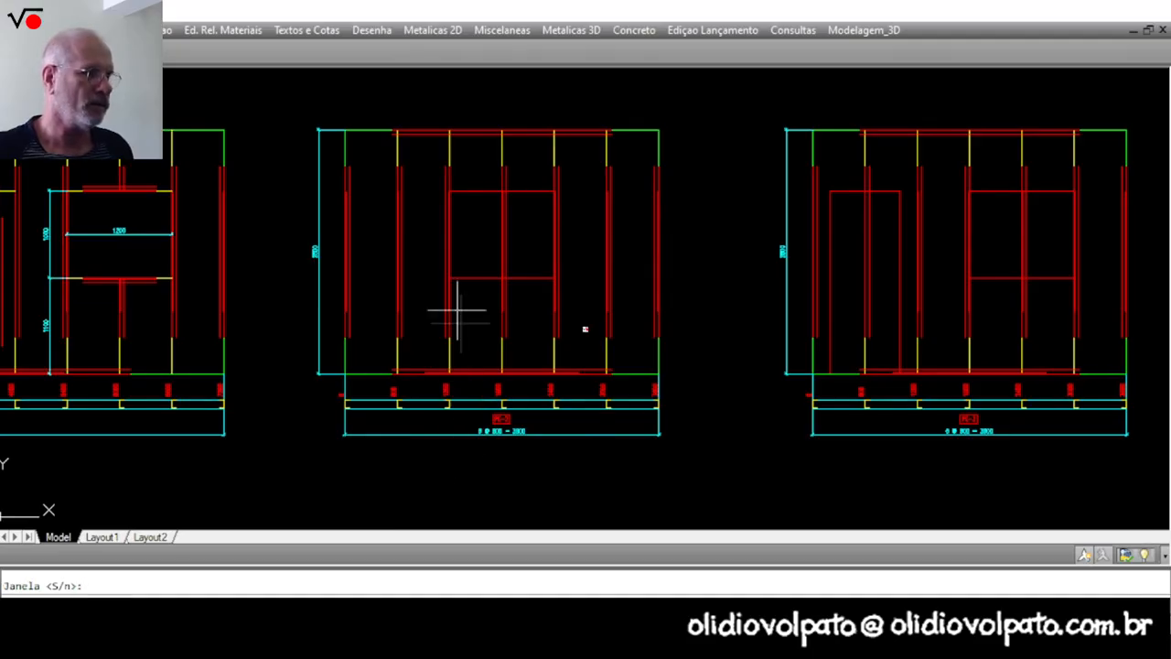
{"action": "key", "text": "Return"}
{"action": "left_click", "coordinate": [471, 279]}
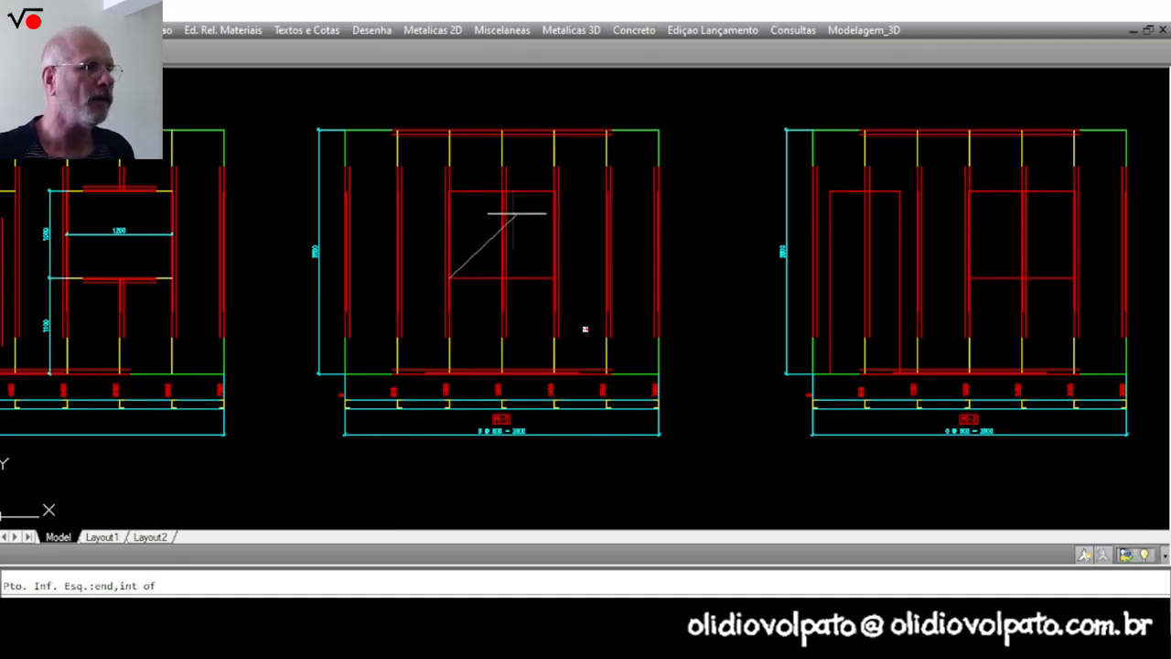
{"action": "left_click", "coordinate": [539, 192]}
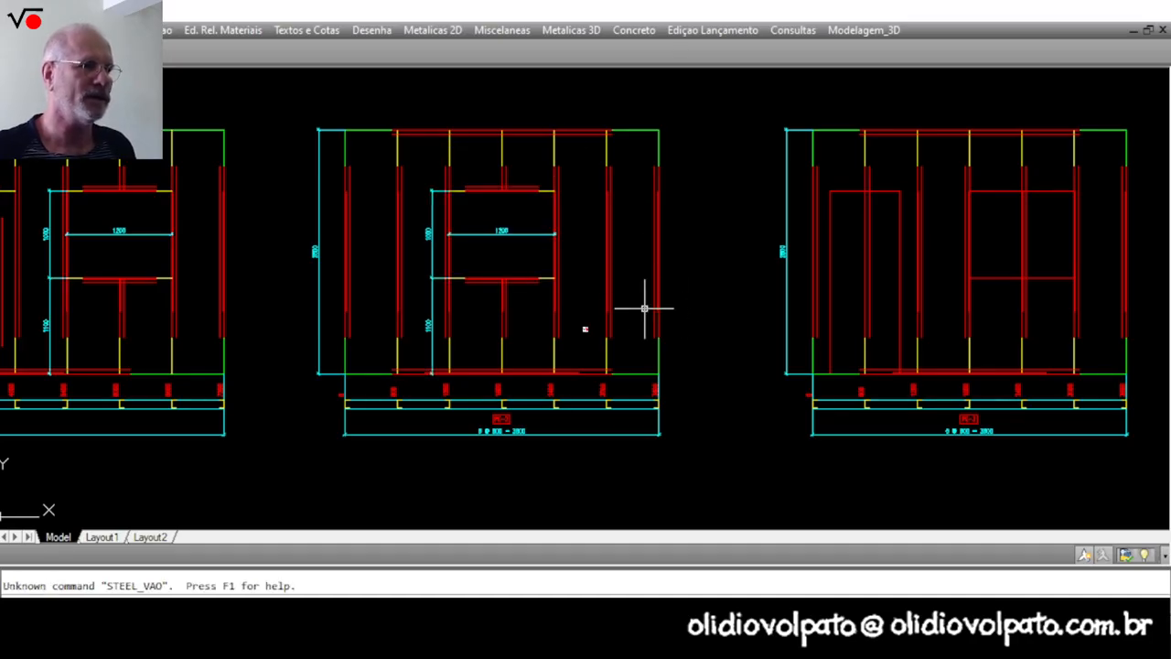
Frame the window opening in panel PE-3 with Aberturas, picking opposite window corners and the stud lines at both window edges as limits.
{"action": "middle_click_drag", "start_coordinate": [705, 327], "coordinate": [483, 298]}
{"action": "key", "text": "Return"}
{"action": "key", "text": "Return"}
{"action": "left_click", "coordinate": [784, 251]}
{"action": "left_click", "coordinate": [824, 159]}
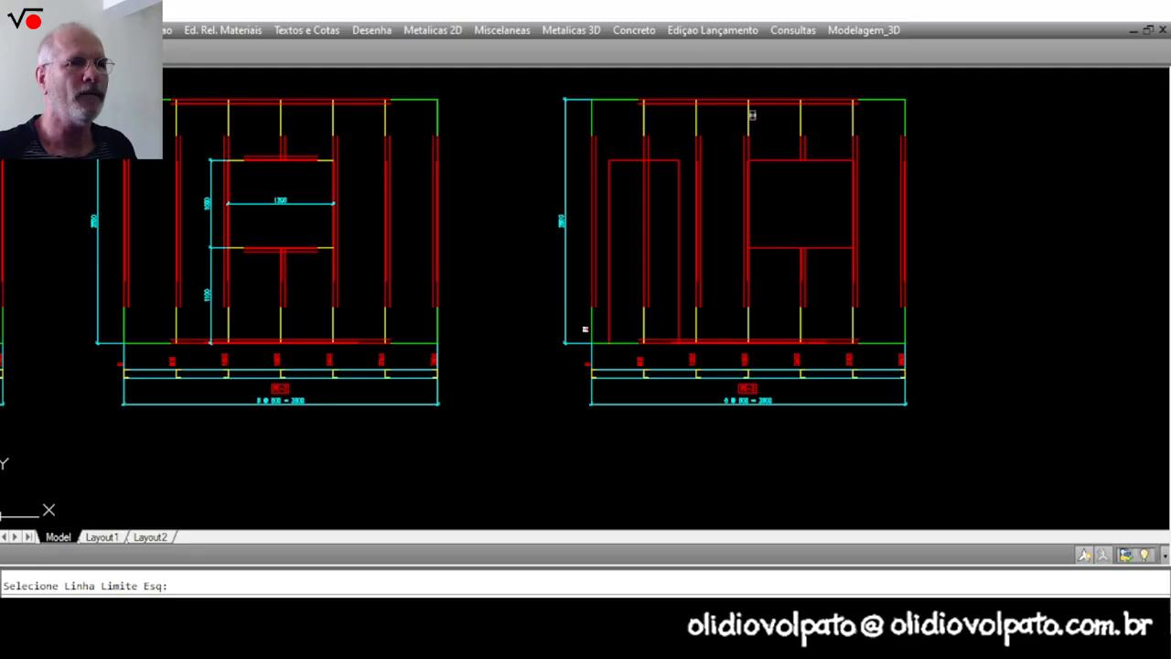
{"action": "left_click", "coordinate": [851, 117]}
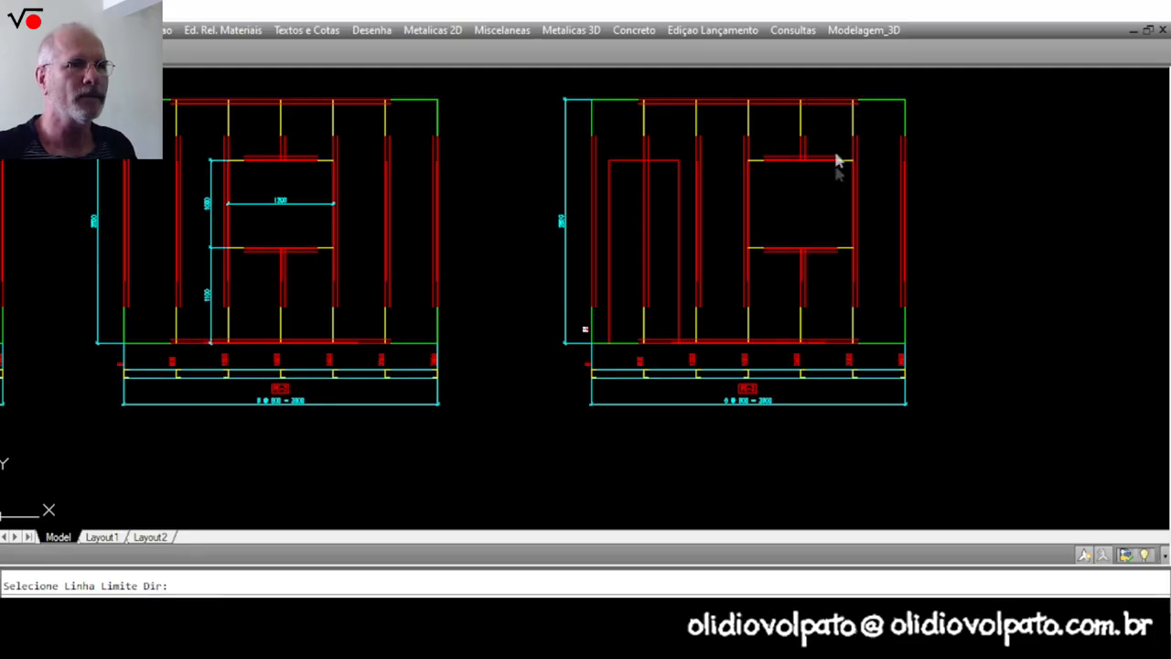
{"action": "scroll", "coordinate": [686, 219], "scroll_direction": "down", "scroll_amount": 2}
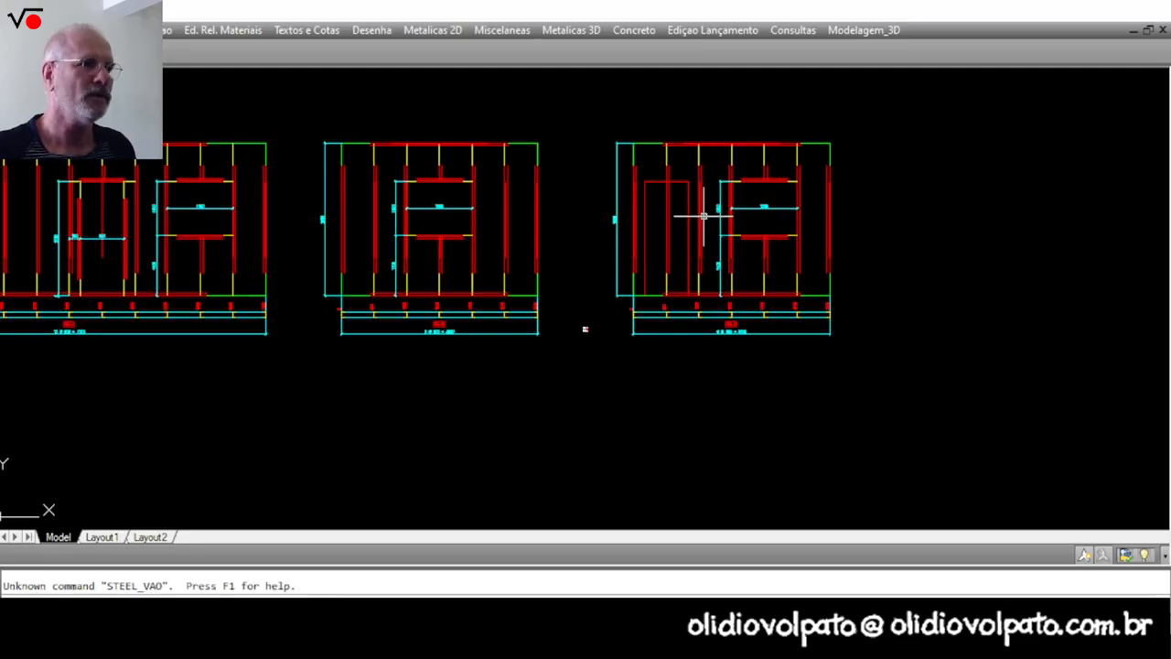
Frame the door opening in panel PE-3 as a non-window opening, picking opposite door corners and the panel edge and neighbouring stud line as limits.
{"action": "scroll", "coordinate": [701, 229], "scroll_direction": "up", "scroll_amount": 2}
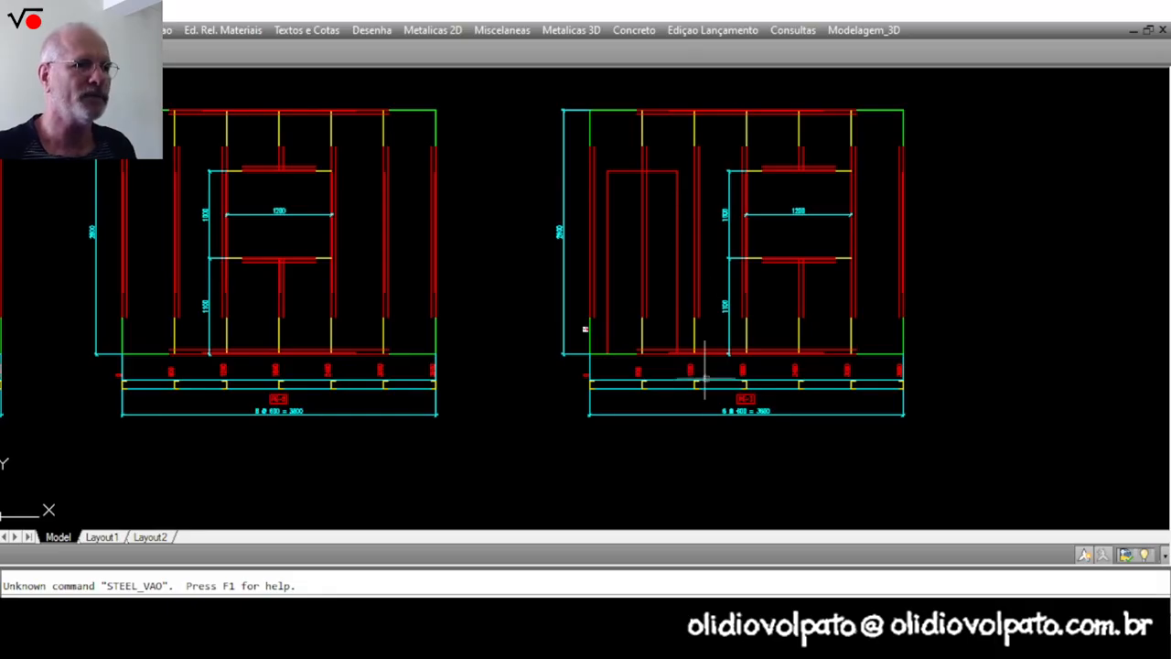
{"action": "scroll", "coordinate": [711, 393], "scroll_direction": "up", "scroll_amount": 4}
{"action": "scroll", "coordinate": [796, 364], "scroll_direction": "down", "scroll_amount": 2}
{"action": "scroll", "coordinate": [798, 361], "scroll_direction": "down", "scroll_amount": 3}
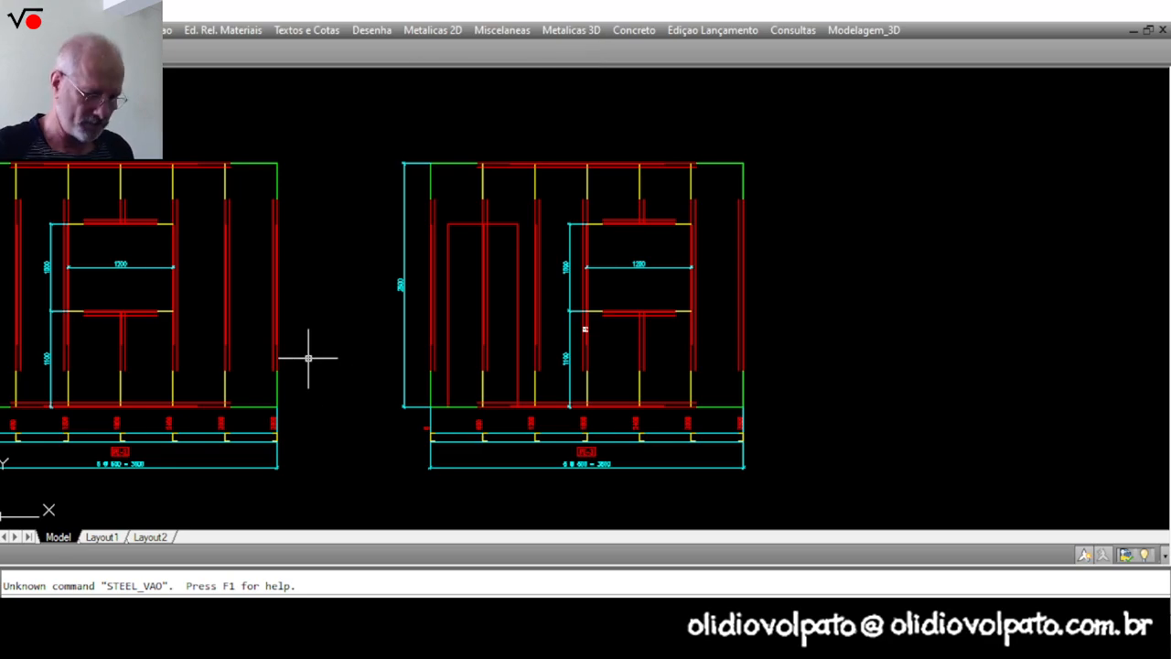
{"action": "key", "text": "Return"}
{"action": "type", "text": "n"}
{"action": "key", "text": "Return"}
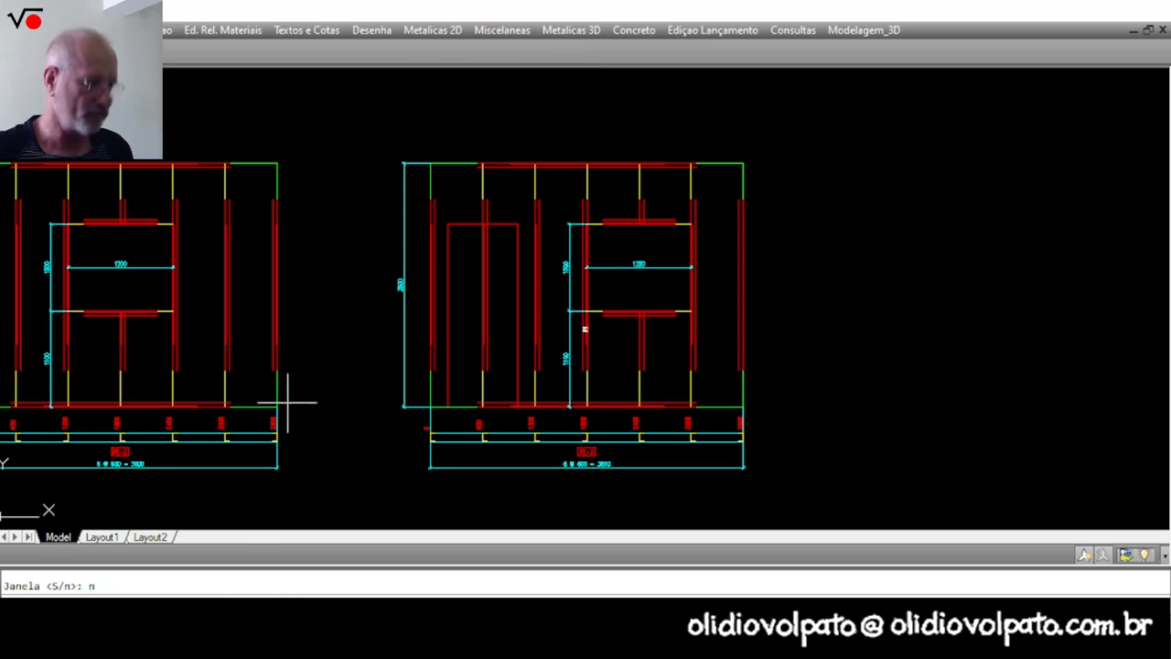
{"action": "left_click", "coordinate": [449, 404]}
{"action": "left_click", "coordinate": [516, 226]}
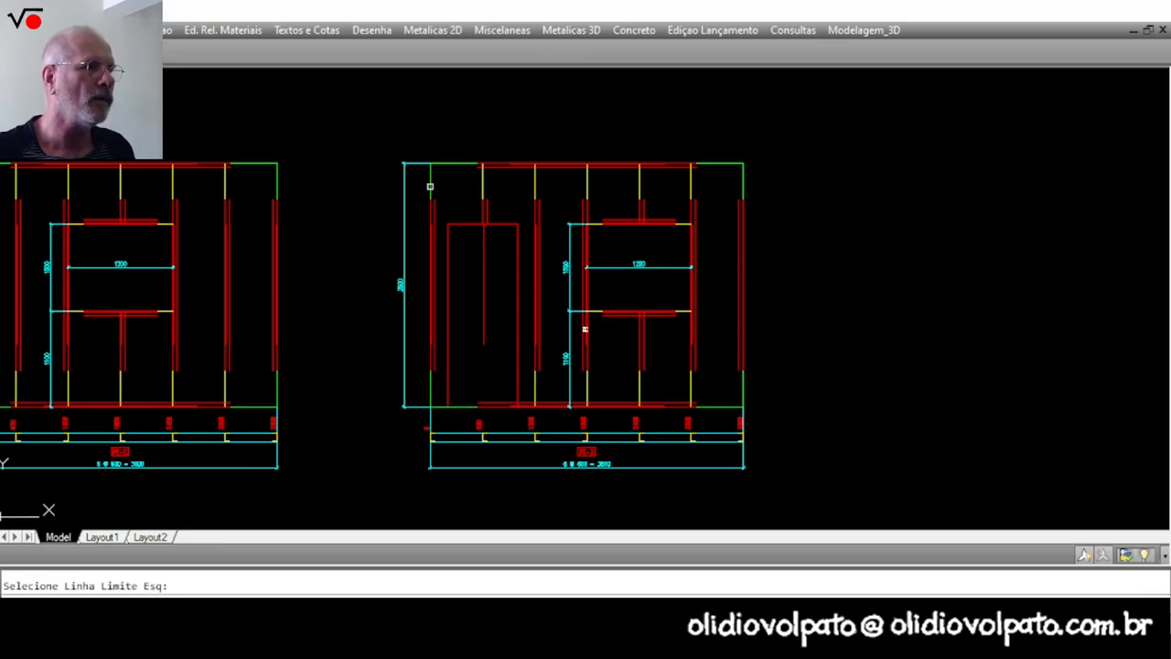
{"action": "left_click", "coordinate": [537, 180]}
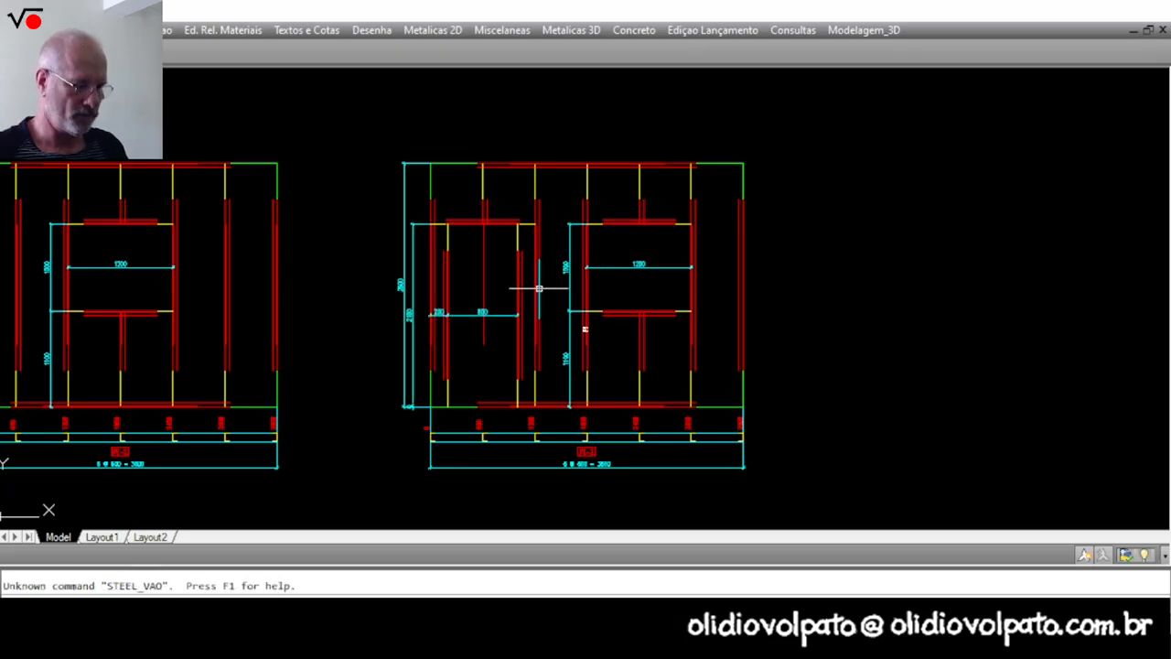
Erase the leftover vertical stud line inside PE-3's door opening.
{"action": "key", "text": "Escape"}
{"action": "type", "text": "e"}
{"action": "key", "text": "space"}
{"action": "left_click", "coordinate": [483, 278]}
{"action": "key", "text": "space"}
{"action": "scroll", "coordinate": [571, 286], "scroll_direction": "down", "scroll_amount": 2}
{"action": "middle_click_drag", "start_coordinate": [650, 257], "coordinate": [909, 225]}
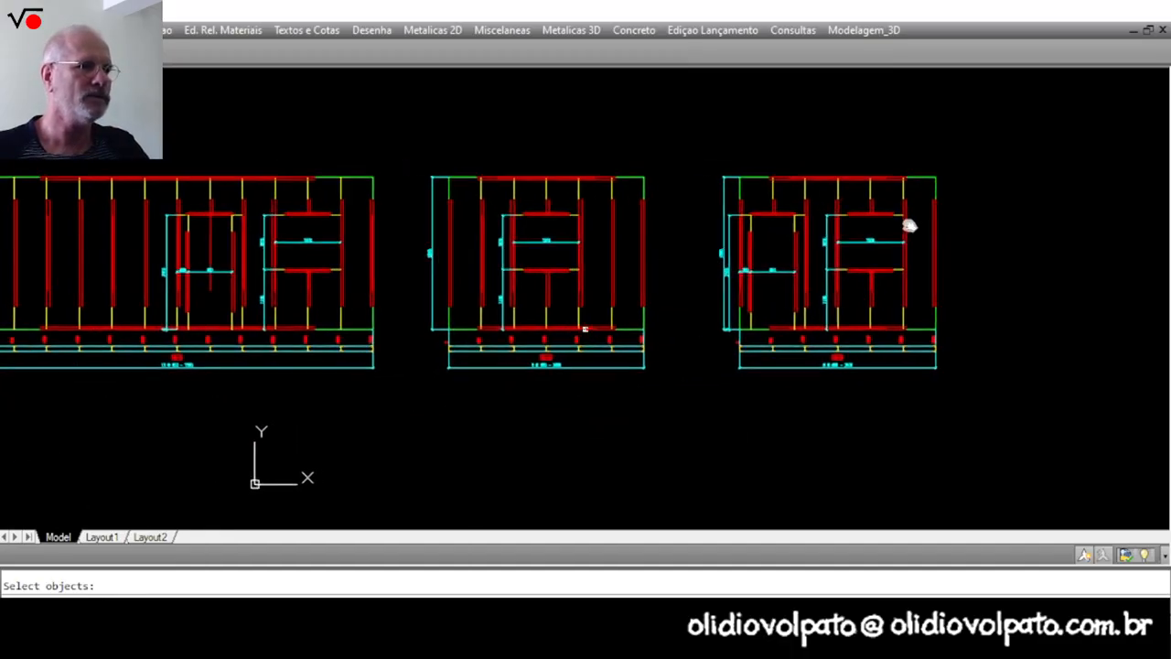
{"action": "middle_click_drag", "start_coordinate": [374, 250], "coordinate": [521, 223]}
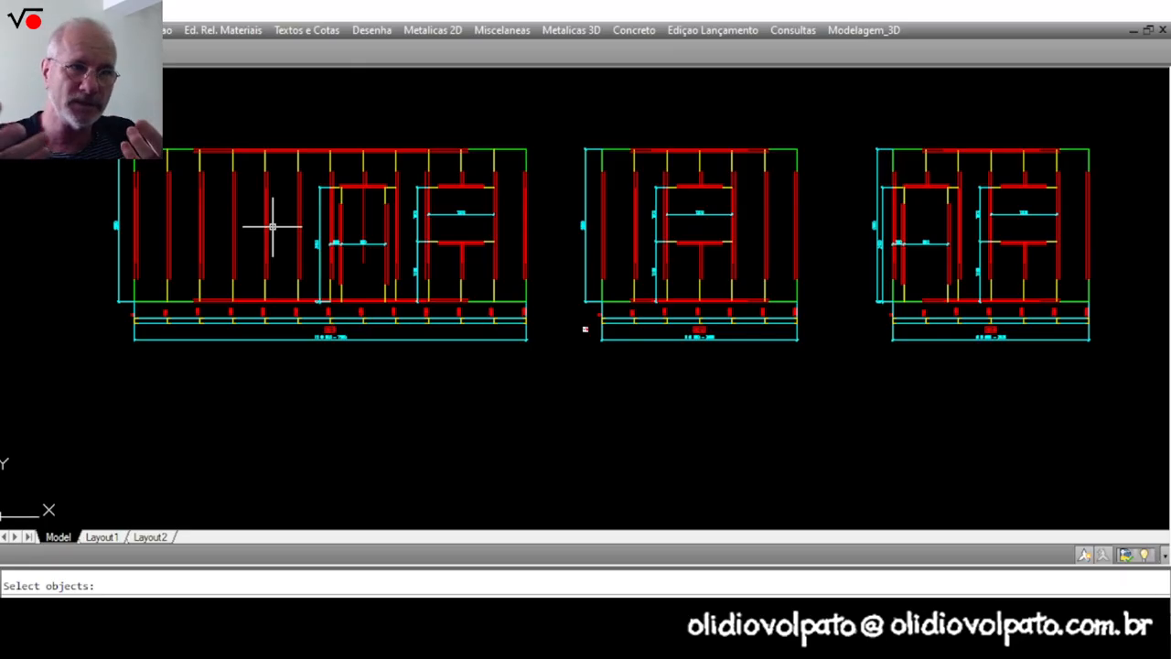
{"action": "key", "text": "Escape"}
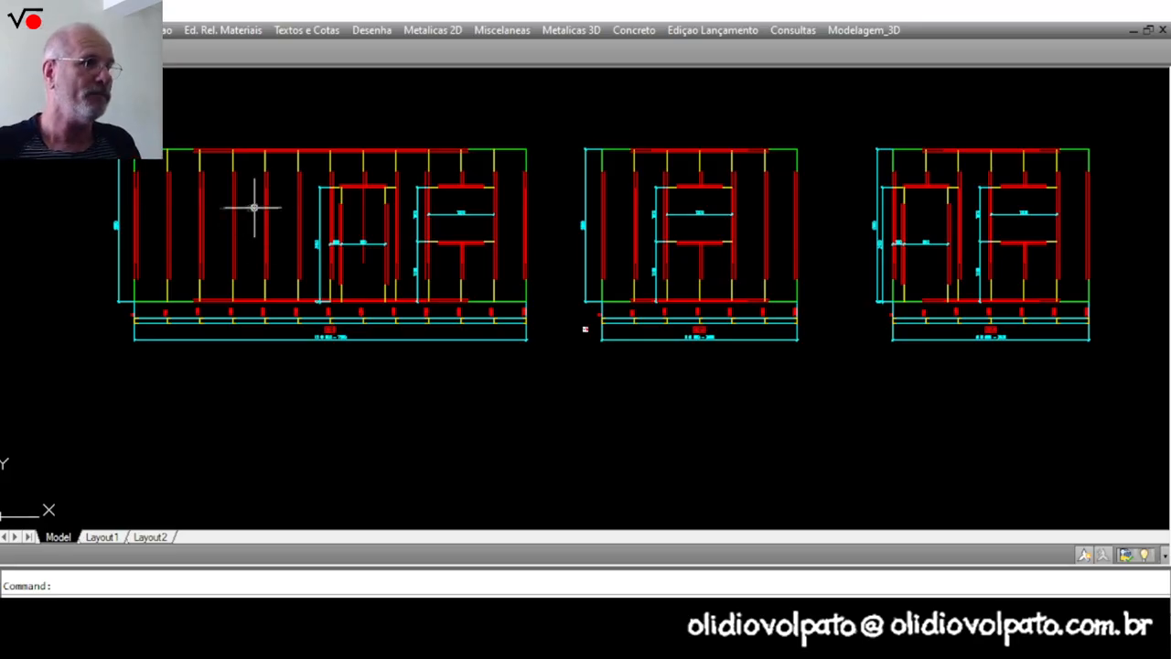
{"action": "scroll", "coordinate": [453, 229], "scroll_direction": "up", "scroll_amount": 2}
{"action": "scroll", "coordinate": [453, 228], "scroll_direction": "down", "scroll_amount": 2}
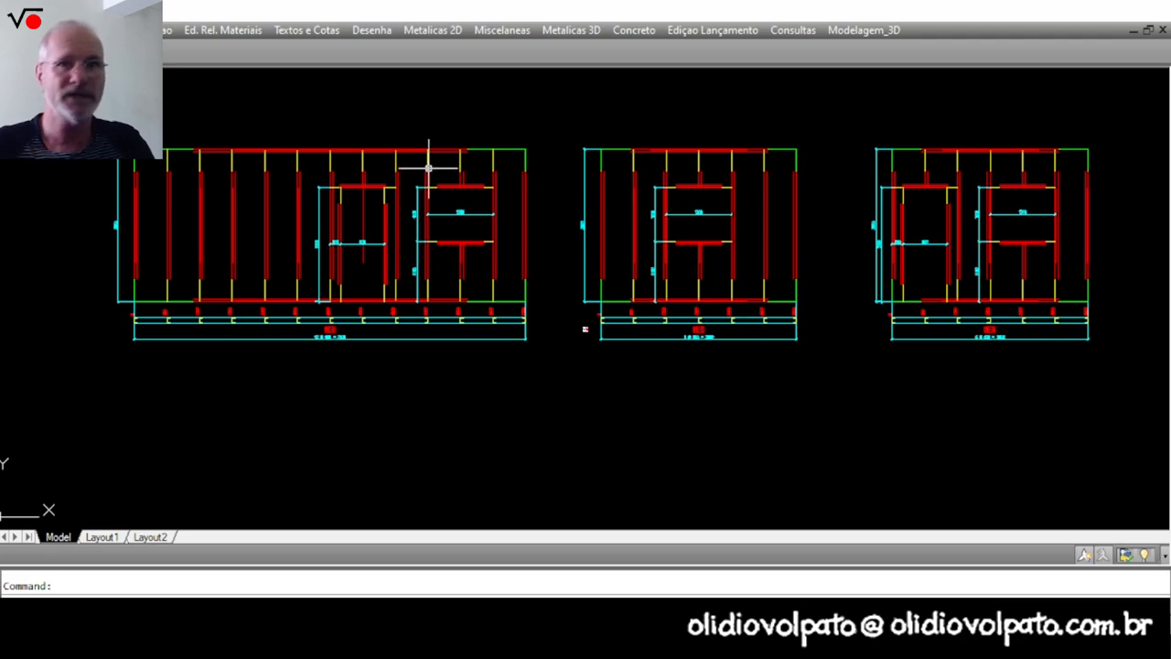
Add a Steel-Frame Treliça over PE-1's window with viga_sobre_vao on, inter_montantes 600 and altura_viga 300, picking the window's two upper corners.
{"action": "scroll", "coordinate": [430, 194], "scroll_direction": "up", "scroll_amount": 4}
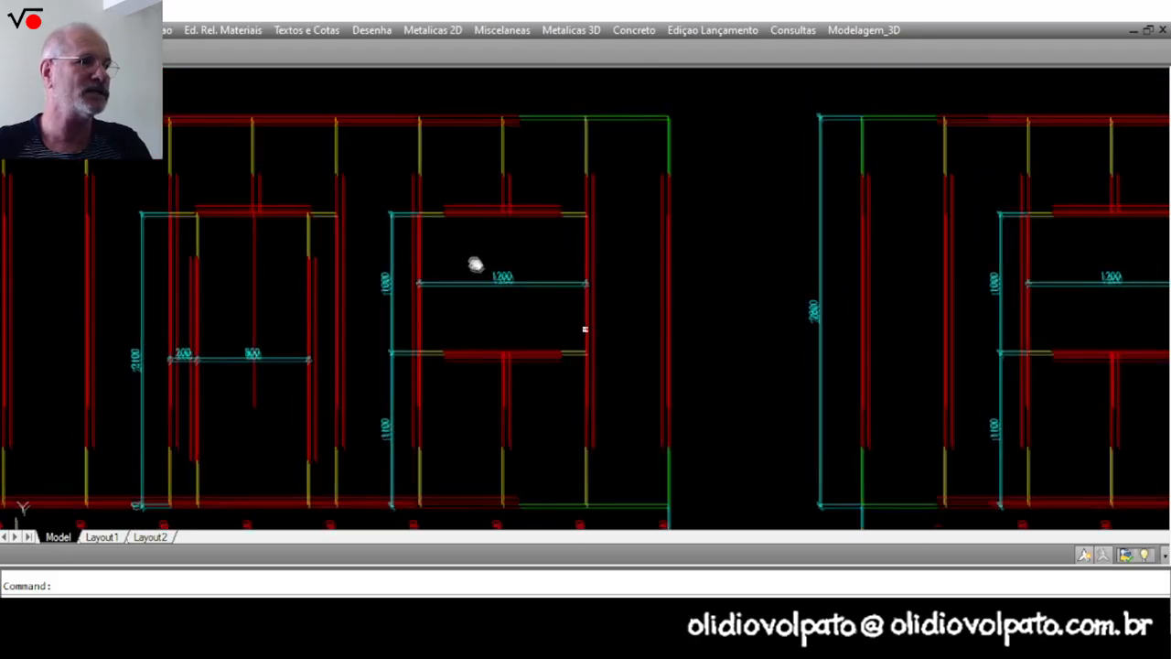
{"action": "left_click", "coordinate": [434, 32]}
{"action": "mouse_move", "coordinate": [450, 203]}
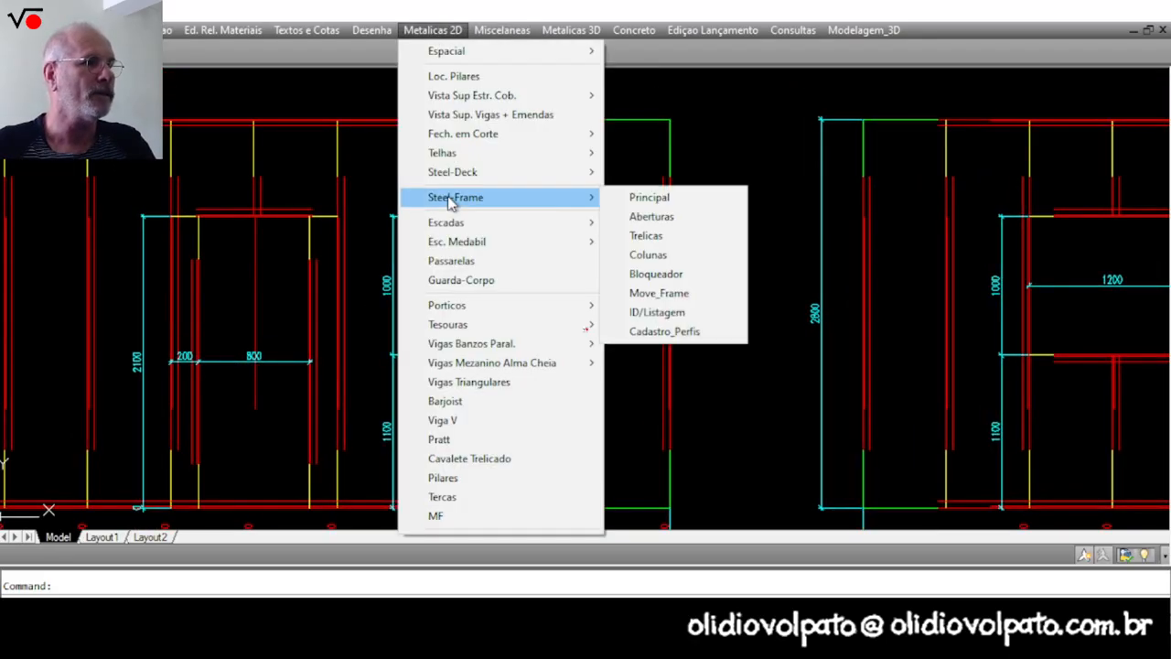
{"action": "left_click", "coordinate": [647, 235]}
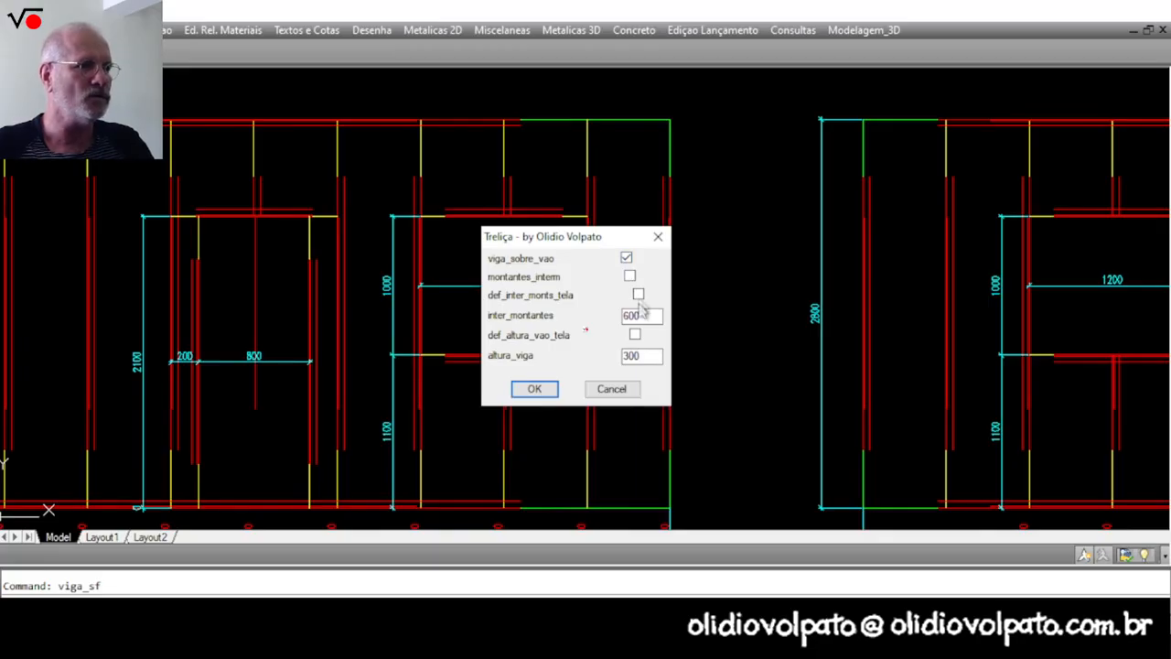
{"action": "left_click", "coordinate": [536, 390]}
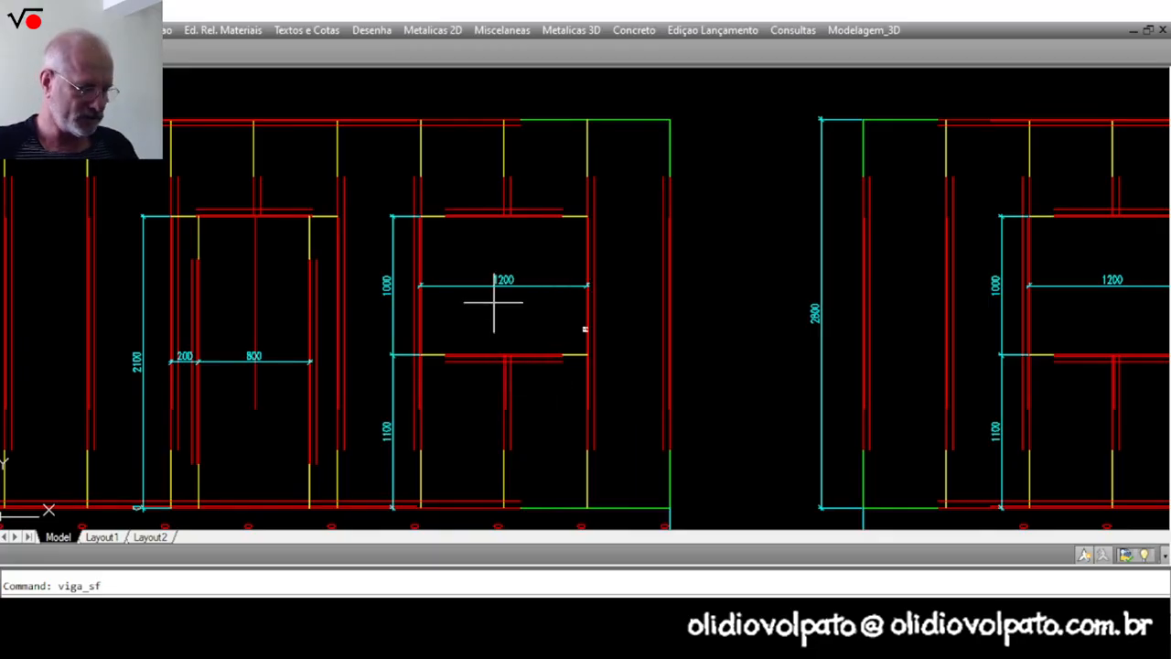
{"action": "scroll", "coordinate": [432, 221], "scroll_direction": "up", "scroll_amount": 2}
{"action": "left_click", "coordinate": [431, 216]}
{"action": "left_click", "coordinate": [653, 211]}
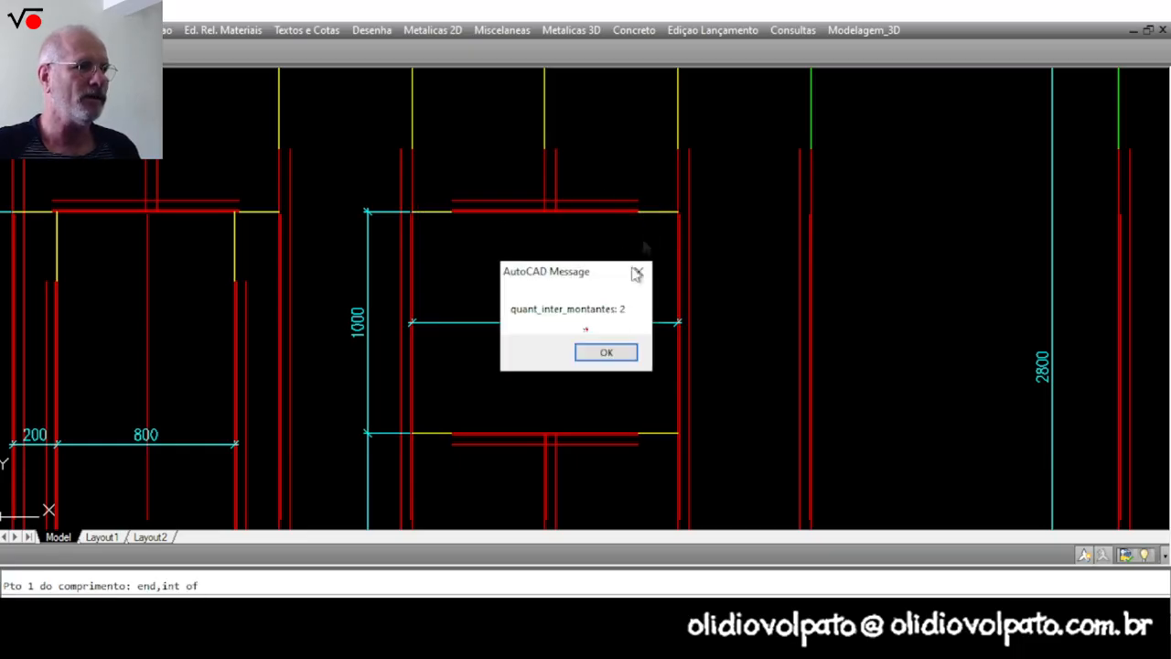
{"action": "left_click", "coordinate": [608, 353]}
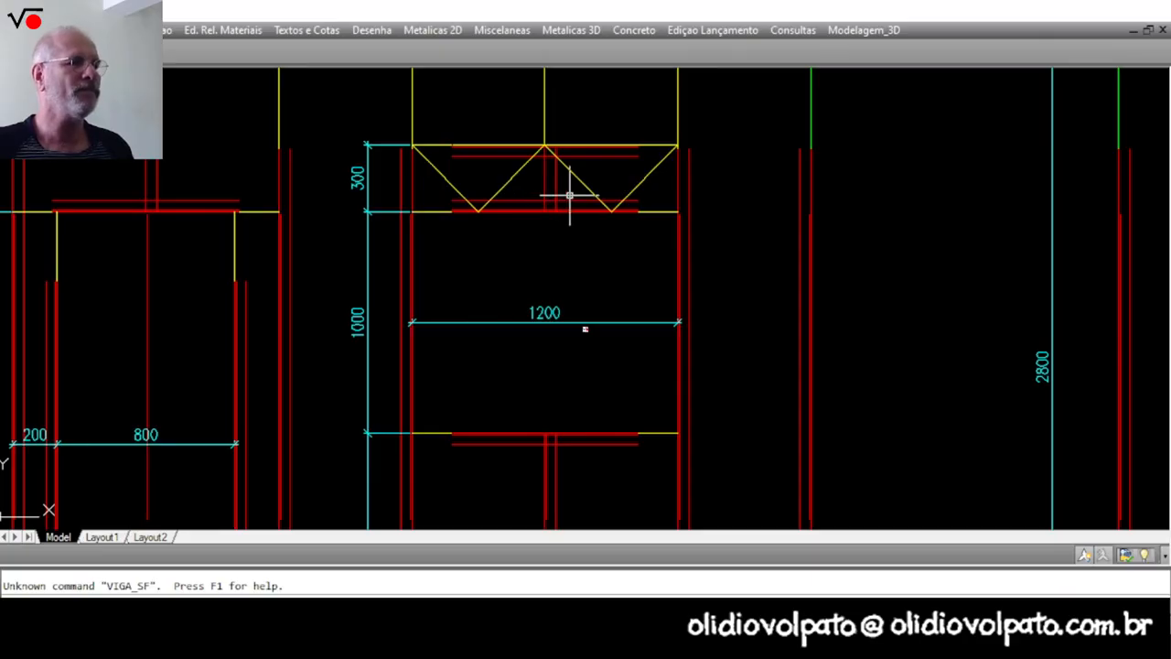
Erase the short middle stud piece that lies inside the new truss above PE-1's window.
{"action": "key", "text": "Escape"}
{"action": "type", "text": "e"}
{"action": "key", "text": "Return"}
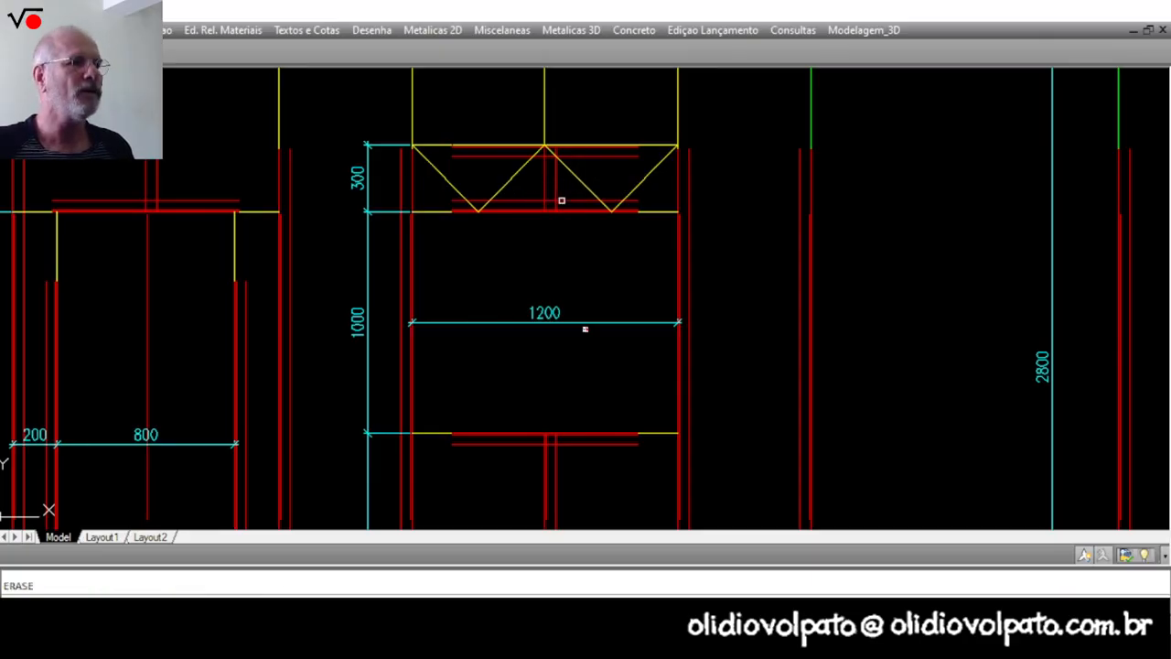
{"action": "left_click_drag", "start_coordinate": [557, 184], "coordinate": [533, 177]}
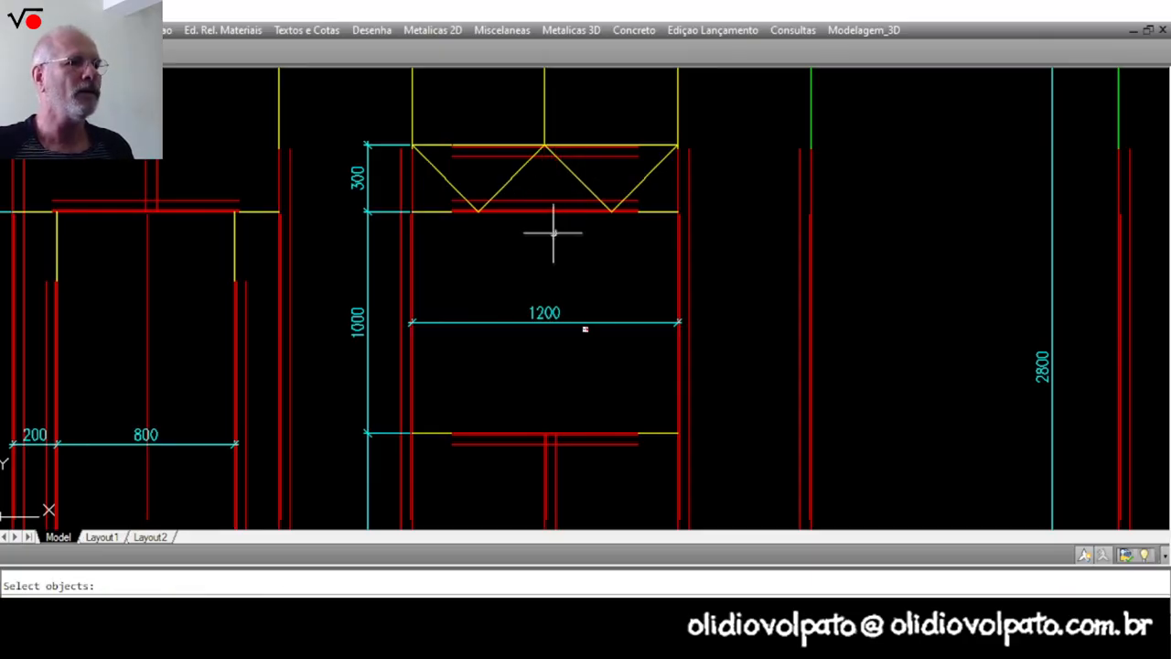
{"action": "scroll", "coordinate": [635, 253], "scroll_direction": "down", "scroll_amount": 5}
{"action": "scroll", "coordinate": [708, 263], "scroll_direction": "up", "scroll_amount": 2}
{"action": "middle_click_drag", "start_coordinate": [814, 280], "coordinate": [687, 309]}
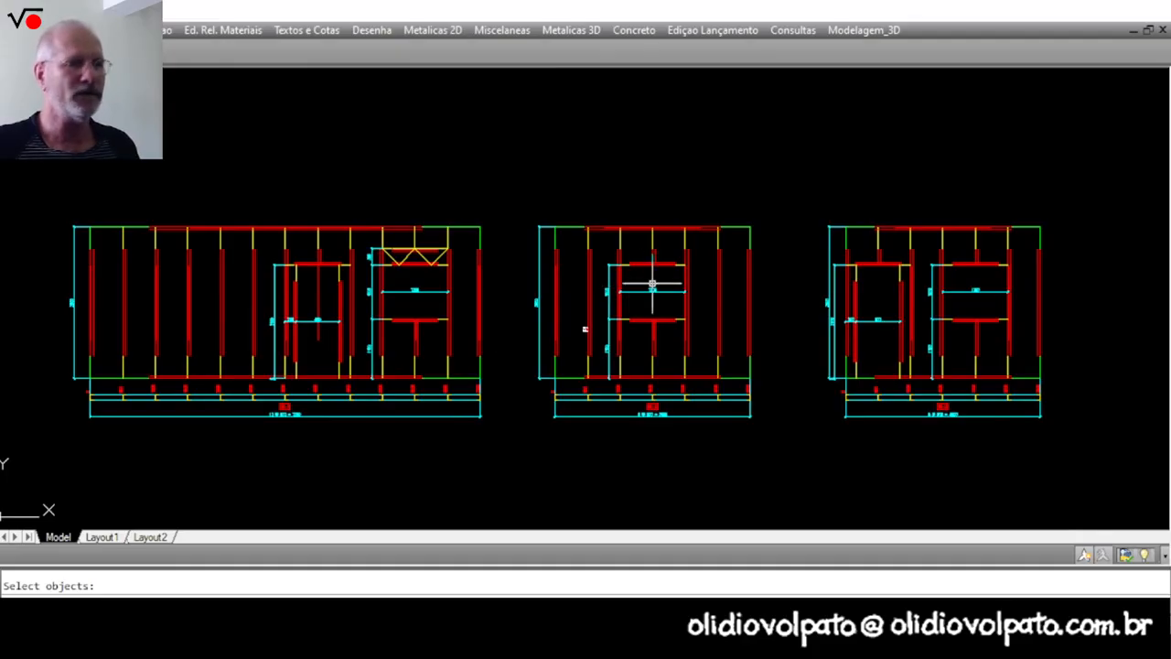
Mirror PE-1's second stud and its plan profile about the stud's own vertical line with Ortho on, erasing the source objects.
{"action": "middle_click_drag", "start_coordinate": [434, 296], "coordinate": [522, 282]}
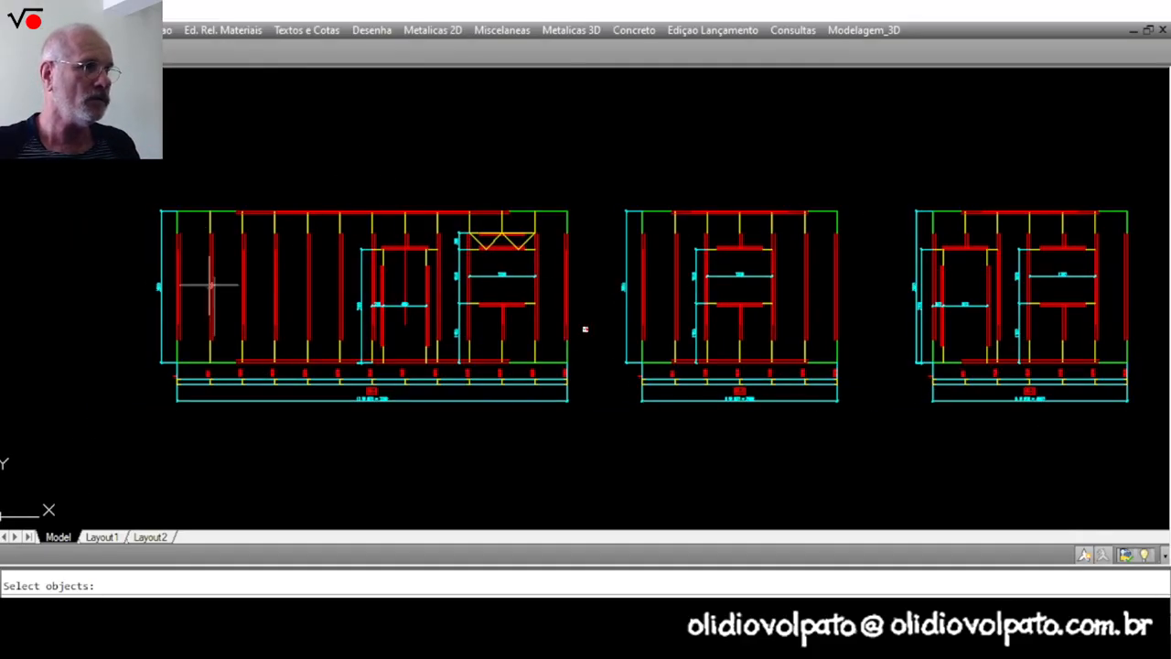
{"action": "scroll", "coordinate": [219, 359], "scroll_direction": "up", "scroll_amount": 2}
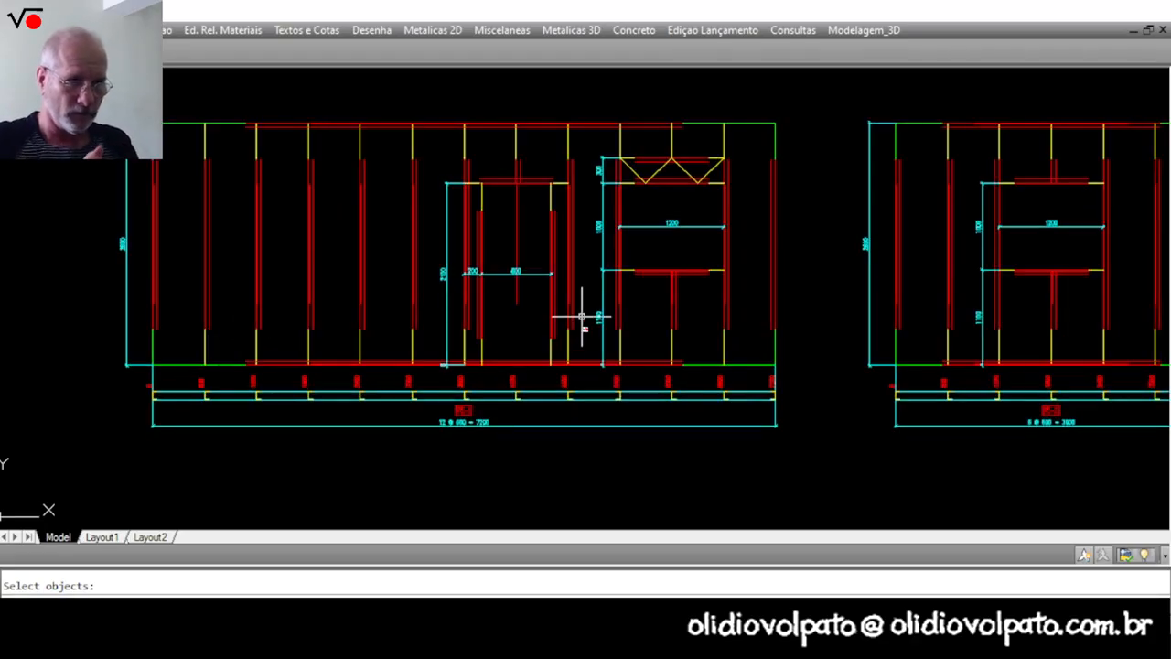
{"action": "key", "text": "Escape"}
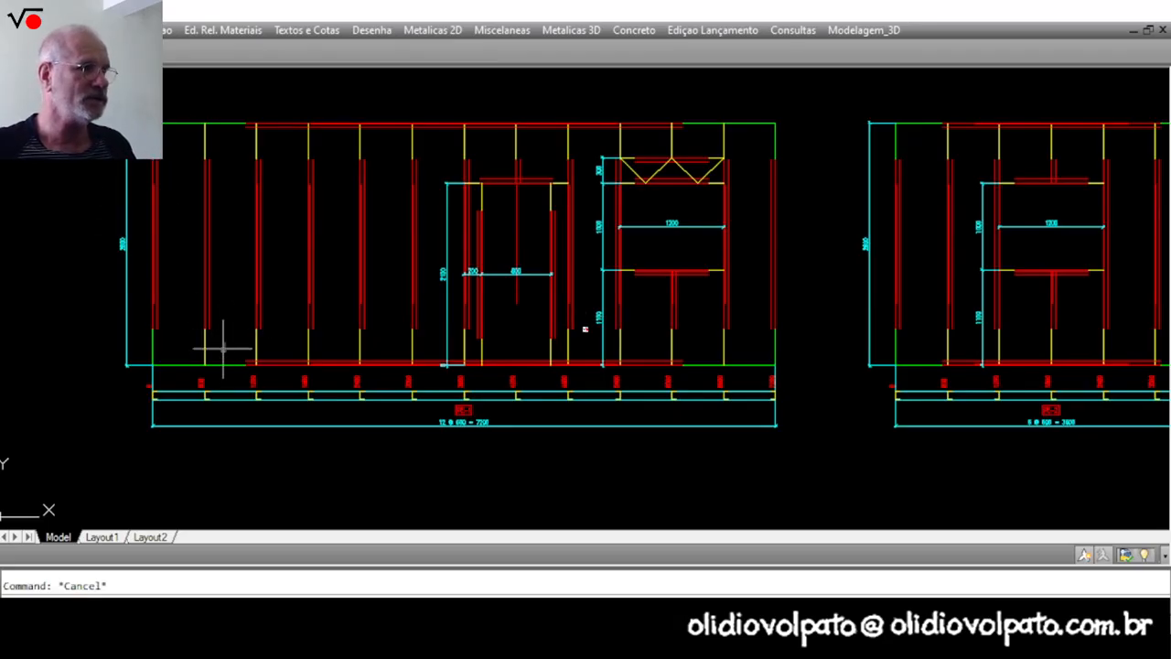
{"action": "key", "text": "Return"}
{"action": "type", "text": "w"}
{"action": "key", "text": "Return"}
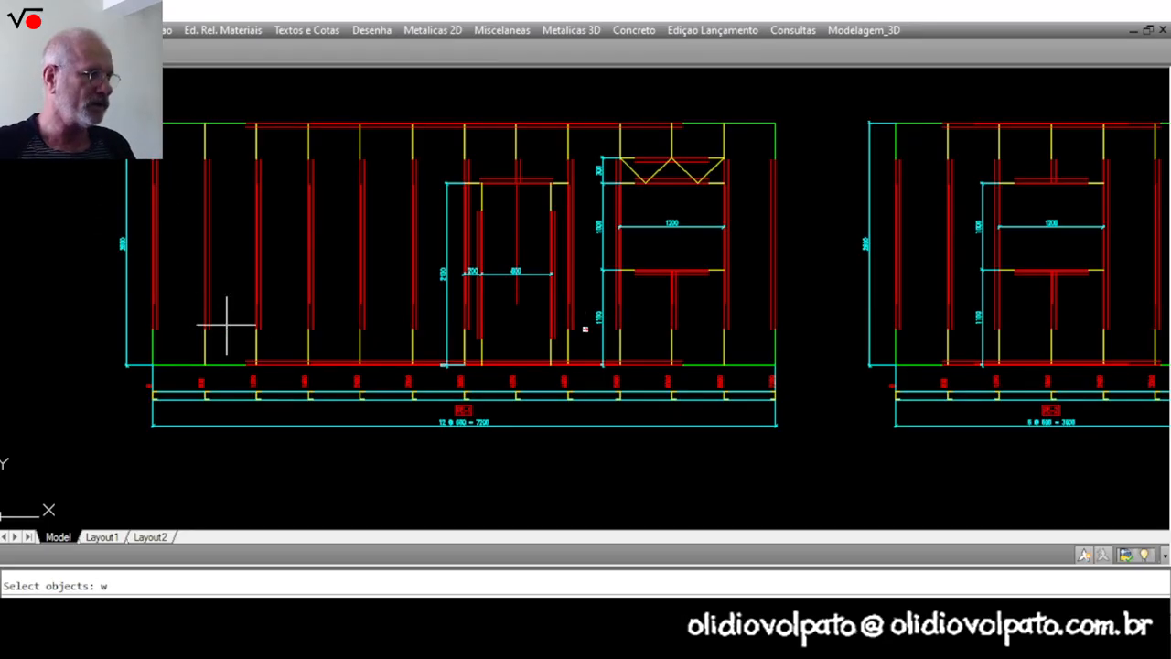
{"action": "left_click", "coordinate": [227, 350]}
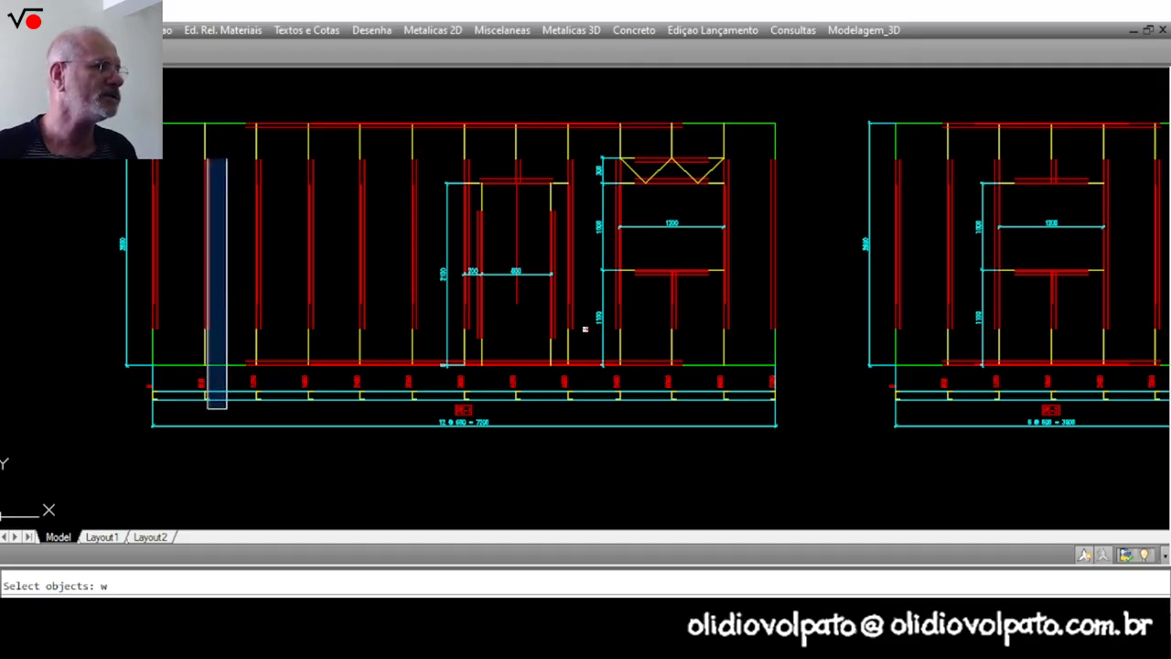
{"action": "left_click", "coordinate": [198, 138]}
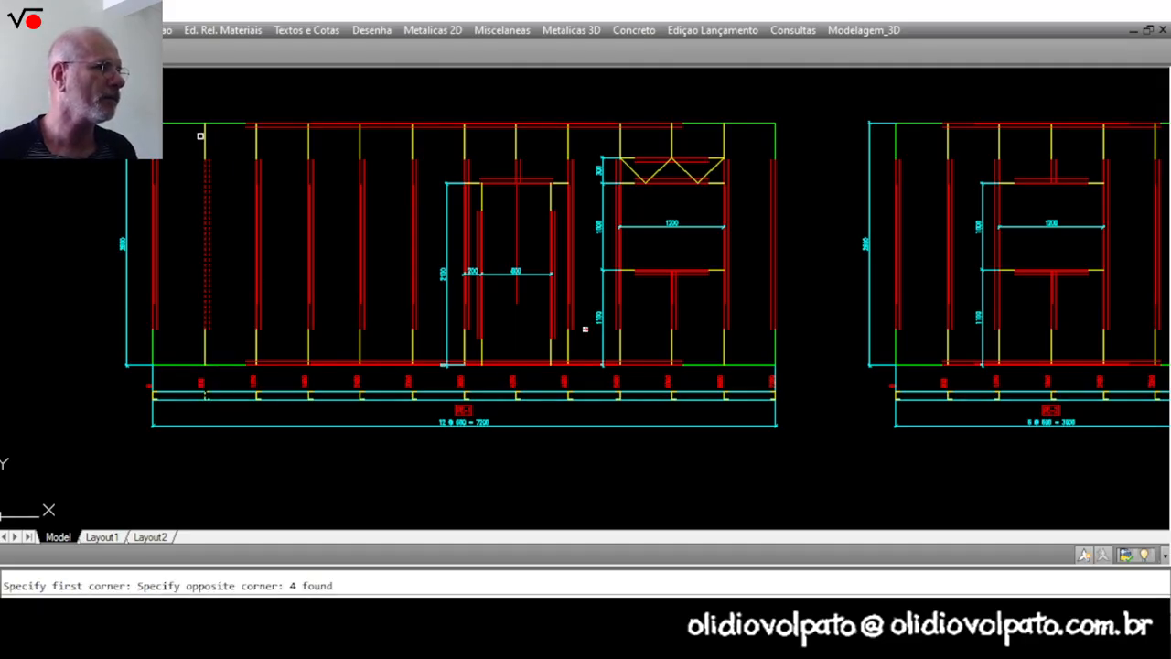
{"action": "left_click", "coordinate": [204, 140]}
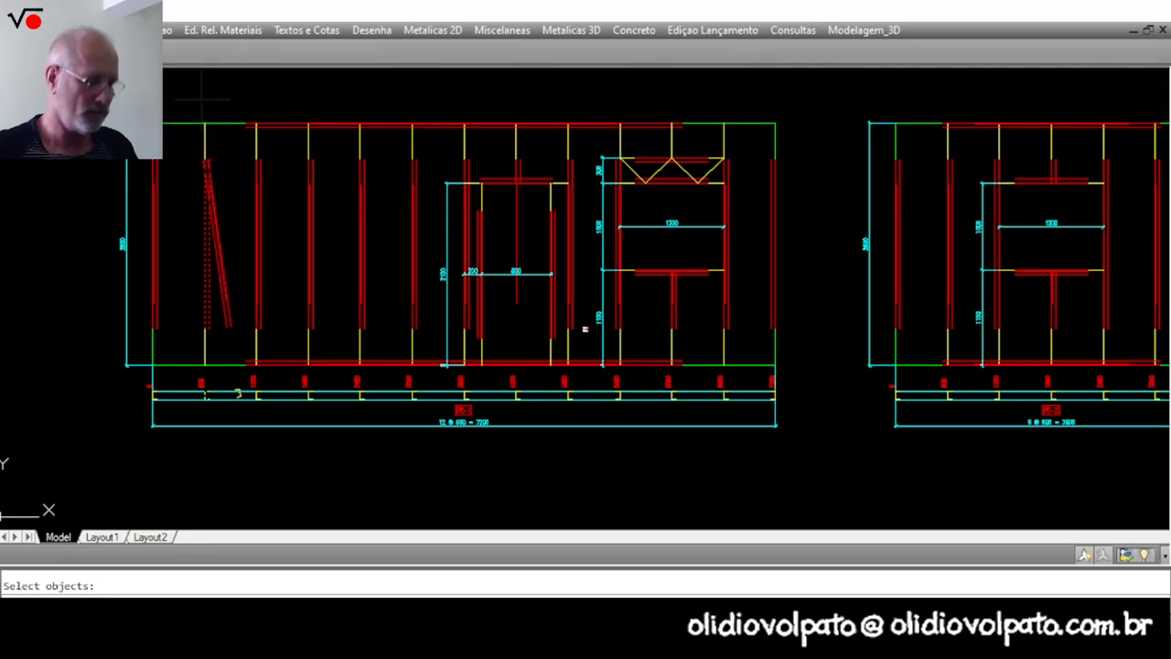
{"action": "key", "text": "F8"}
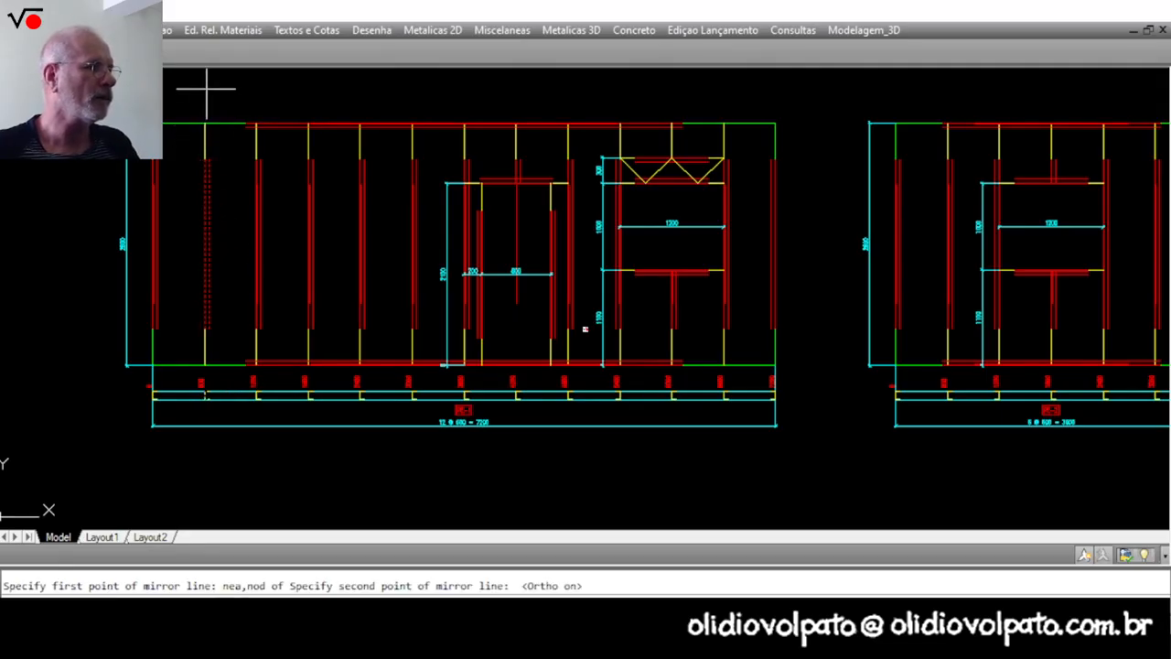
{"action": "left_click", "coordinate": [211, 82]}
{"action": "type", "text": "y"}
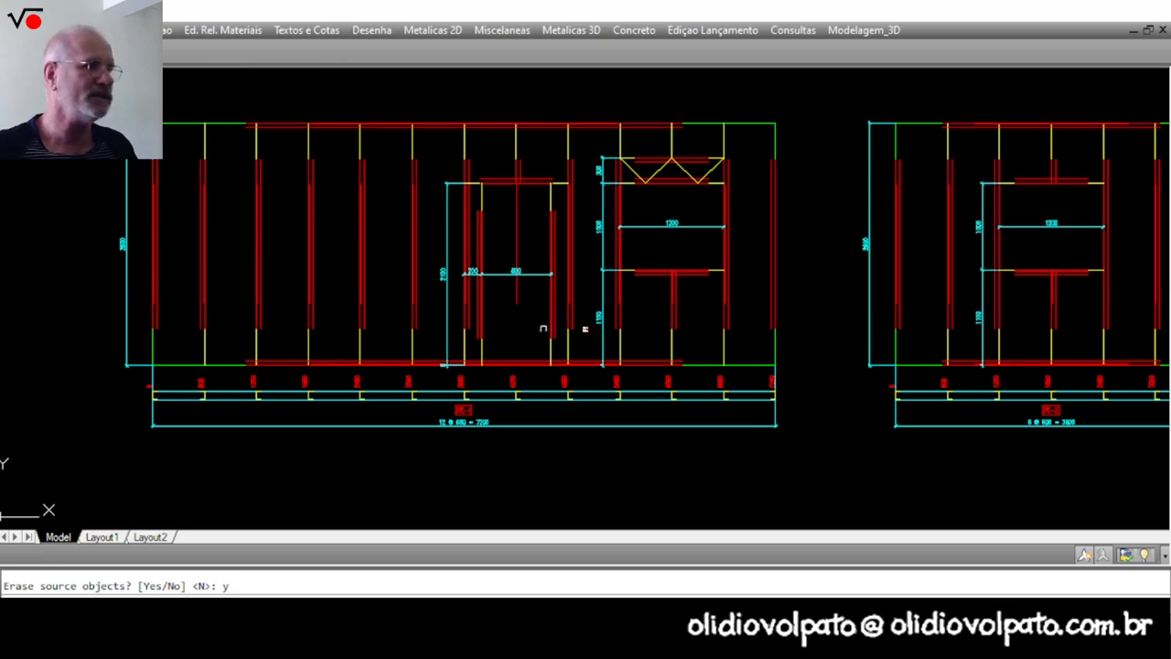
{"action": "scroll", "coordinate": [152, 377], "scroll_direction": "up", "scroll_amount": 2}
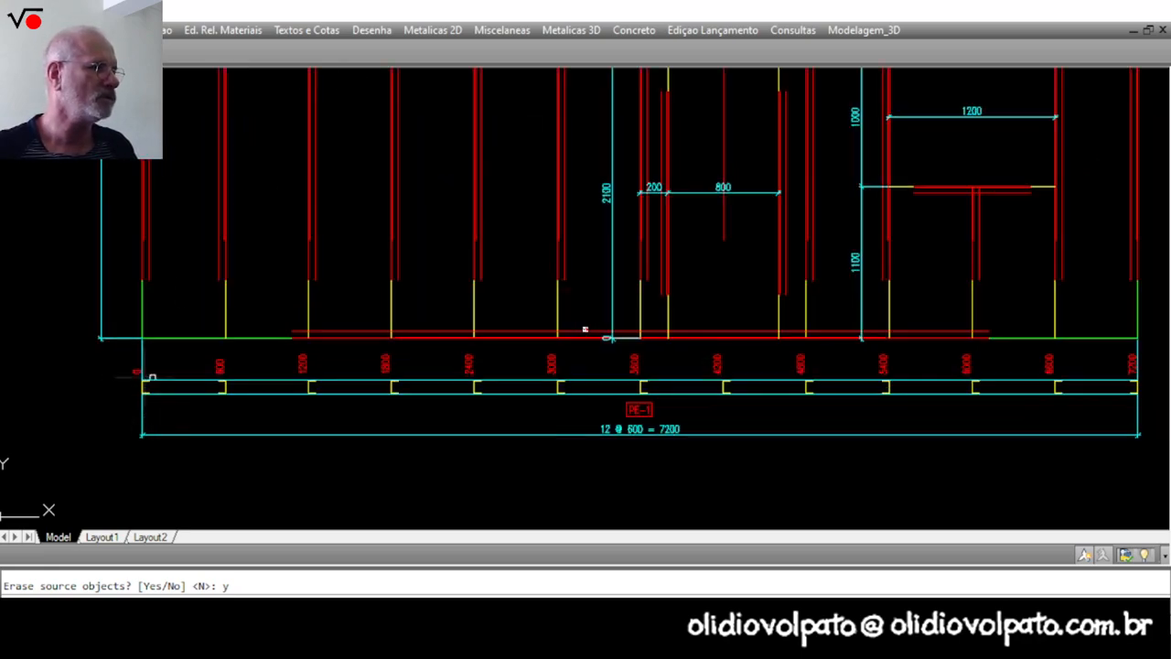
{"action": "scroll", "coordinate": [198, 393], "scroll_direction": "down", "scroll_amount": 2}
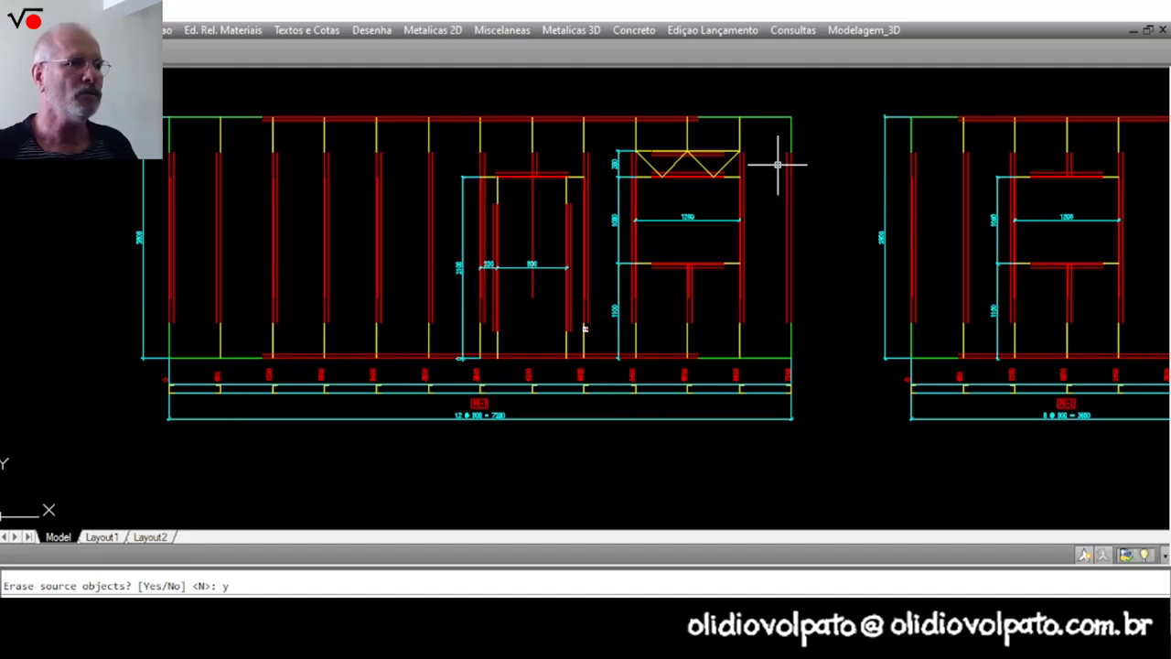
Review panels PE-1 to PE-3 and compare them with the wall floor plan.
{"action": "middle_click_drag", "start_coordinate": [760, 279], "coordinate": [707, 260]}
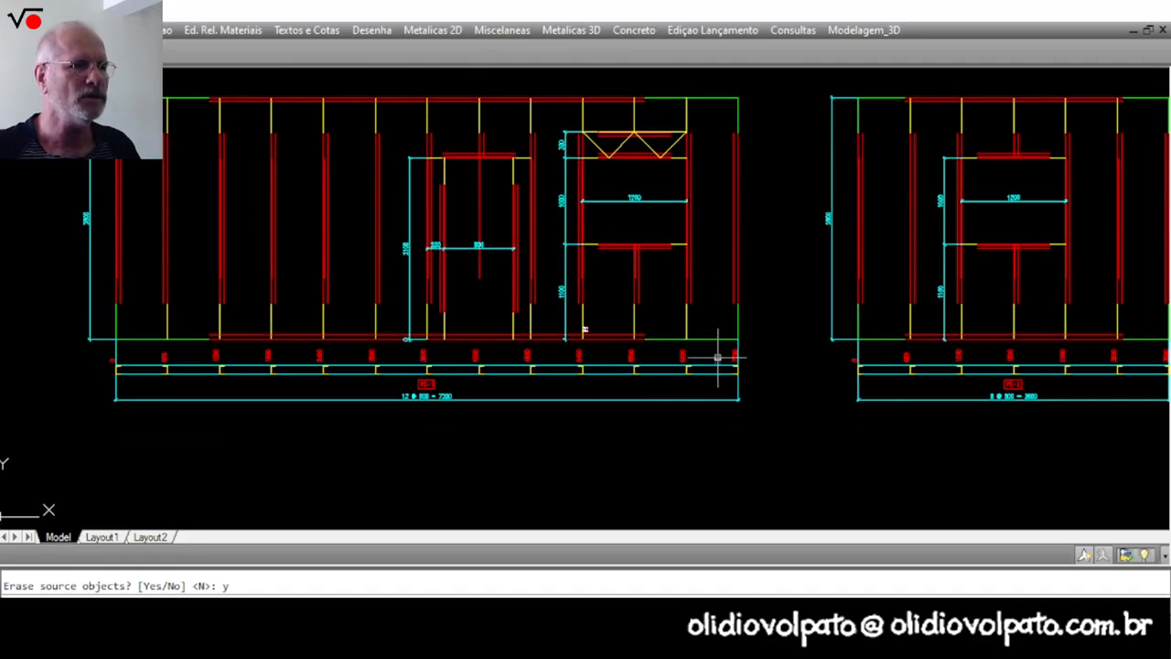
{"action": "scroll", "coordinate": [787, 327], "scroll_direction": "down", "scroll_amount": 1}
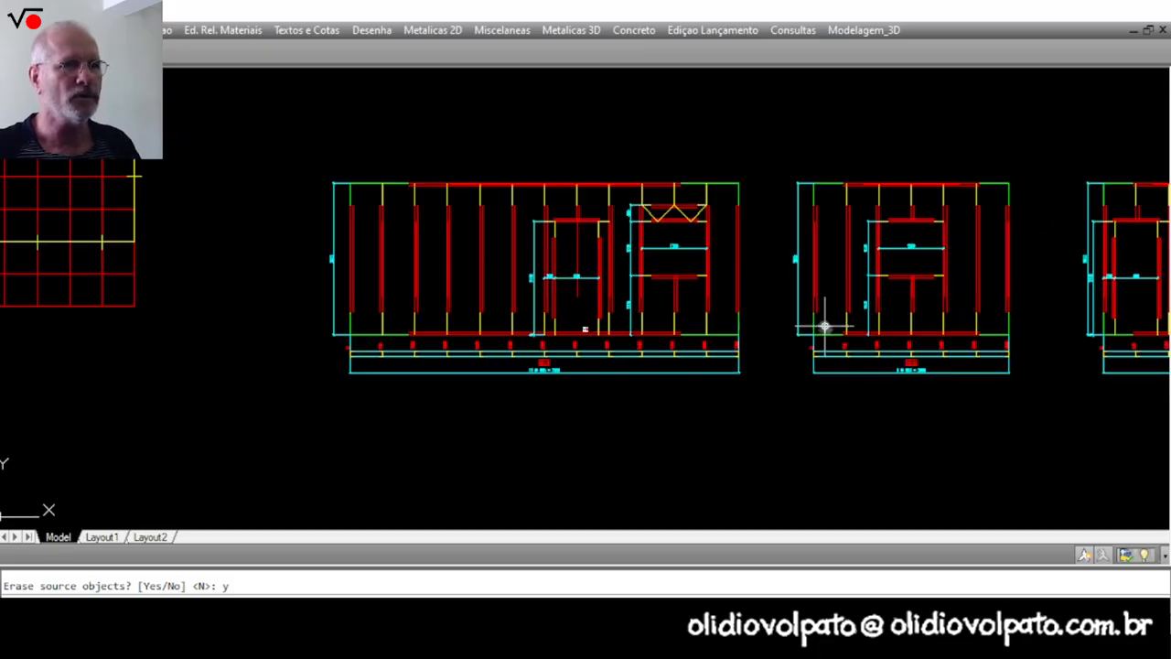
{"action": "middle_click_drag", "start_coordinate": [826, 326], "coordinate": [440, 314]}
{"action": "key", "text": "Escape"}
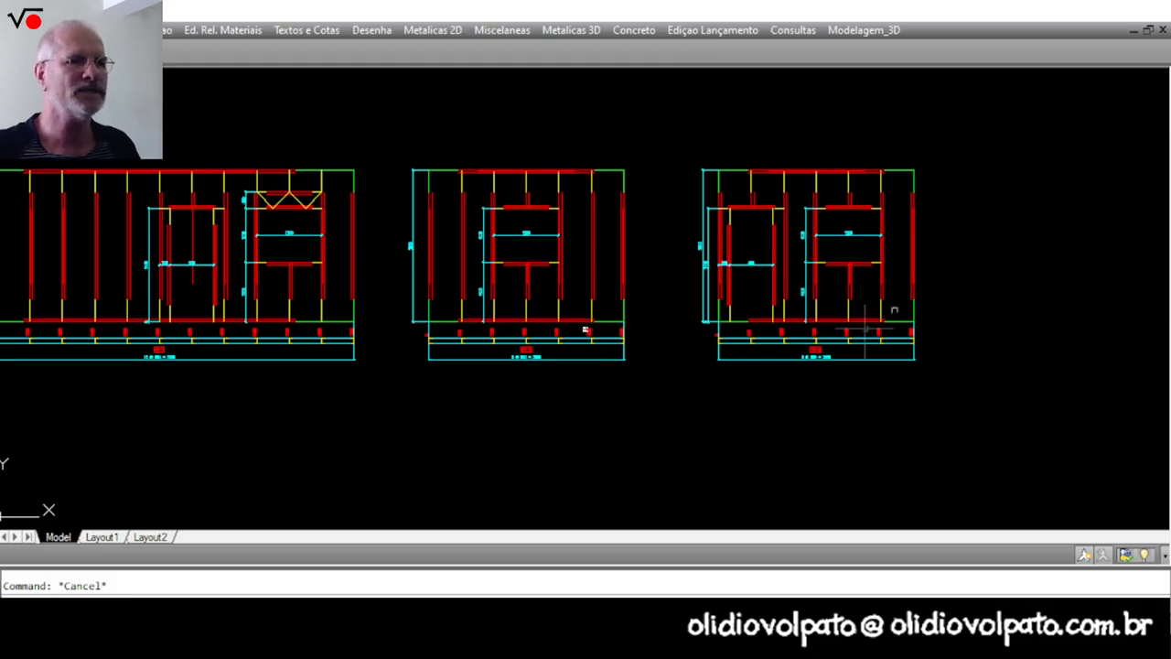
{"action": "scroll", "coordinate": [909, 302], "scroll_direction": "up", "scroll_amount": 2}
{"action": "scroll", "coordinate": [865, 204], "scroll_direction": "down", "scroll_amount": 4}
{"action": "middle_click_drag", "start_coordinate": [854, 219], "coordinate": [1096, 271]}
{"action": "scroll", "coordinate": [1096, 273], "scroll_direction": "down", "scroll_amount": 2}
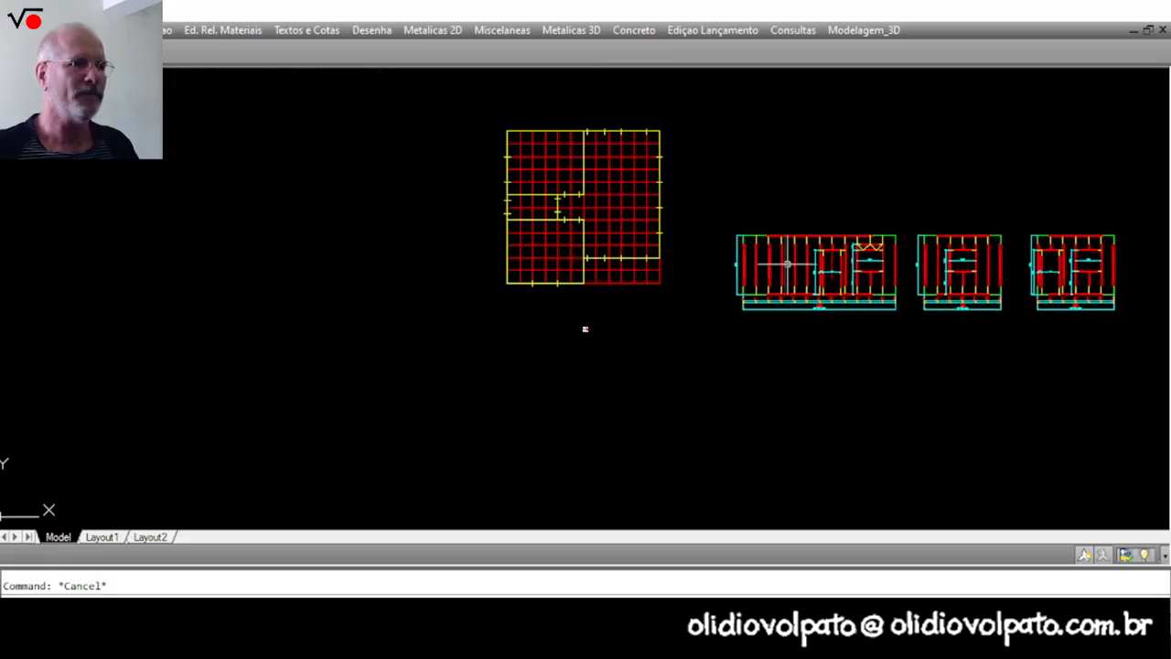
Add a Steel-Frame Colunas lattice in PE-1's leftmost bay, answering n to starting at the lower-left node and accepting the suggested quantity 4.
{"action": "scroll", "coordinate": [793, 267], "scroll_direction": "up", "scroll_amount": 4}
{"action": "mouse_move", "coordinate": [758, 273]}
{"action": "middle_mouse_down"}
{"action": "mouse_move", "coordinate": [632, 249]}
{"action": "mouse_move", "coordinate": [549, 301]}
{"action": "middle_mouse_up"}
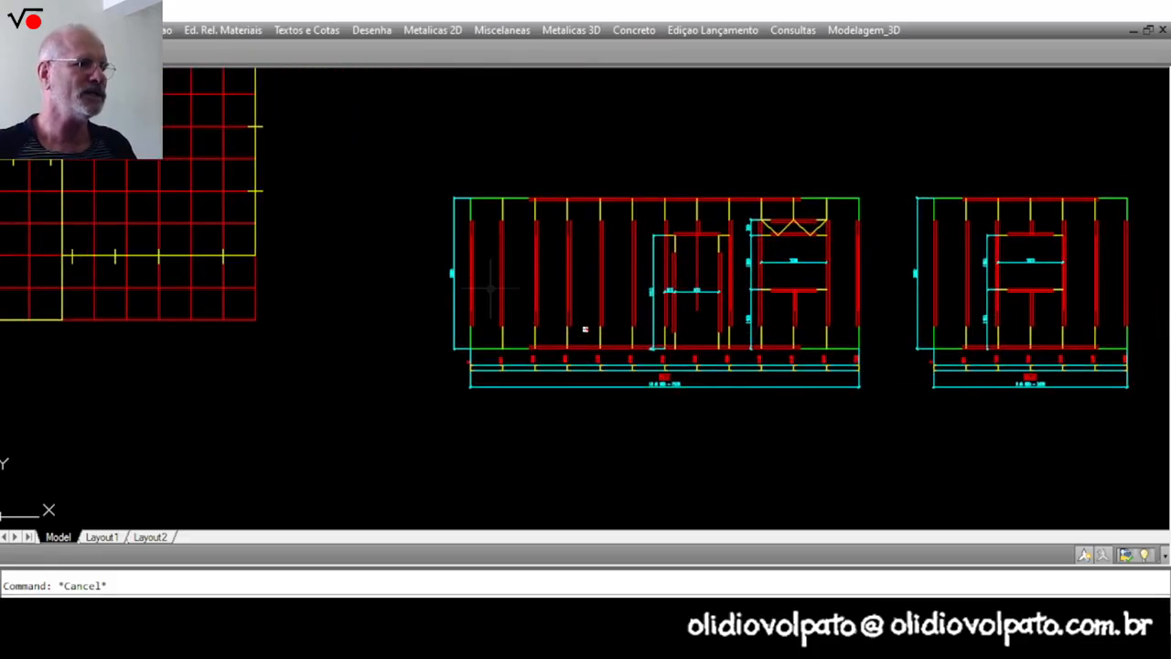
{"action": "scroll", "coordinate": [491, 289], "scroll_direction": "up", "scroll_amount": 2}
{"action": "left_click", "coordinate": [486, 32]}
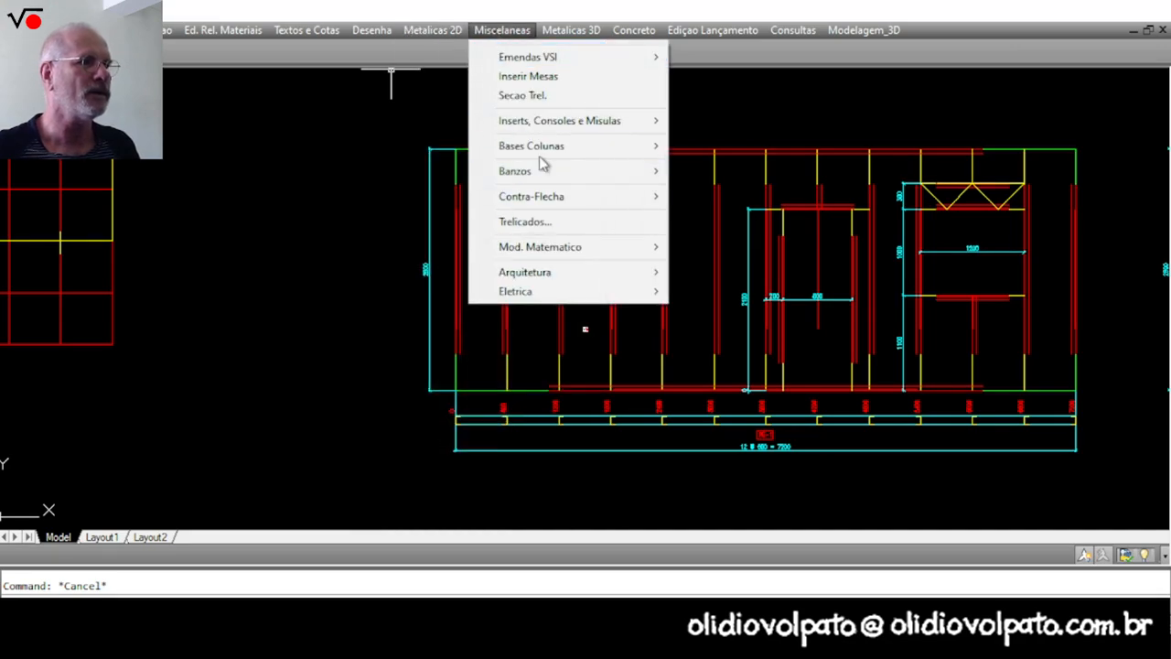
{"action": "mouse_move", "coordinate": [450, 41]}
{"action": "mouse_move", "coordinate": [484, 198]}
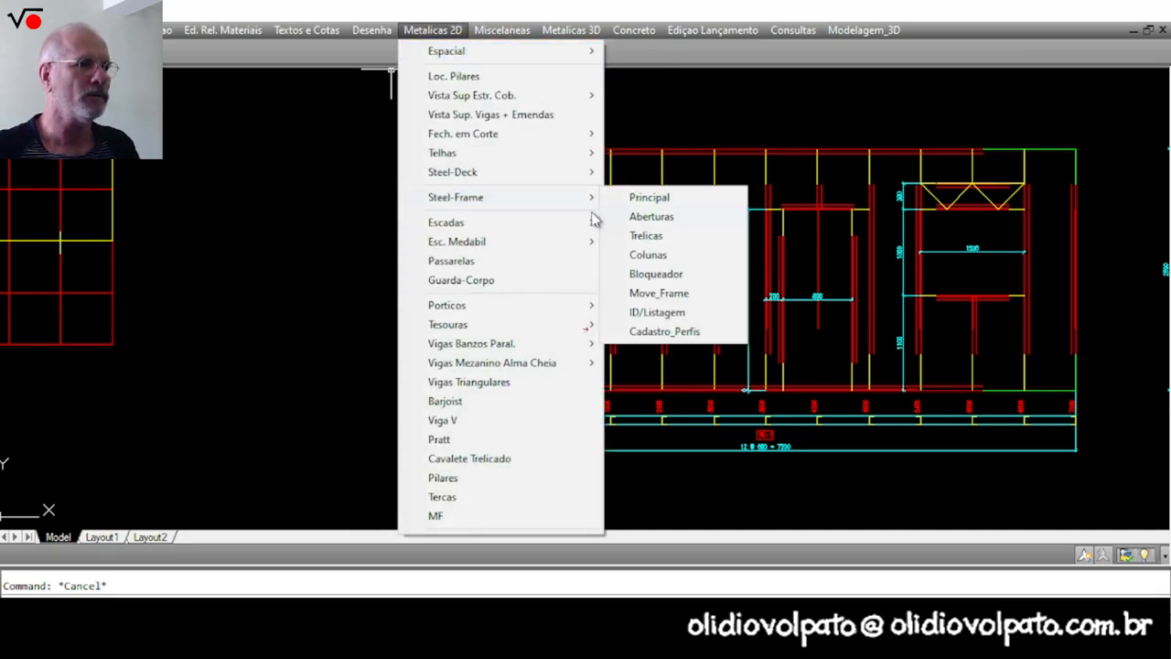
{"action": "left_click", "coordinate": [655, 253]}
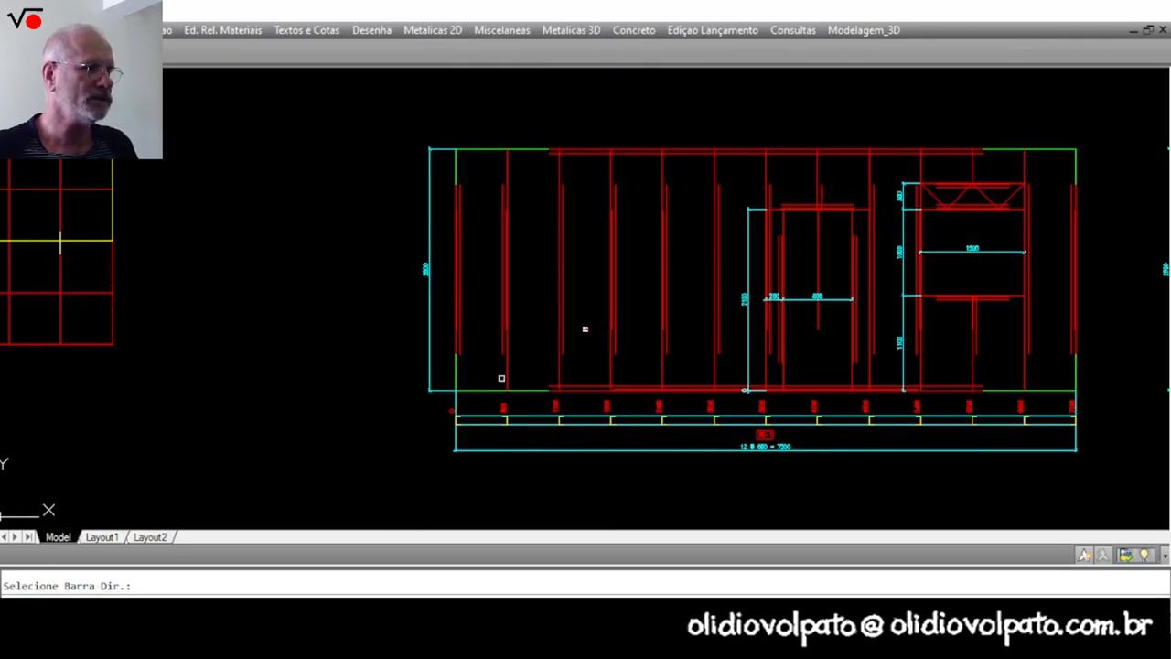
{"action": "left_click", "coordinate": [505, 377]}
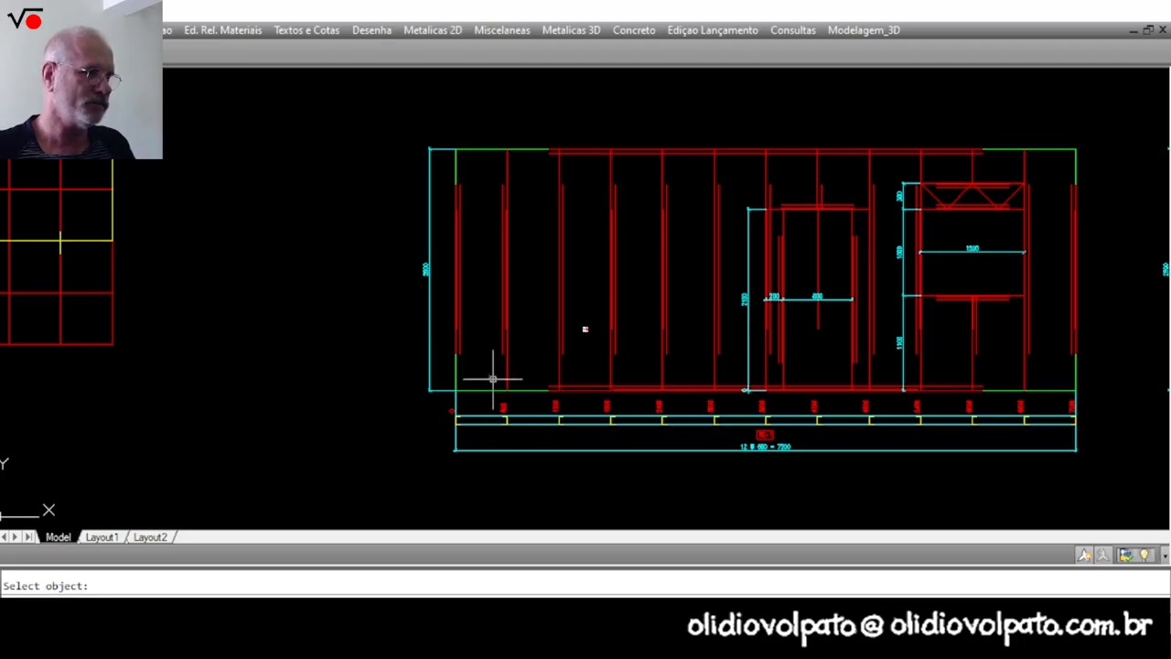
{"action": "left_click", "coordinate": [526, 371]}
{"action": "type", "text": "n"}
{"action": "key", "text": "Return"}
{"action": "left_click", "coordinate": [576, 348]}
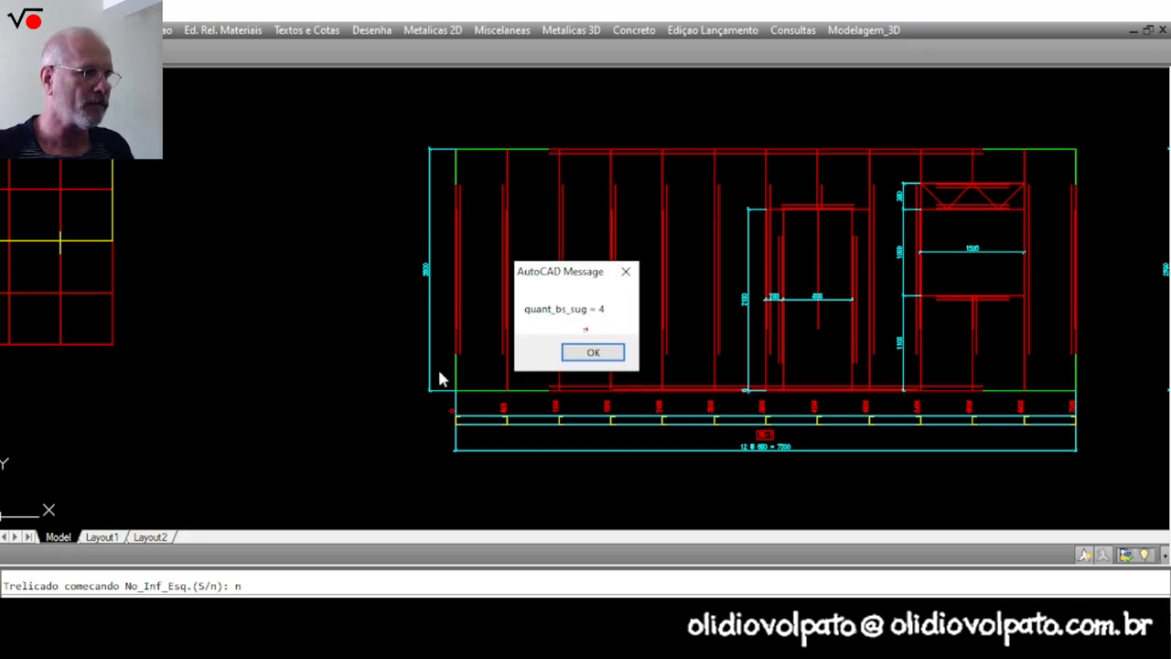
{"action": "left_click", "coordinate": [577, 355]}
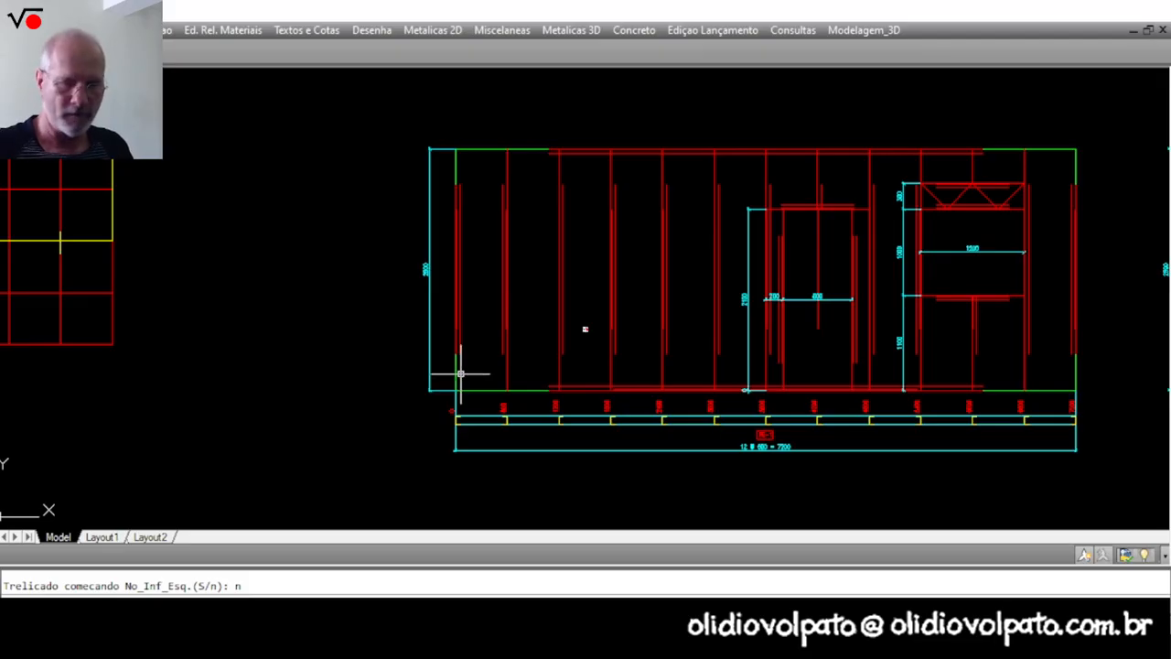
{"action": "key", "text": "Return"}
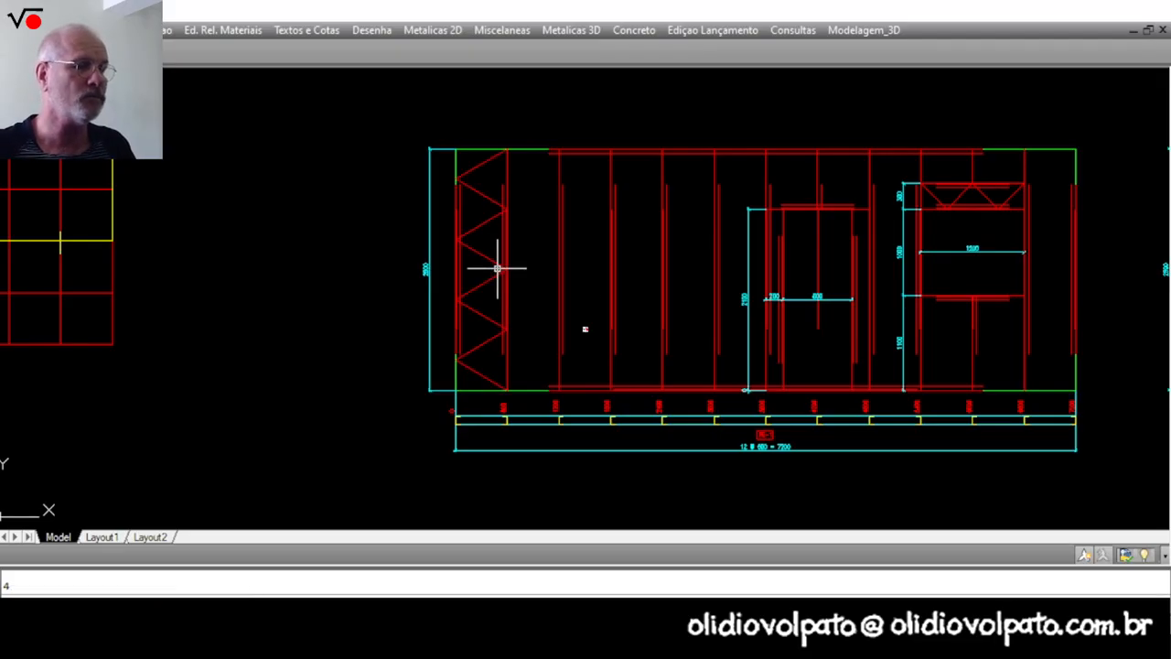
Add a matching lattice column in PE-1's rightmost bay, answering s to starting at the lower-left node, with quantity 4.
{"action": "middle_click_drag", "start_coordinate": [806, 300], "coordinate": [545, 300]}
{"action": "right_click", "coordinate": [885, 269]}
{"action": "left_click", "coordinate": [919, 269]}
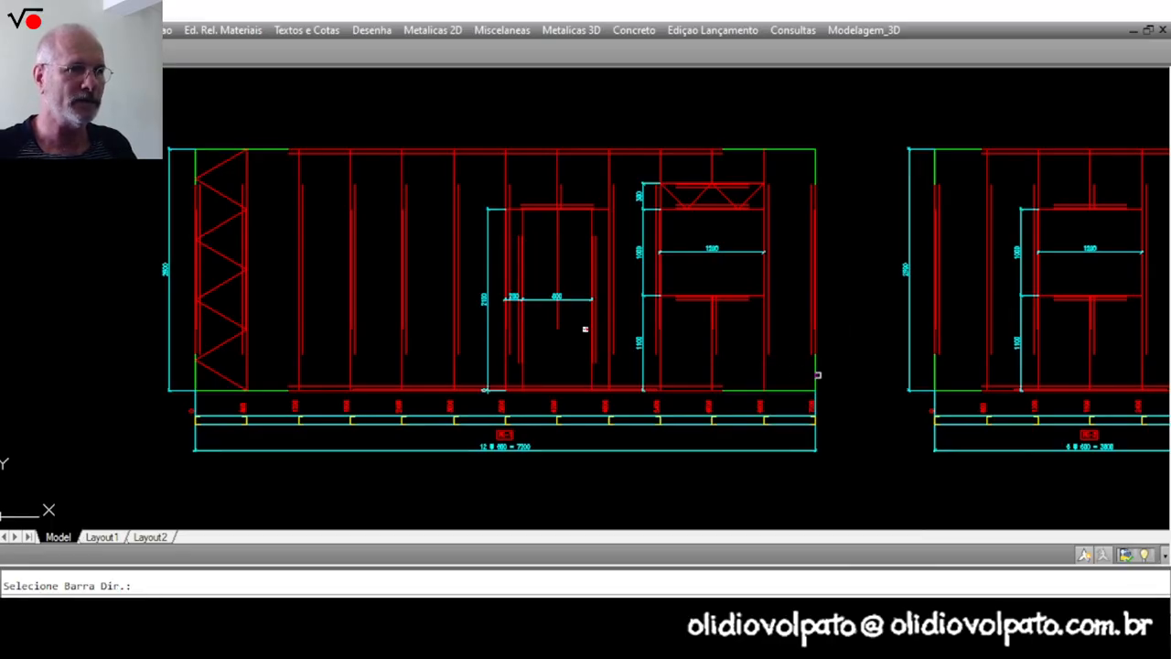
{"action": "left_click", "coordinate": [815, 370]}
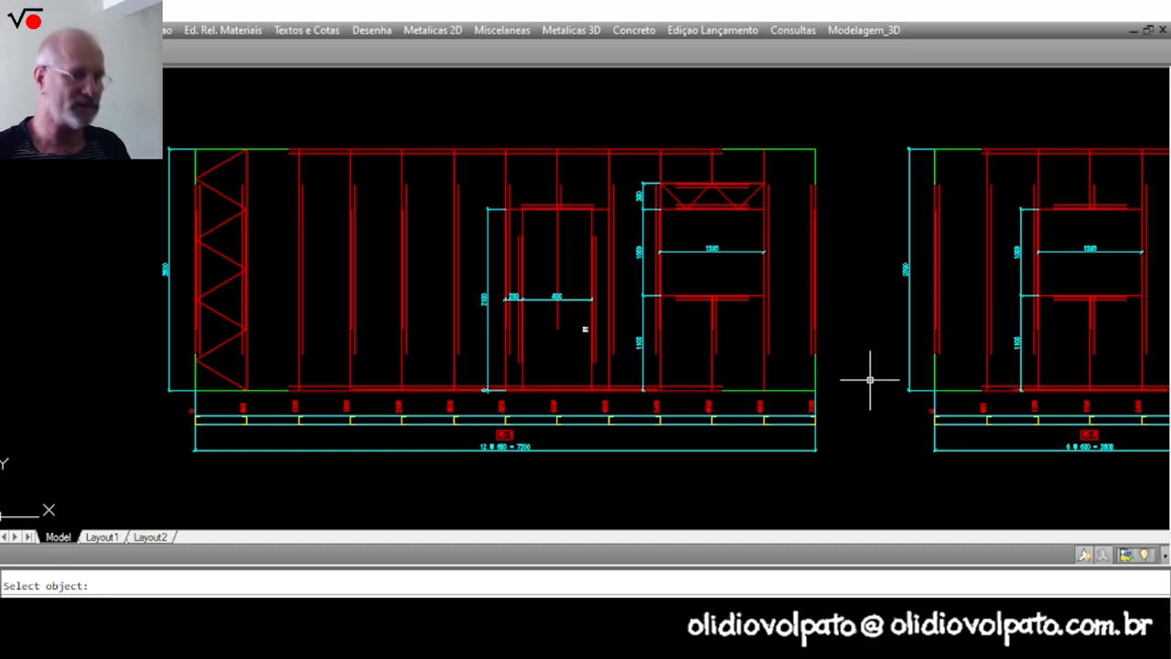
{"action": "type", "text": "s"}
{"action": "key", "text": "Return"}
{"action": "key", "text": "Return"}
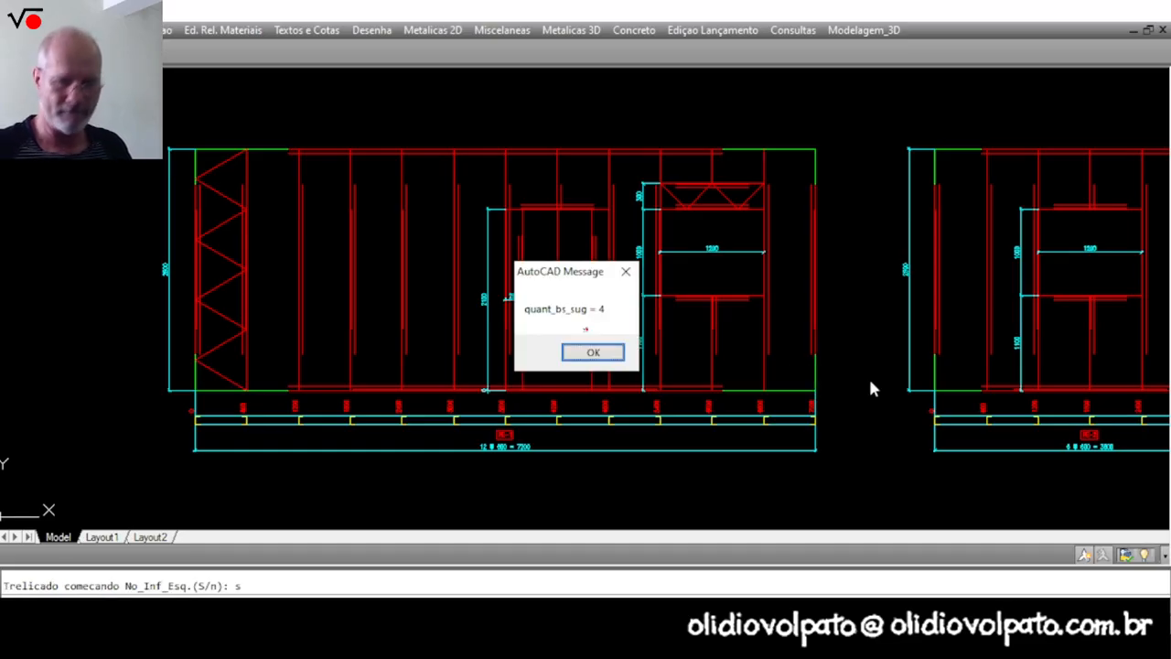
{"action": "key", "text": "Return"}
{"action": "type", "text": "4"}
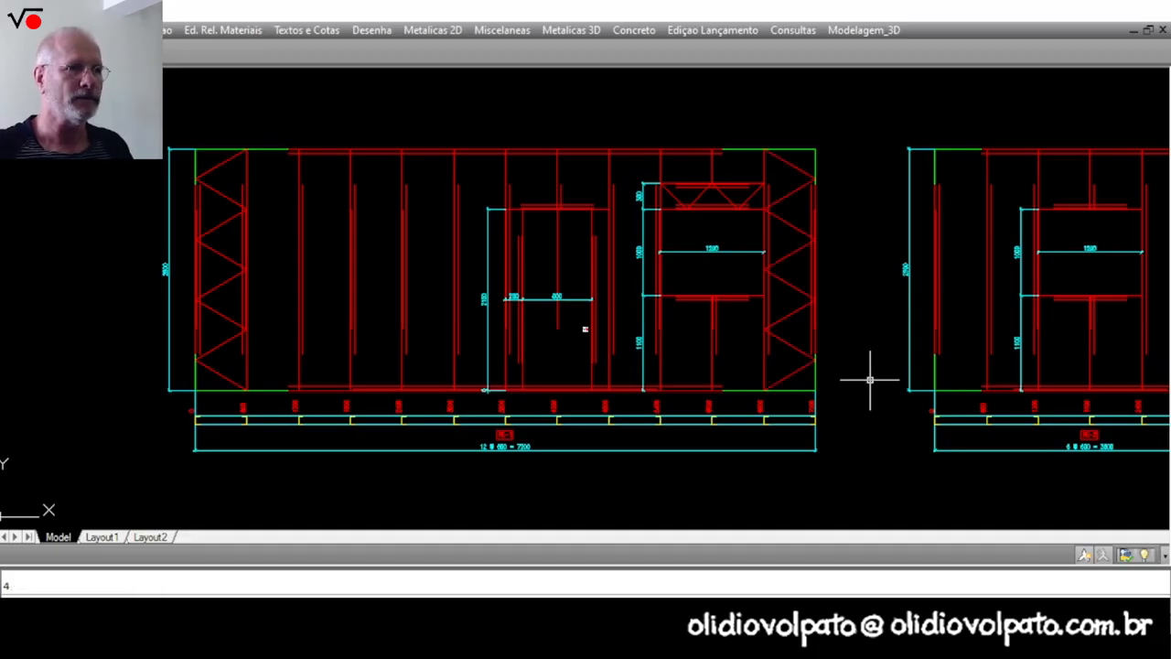
Add a lattice column between the last two studs at PE-2's right end, accepting the default lower-left start and suggested quantity.
{"action": "scroll", "coordinate": [884, 372], "scroll_direction": "down", "scroll_amount": 2}
{"action": "middle_click_drag", "start_coordinate": [915, 363], "coordinate": [710, 333]}
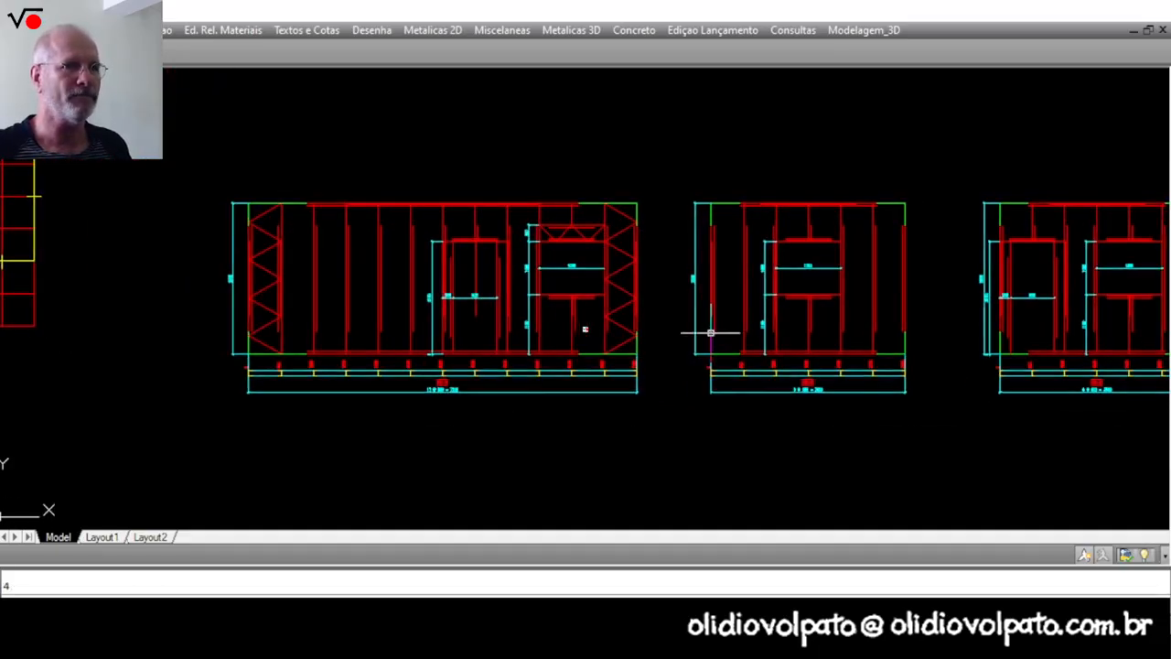
{"action": "scroll", "coordinate": [903, 319], "scroll_direction": "up", "scroll_amount": 3}
{"action": "middle_click_drag", "start_coordinate": [902, 318], "coordinate": [765, 409]}
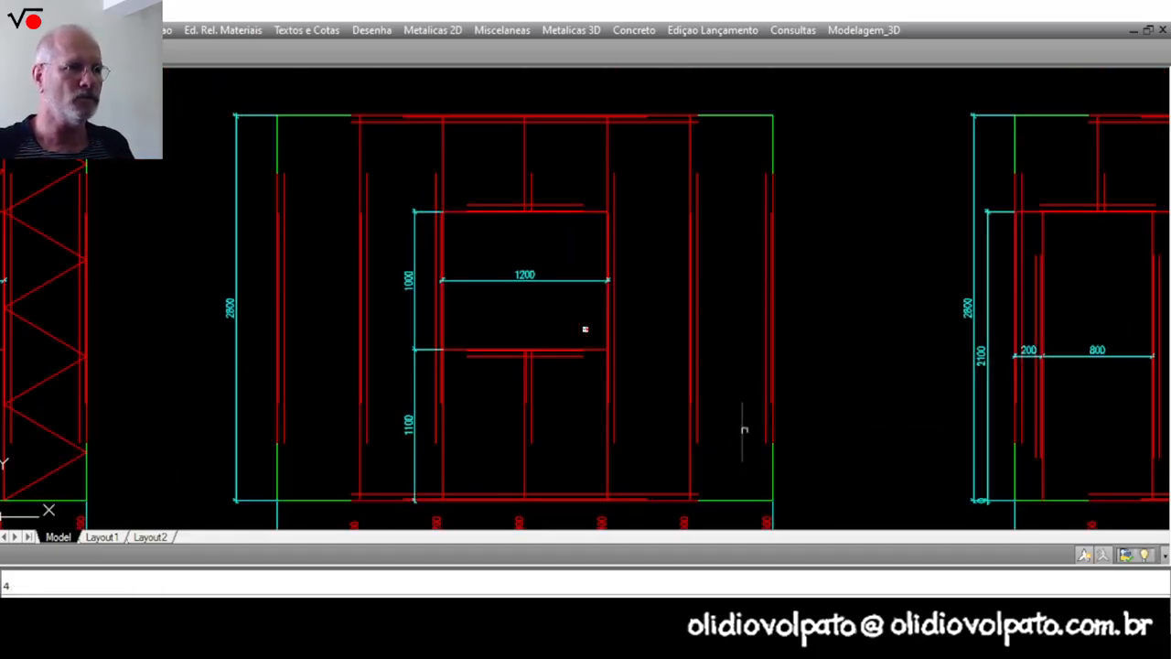
{"action": "right_click", "coordinate": [746, 435]}
{"action": "left_click", "coordinate": [796, 112]}
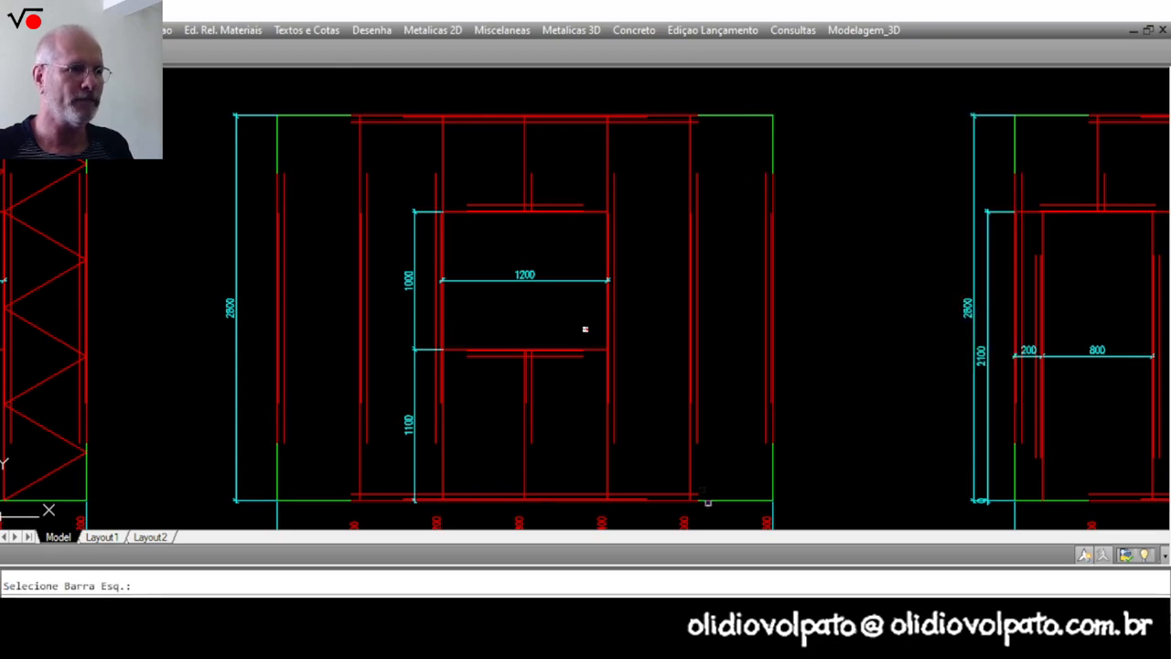
{"action": "left_click", "coordinate": [772, 474]}
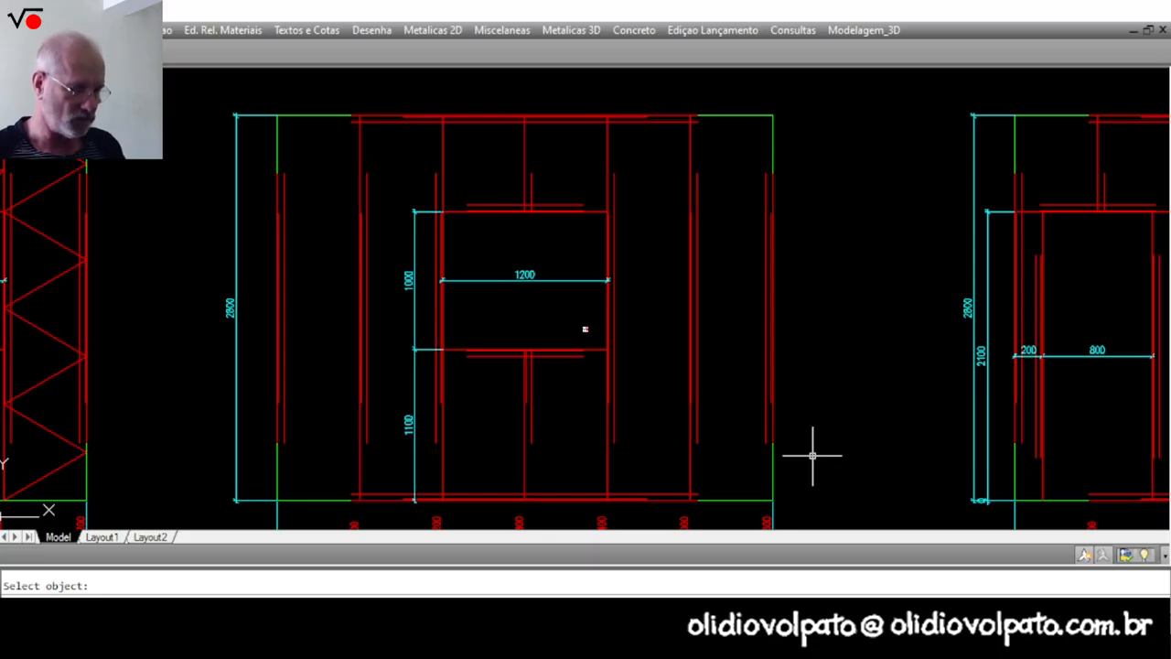
{"action": "key", "text": "Return"}
{"action": "key", "text": "Return"}
{"action": "key", "text": "Return"}
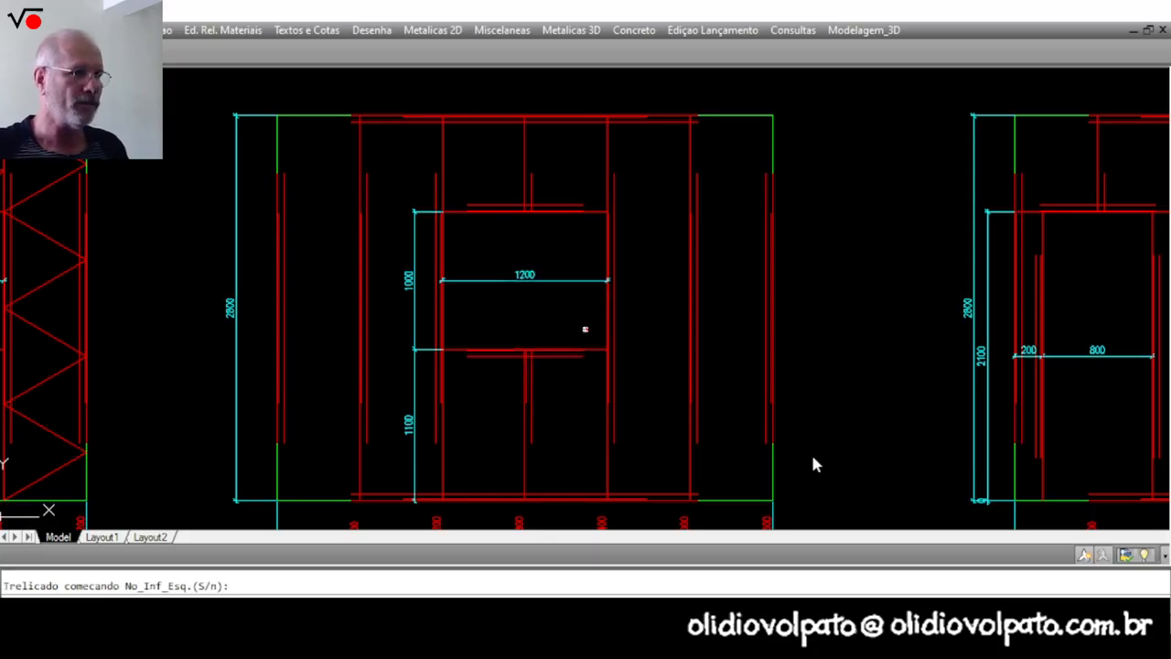
{"action": "key", "text": "Return"}
{"action": "key", "text": "Return"}
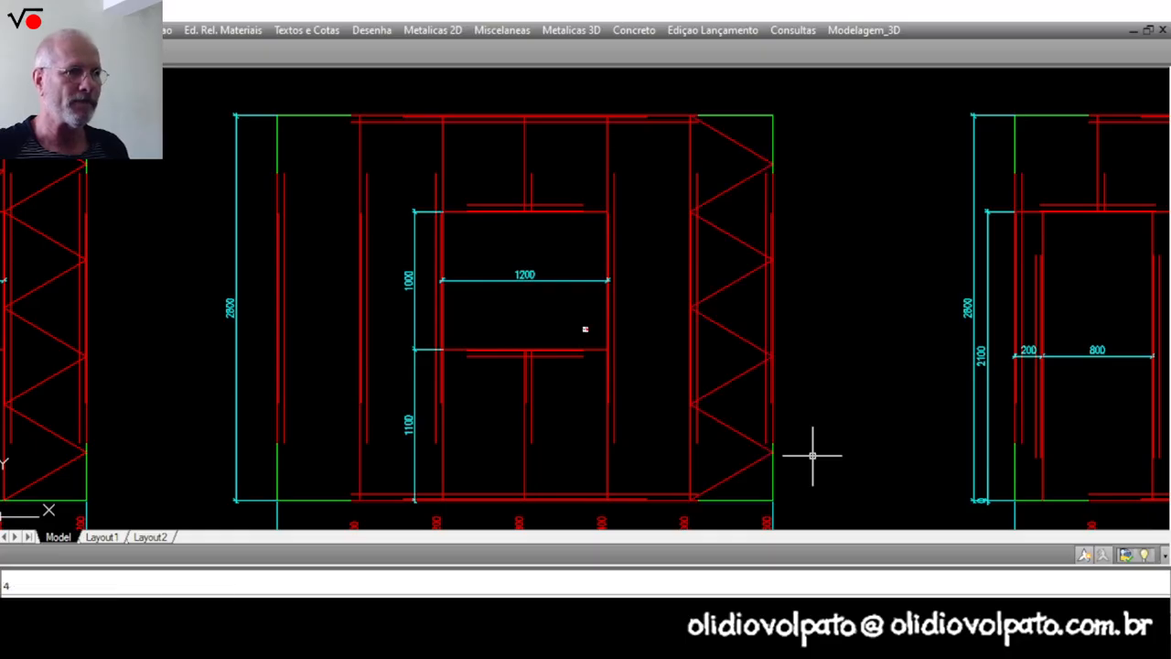
Add a lattice column in PE-3's rightmost bay, accepting the default lower-left start and the suggested quantity 4.
{"action": "scroll", "coordinate": [837, 332], "scroll_direction": "down", "scroll_amount": 3}
{"action": "scroll", "coordinate": [659, 221], "scroll_direction": "down", "scroll_amount": 2}
{"action": "scroll", "coordinate": [658, 221], "scroll_direction": "up", "scroll_amount": 3}
{"action": "right_click", "coordinate": [669, 222]}
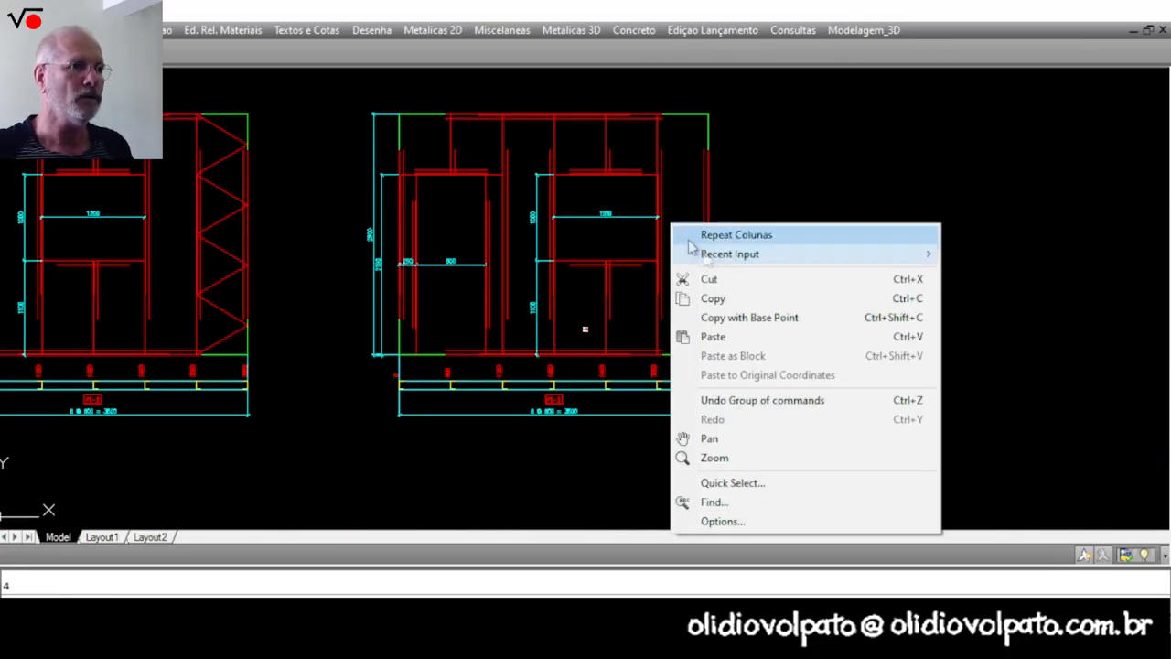
{"action": "left_click", "coordinate": [735, 236]}
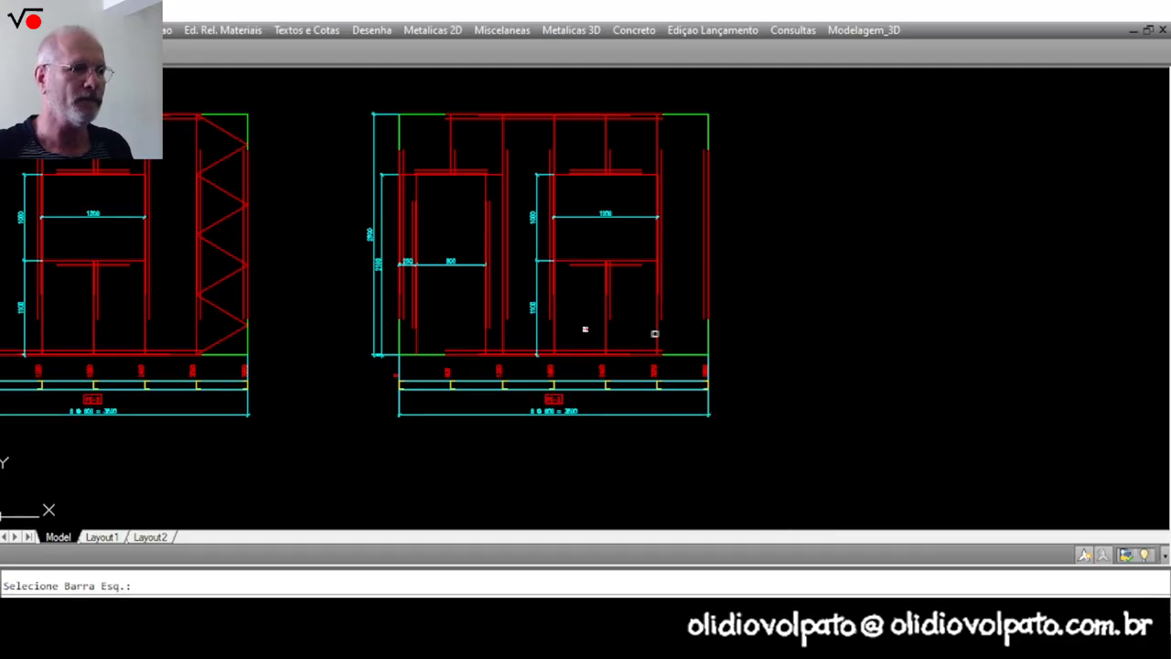
{"action": "left_click", "coordinate": [704, 330]}
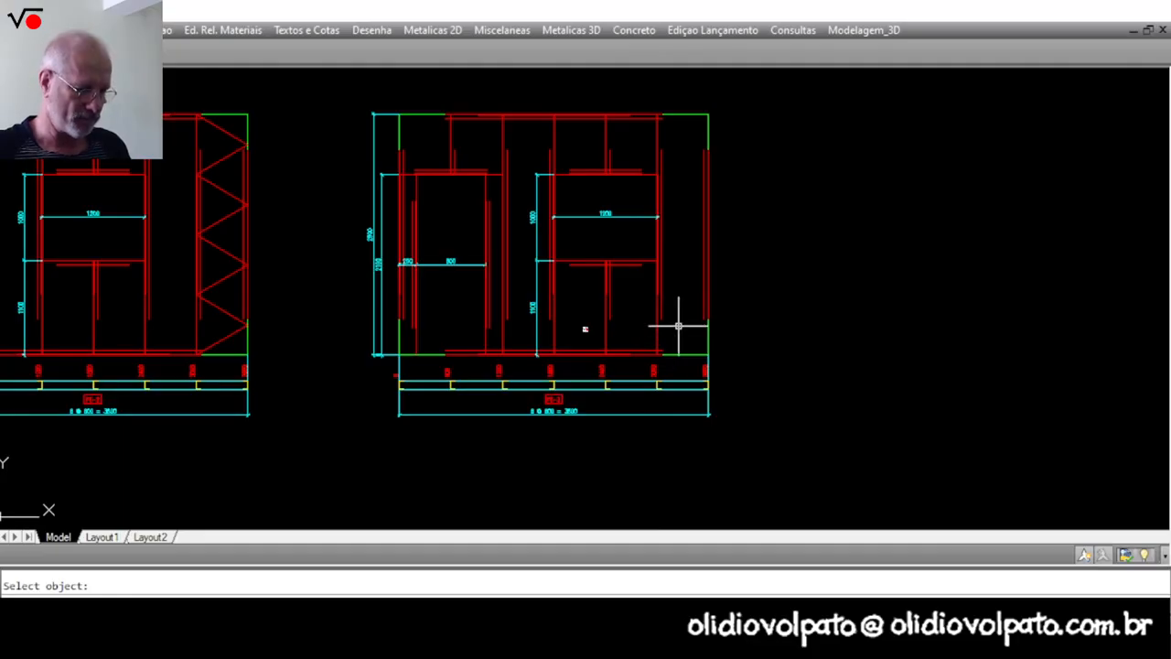
{"action": "key", "text": "Return"}
{"action": "key", "text": "Return"}
{"action": "key", "text": "Return"}
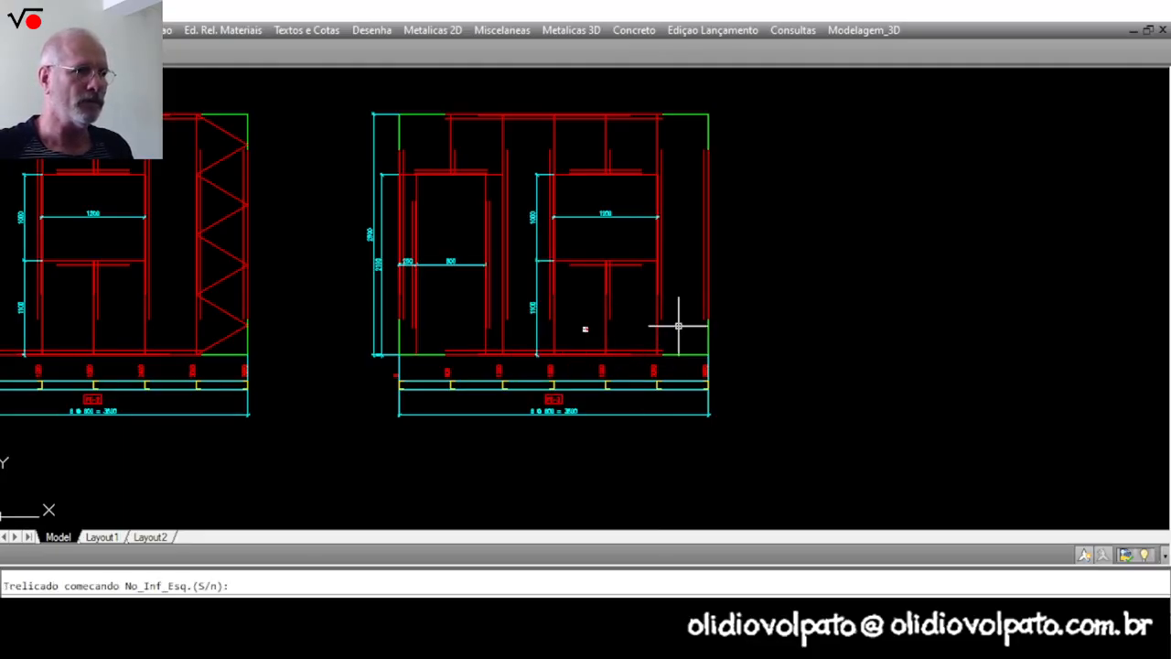
{"action": "key", "text": "Return"}
Add a Steel-Frame Bloqueador row at PE-1's mid-height lattice node level, from the stud at 600 to the stud at 5400.
{"action": "scroll", "coordinate": [789, 323], "scroll_direction": "down", "scroll_amount": 4}
{"action": "mouse_move", "coordinate": [569, 288]}
{"action": "middle_mouse_down"}
{"action": "mouse_move", "coordinate": [850, 283]}
{"action": "mouse_move", "coordinate": [796, 294]}
{"action": "middle_mouse_up"}
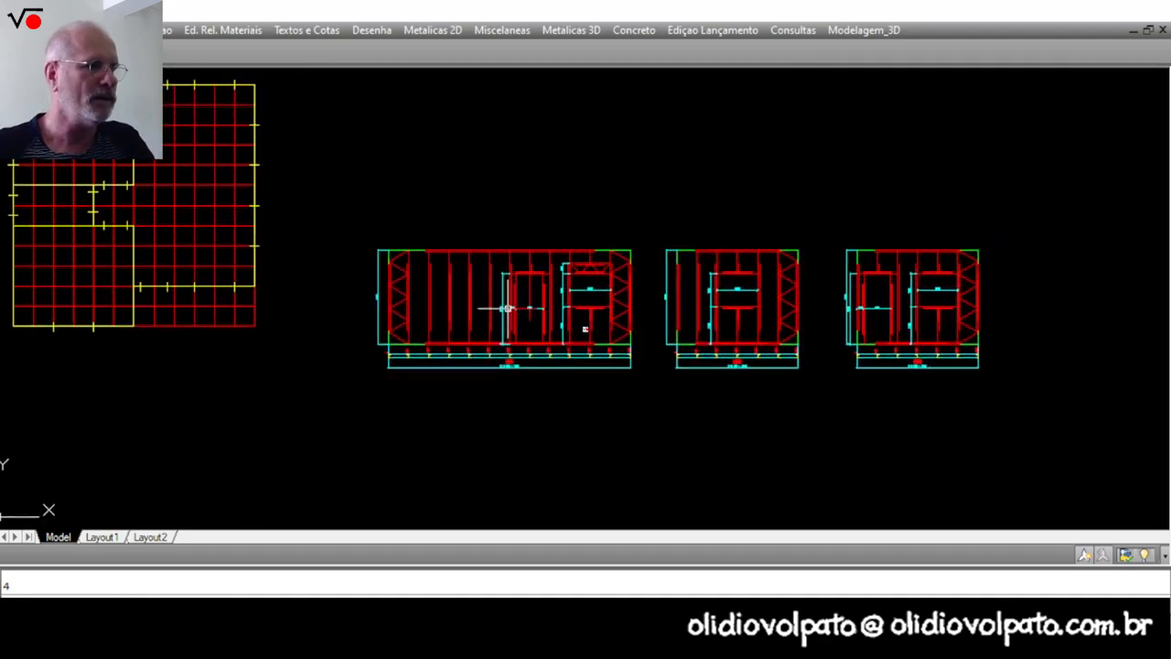
{"action": "scroll", "coordinate": [407, 308], "scroll_direction": "up", "scroll_amount": 6}
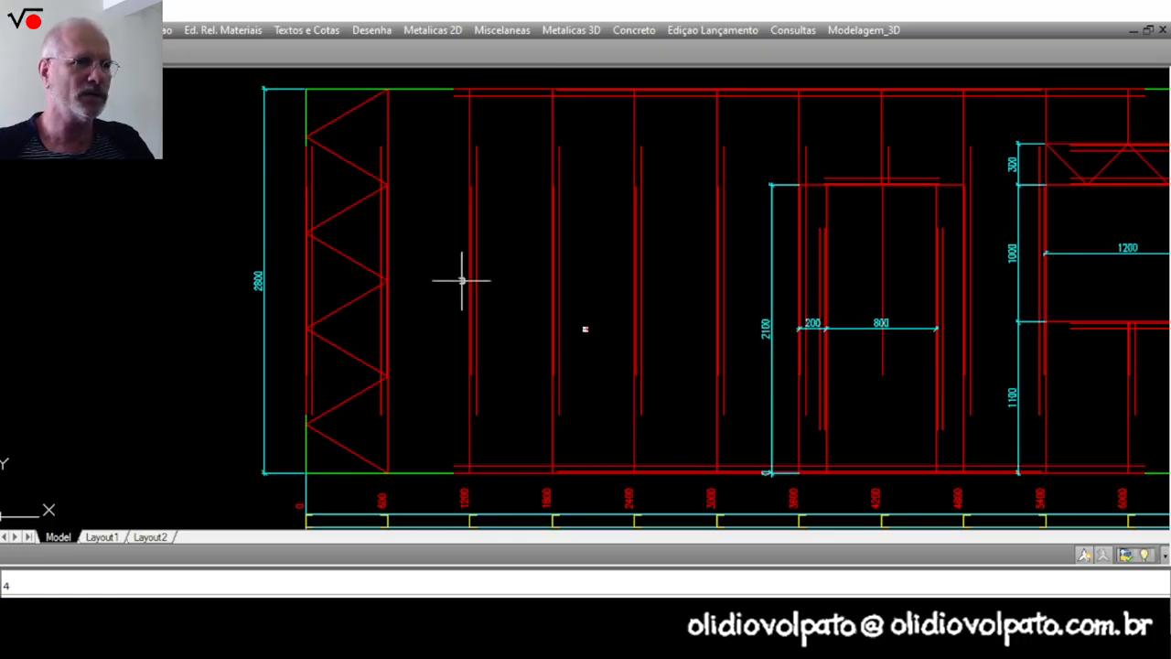
{"action": "middle_click_drag", "start_coordinate": [781, 288], "coordinate": [645, 296]}
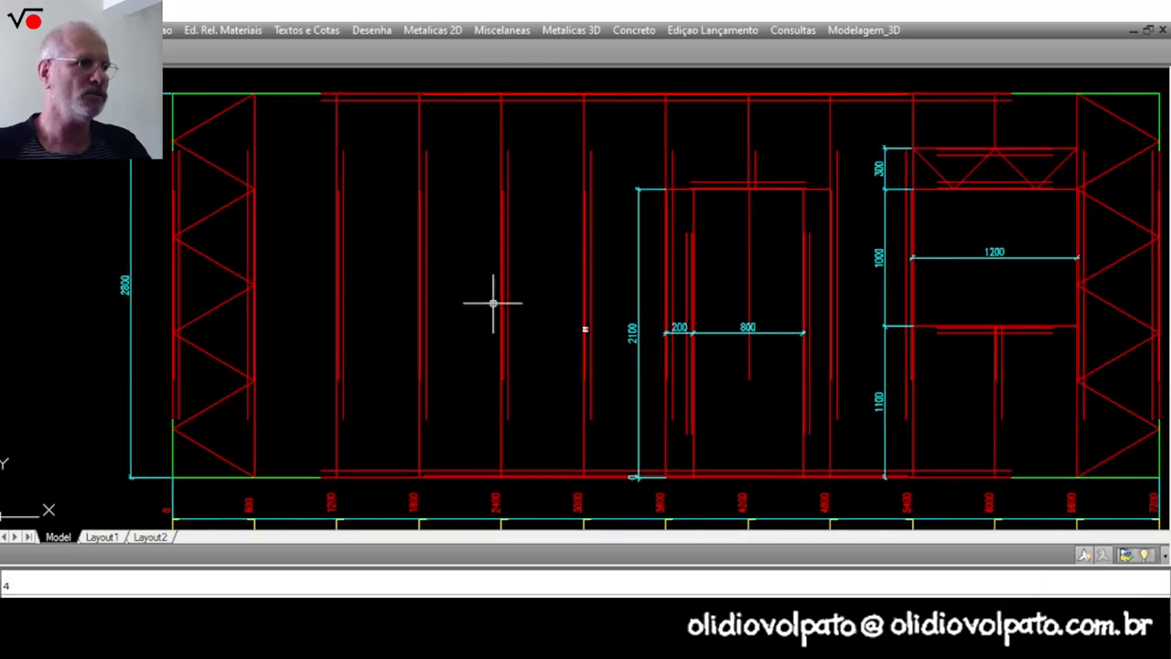
{"action": "left_click", "coordinate": [498, 33]}
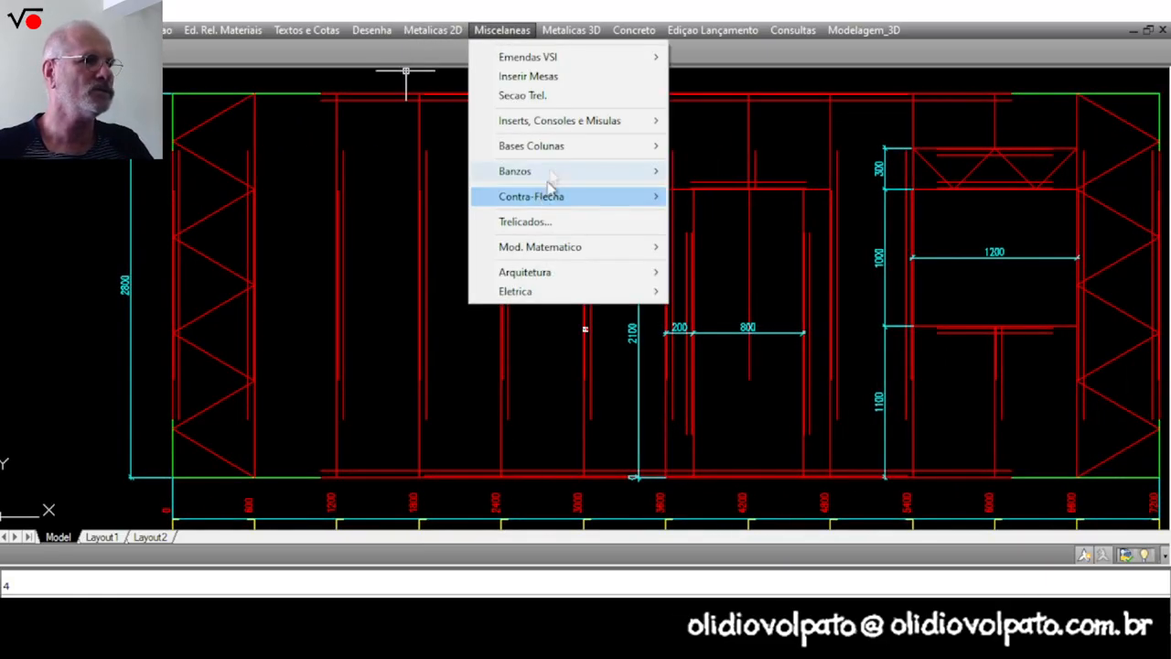
{"action": "mouse_move", "coordinate": [423, 31]}
{"action": "mouse_move", "coordinate": [497, 201]}
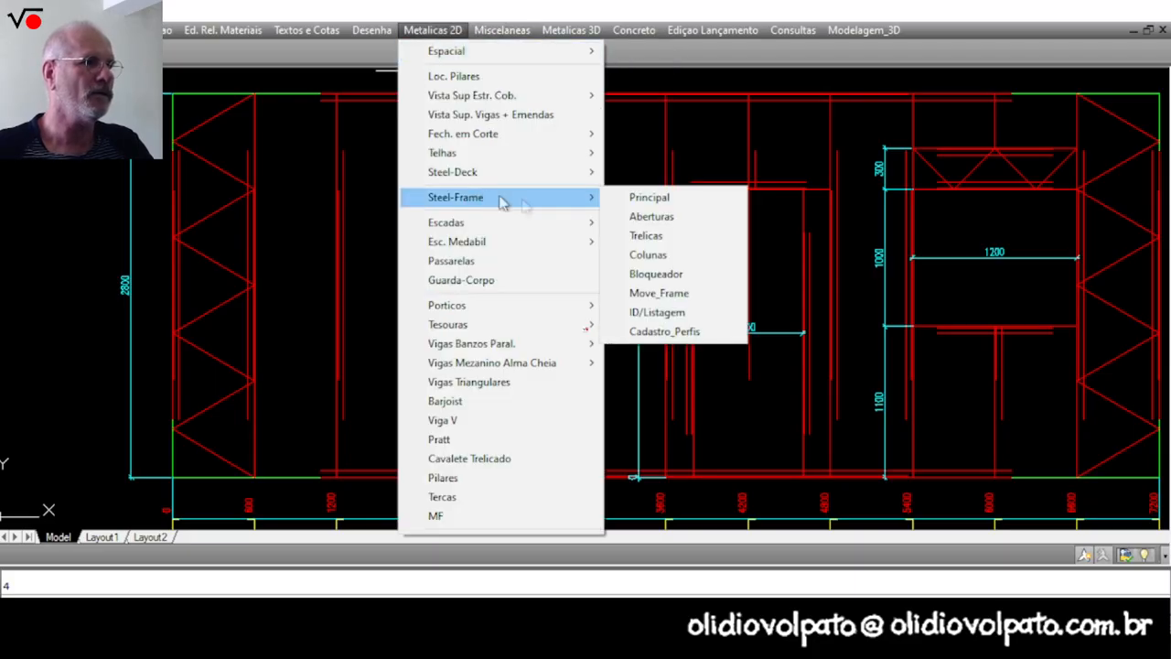
{"action": "left_click", "coordinate": [655, 274]}
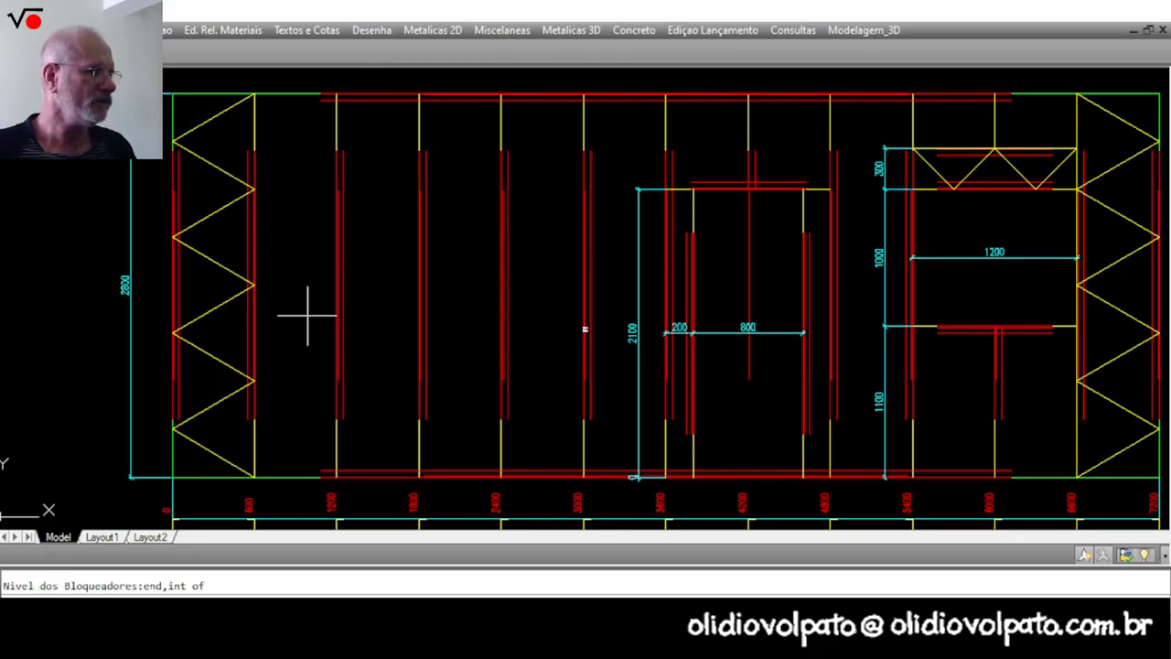
{"action": "middle_click_drag", "start_coordinate": [288, 356], "coordinate": [274, 327]}
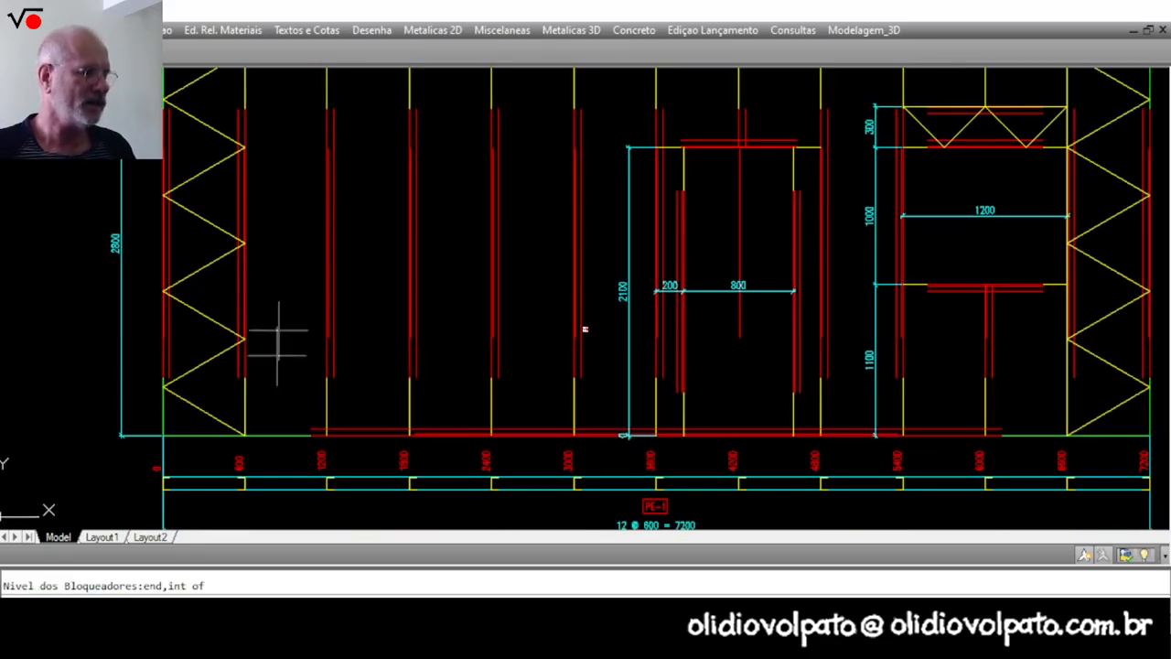
{"action": "left_click", "coordinate": [247, 411]}
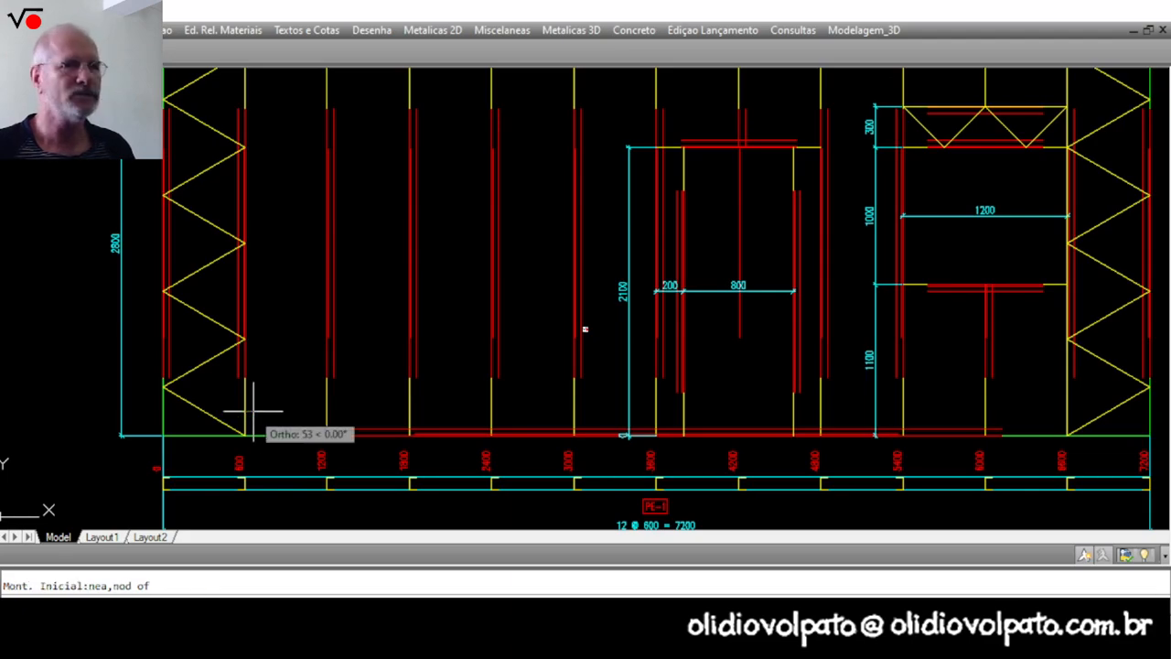
{"action": "left_click", "coordinate": [903, 403]}
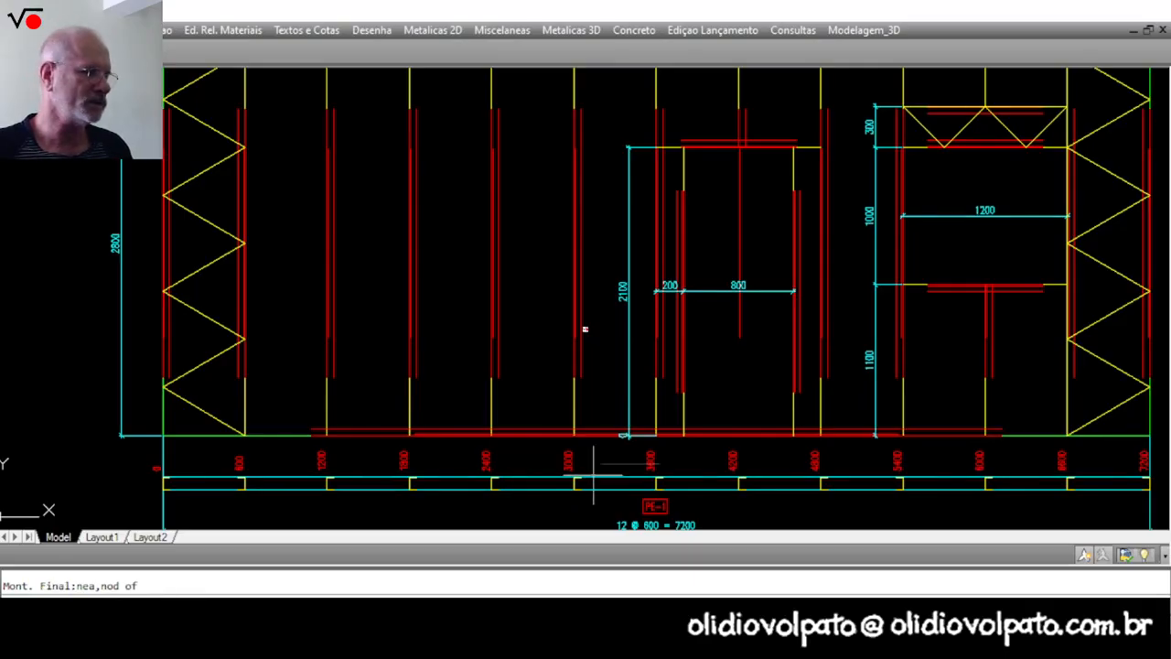
{"action": "left_click", "coordinate": [526, 488]}
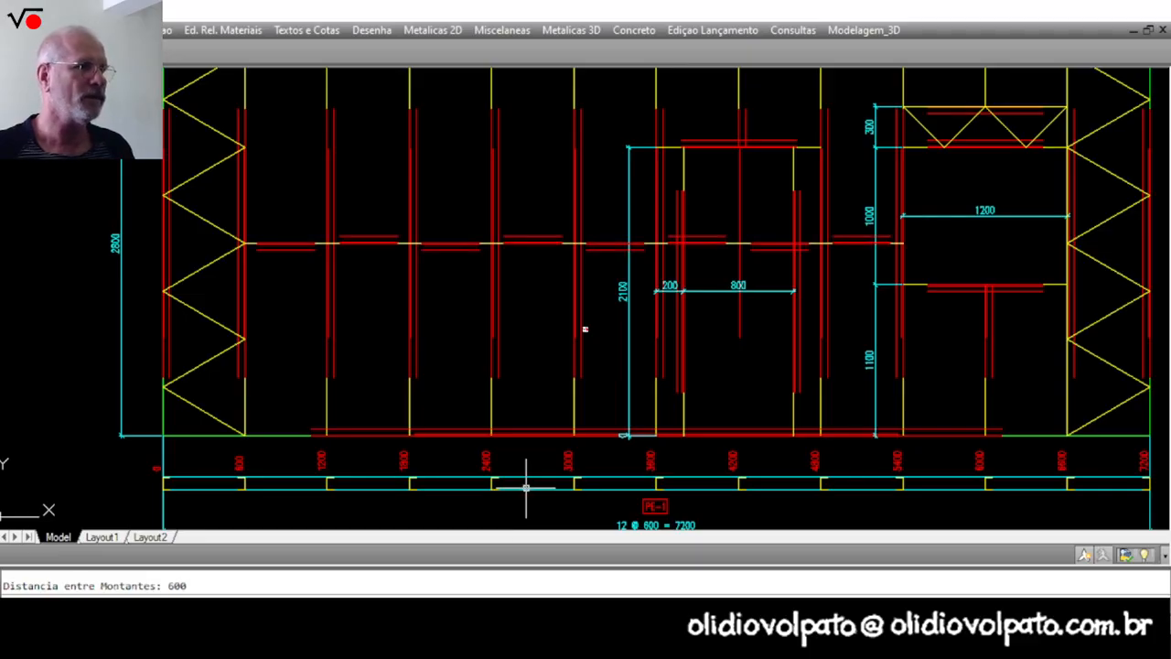
{"action": "key", "text": "Escape"}
{"action": "type", "text": "e"}
{"action": "key", "text": "Return"}
{"action": "key", "text": "Escape"}
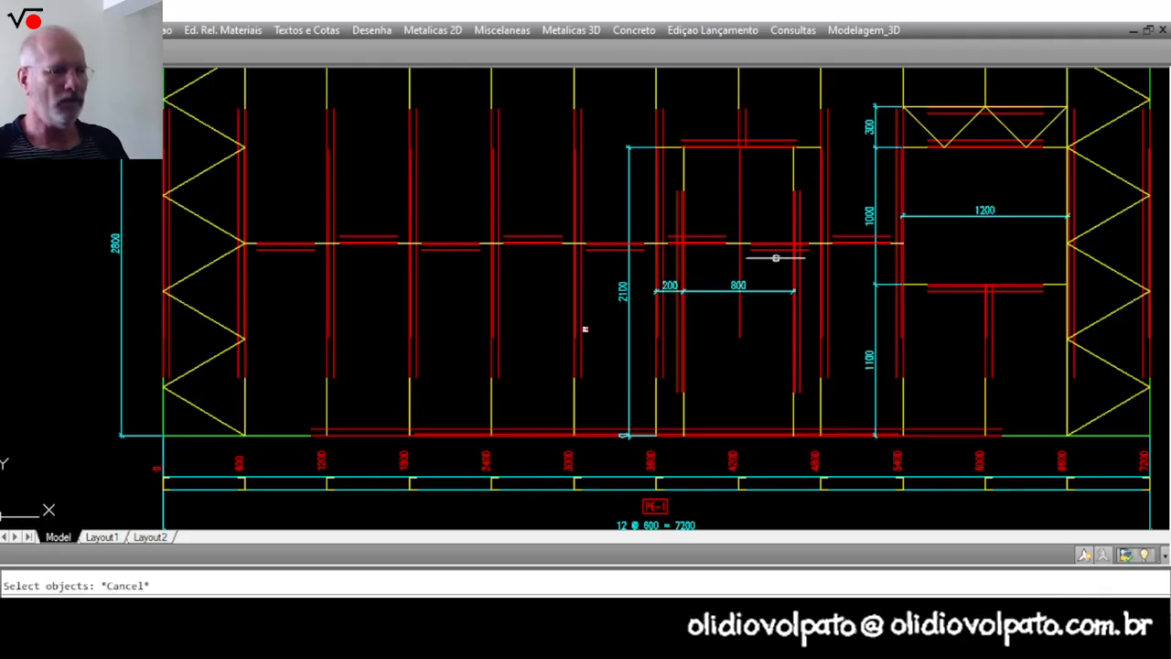
Trim the blockers out of PE-1's 800 mm door opening, using both door jambs as cutting edges.
{"action": "type", "text": "tr"}
{"action": "key", "text": "Return"}
{"action": "left_click", "coordinate": [793, 174]}
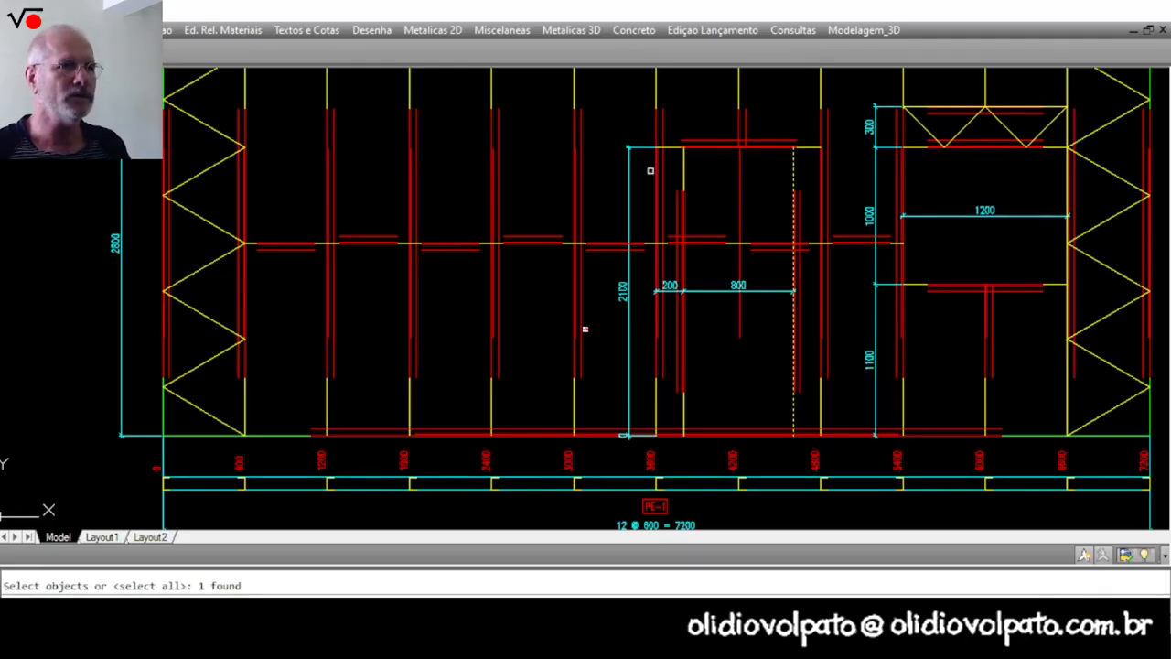
{"action": "left_click", "coordinate": [683, 170]}
{"action": "key", "text": "Return"}
{"action": "left_click", "coordinate": [770, 249]}
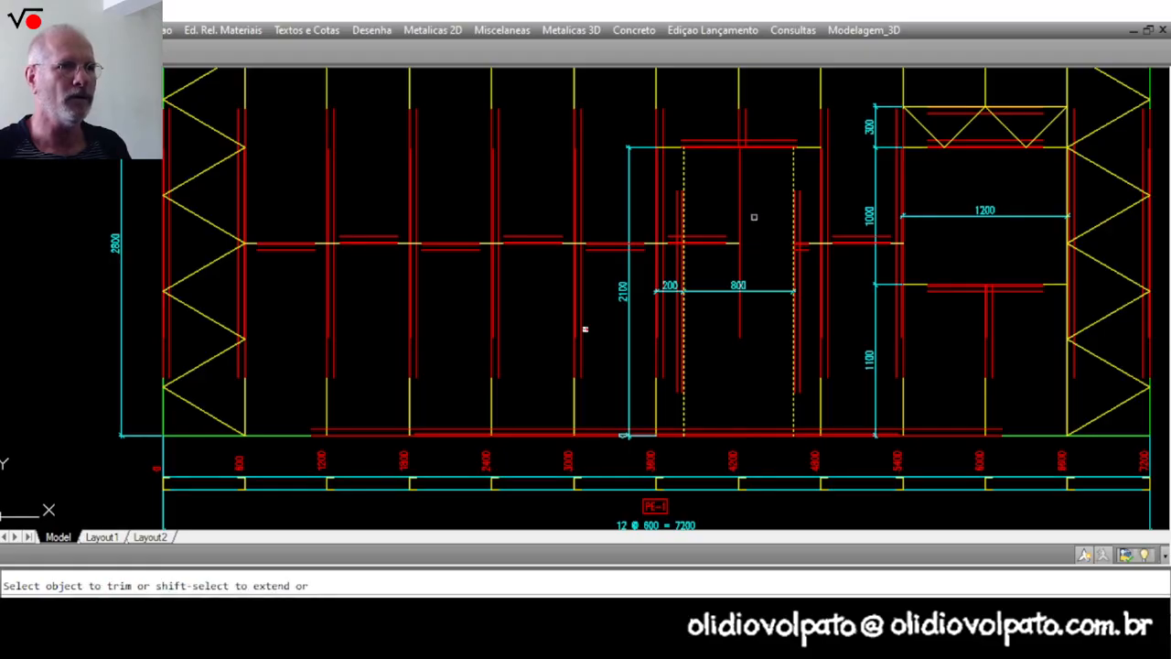
{"action": "left_click", "coordinate": [702, 243]}
{"action": "key", "text": "Escape"}
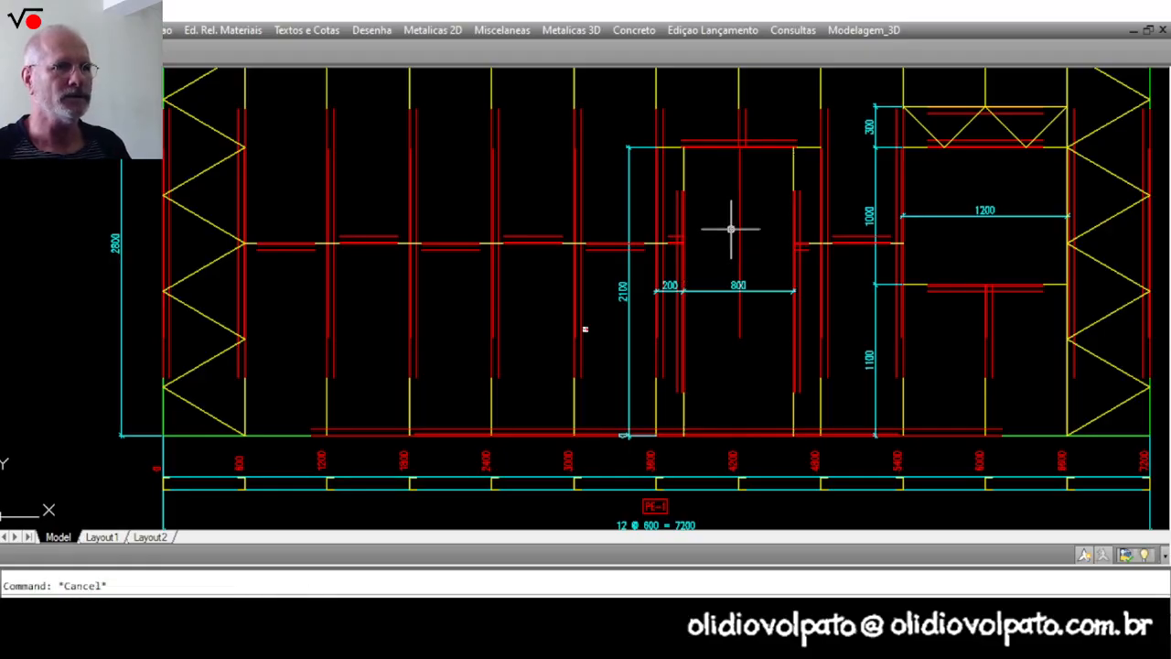
Erase the leftover vertical stud line inside PE-1's door opening.
{"action": "type", "text": "e"}
{"action": "key", "text": "Return"}
{"action": "left_click", "coordinate": [748, 214]}
{"action": "left_click", "coordinate": [704, 229]}
{"action": "key", "text": "Return"}
{"action": "scroll", "coordinate": [732, 239], "scroll_direction": "down", "scroll_amount": 2}
{"action": "scroll", "coordinate": [733, 273], "scroll_direction": "up", "scroll_amount": 2}
{"action": "scroll", "coordinate": [732, 272], "scroll_direction": "down", "scroll_amount": 1}
{"action": "key", "text": "Escape"}
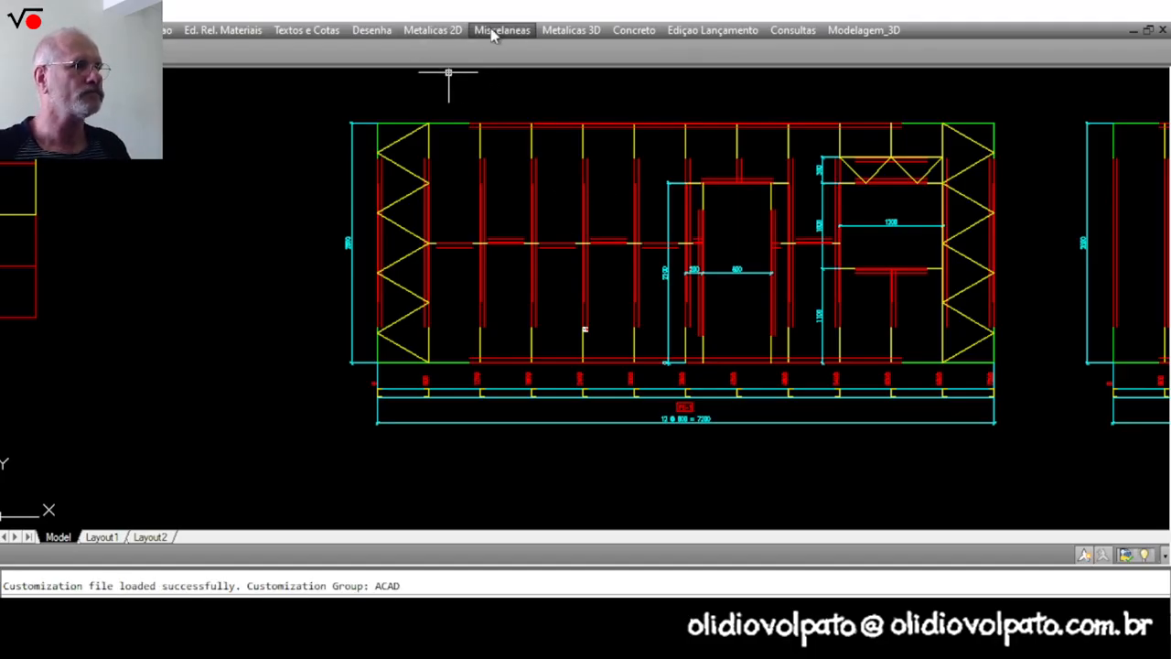
Add Steel-Frame Contrav. X-braces above and below the blocker row in PE-1, between the studs at 1800 and 3000.
{"action": "left_click", "coordinate": [432, 30]}
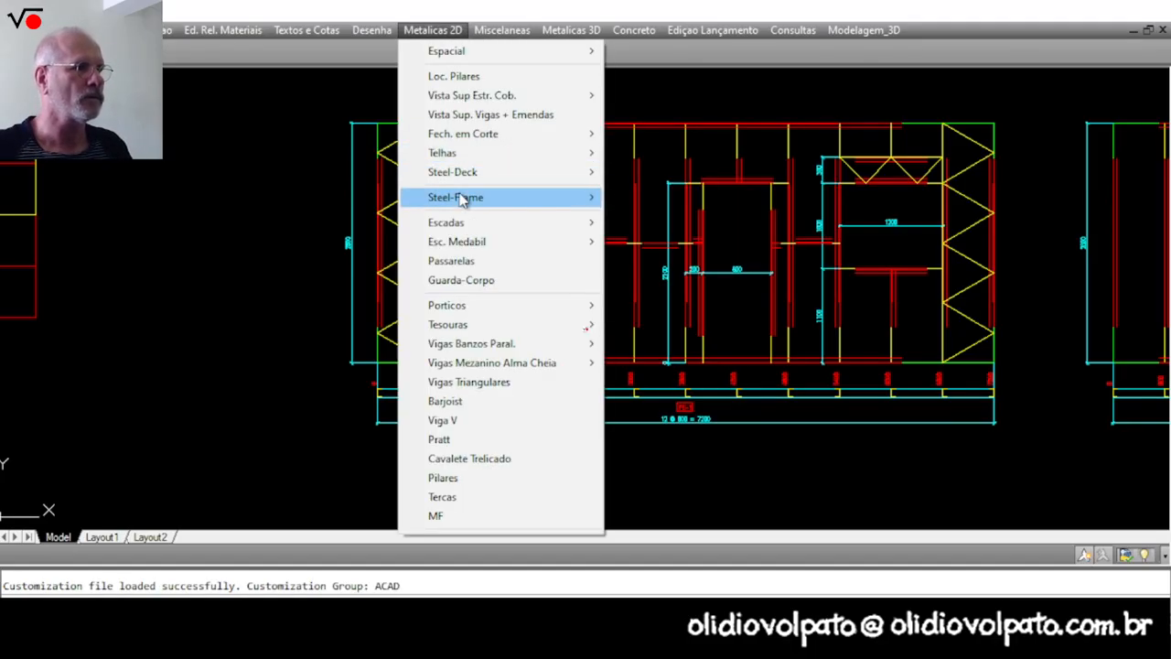
{"action": "mouse_move", "coordinate": [523, 200]}
{"action": "left_click", "coordinate": [648, 293]}
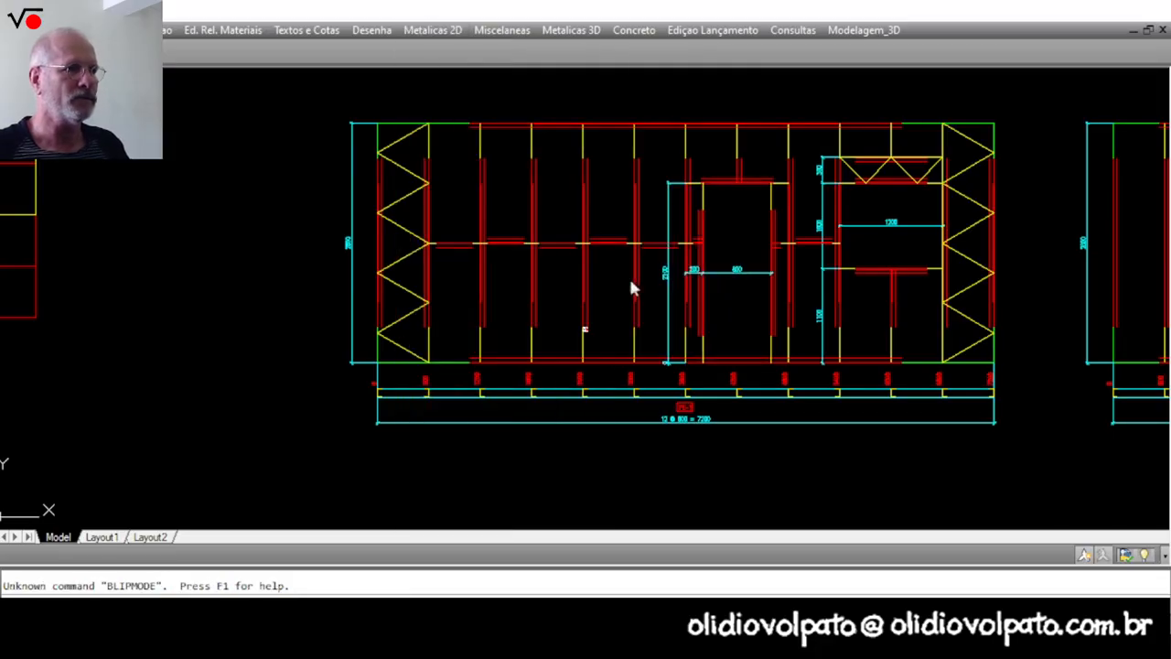
{"action": "scroll", "coordinate": [537, 139], "scroll_direction": "up", "scroll_amount": 2}
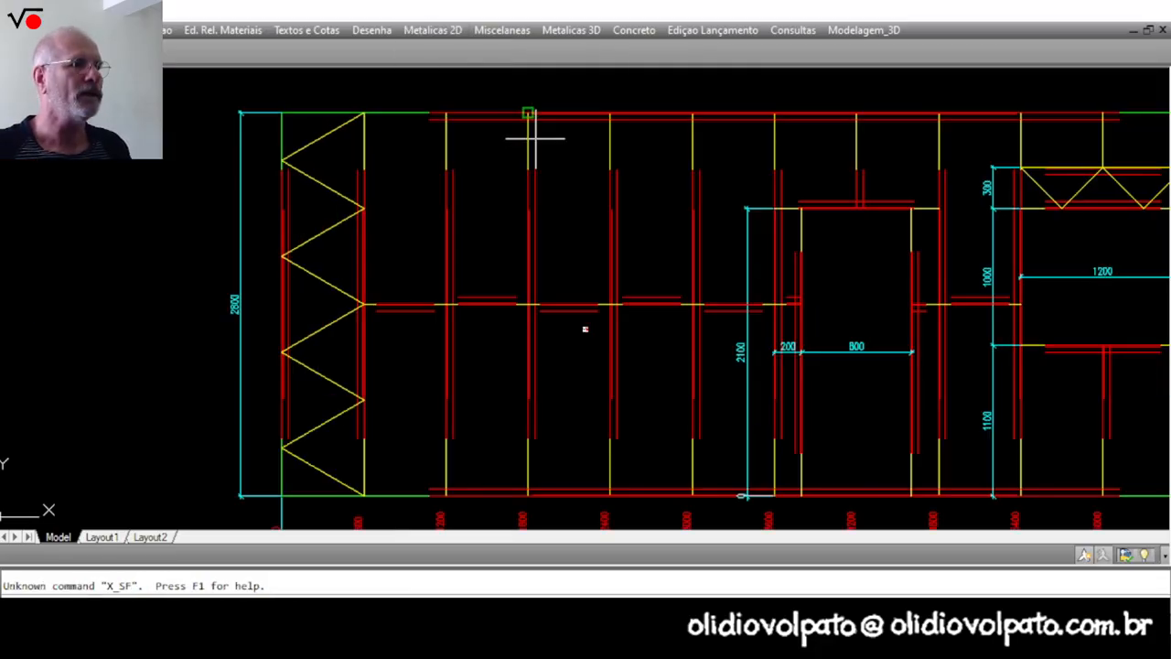
{"action": "scroll", "coordinate": [585, 327], "scroll_direction": "up", "scroll_amount": 3}
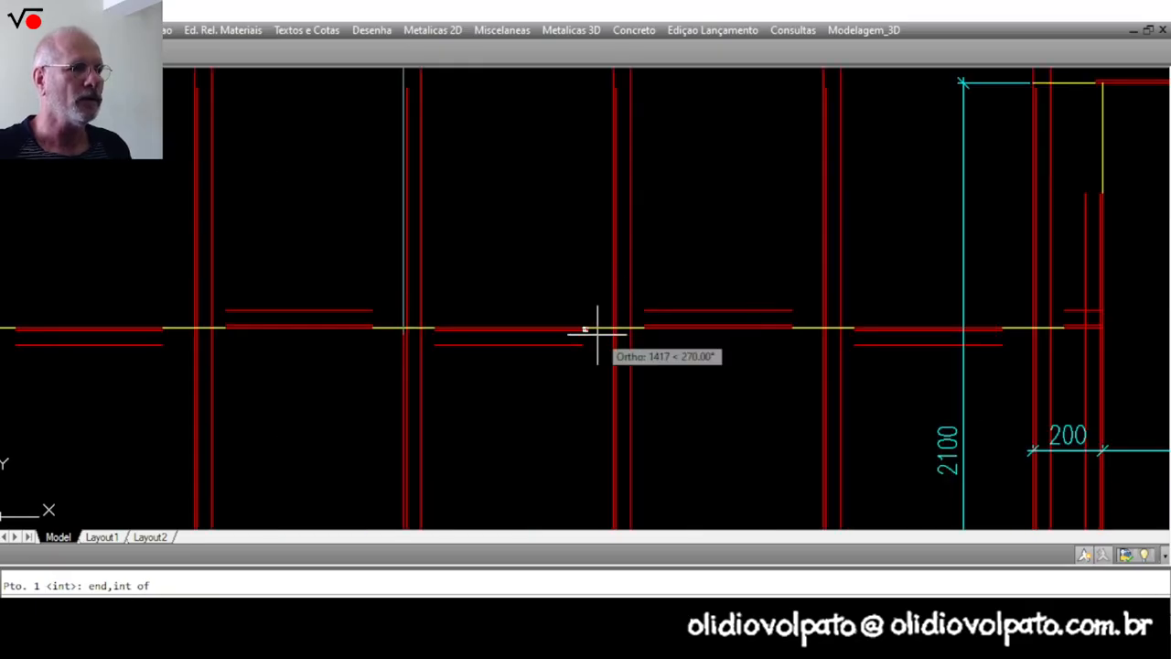
{"action": "scroll", "coordinate": [762, 337], "scroll_direction": "down", "scroll_amount": 4}
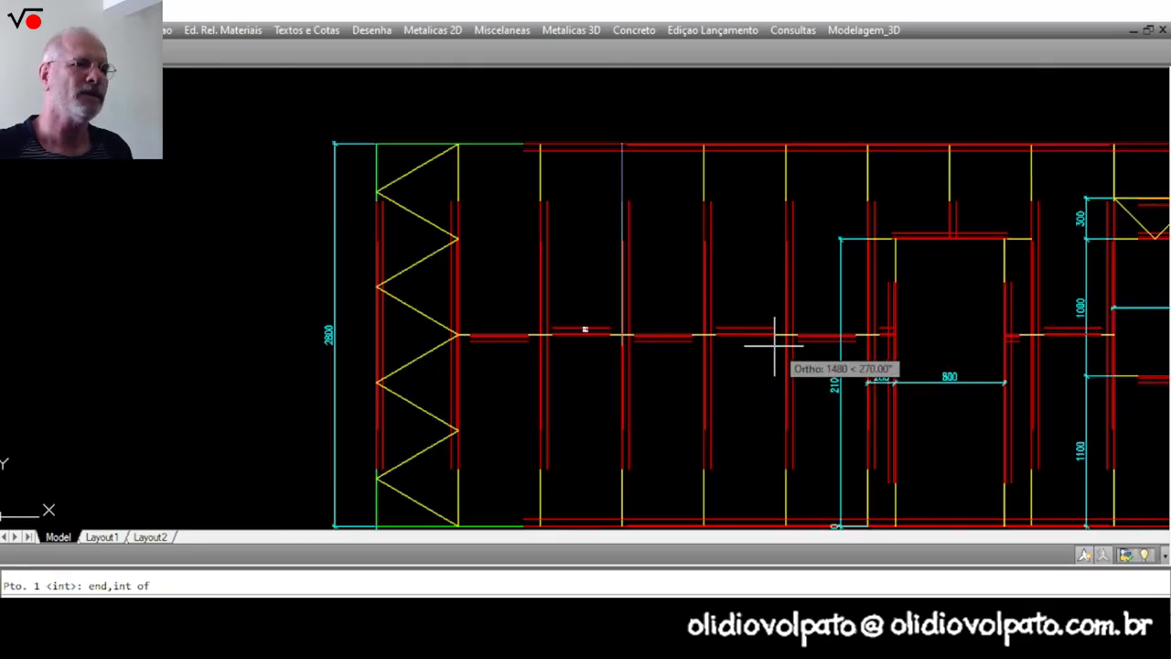
{"action": "scroll", "coordinate": [771, 339], "scroll_direction": "up", "scroll_amount": 2}
{"action": "left_click", "coordinate": [783, 329]}
{"action": "scroll", "coordinate": [783, 329], "scroll_direction": "down", "scroll_amount": 5}
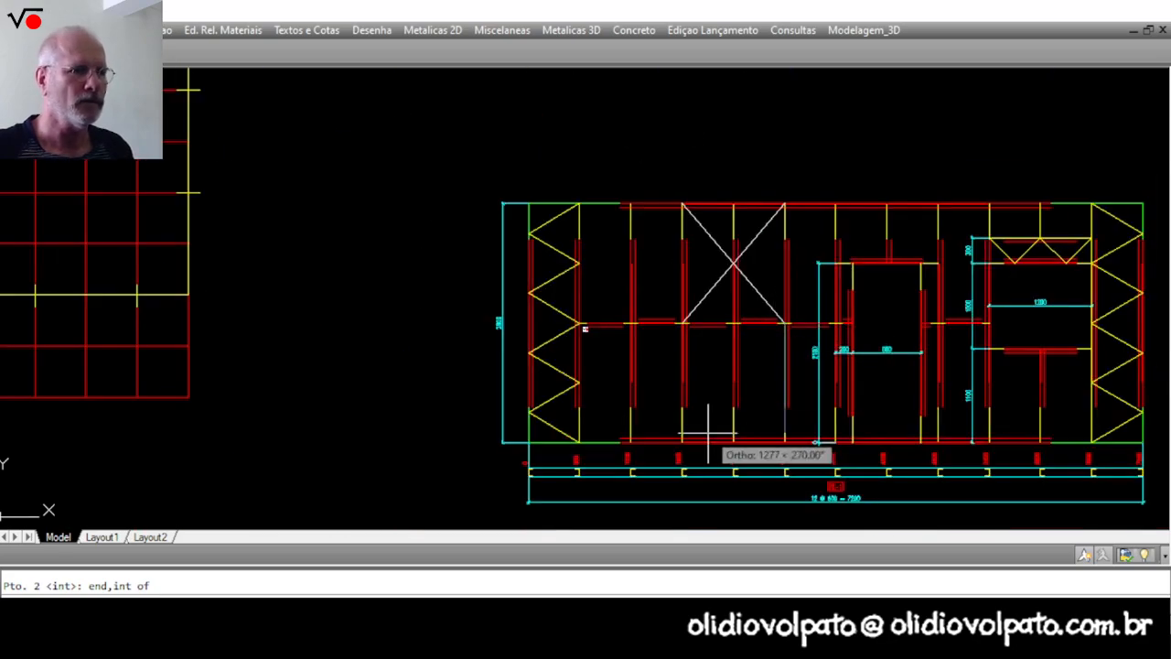
{"action": "scroll", "coordinate": [677, 430], "scroll_direction": "up", "scroll_amount": 3}
{"action": "scroll", "coordinate": [695, 423], "scroll_direction": "down", "scroll_amount": 4}
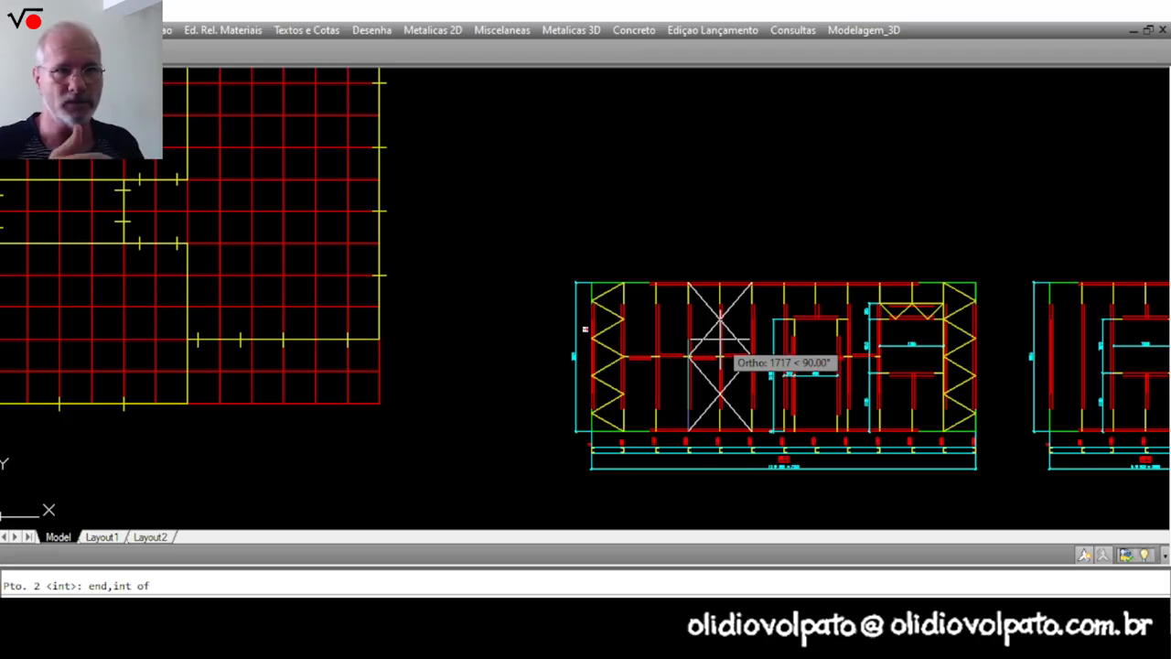
{"action": "key", "text": "Escape"}
{"action": "scroll", "coordinate": [758, 330], "scroll_direction": "down", "scroll_amount": 3}
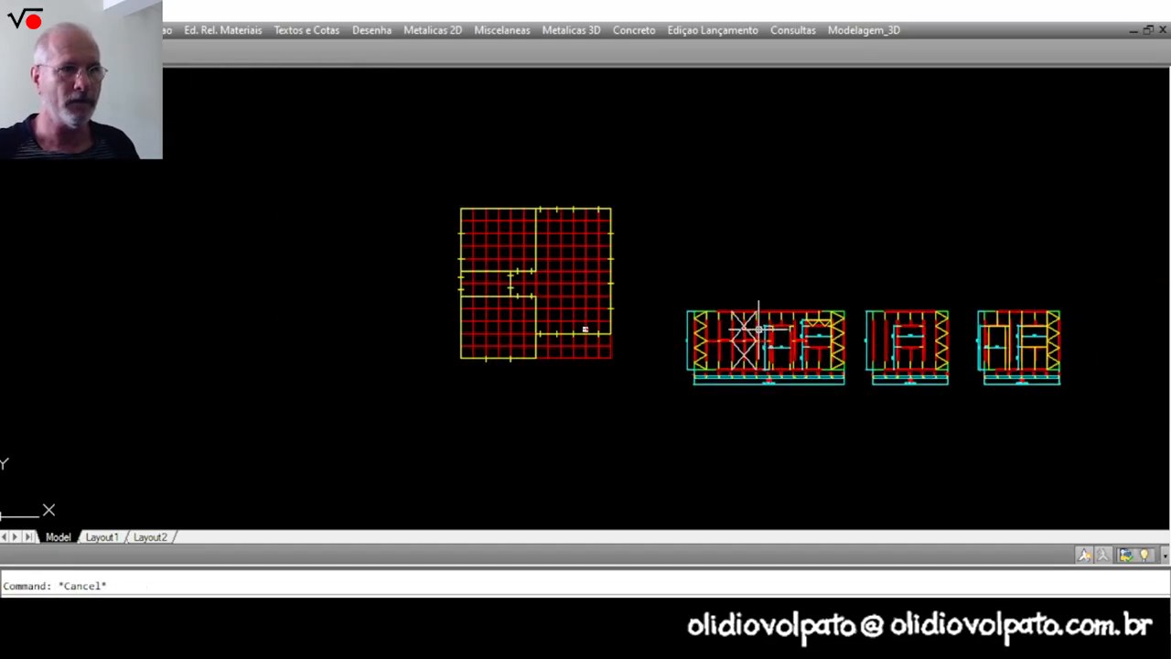
{"action": "key", "text": "ctrl+z"}
Add a Steel-Frame Bloqueador row at PE-2's mid-height lattice node level, from the stud at 0 to the stud at 3600.
{"action": "scroll", "coordinate": [834, 346], "scroll_direction": "up", "scroll_amount": 2}
{"action": "middle_click_drag", "start_coordinate": [835, 346], "coordinate": [883, 344]}
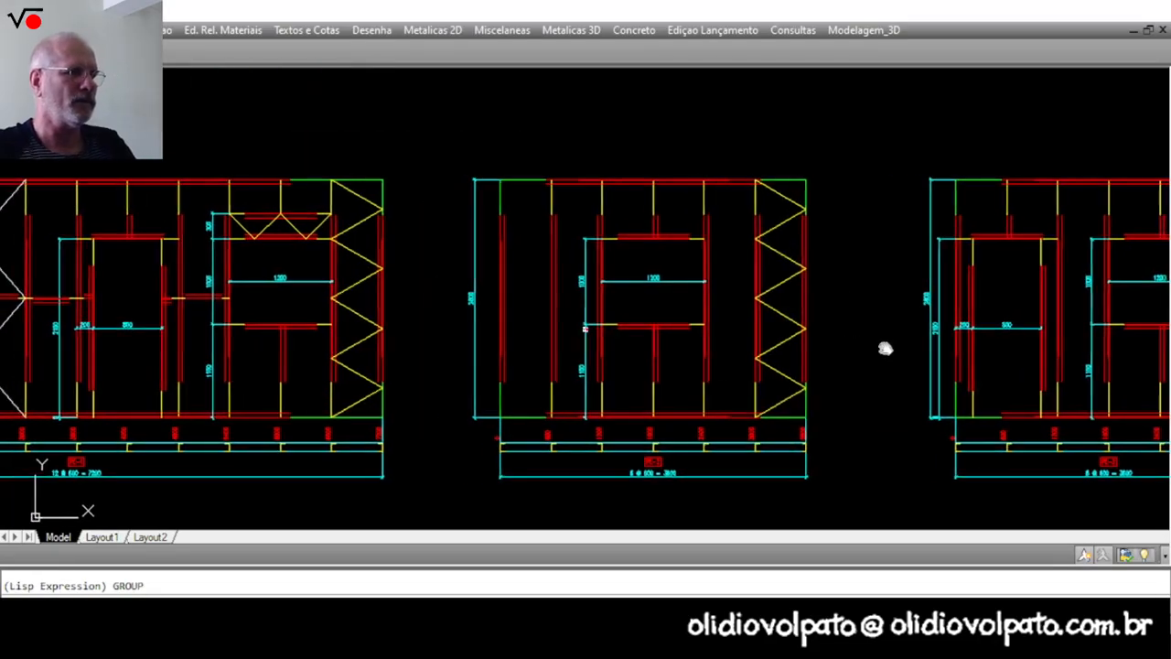
{"action": "scroll", "coordinate": [865, 332], "scroll_direction": "down", "scroll_amount": 1}
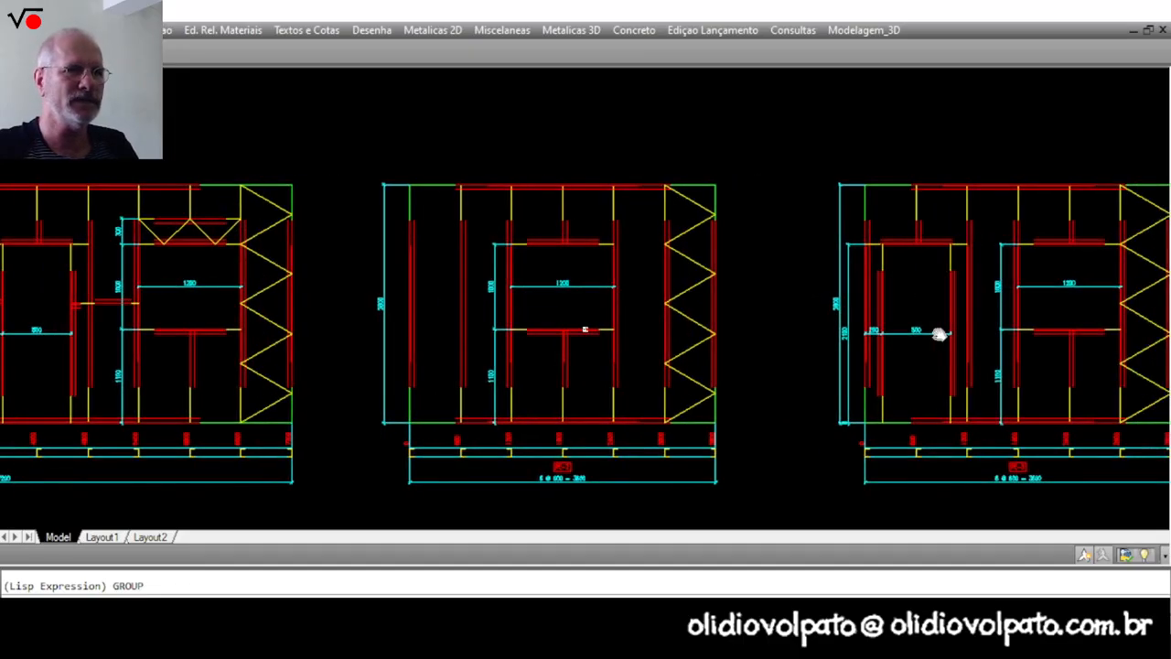
{"action": "scroll", "coordinate": [1015, 327], "scroll_direction": "up", "scroll_amount": 1}
{"action": "left_click", "coordinate": [438, 31]}
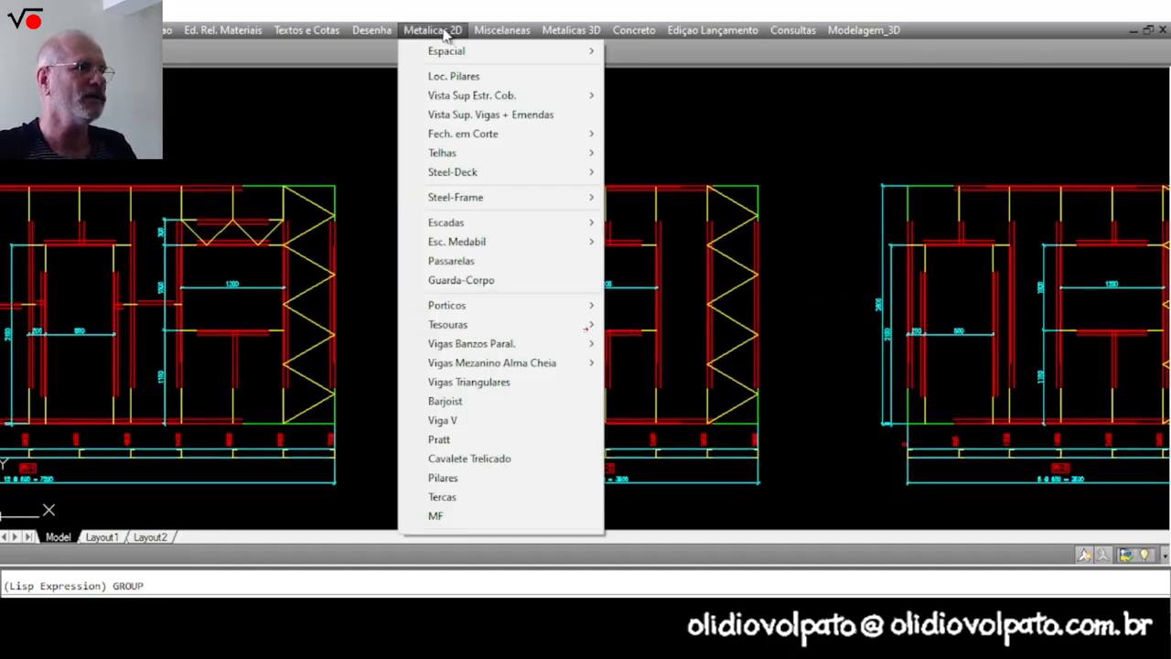
{"action": "mouse_move", "coordinate": [469, 201]}
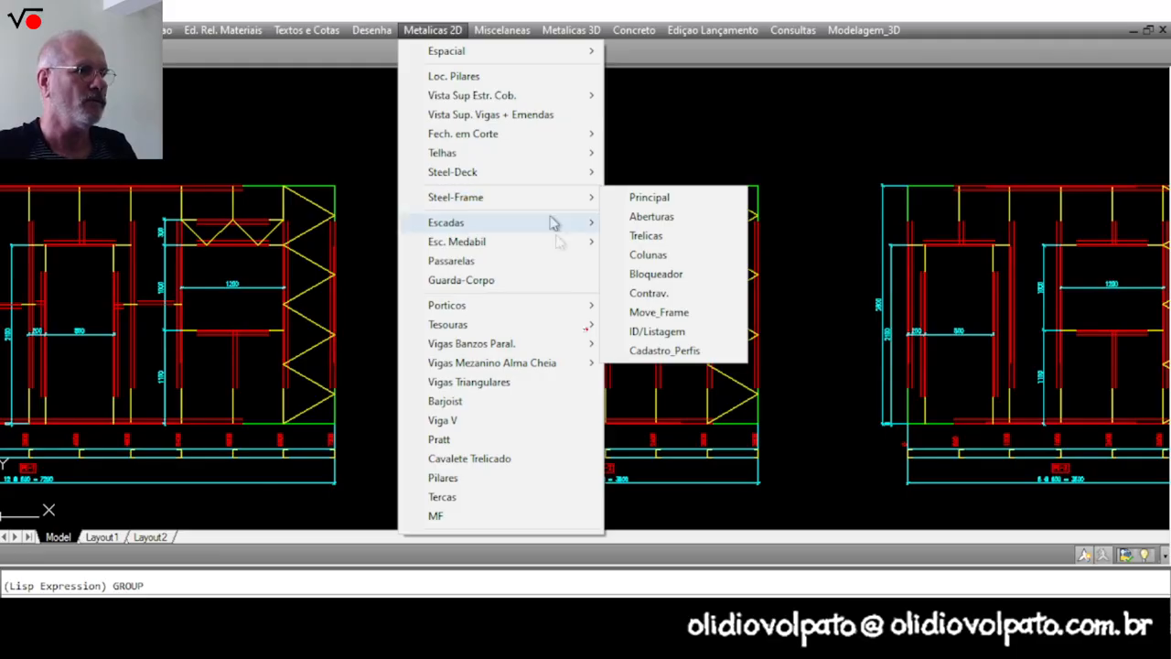
{"action": "left_click", "coordinate": [640, 274]}
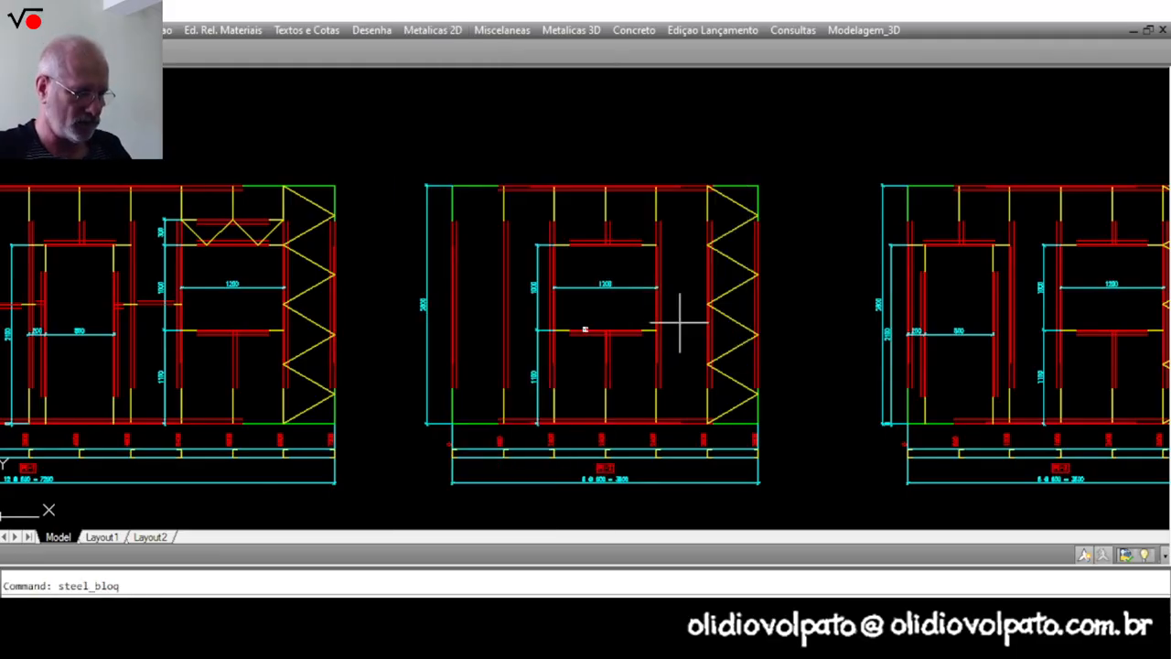
{"action": "left_click", "coordinate": [720, 297]}
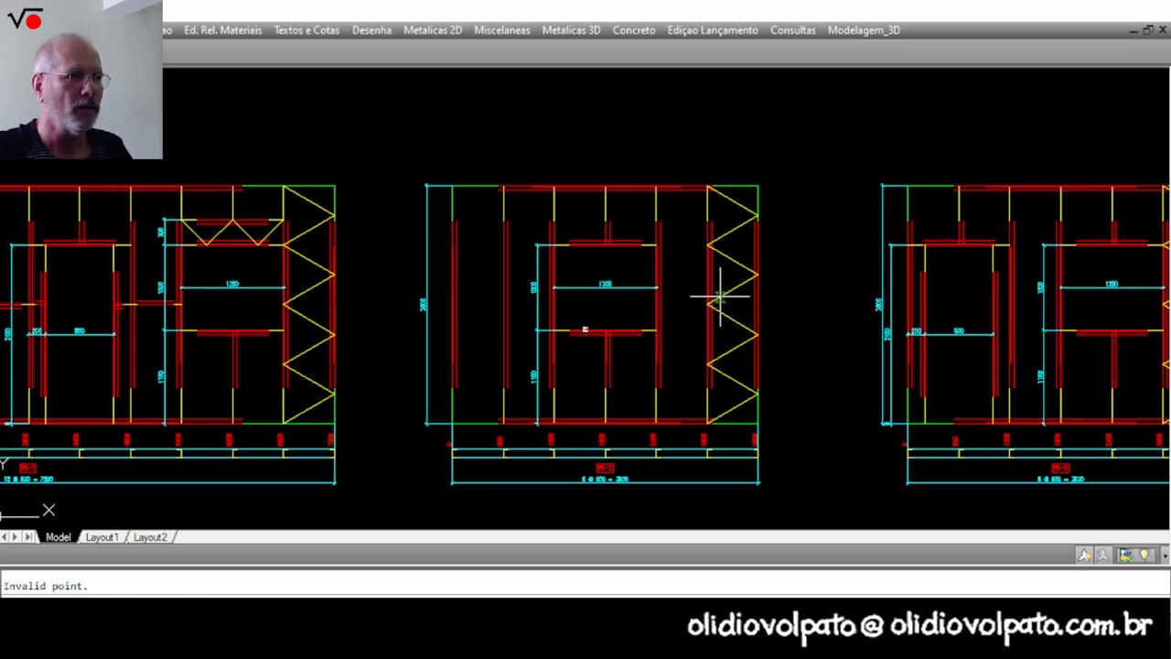
{"action": "scroll", "coordinate": [719, 297], "scroll_direction": "up", "scroll_amount": 4}
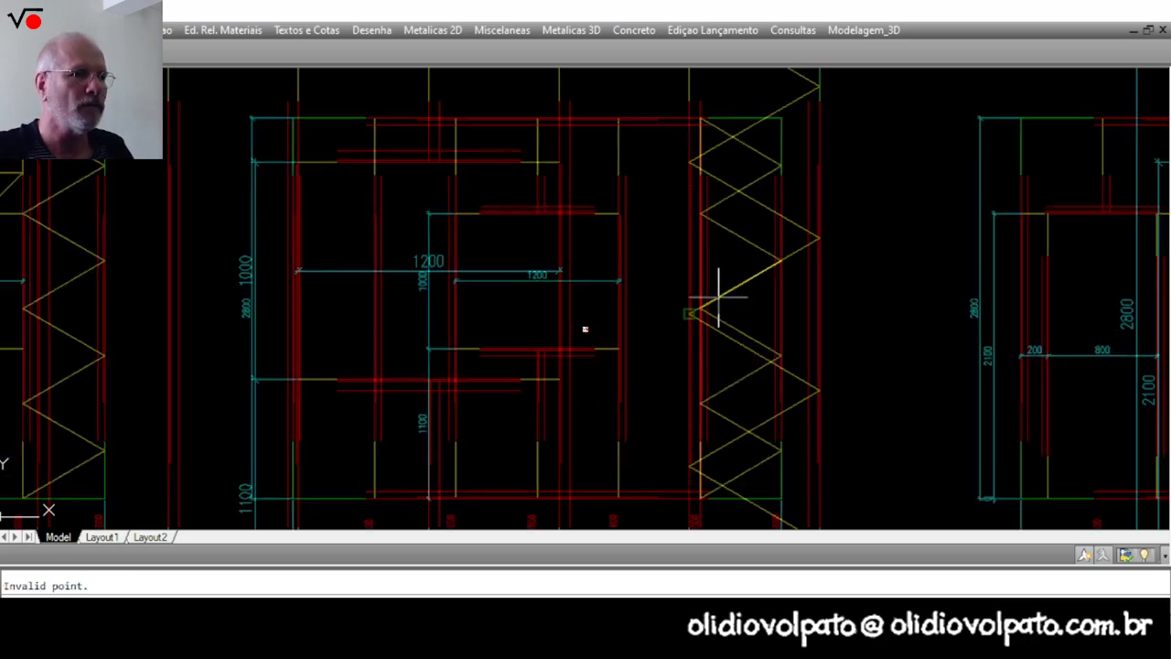
{"action": "scroll", "coordinate": [710, 293], "scroll_direction": "down", "scroll_amount": 4}
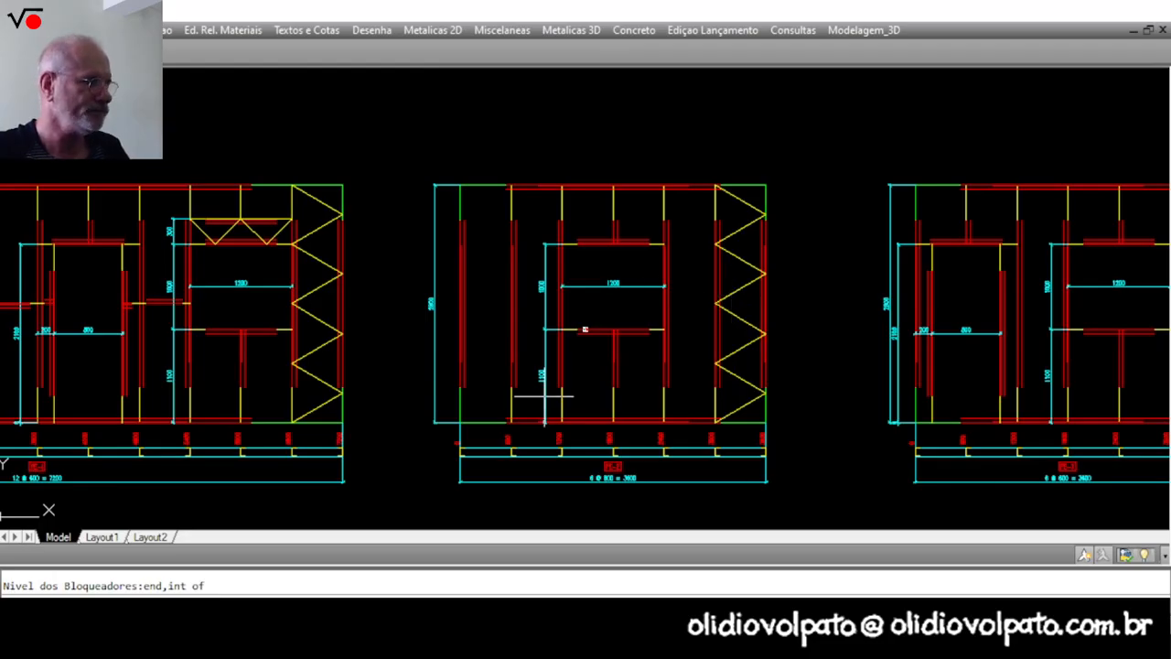
{"action": "left_click", "coordinate": [461, 405]}
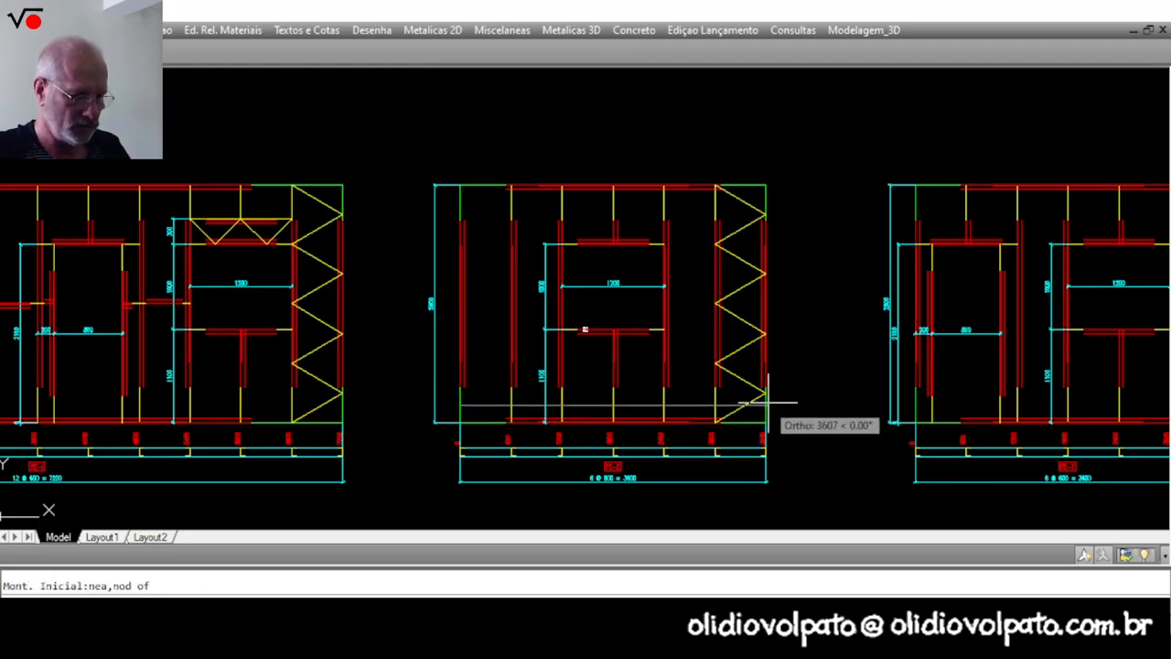
{"action": "left_click", "coordinate": [773, 403]}
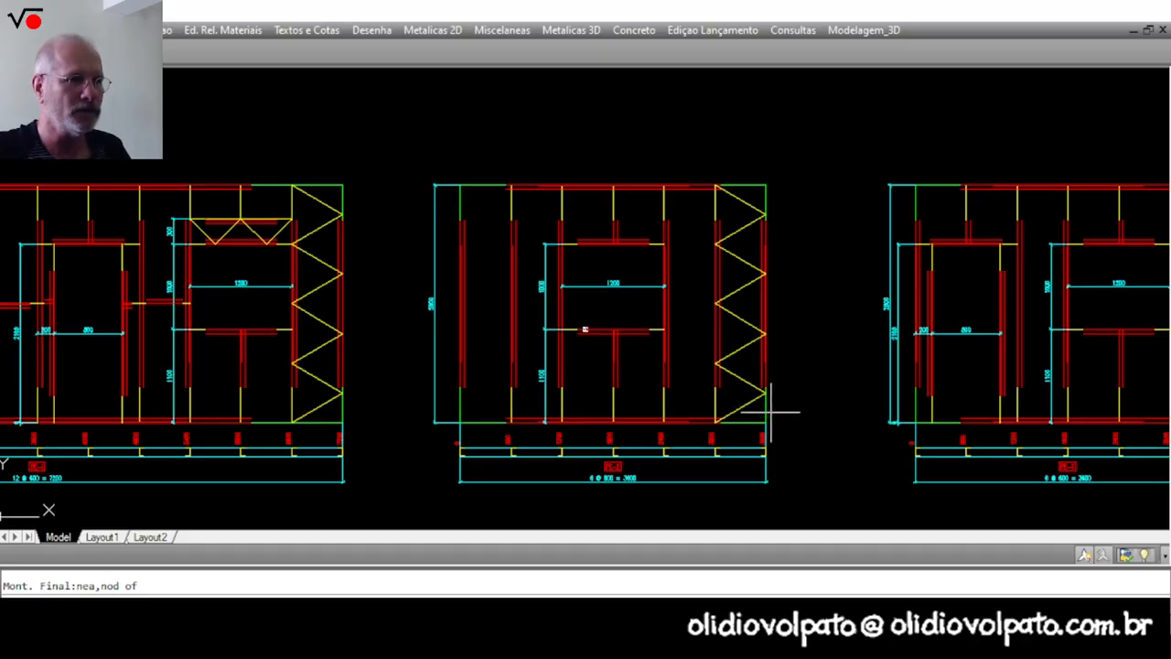
{"action": "left_click", "coordinate": [682, 365]}
{"action": "key", "text": "Escape"}
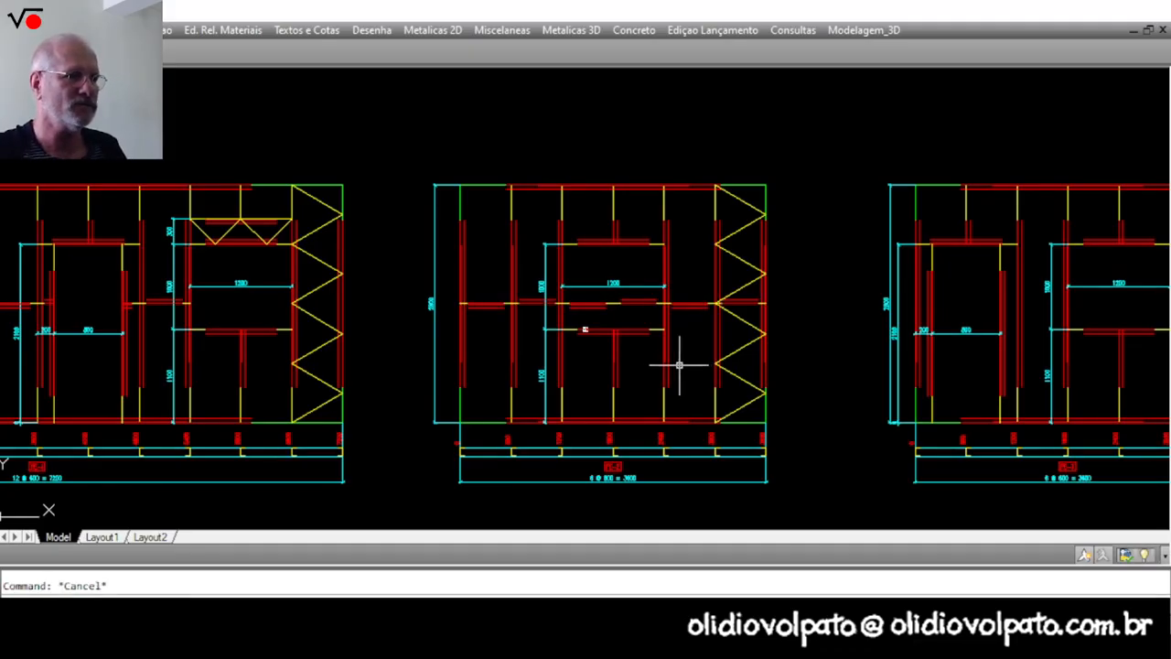
Erase the blockers inside PE-2's 1200 mm window opening and the one crossing its end lattice bay.
{"action": "type", "text": "e"}
{"action": "key", "text": "Return"}
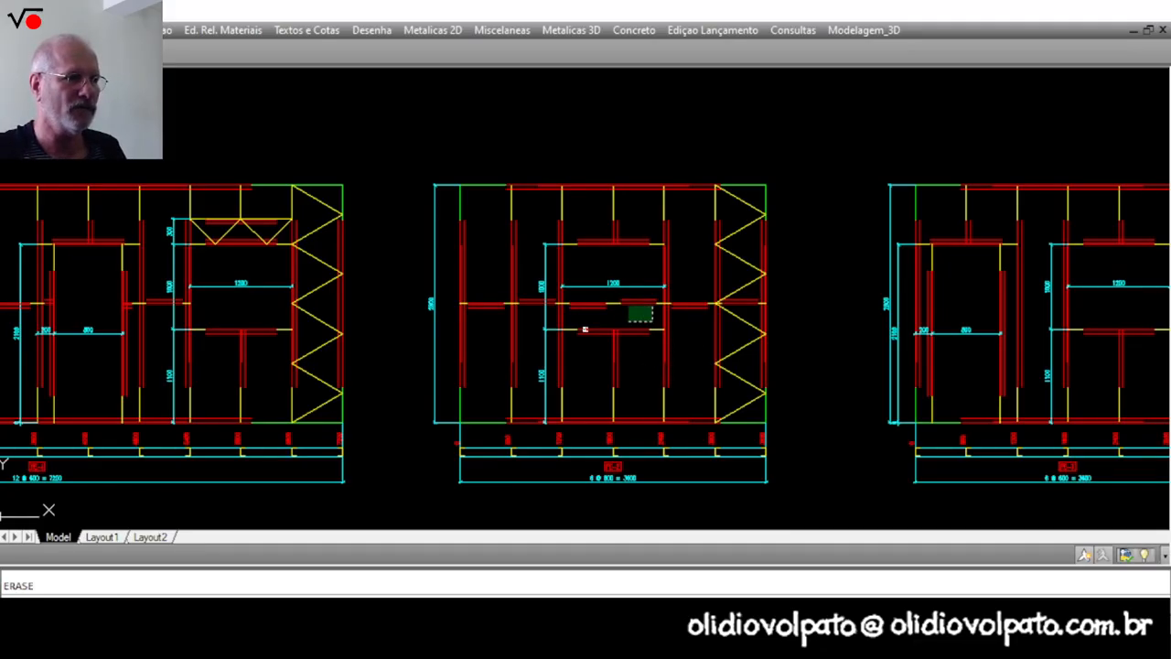
{"action": "left_click", "coordinate": [585, 295]}
{"action": "key", "text": "Return"}
{"action": "key", "text": "Escape"}
{"action": "scroll", "coordinate": [746, 316], "scroll_direction": "up", "scroll_amount": 4}
{"action": "type", "text": "e"}
{"action": "key", "text": "Return"}
Add a Steel-Frame Bloqueador row across PE-3 at the mid-height lattice node level, from stud 0 to stud 3600, with 600 stud spacing.
{"action": "scroll", "coordinate": [765, 335], "scroll_direction": "down", "scroll_amount": 4}
{"action": "mouse_move", "coordinate": [764, 335]}
{"action": "middle_mouse_down"}
{"action": "mouse_move", "coordinate": [609, 345]}
{"action": "mouse_move", "coordinate": [418, 329]}
{"action": "mouse_move", "coordinate": [392, 324]}
{"action": "mouse_move", "coordinate": [400, 315]}
{"action": "middle_mouse_up"}
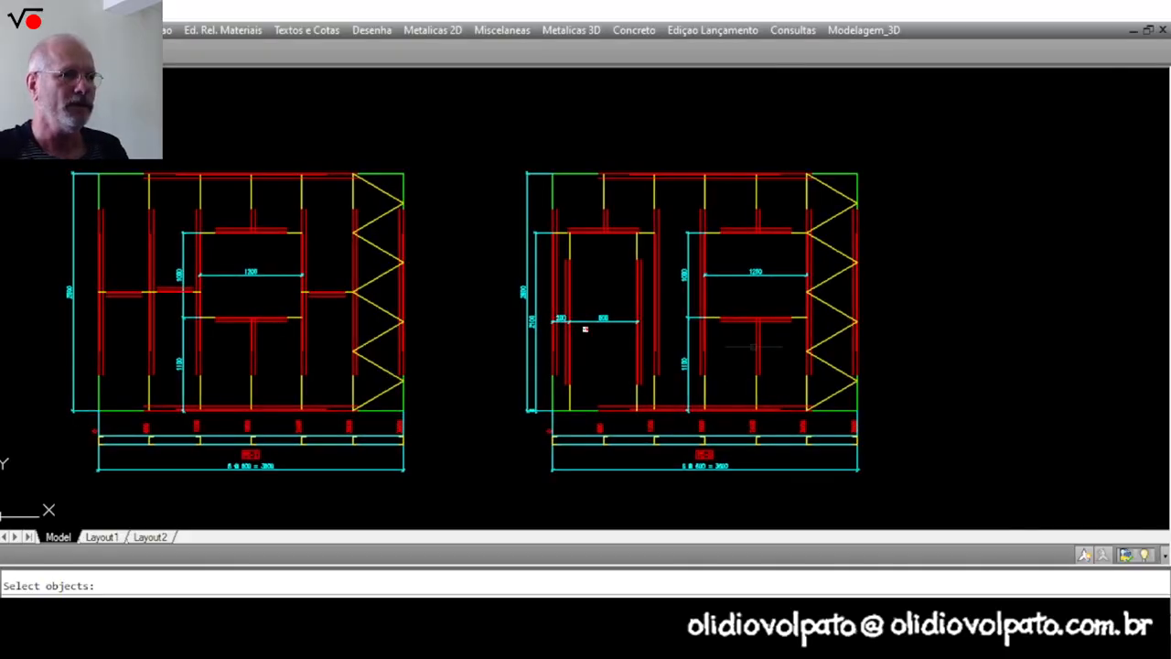
{"action": "right_click", "coordinate": [734, 334]}
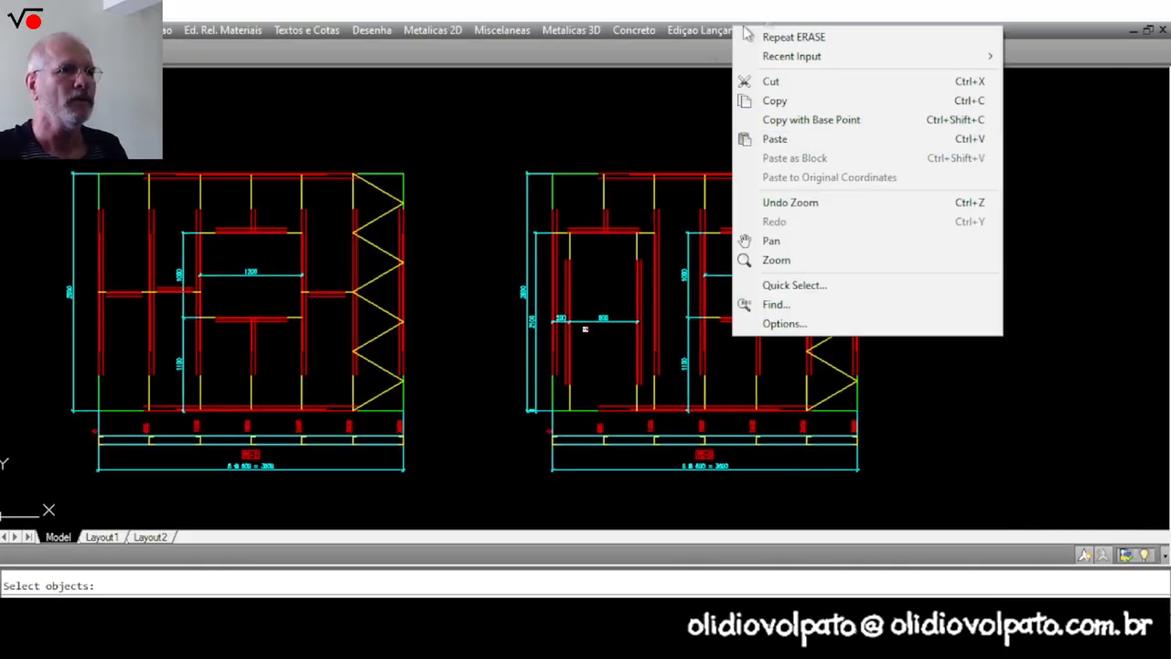
{"action": "key", "text": "Escape"}
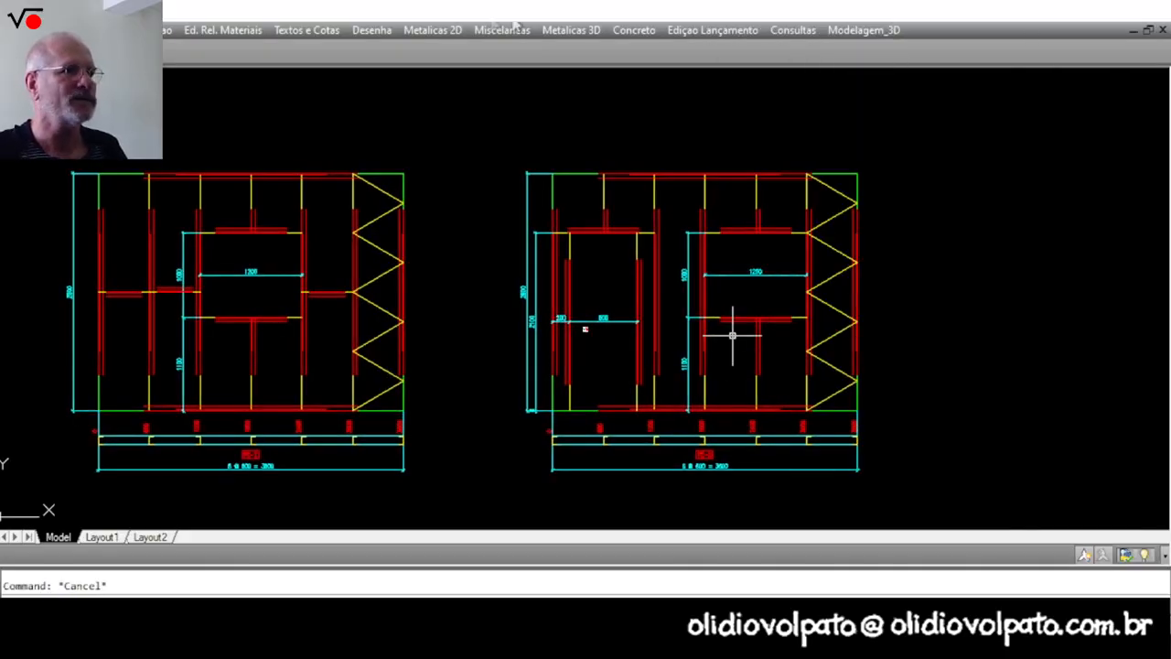
{"action": "left_click", "coordinate": [388, 31]}
{"action": "mouse_move", "coordinate": [431, 41]}
{"action": "mouse_move", "coordinate": [489, 199]}
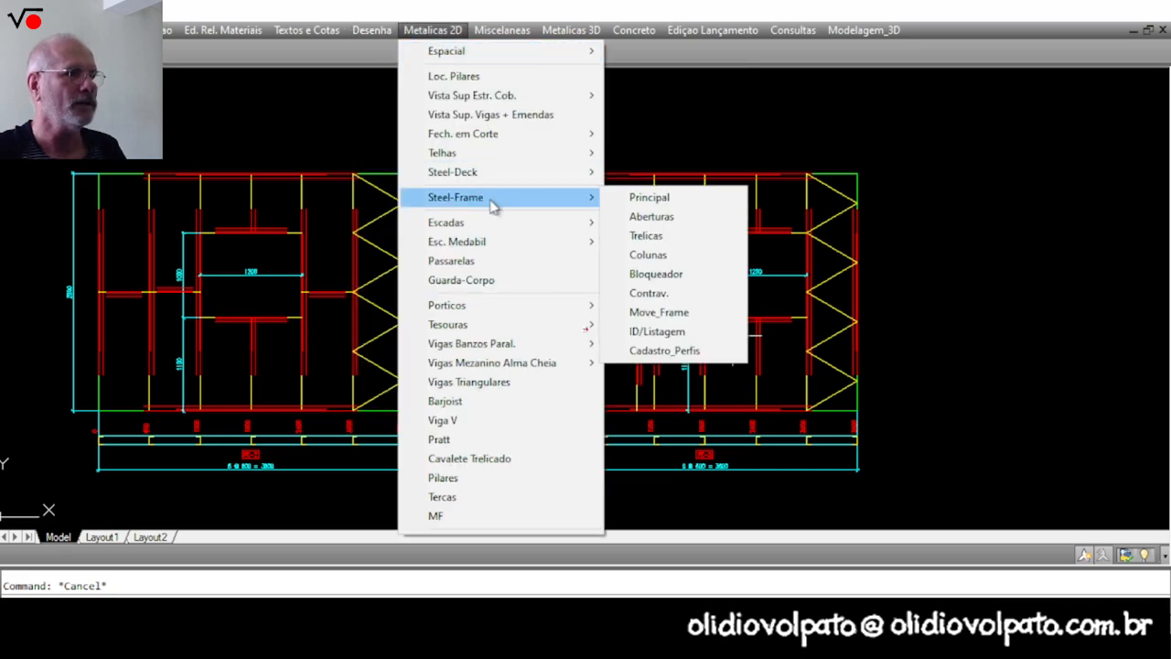
{"action": "left_click", "coordinate": [655, 274]}
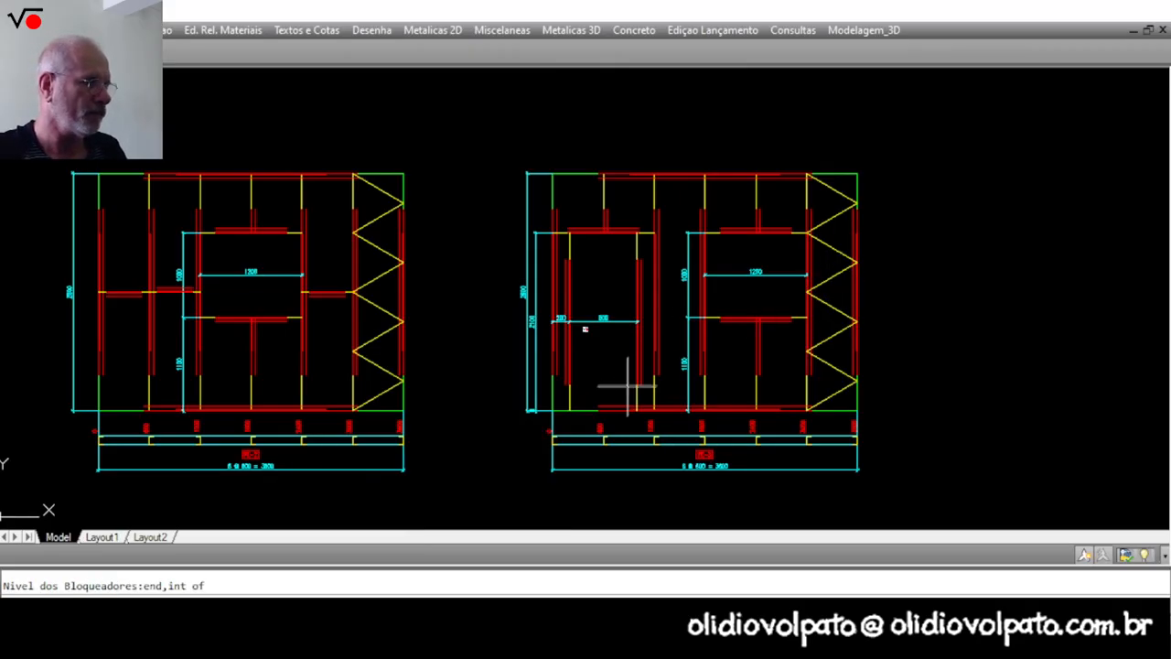
{"action": "left_click", "coordinate": [554, 396]}
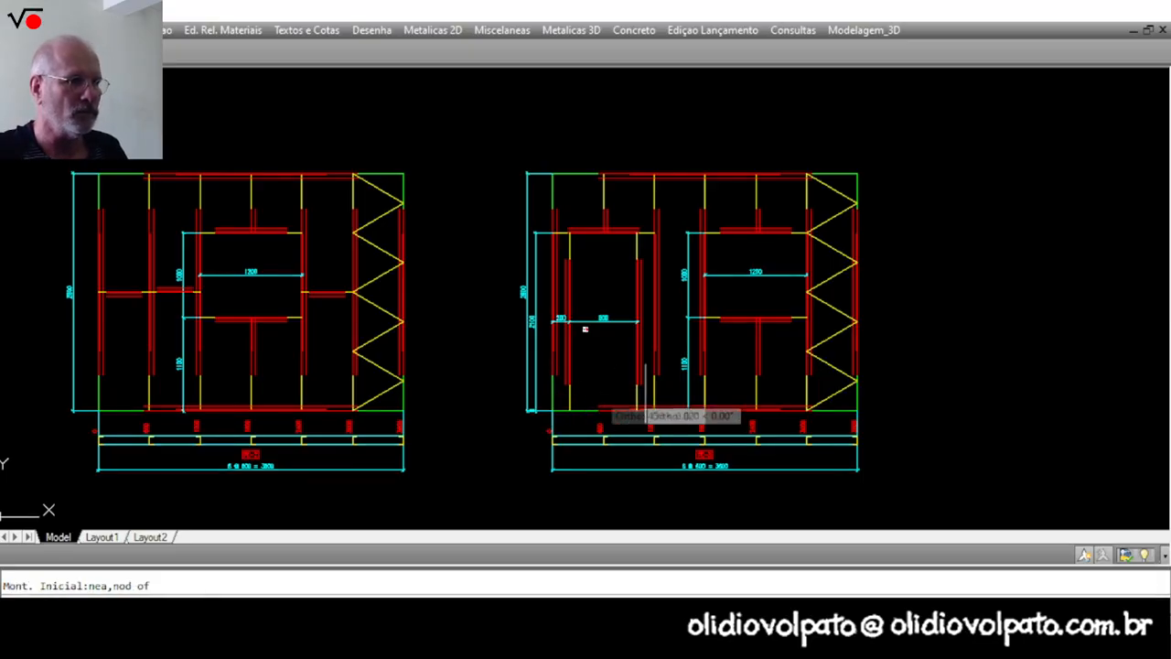
{"action": "left_click", "coordinate": [858, 395]}
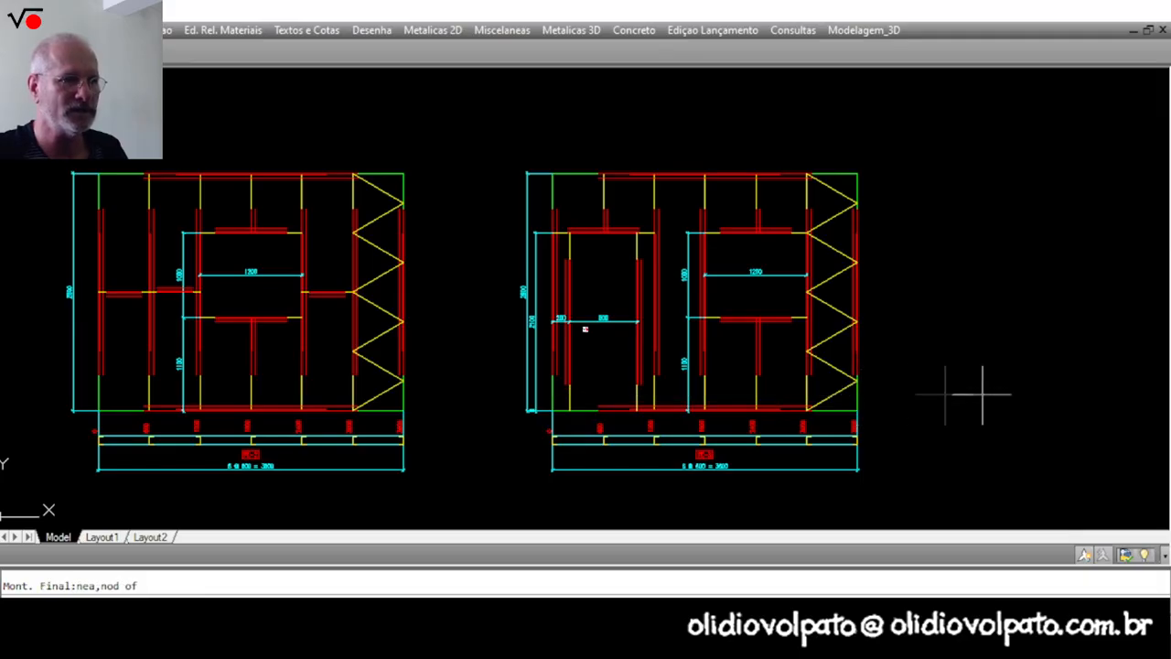
{"action": "left_click", "coordinate": [1039, 351]}
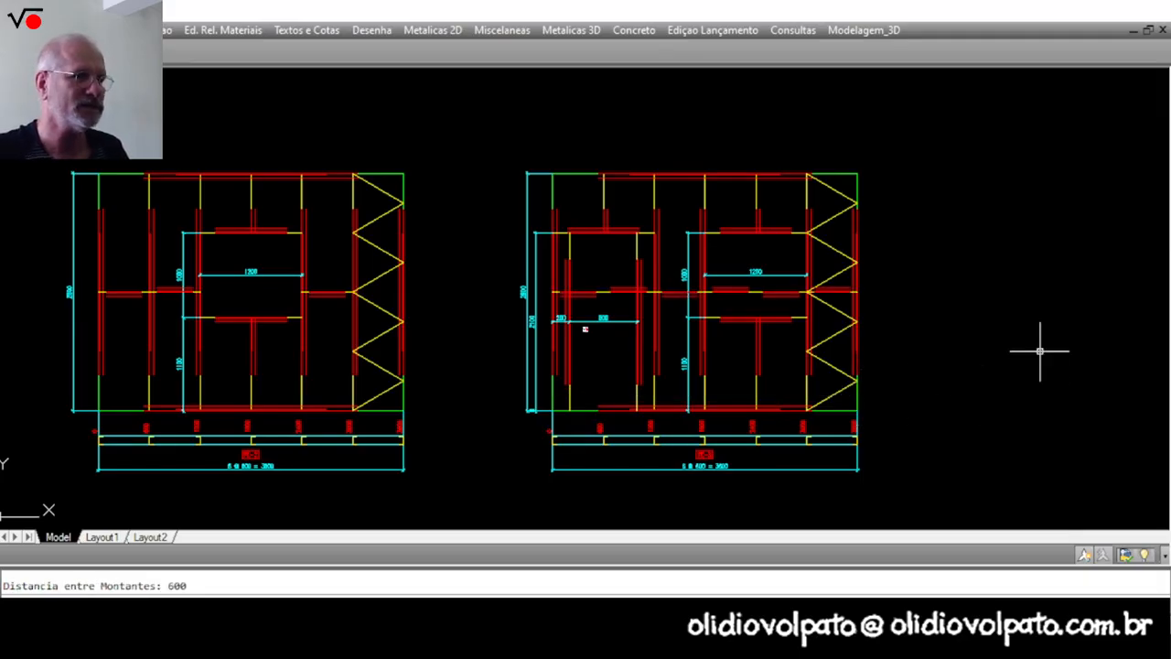
{"action": "key", "text": "Escape"}
Trim the blockers out of PE-3's 800 mm door opening, using the door frame members as cutting edges.
{"action": "scroll", "coordinate": [693, 319], "scroll_direction": "up", "scroll_amount": 2}
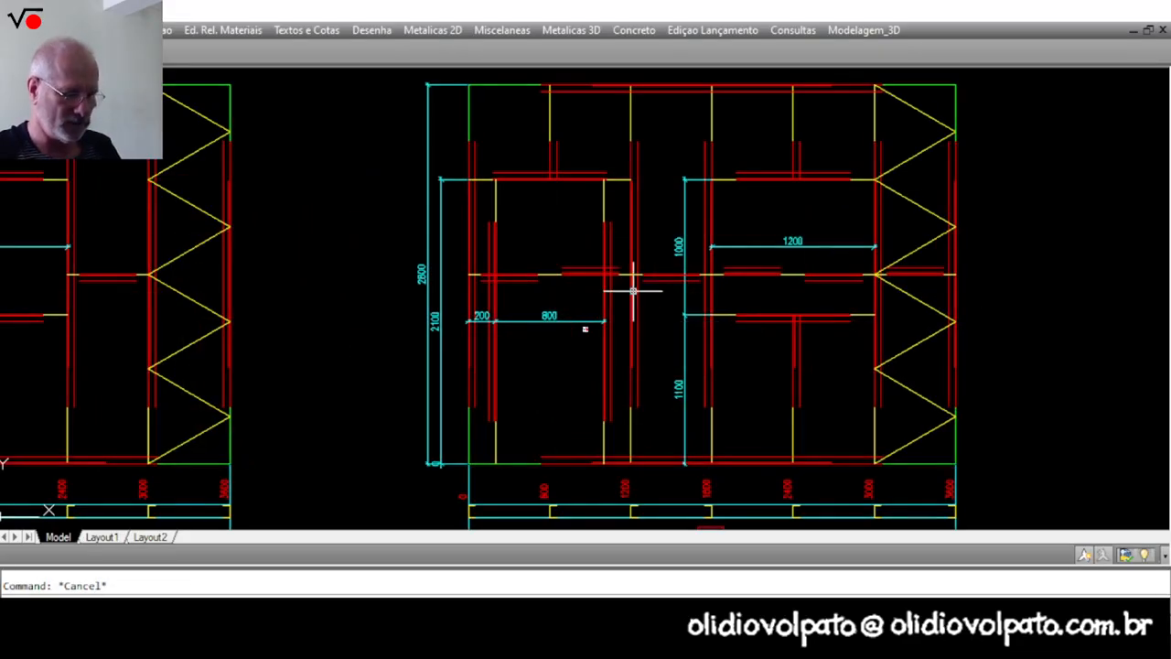
{"action": "type", "text": "tr"}
{"action": "key", "text": "Return"}
{"action": "left_click", "coordinate": [491, 197]}
{"action": "key", "text": "Return"}
{"action": "left_click", "coordinate": [589, 293]}
{"action": "left_click", "coordinate": [517, 247]}
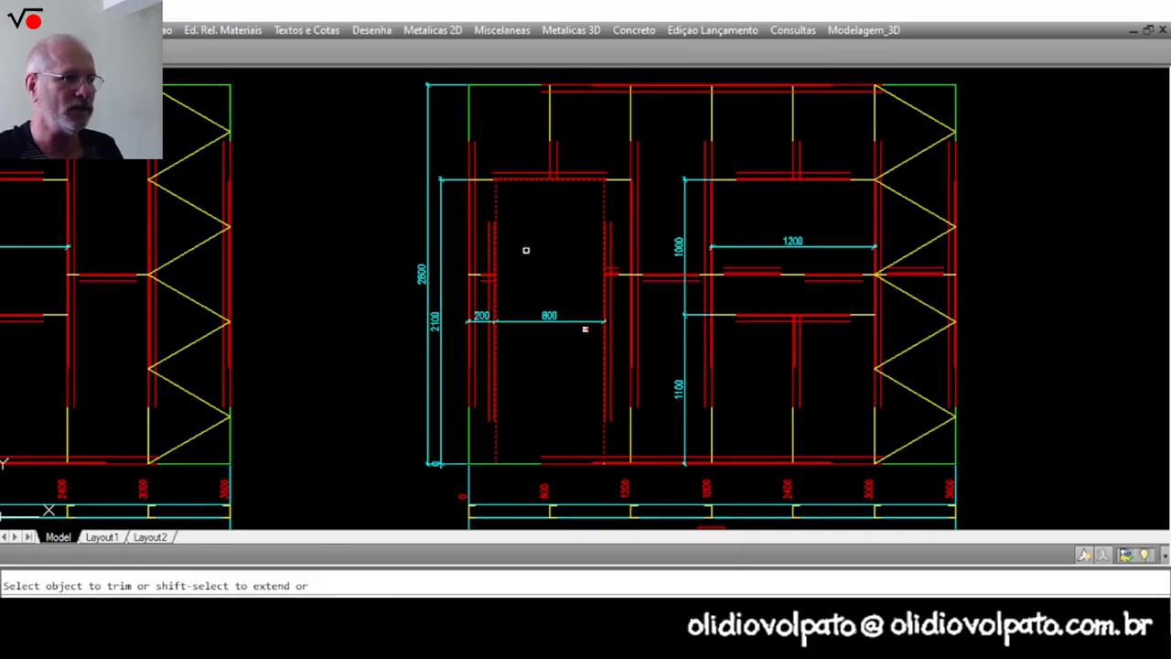
{"action": "key", "text": "Escape"}
Erase the blockers inside PE-3's 1200 mm window opening and the one crossing its end lattice bay.
{"action": "type", "text": "e"}
{"action": "key", "text": "Return"}
{"action": "left_click", "coordinate": [817, 293]}
{"action": "left_click", "coordinate": [767, 263]}
{"action": "key", "text": "Return"}
{"action": "key", "text": "Escape"}
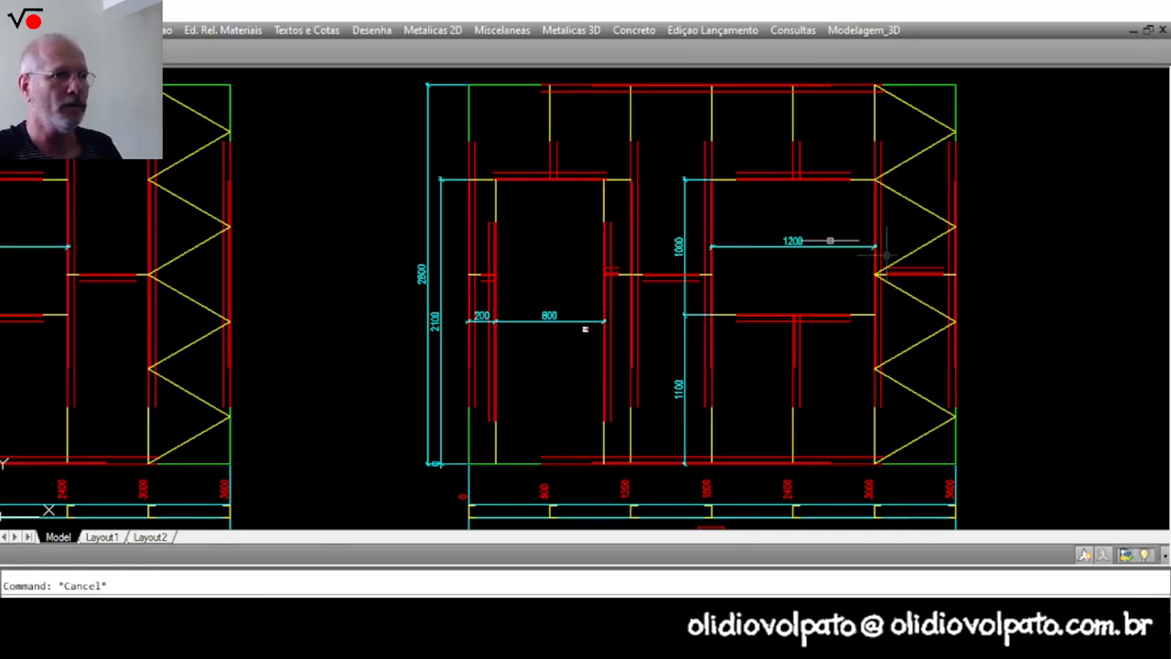
{"action": "key", "text": "Return"}
{"action": "left_click_drag", "start_coordinate": [915, 265], "coordinate": [935, 284]}
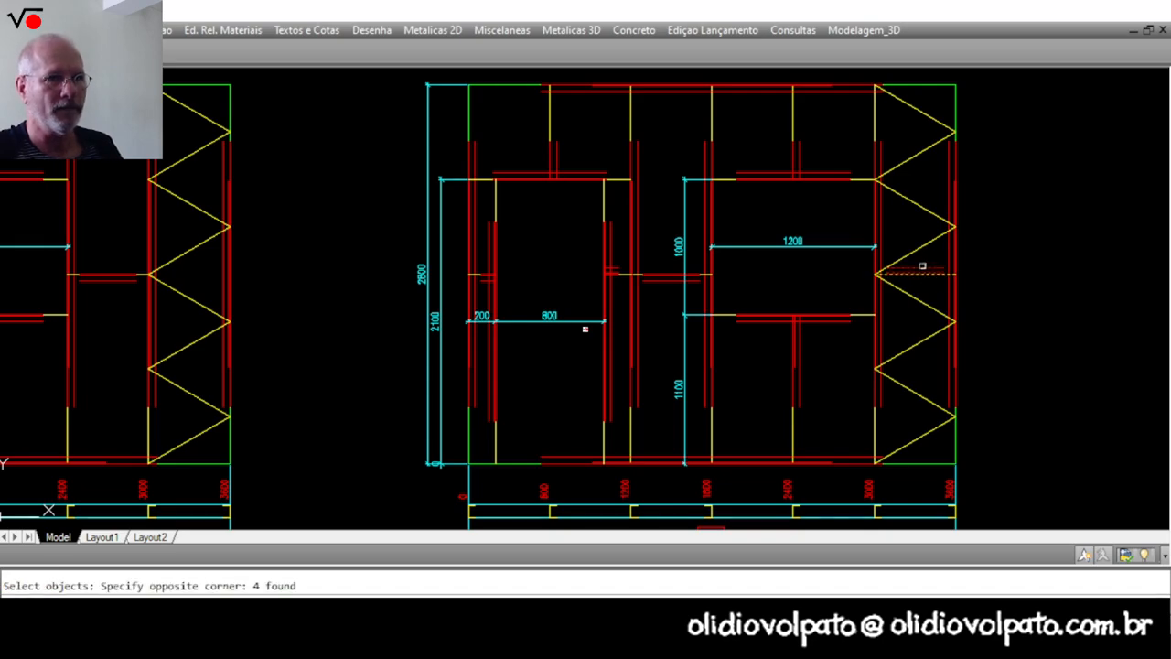
{"action": "scroll", "coordinate": [640, 274], "scroll_direction": "down", "scroll_amount": 6}
Configure Steel-Frame ID/Listagem with project tutorial, output file tutorial_, prefix 1., Vista Mesa on, VL Eixada off and detail scale 20.
{"action": "middle_click_drag", "start_coordinate": [574, 224], "coordinate": [647, 220]}
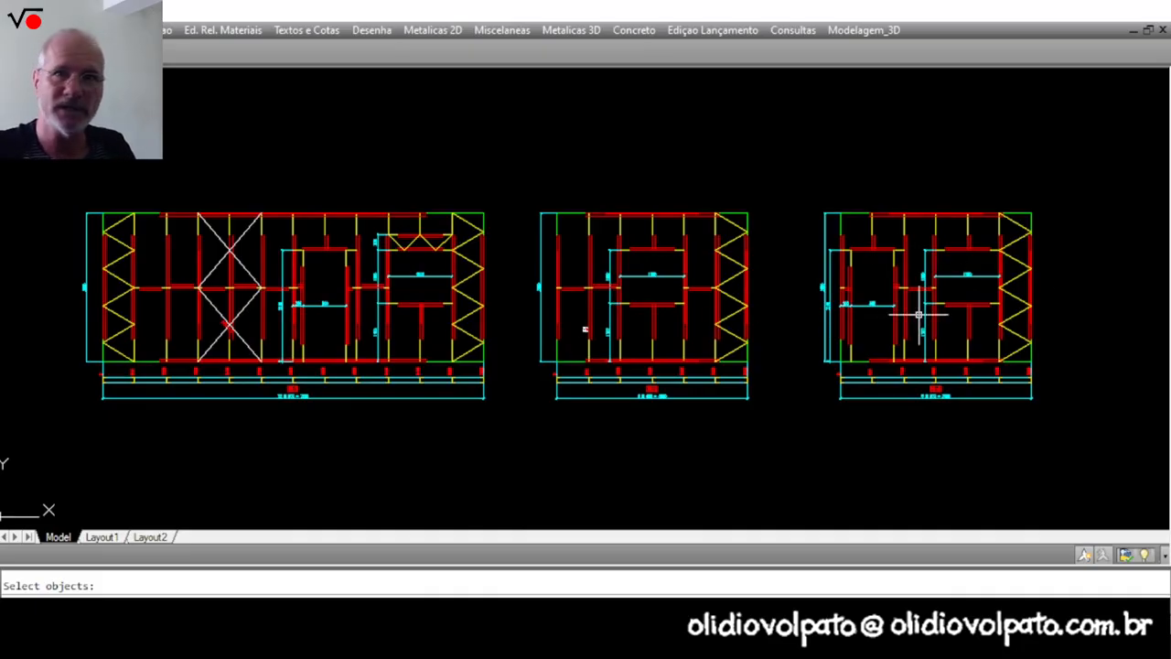
{"action": "middle_click_drag", "start_coordinate": [496, 332], "coordinate": [515, 335]}
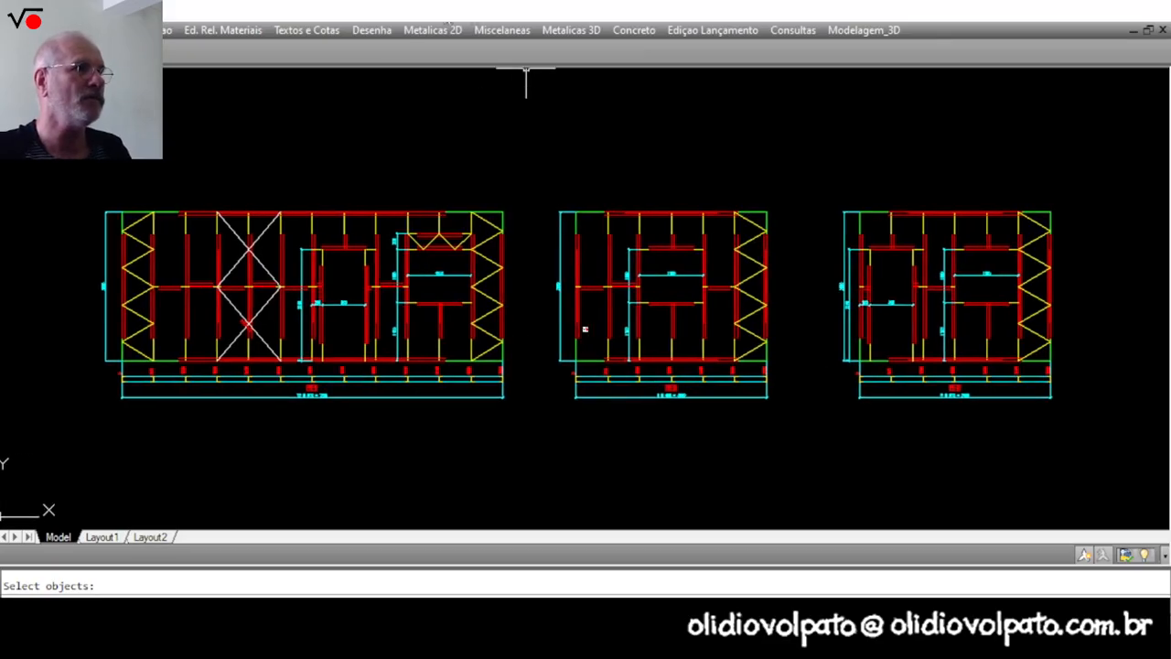
{"action": "left_click", "coordinate": [426, 29]}
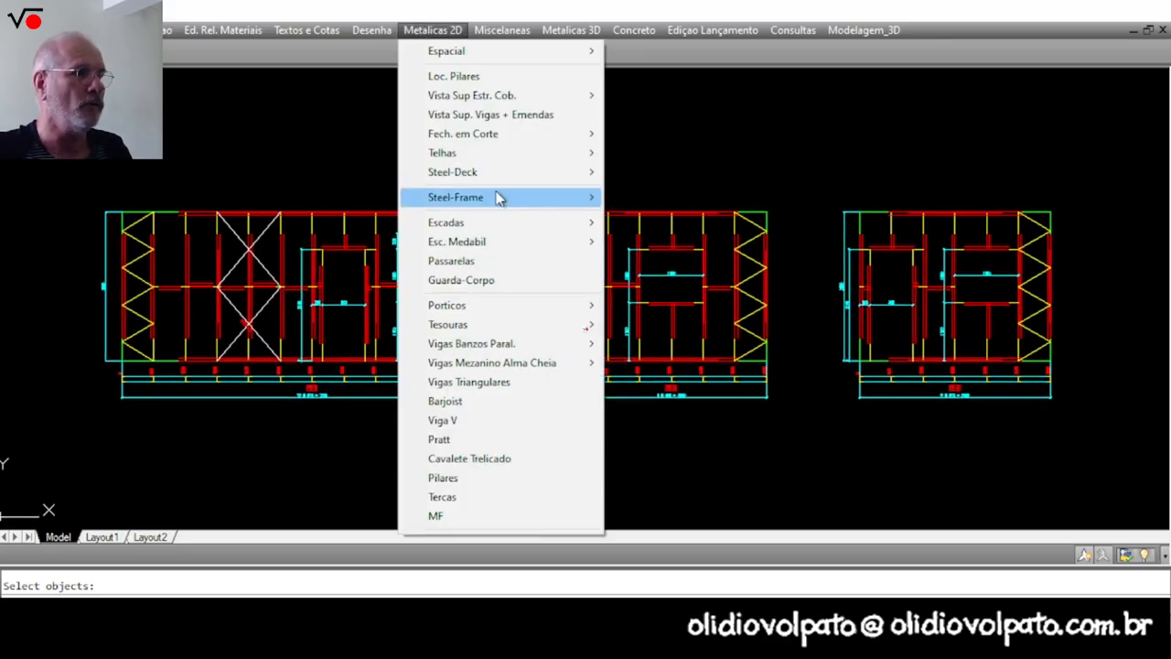
{"action": "mouse_move", "coordinate": [501, 198]}
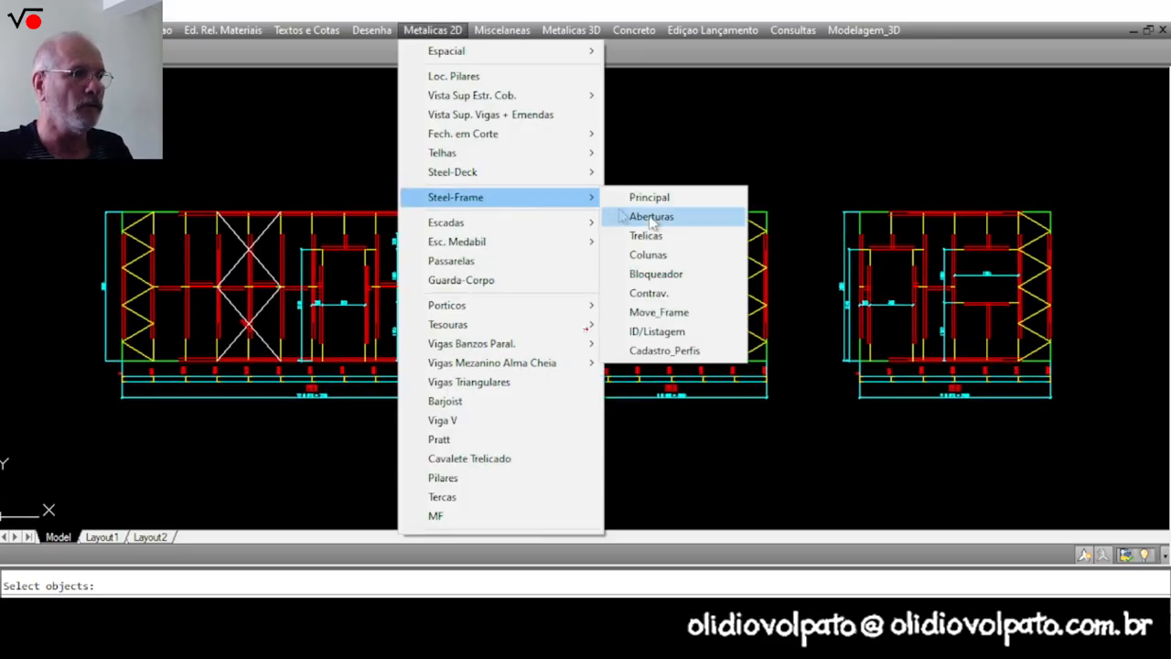
{"action": "left_click", "coordinate": [666, 331]}
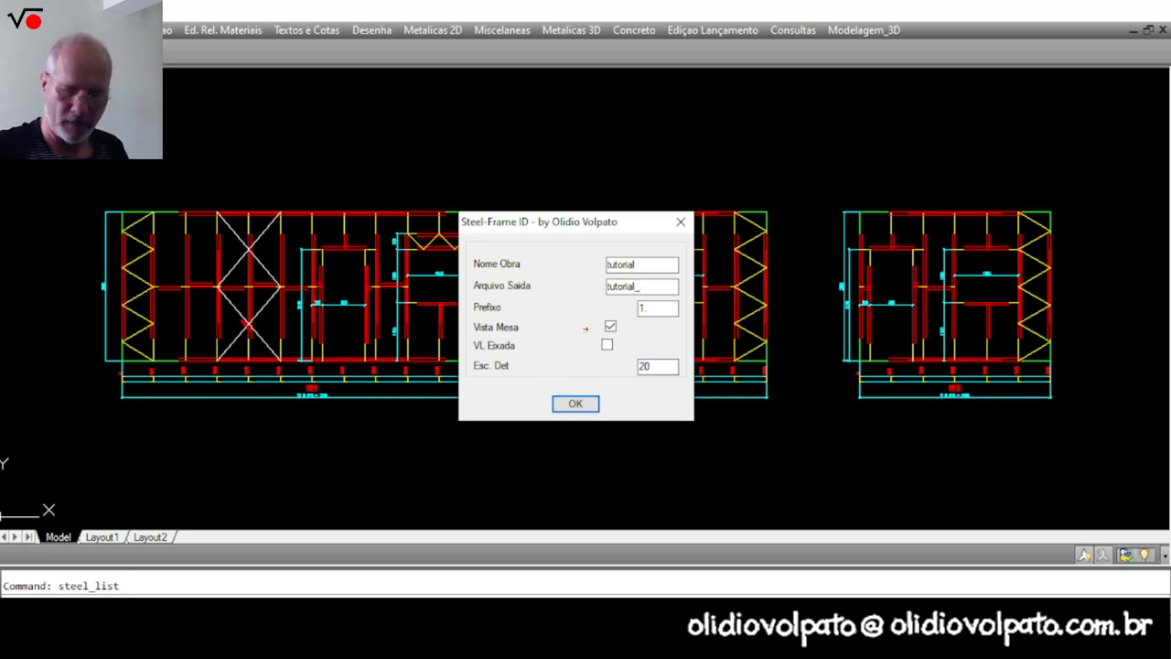
{"action": "left_click", "coordinate": [577, 405]}
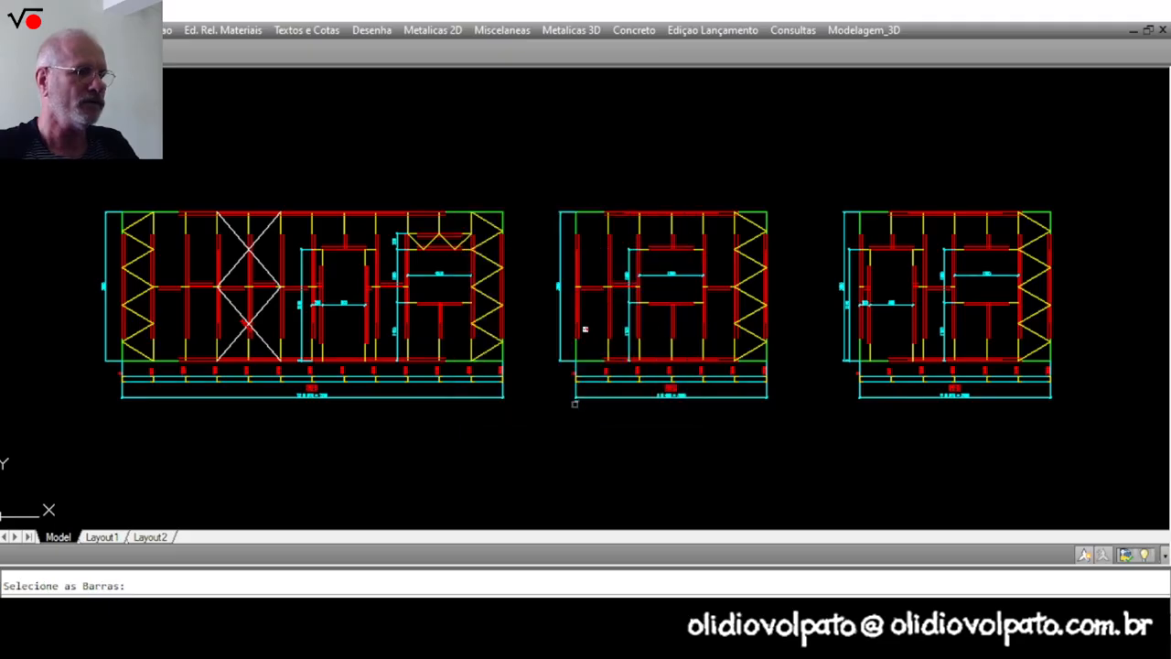
Select all of PE-1's bars for identification and generate their piece marks with the parts list below the panel.
{"action": "left_click", "coordinate": [530, 376]}
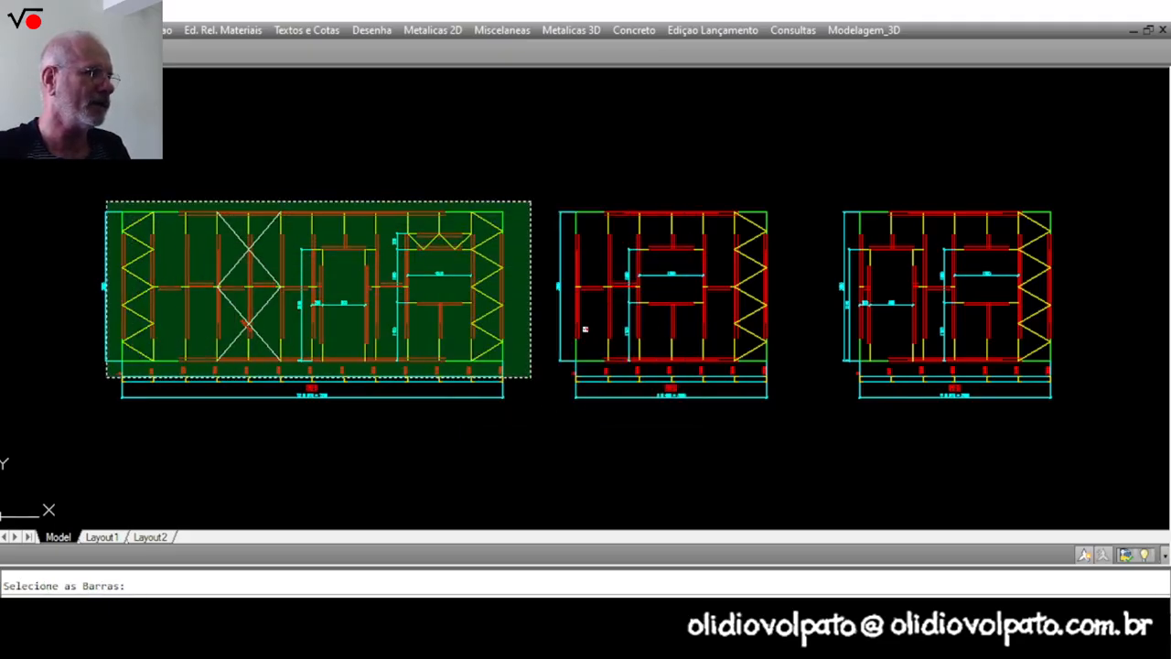
{"action": "left_click", "coordinate": [109, 198]}
{"action": "mouse_move", "coordinate": [375, 397]}
{"action": "middle_mouse_down"}
{"action": "mouse_move", "coordinate": [462, 348]}
{"action": "mouse_move", "coordinate": [605, 308]}
{"action": "mouse_move", "coordinate": [594, 331]}
{"action": "mouse_move", "coordinate": [591, 320]}
{"action": "middle_mouse_up"}
{"action": "scroll", "coordinate": [590, 304], "scroll_direction": "up", "scroll_amount": 2}
{"action": "scroll", "coordinate": [593, 322], "scroll_direction": "down", "scroll_amount": 2}
{"action": "key", "text": "Return"}
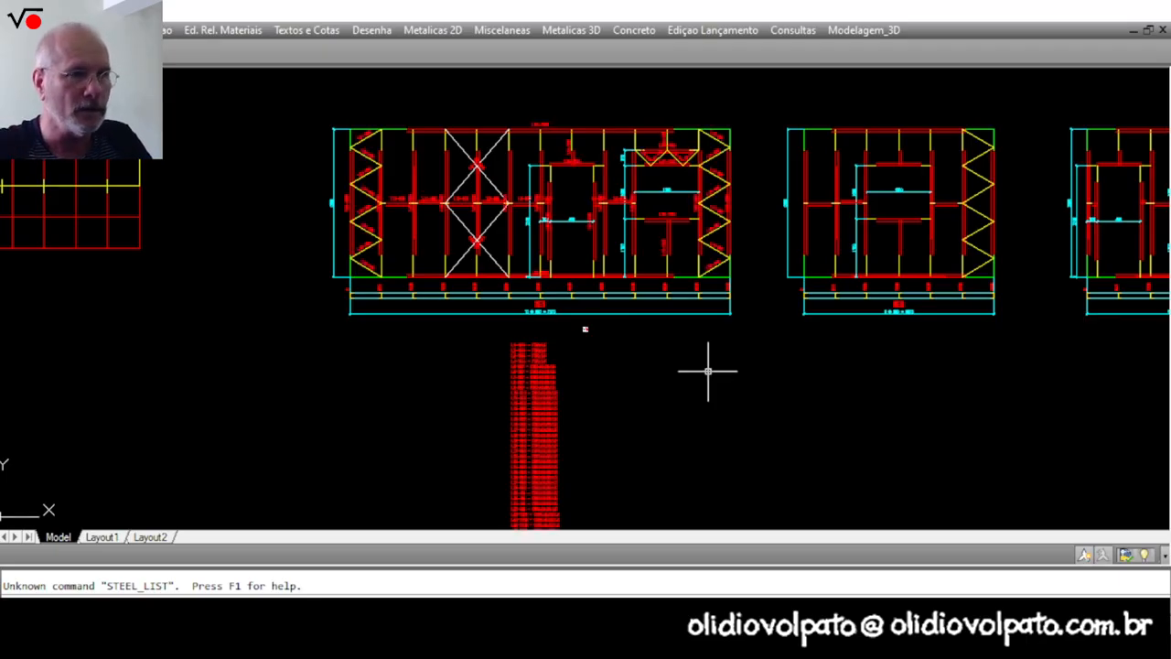
Examine the piece marks and lengths on PE-1's lattice column, studs, blockers, X-braces and door framing.
{"action": "scroll", "coordinate": [385, 183], "scroll_direction": "up", "scroll_amount": 6}
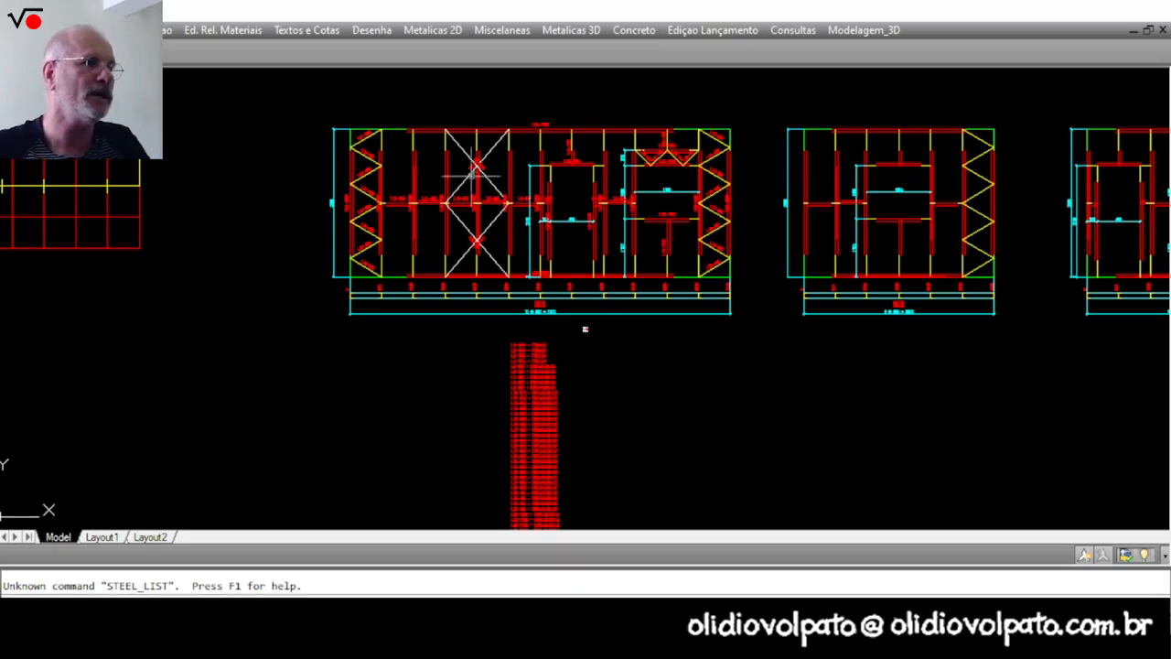
{"action": "mouse_move", "coordinate": [473, 241]}
{"action": "middle_mouse_down"}
{"action": "mouse_move", "coordinate": [539, 292]}
{"action": "mouse_move", "coordinate": [558, 331]}
{"action": "middle_mouse_up"}
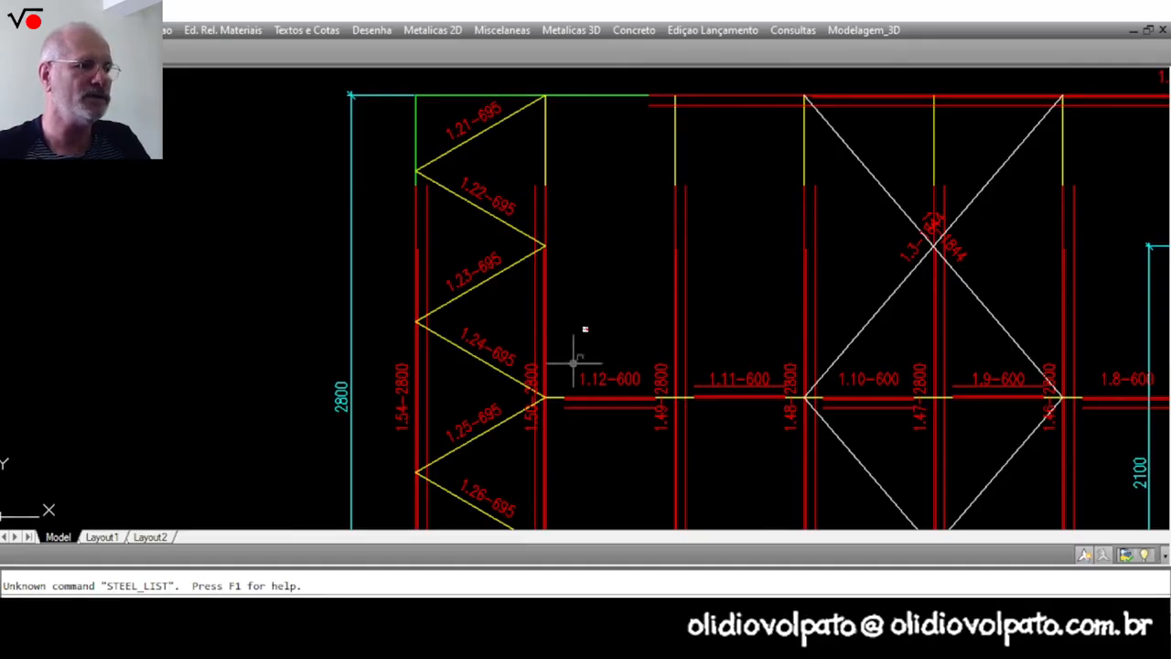
{"action": "scroll", "coordinate": [580, 332], "scroll_direction": "down", "scroll_amount": 5}
{"action": "scroll", "coordinate": [714, 311], "scroll_direction": "up", "scroll_amount": 6}
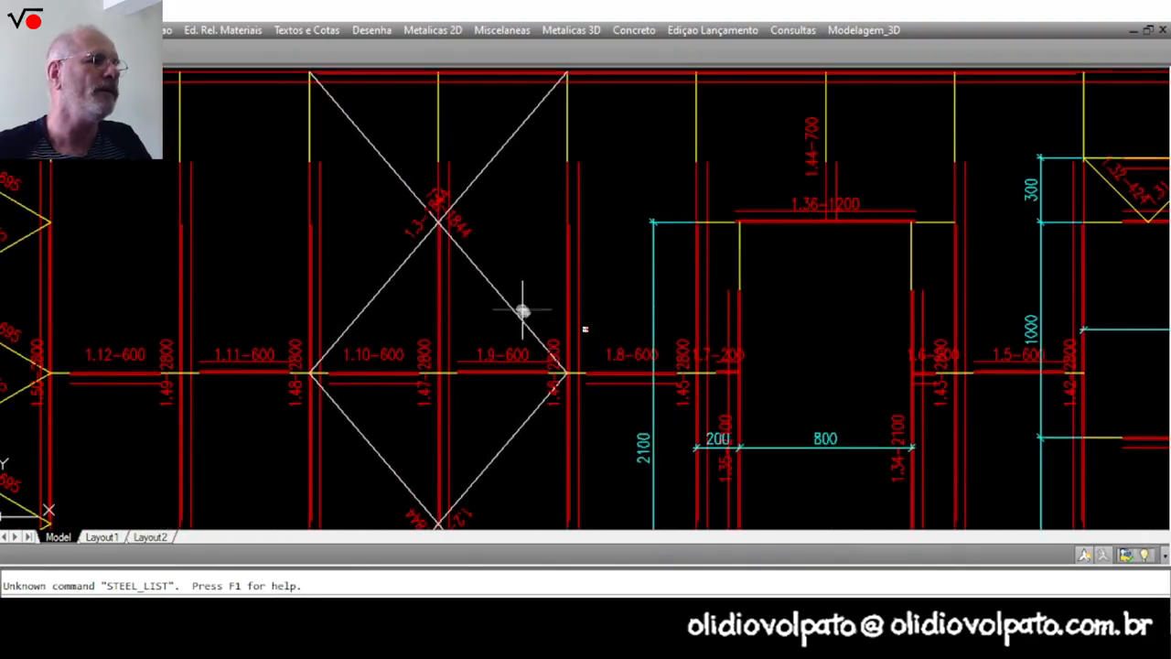
Examine PE-1's parts list with its piece profiles and the length and weight summary below the panel.
{"action": "middle_click_drag", "start_coordinate": [522, 314], "coordinate": [517, 125]}
{"action": "scroll", "coordinate": [462, 339], "scroll_direction": "up", "scroll_amount": 2}
{"action": "scroll", "coordinate": [462, 335], "scroll_direction": "up", "scroll_amount": 1}
{"action": "scroll", "coordinate": [464, 306], "scroll_direction": "down", "scroll_amount": 4}
{"action": "middle_click_drag", "start_coordinate": [568, 433], "coordinate": [541, 219]}
{"action": "scroll", "coordinate": [498, 256], "scroll_direction": "up", "scroll_amount": 2}
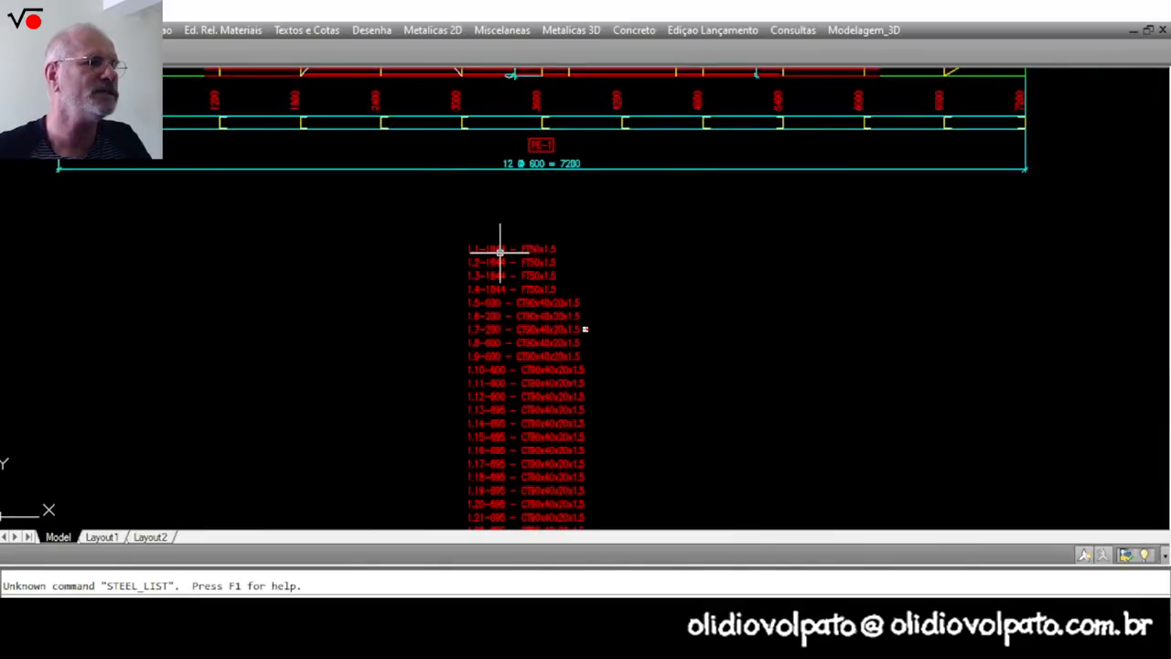
{"action": "middle_click_drag", "start_coordinate": [523, 360], "coordinate": [522, 308]}
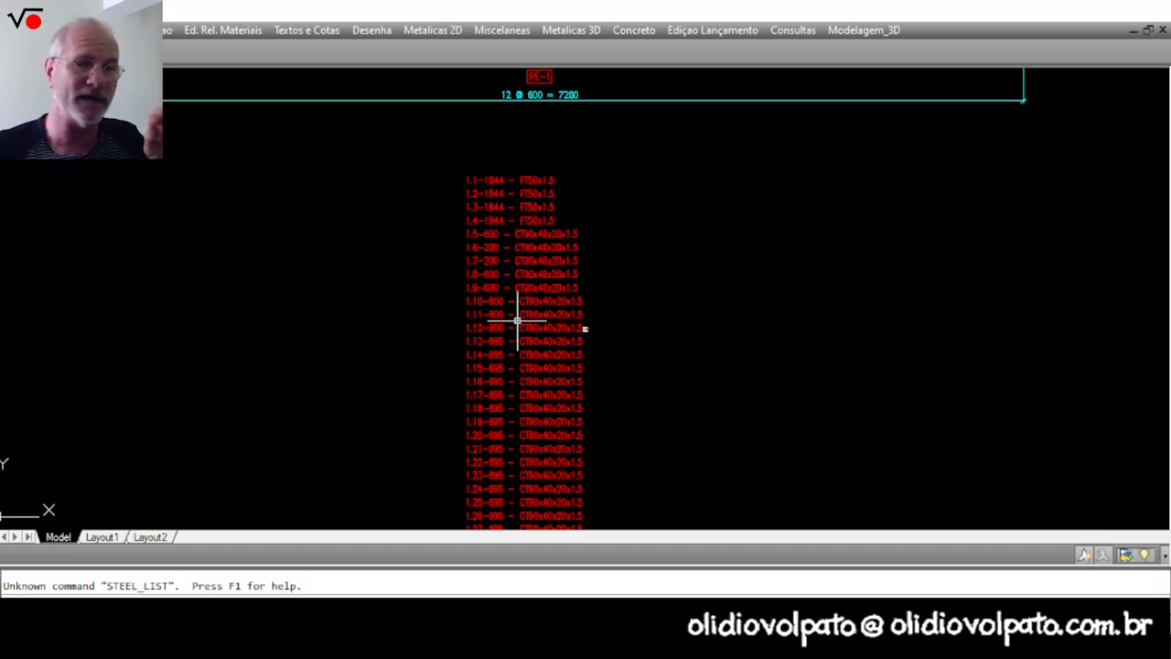
{"action": "scroll", "coordinate": [535, 328], "scroll_direction": "down", "scroll_amount": 5}
{"action": "scroll", "coordinate": [504, 455], "scroll_direction": "up", "scroll_amount": 8}
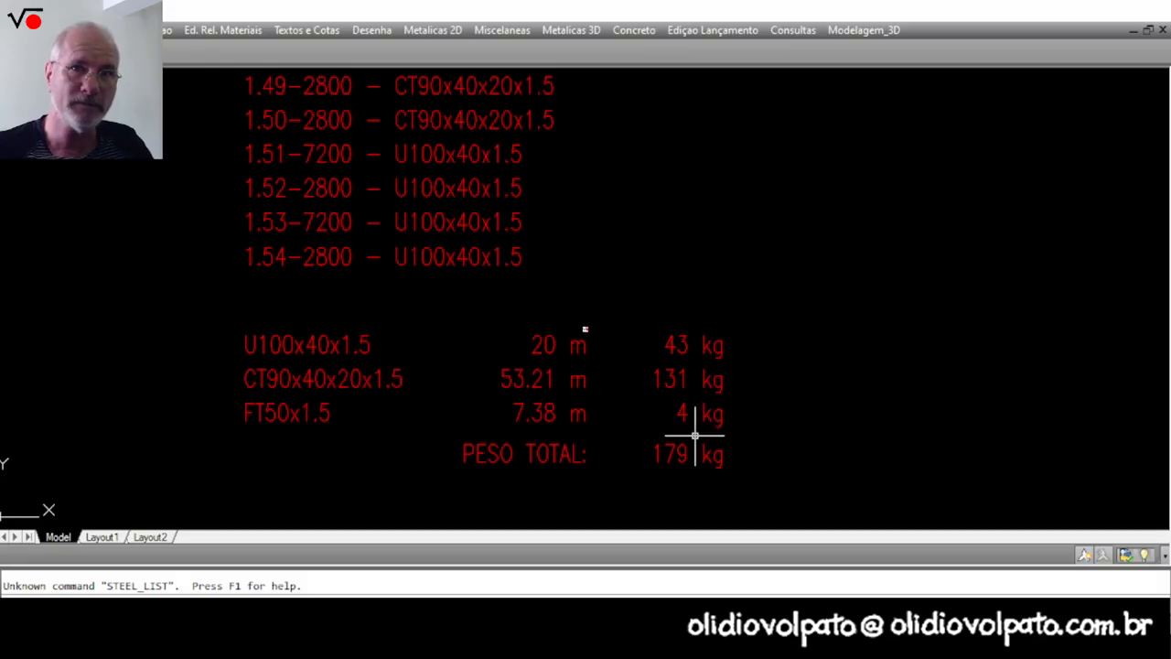
{"action": "scroll", "coordinate": [695, 435], "scroll_direction": "down", "scroll_amount": 8}
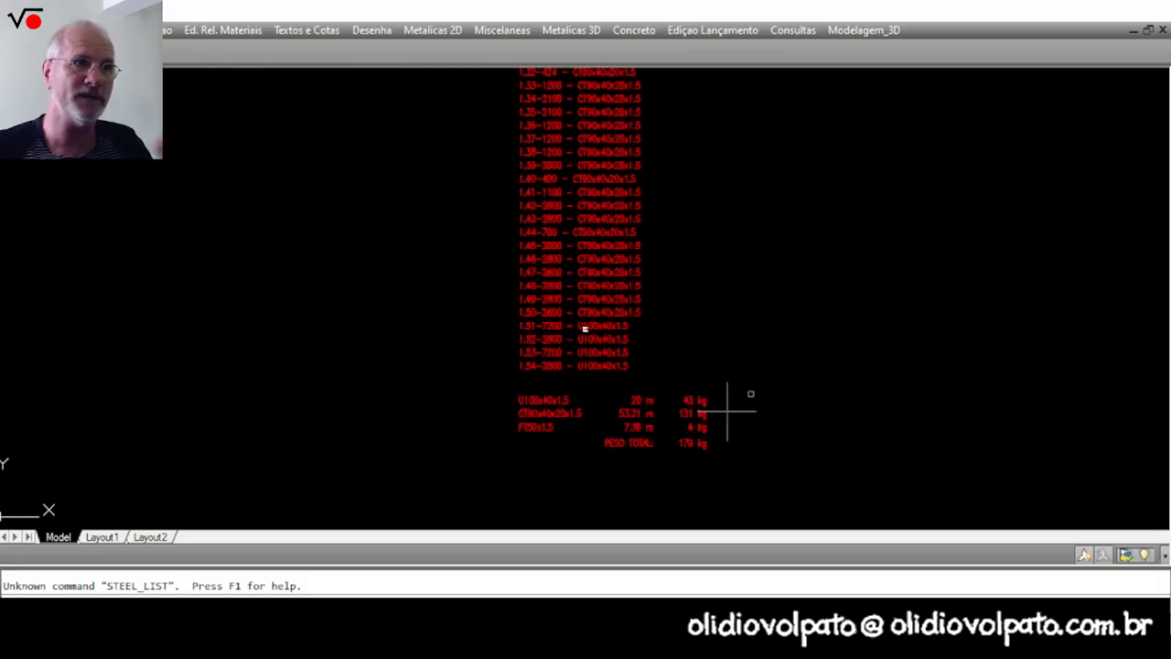
Configure Steel-Frame ID/Listagem for PE-2 with project tutorial, output file tutorial_1, prefix 2., Vista Mesa on, VL Eixada off and detail scale 20.
{"action": "mouse_move", "coordinate": [683, 243]}
{"action": "middle_mouse_down"}
{"action": "mouse_move", "coordinate": [440, 371]}
{"action": "mouse_move", "coordinate": [381, 369]}
{"action": "mouse_move", "coordinate": [386, 356]}
{"action": "middle_mouse_up"}
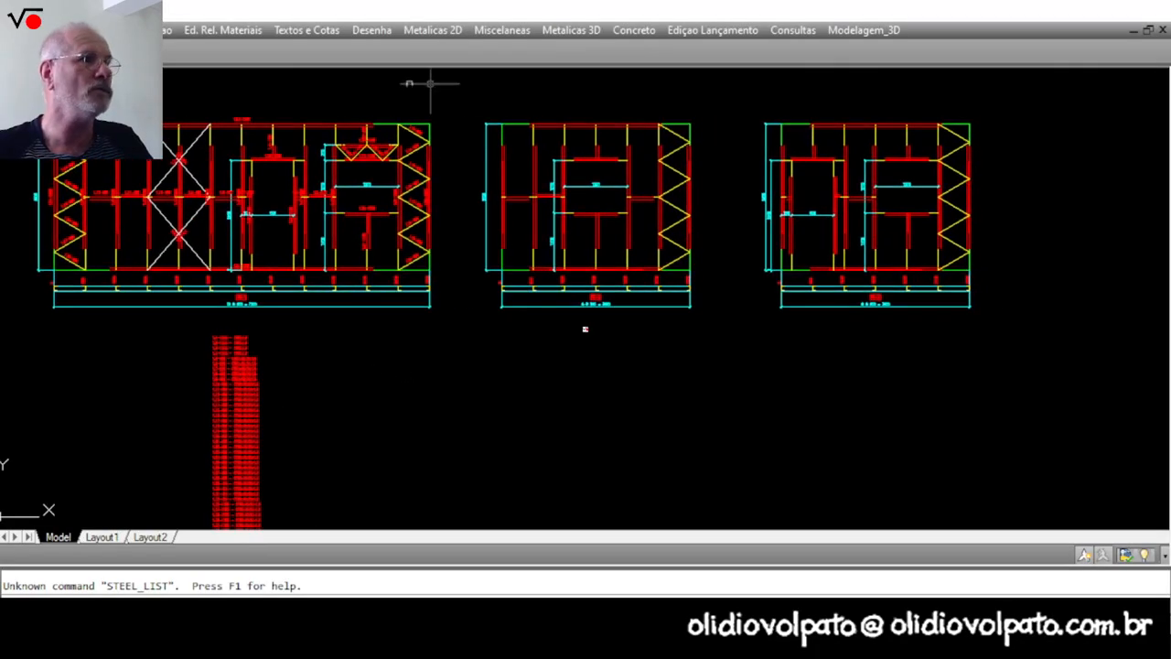
{"action": "left_click", "coordinate": [374, 29]}
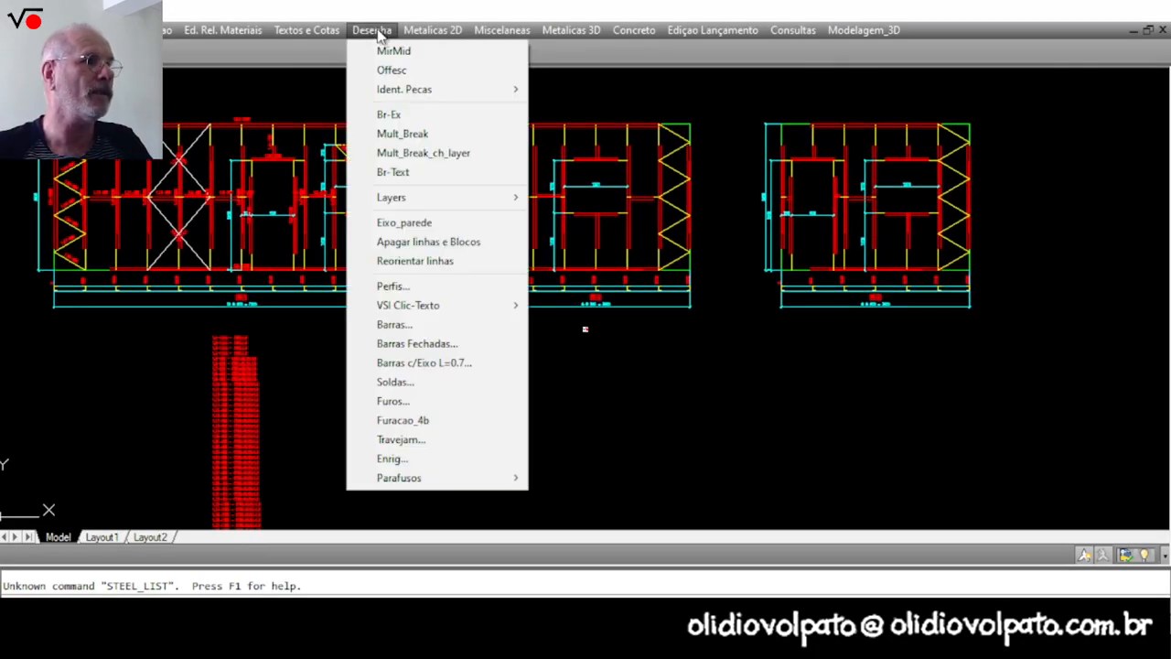
{"action": "mouse_move", "coordinate": [430, 30]}
{"action": "mouse_move", "coordinate": [468, 196]}
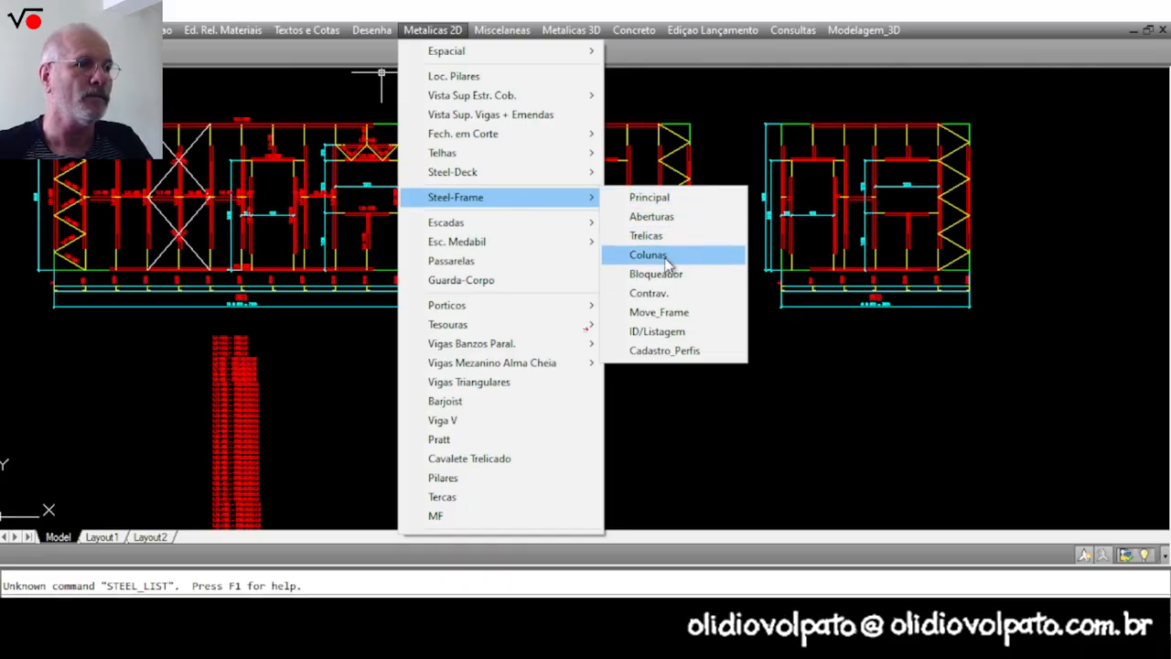
{"action": "left_click", "coordinate": [672, 333]}
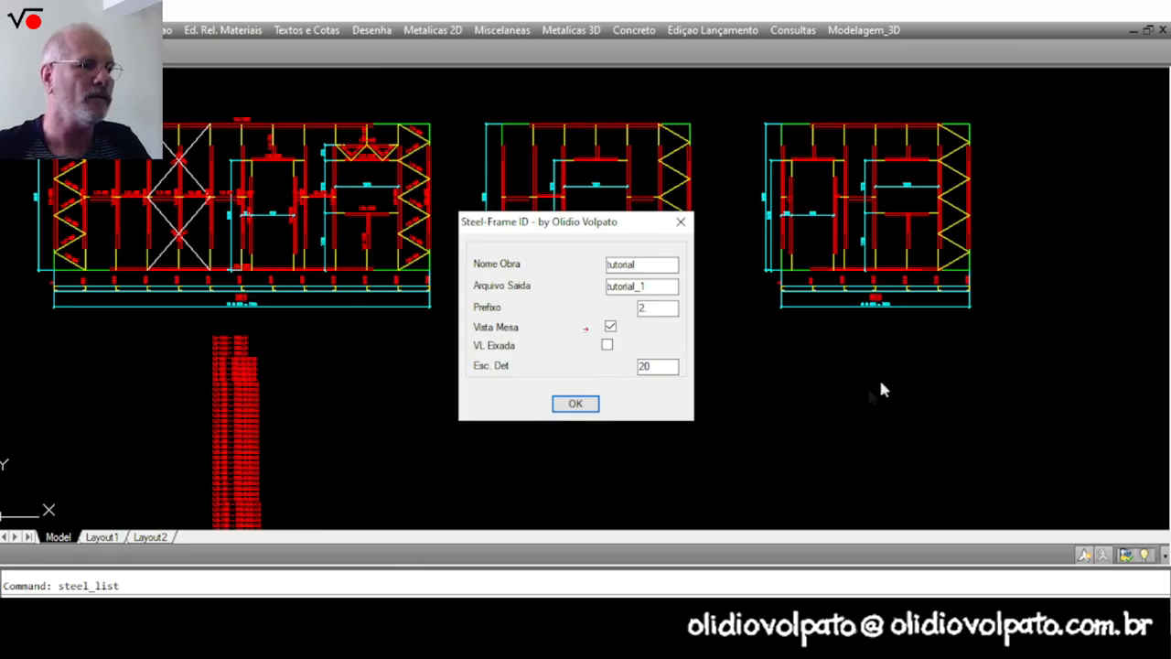
{"action": "left_click", "coordinate": [570, 404]}
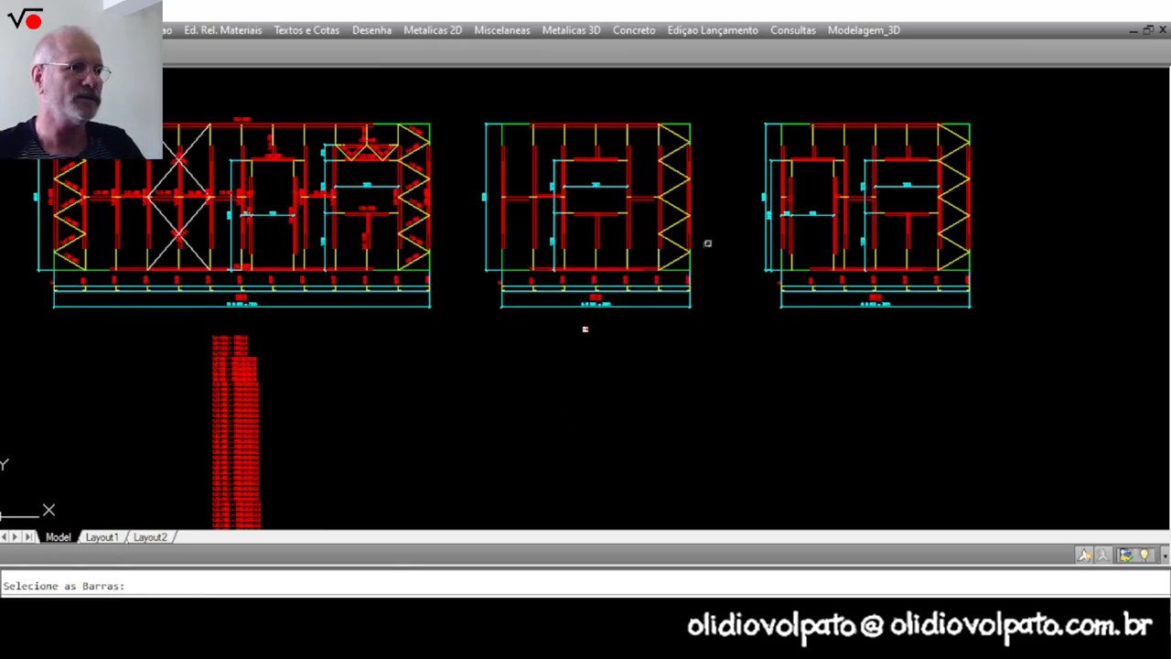
Select all of PE-2's bars for identification and generate their piece marks with the parts list below the panel.
{"action": "left_click", "coordinate": [711, 279]}
{"action": "left_click", "coordinate": [492, 104]}
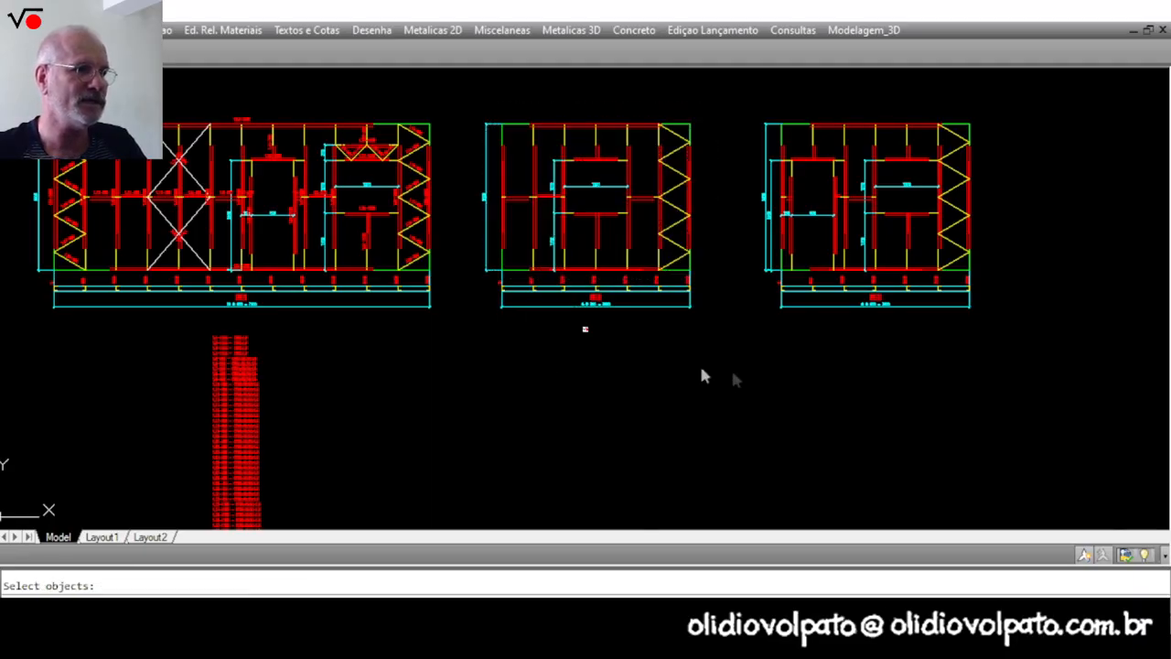
{"action": "key", "text": "Return"}
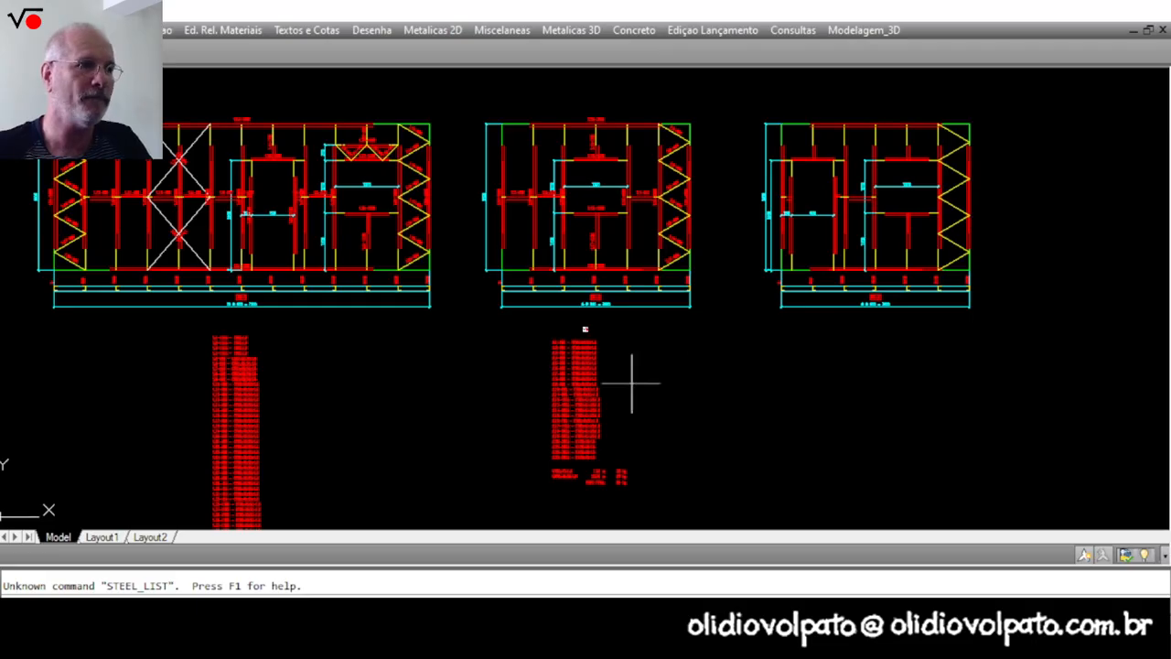
Examine PE-2's piece marks and its parts list down to the weight summary.
{"action": "scroll", "coordinate": [577, 235], "scroll_direction": "up", "scroll_amount": 4}
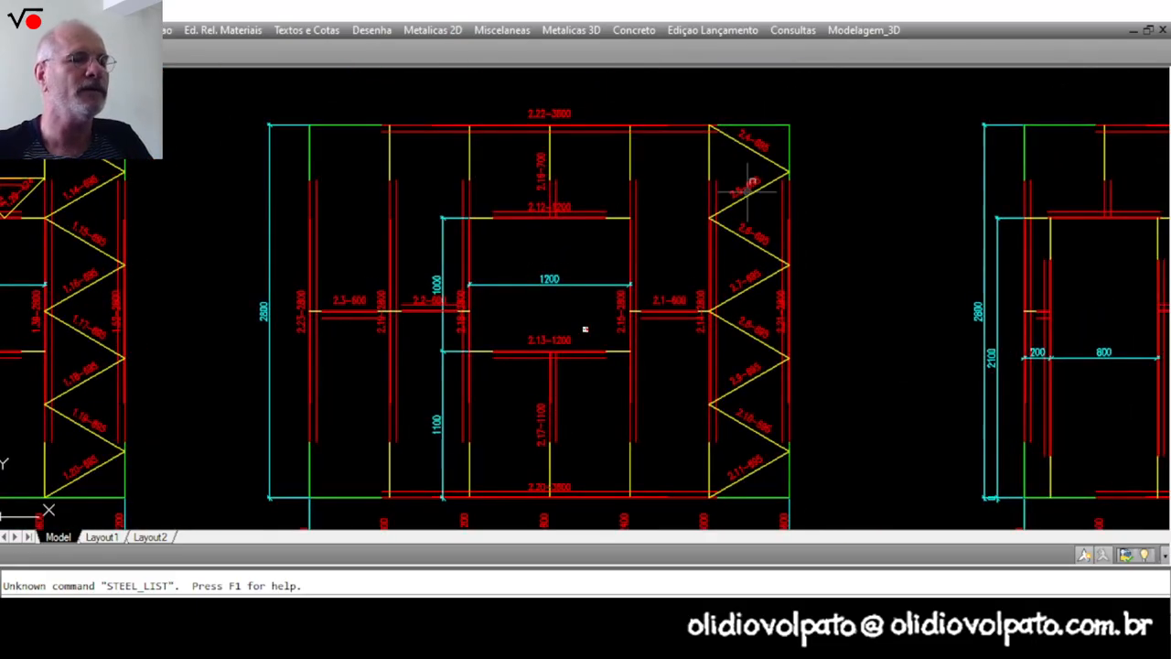
{"action": "scroll", "coordinate": [638, 259], "scroll_direction": "down", "scroll_amount": 2}
{"action": "scroll", "coordinate": [679, 413], "scroll_direction": "up", "scroll_amount": 2}
{"action": "scroll", "coordinate": [679, 365], "scroll_direction": "down", "scroll_amount": 4}
{"action": "middle_click_drag", "start_coordinate": [665, 440], "coordinate": [704, 213]}
{"action": "scroll", "coordinate": [704, 194], "scroll_direction": "up", "scroll_amount": 4}
{"action": "middle_click_drag", "start_coordinate": [619, 303], "coordinate": [641, 191]}
{"action": "middle_click_drag", "start_coordinate": [676, 496], "coordinate": [696, 301]}
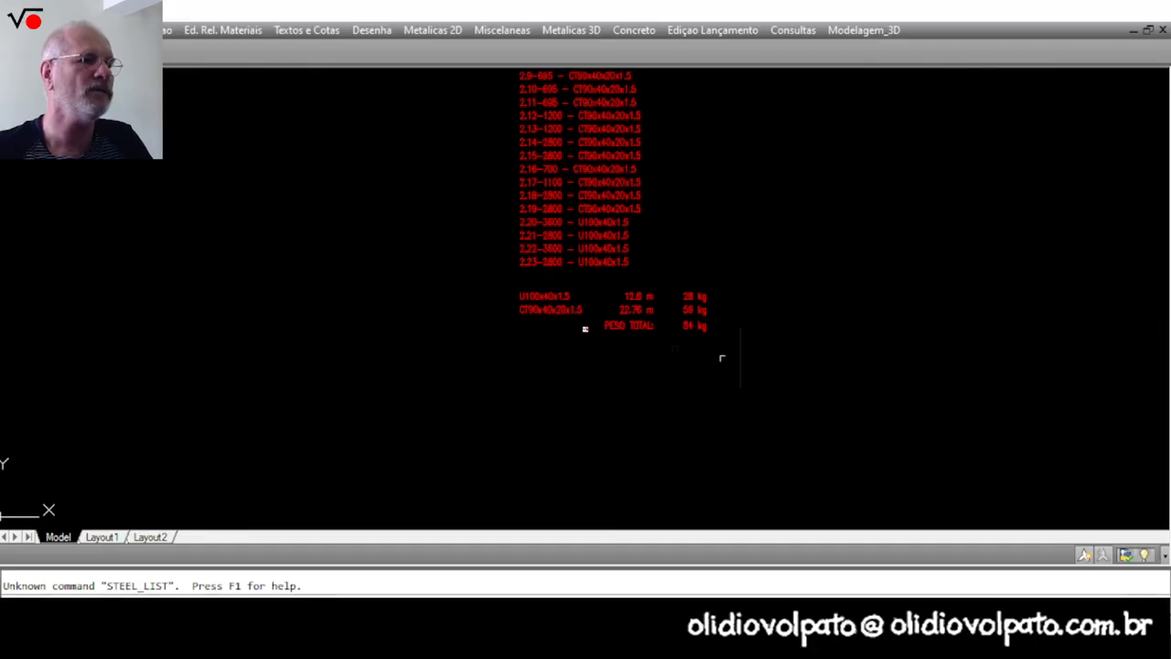
{"action": "scroll", "coordinate": [730, 298], "scroll_direction": "up", "scroll_amount": 2}
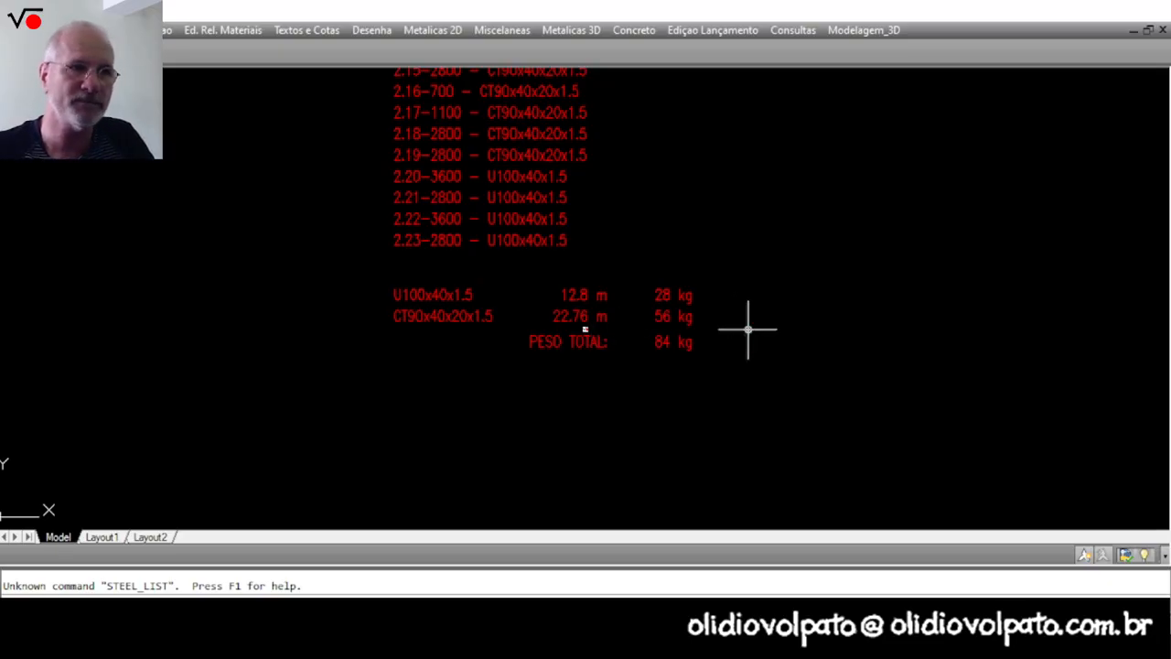
Set the Steel-Frame ID/Listagem prefix to 3. for PE-3, keeping output file tutorial_1, Vista Mesa on and detail scale 20.
{"action": "scroll", "coordinate": [824, 311], "scroll_direction": "down", "scroll_amount": 5}
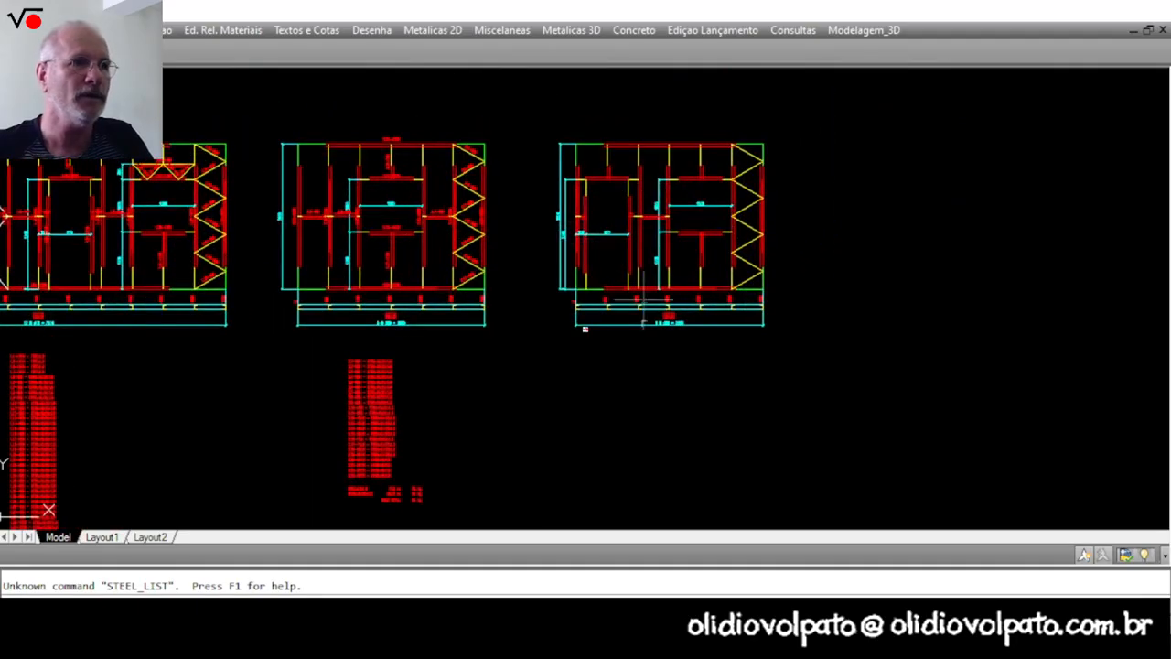
{"action": "scroll", "coordinate": [644, 299], "scroll_direction": "up", "scroll_amount": 2}
{"action": "middle_click_drag", "start_coordinate": [640, 283], "coordinate": [640, 361]}
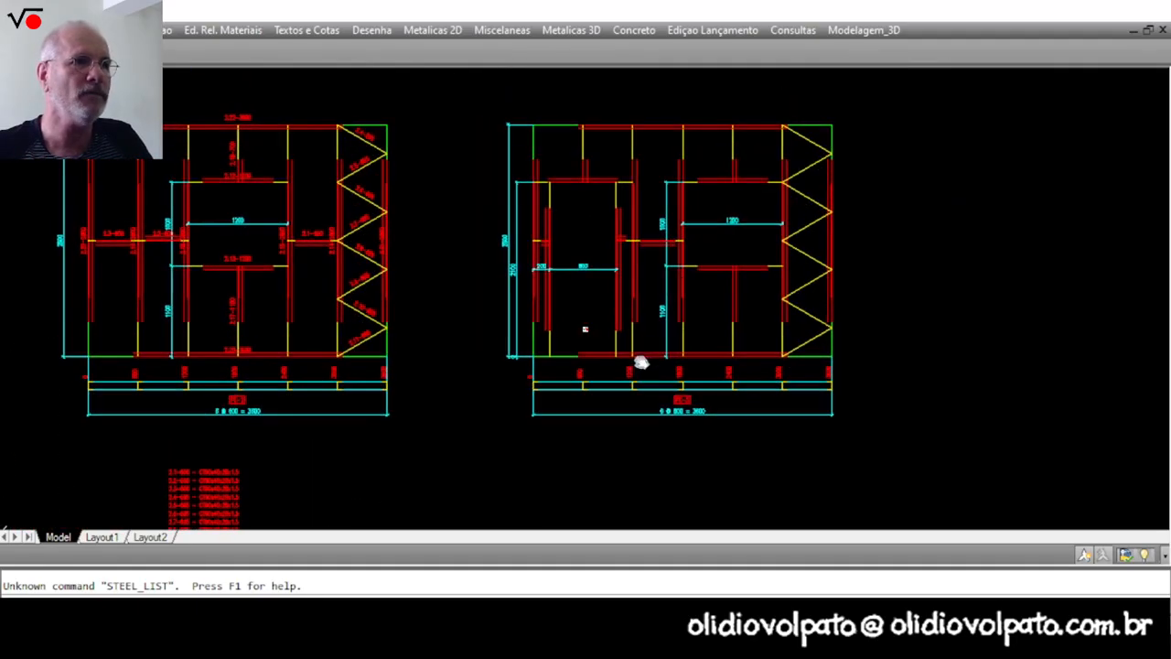
{"action": "left_click", "coordinate": [430, 34]}
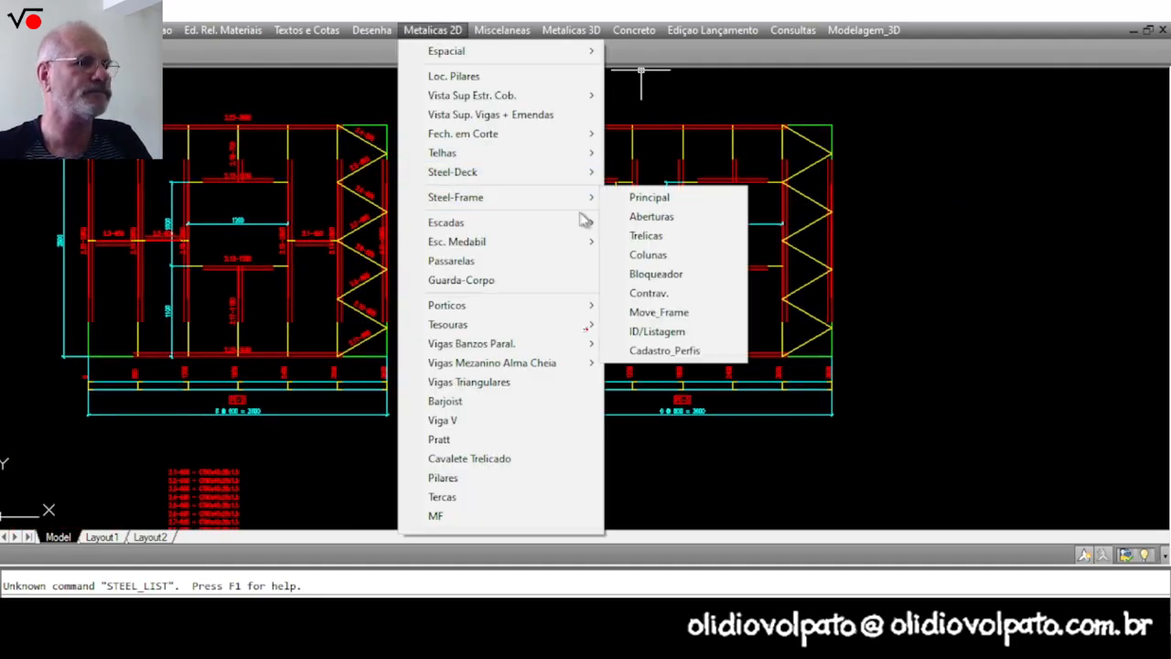
{"action": "left_click", "coordinate": [655, 332]}
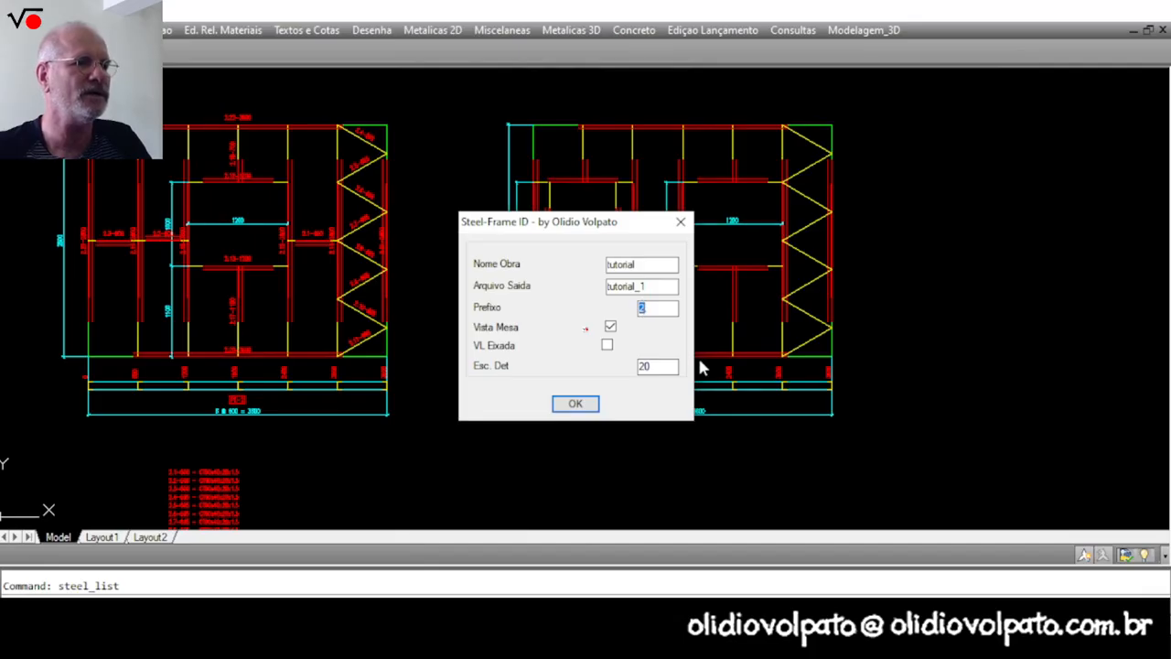
{"action": "type", "text": "3"}
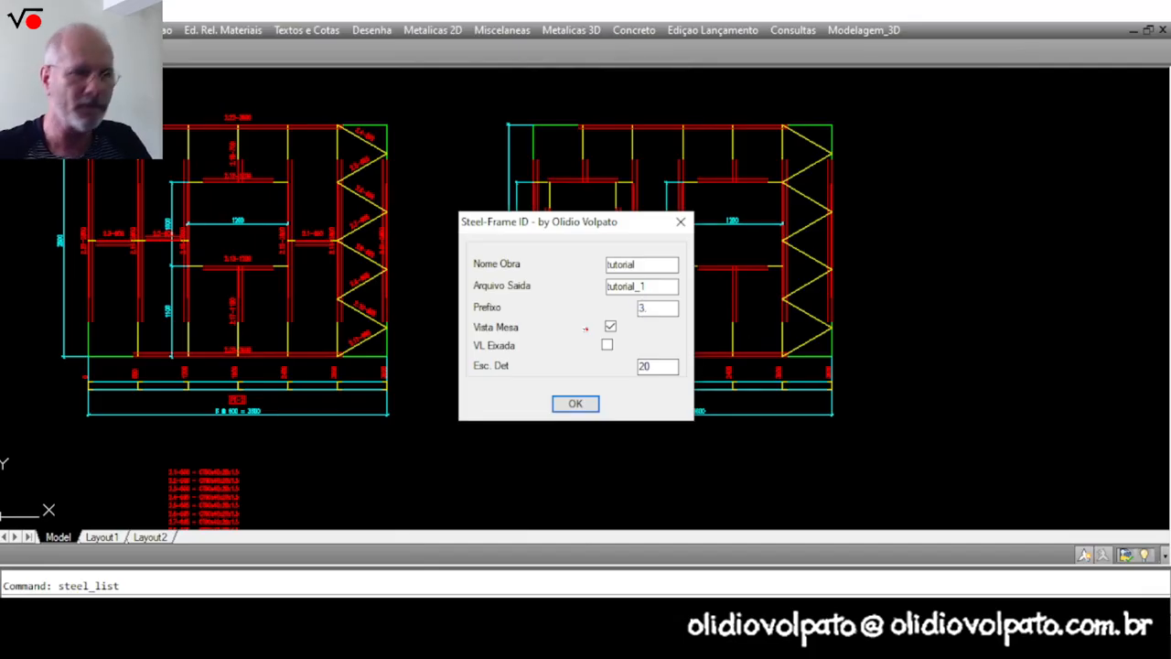
{"action": "left_click", "coordinate": [576, 403]}
Select all of PE-3's bars for identification and generate their piece marks with the parts list beside the panel.
{"action": "left_click", "coordinate": [878, 365]}
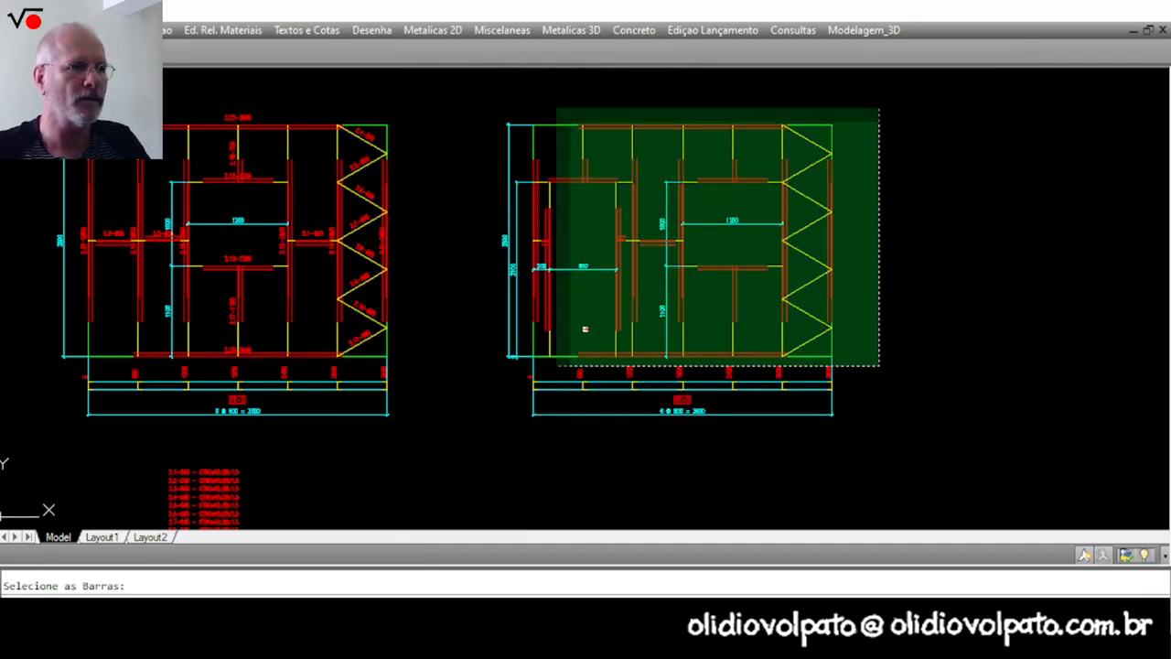
{"action": "left_click", "coordinate": [498, 88]}
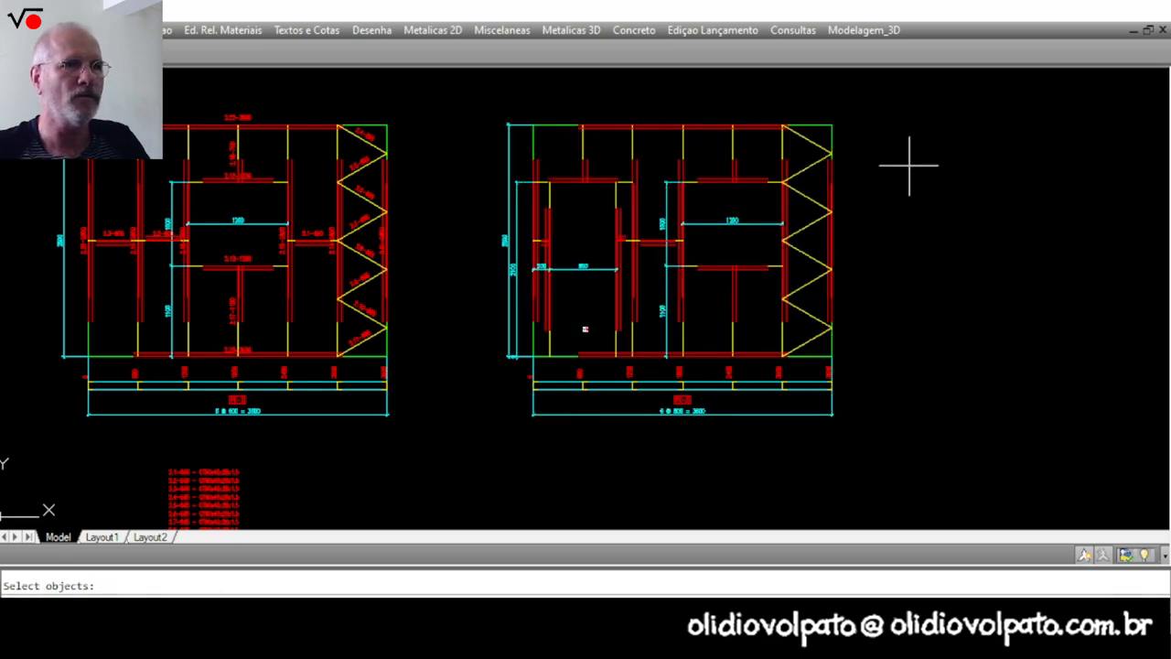
{"action": "key", "text": "Return"}
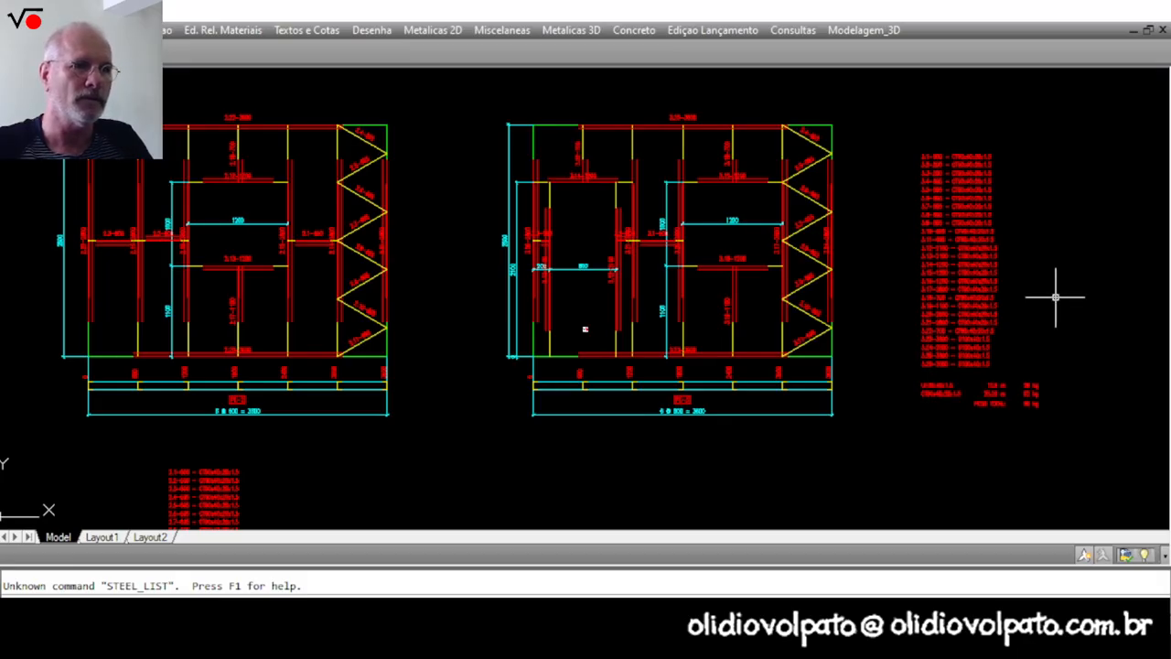
Examine PE-3's piece marks on the openings, studs and lattice column, and its parts list with the weight summary.
{"action": "scroll", "coordinate": [817, 202], "scroll_direction": "up", "scroll_amount": 6}
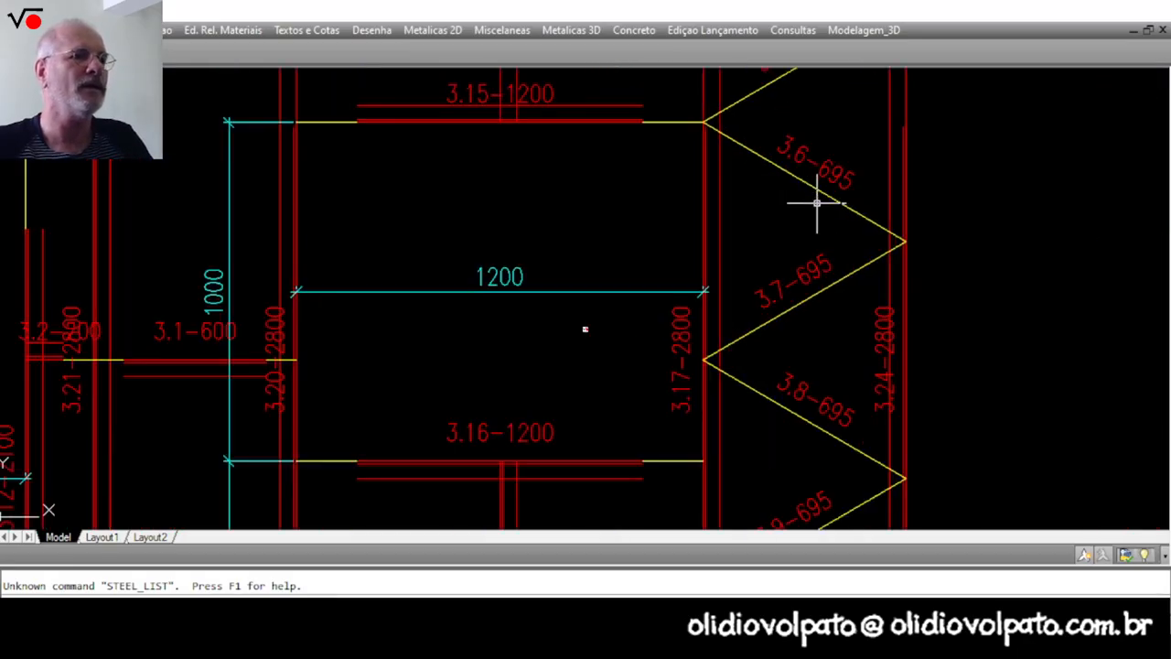
{"action": "scroll", "coordinate": [817, 202], "scroll_direction": "down", "scroll_amount": 4}
{"action": "scroll", "coordinate": [423, 251], "scroll_direction": "down", "scroll_amount": 2}
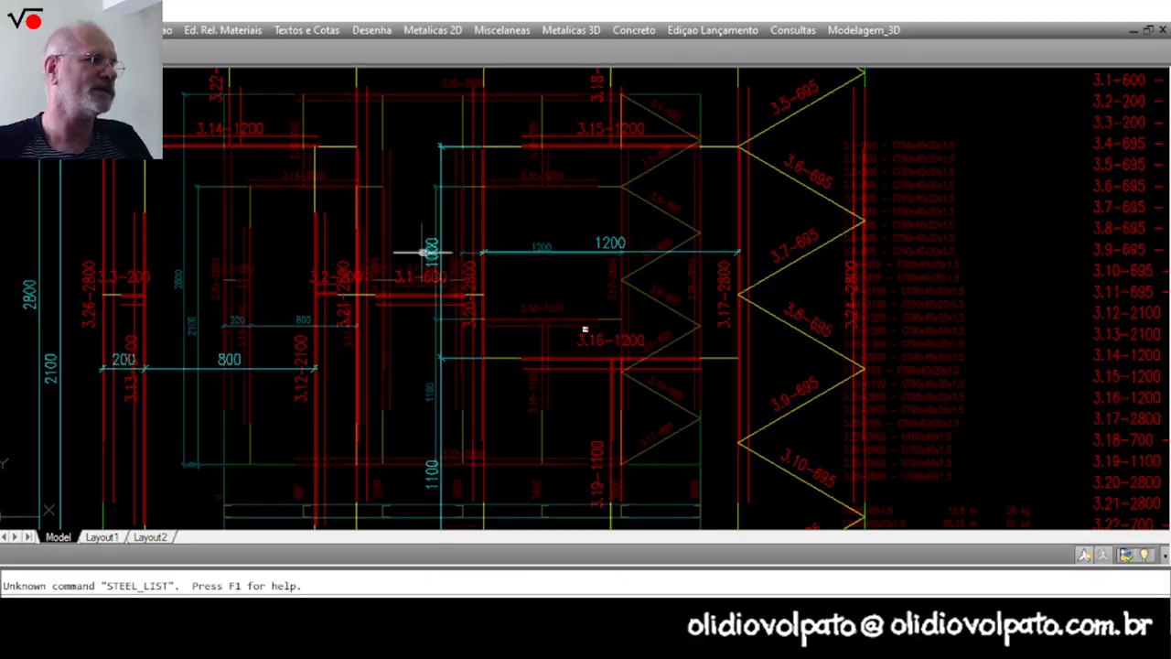
{"action": "scroll", "coordinate": [422, 252], "scroll_direction": "down", "scroll_amount": 2}
{"action": "middle_click_drag", "start_coordinate": [865, 314], "coordinate": [814, 270]}
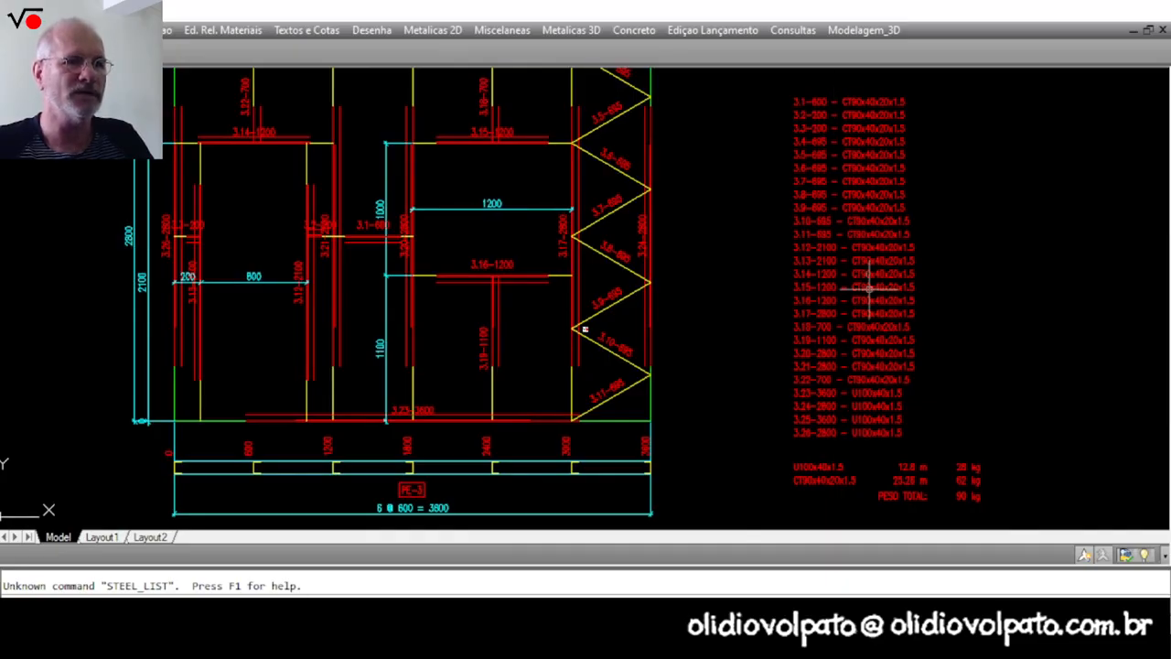
{"action": "scroll", "coordinate": [867, 288], "scroll_direction": "down", "scroll_amount": 2}
{"action": "scroll", "coordinate": [906, 384], "scroll_direction": "down", "scroll_amount": 1}
{"action": "scroll", "coordinate": [900, 375], "scroll_direction": "up", "scroll_amount": 1}
{"action": "scroll", "coordinate": [933, 366], "scroll_direction": "up", "scroll_amount": 1}
{"action": "middle_click_drag", "start_coordinate": [933, 366], "coordinate": [927, 411]}
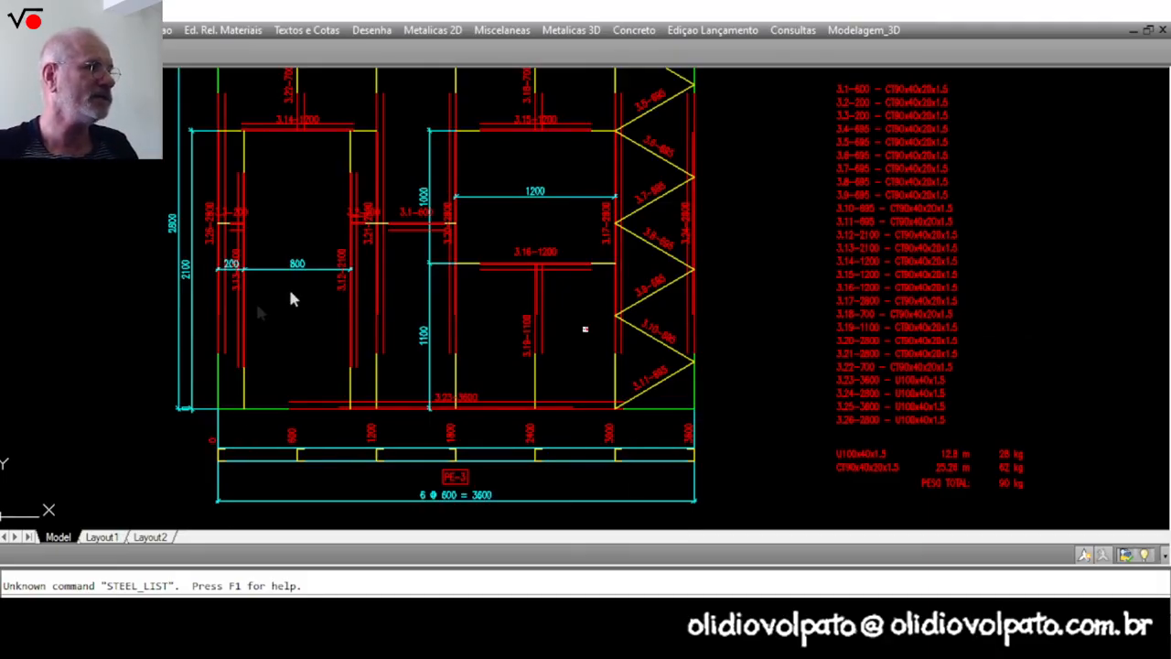
Switch to File Explorer and open the output file tutorial_1.txt from C:\ACADR12\Listagens.
{"action": "key", "text": "super+e"}
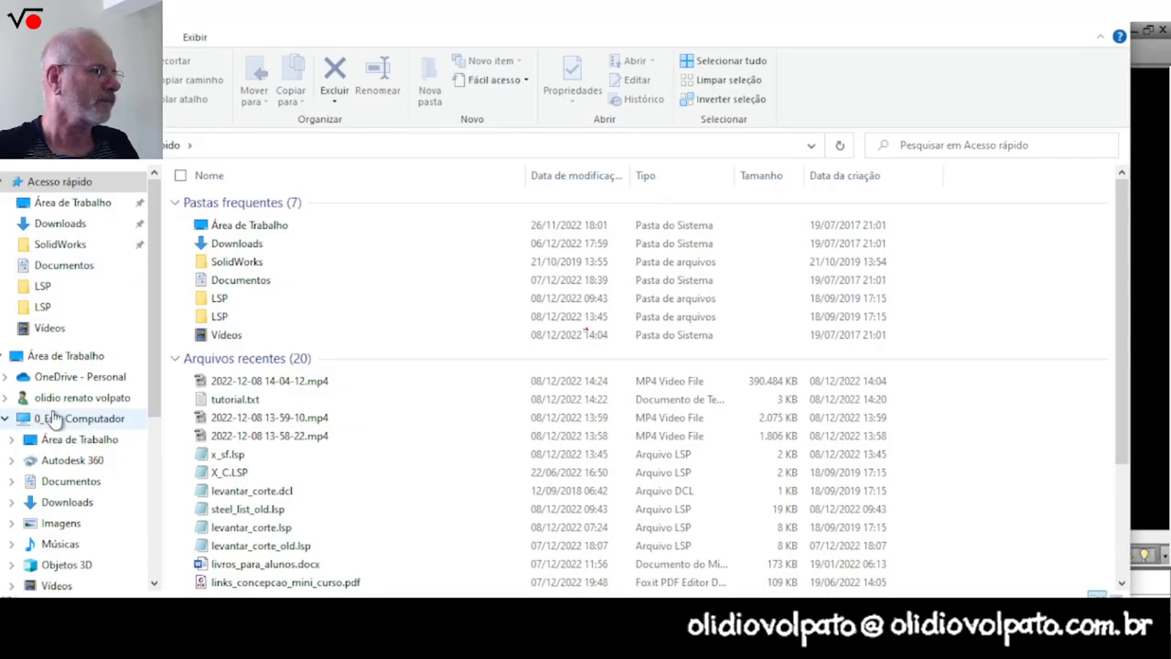
{"action": "left_click", "coordinate": [85, 422]}
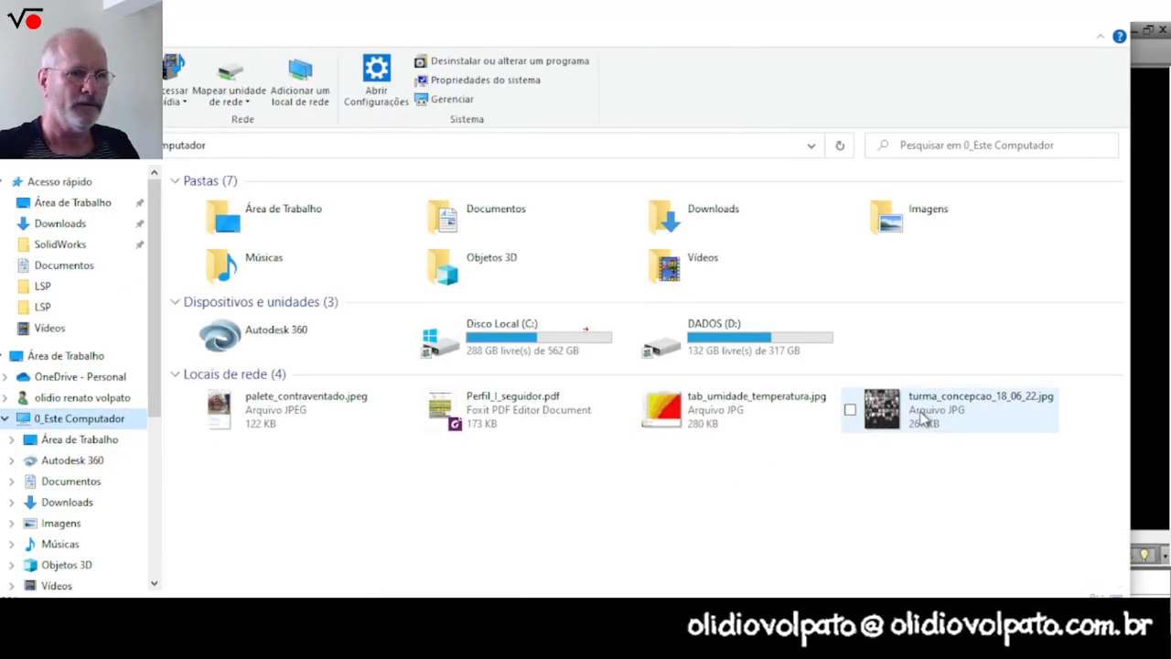
{"action": "double_click", "coordinate": [540, 335]}
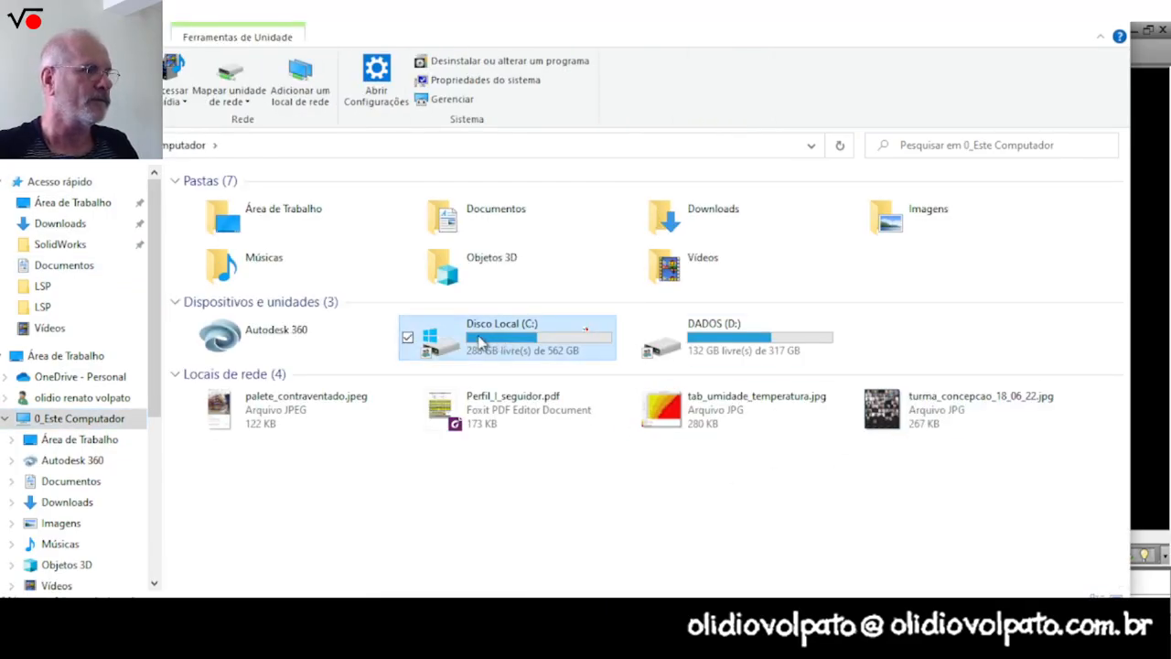
{"action": "double_click", "coordinate": [239, 273]}
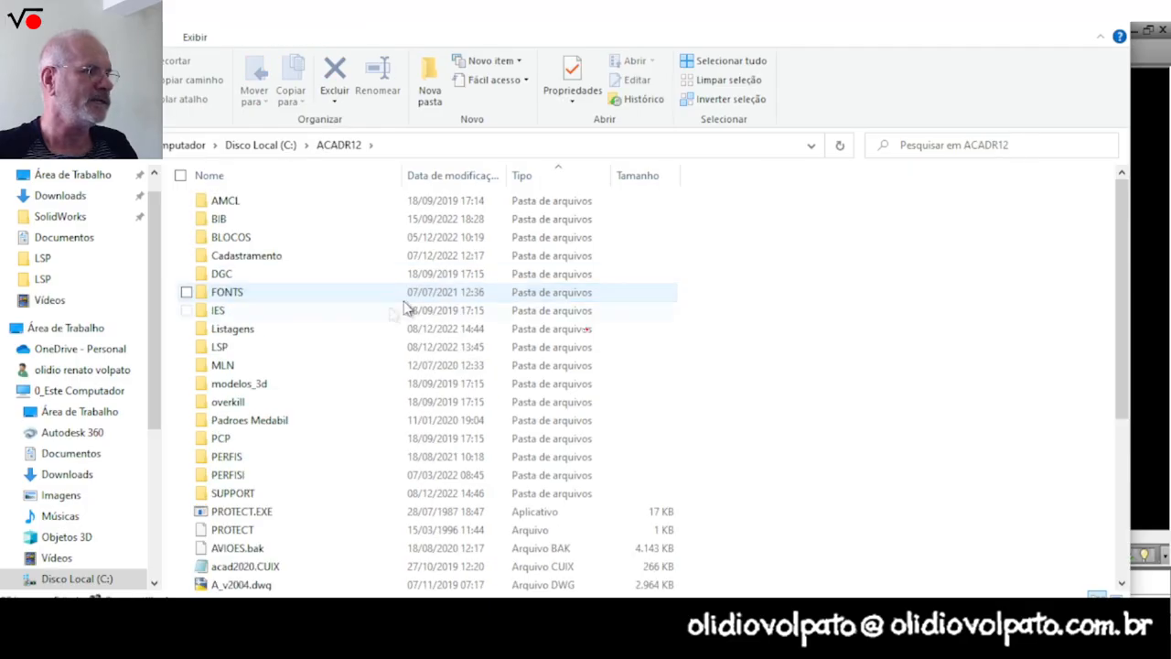
{"action": "double_click", "coordinate": [268, 333]}
{"action": "left_click", "coordinate": [265, 203]}
{"action": "double_click", "coordinate": [475, 258]}
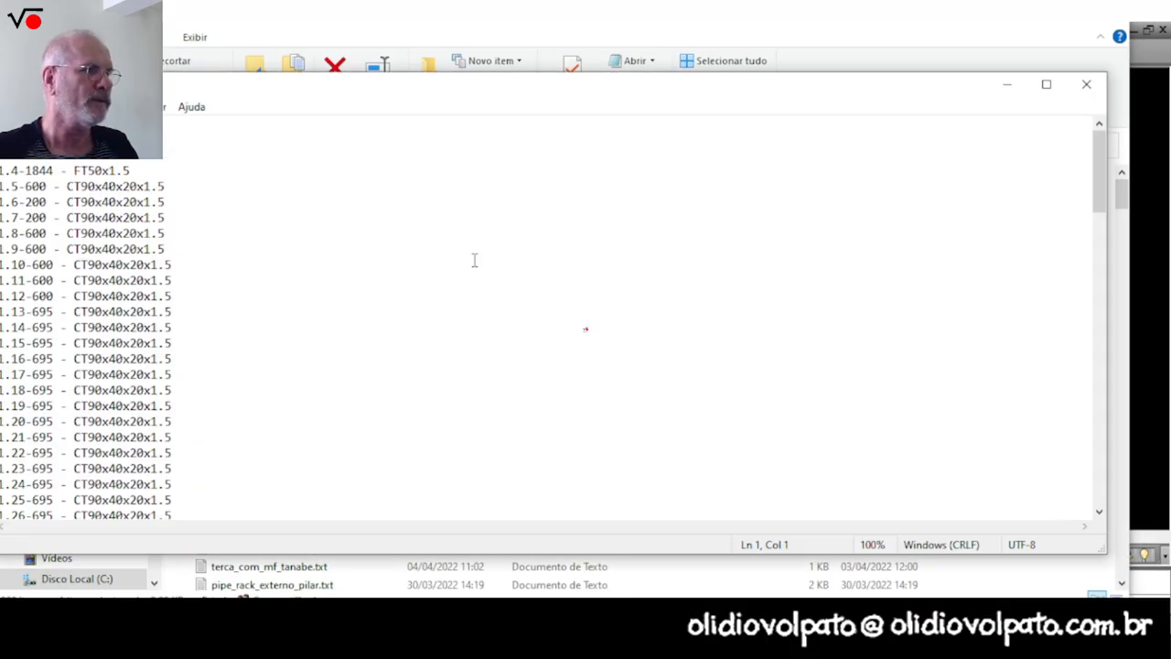
Read through tutorial_1.txt, reviewing the piece lists and consumption totals for prefixes 1., 2. and 3.
{"action": "left_click_drag", "start_coordinate": [396, 94], "coordinate": [856, 109]}
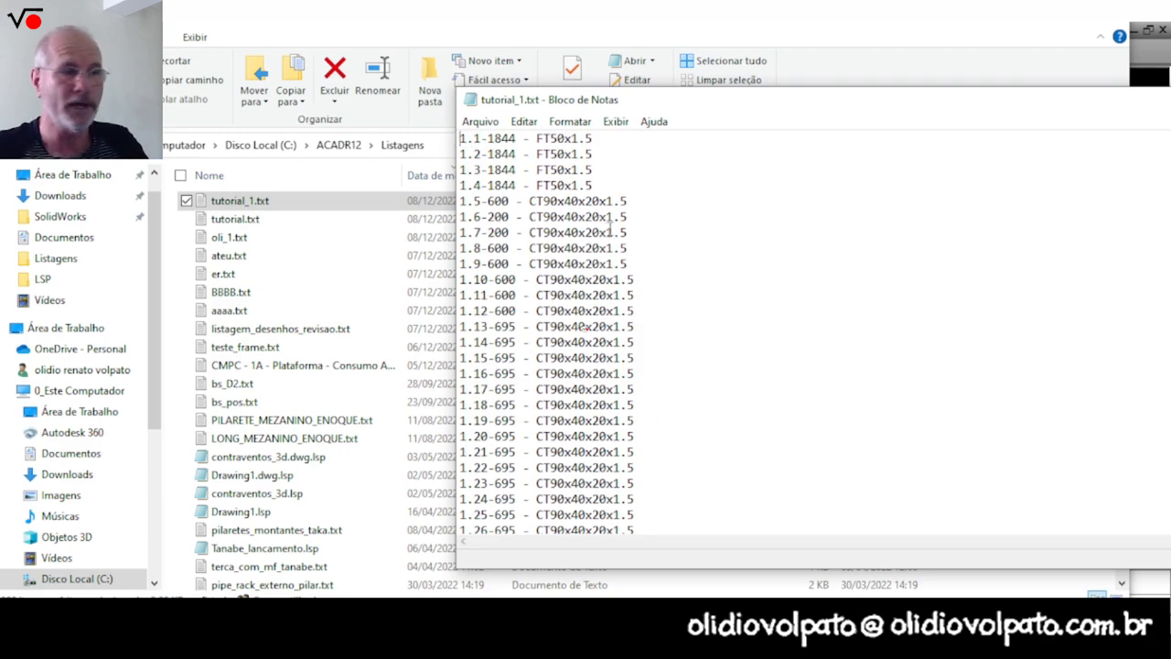
{"action": "scroll", "coordinate": [609, 218], "scroll_direction": "down", "scroll_amount": 12}
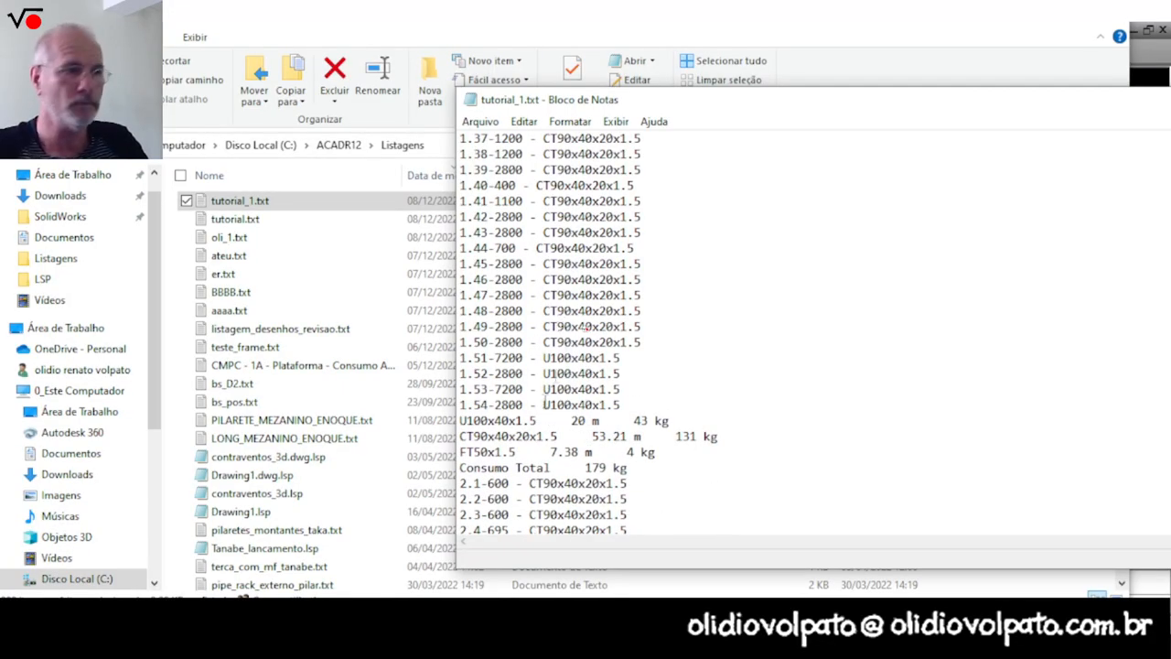
{"action": "scroll", "coordinate": [555, 380], "scroll_direction": "down", "scroll_amount": 3}
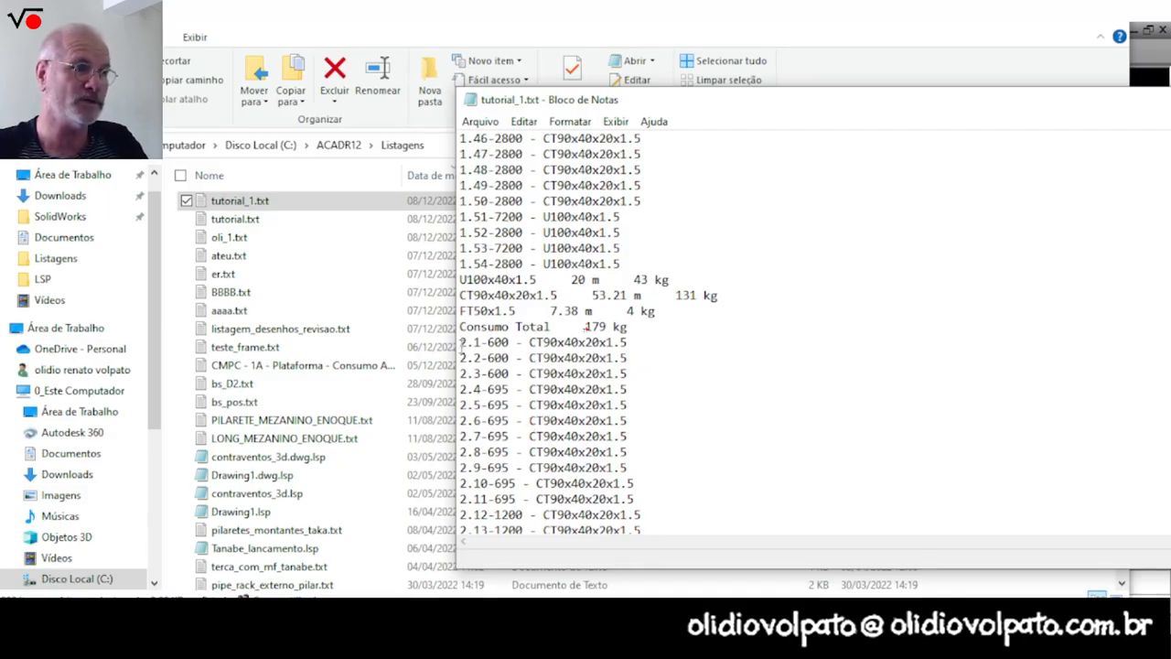
{"action": "scroll", "coordinate": [542, 405], "scroll_direction": "down", "scroll_amount": 7}
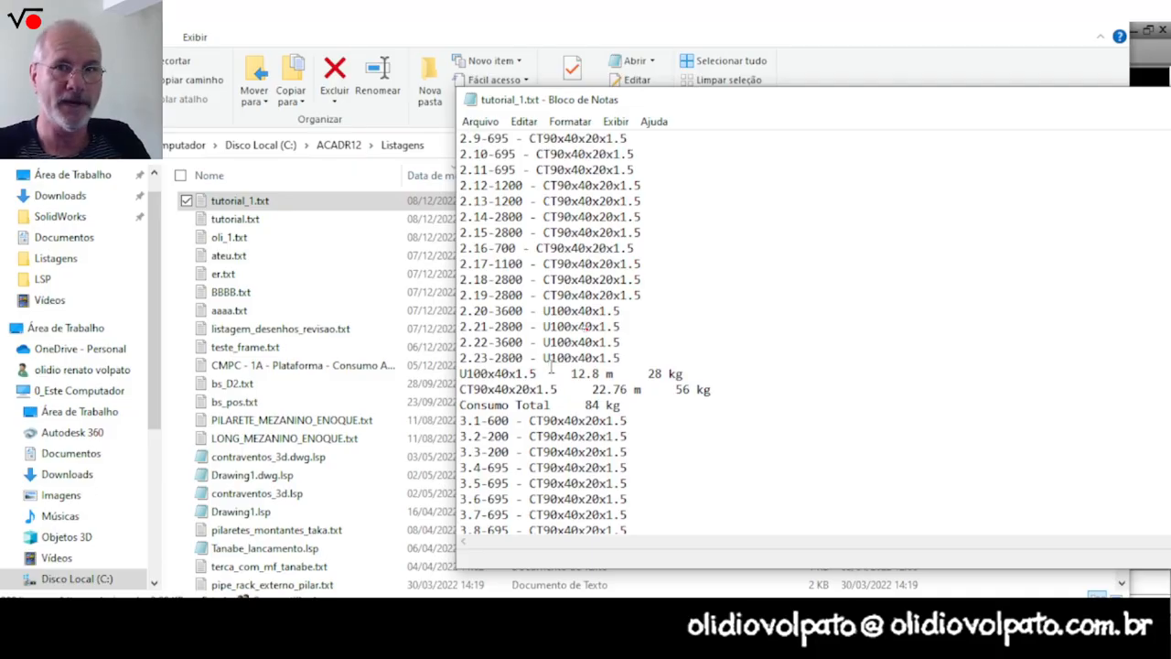
{"action": "scroll", "coordinate": [553, 366], "scroll_direction": "down", "scroll_amount": 2}
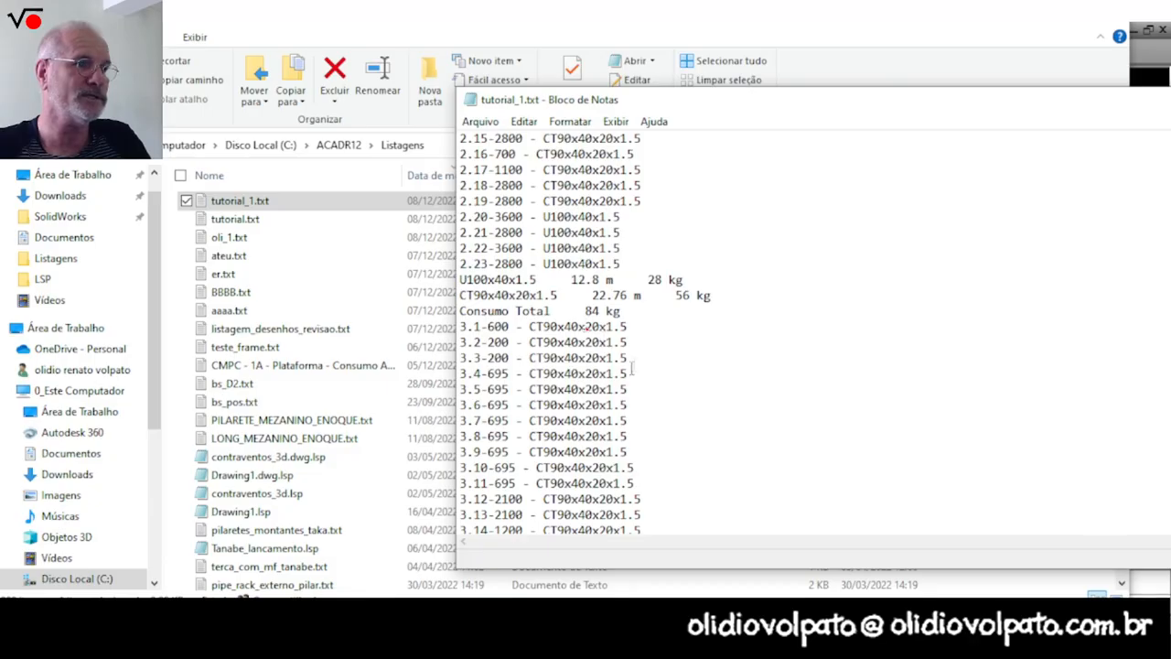
{"action": "scroll", "coordinate": [631, 368], "scroll_direction": "down", "scroll_amount": 6}
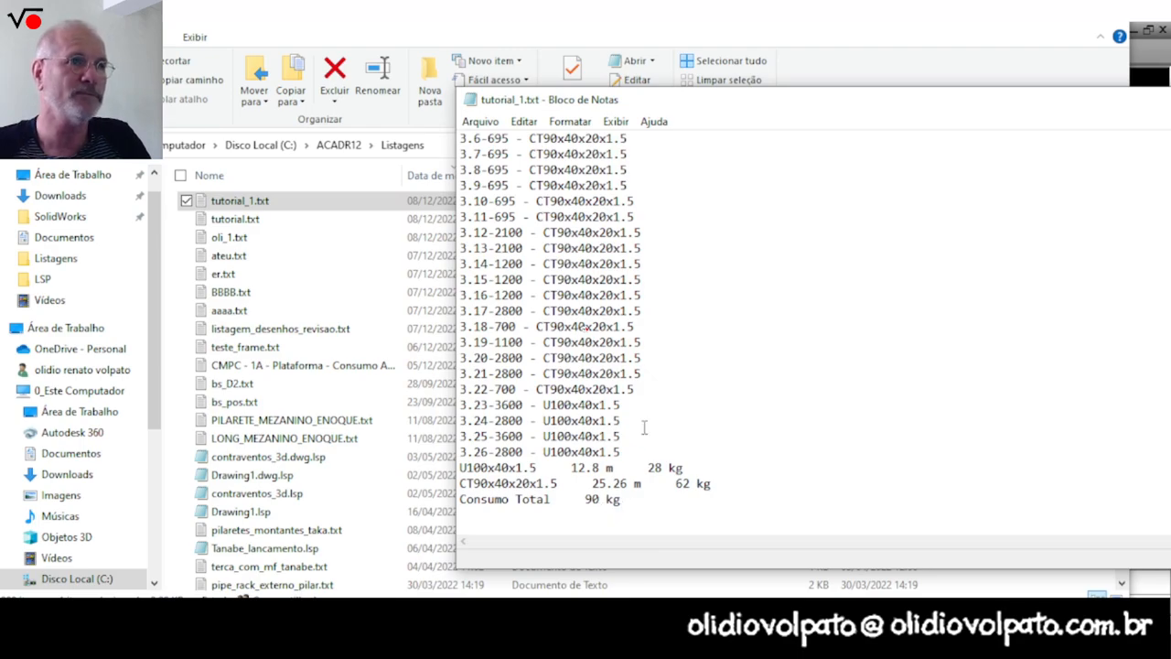
Close tutorial_1.txt and File Explorer, and return to the AutoCAD drawing with PE-3 and its parts list in view.
{"action": "left_click_drag", "start_coordinate": [801, 112], "coordinate": [325, 122]}
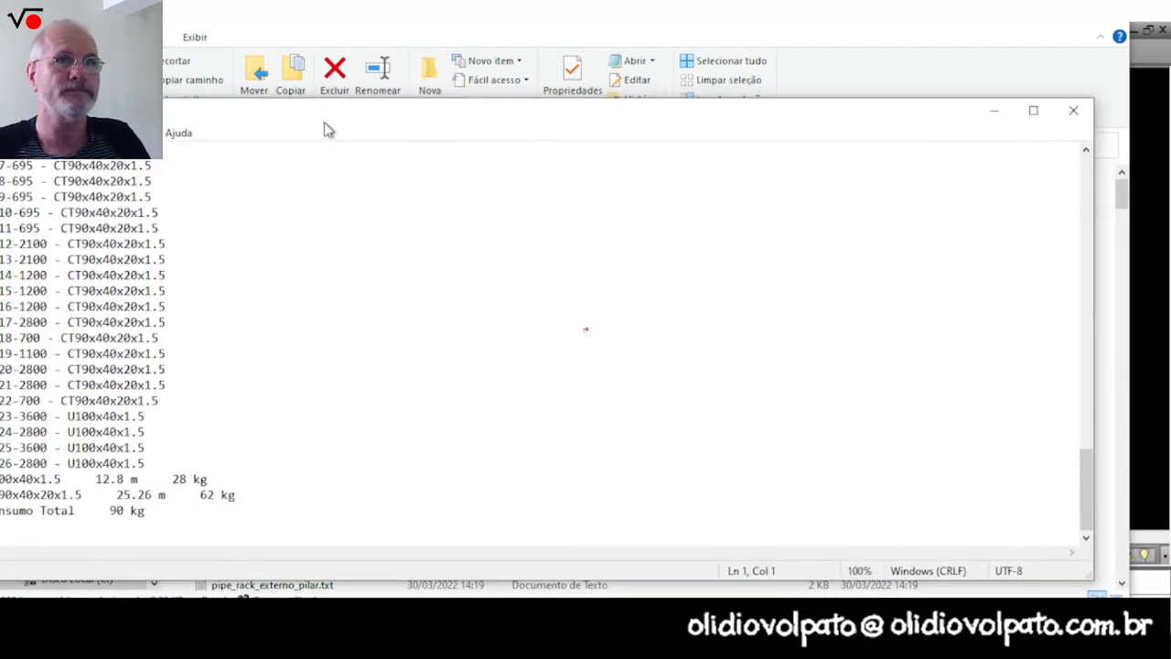
{"action": "left_click", "coordinate": [1072, 109]}
{"action": "left_click", "coordinate": [1099, 29]}
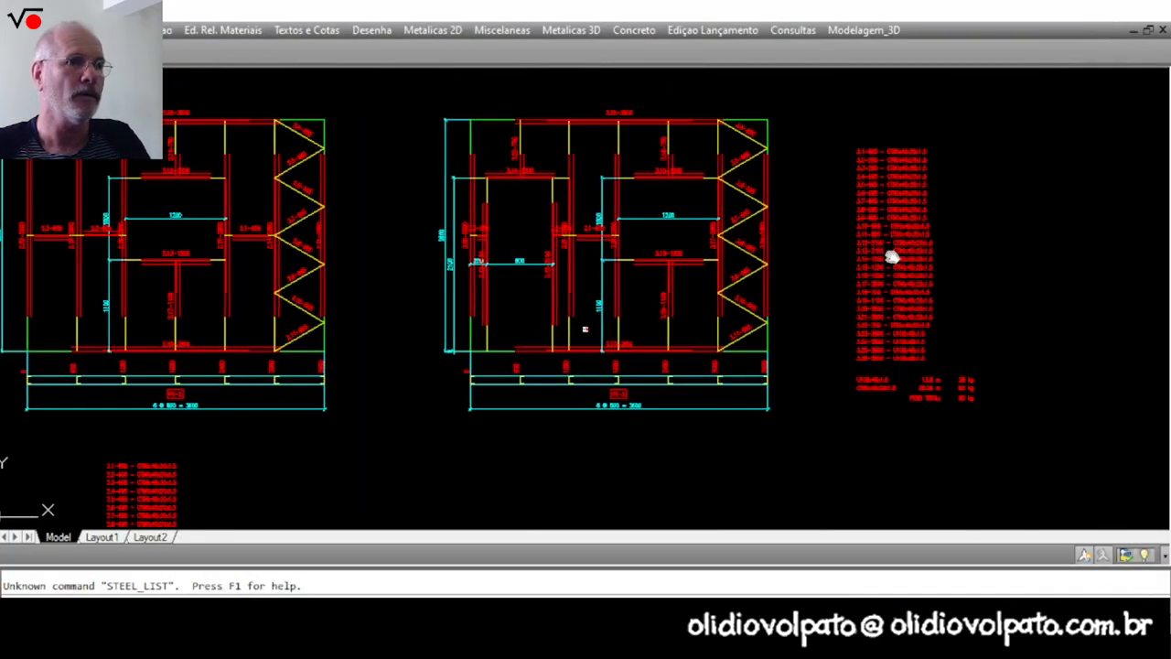
{"action": "middle_click_drag", "start_coordinate": [892, 260], "coordinate": [865, 262]}
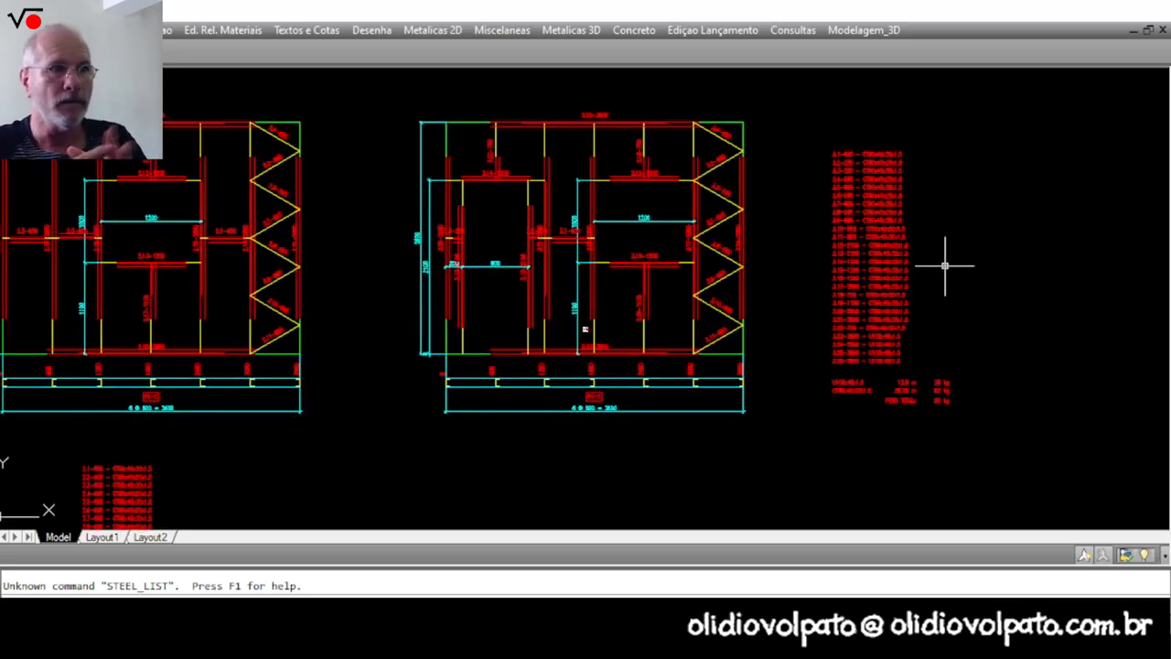